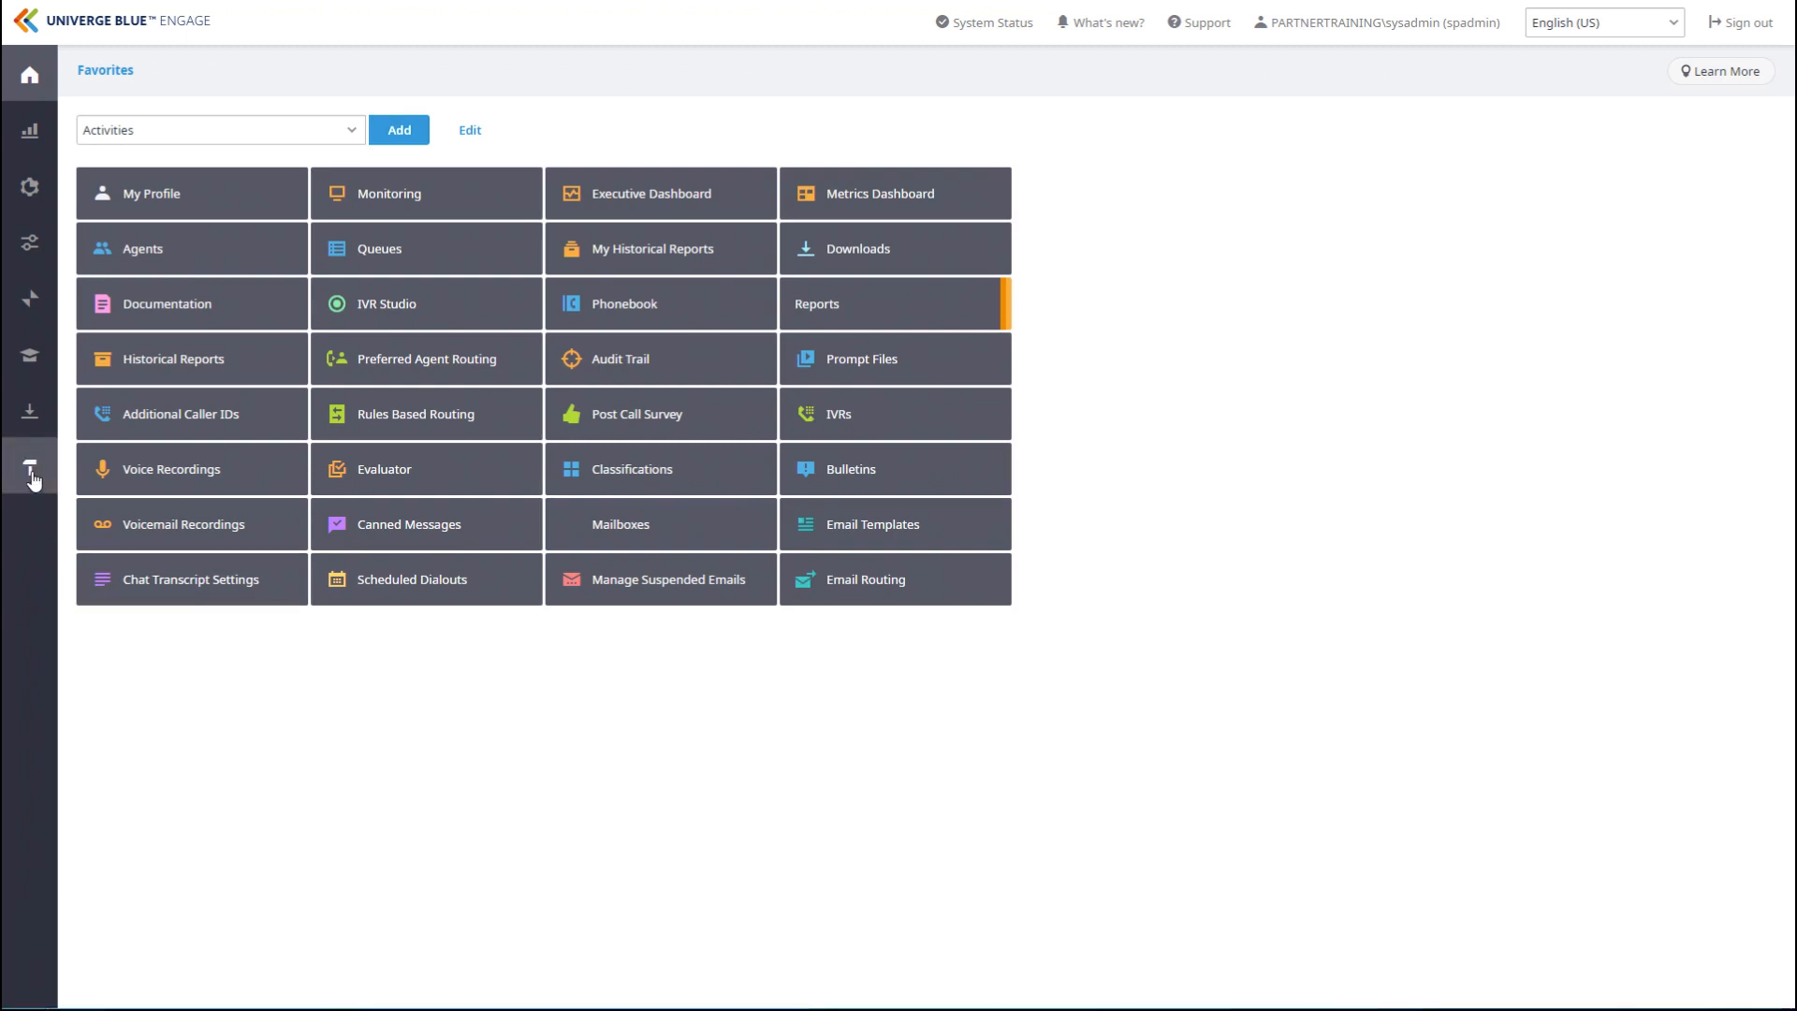
Open the Evaluator tool from the Tools area
{"action": "left_click", "coordinate": [27, 533]}
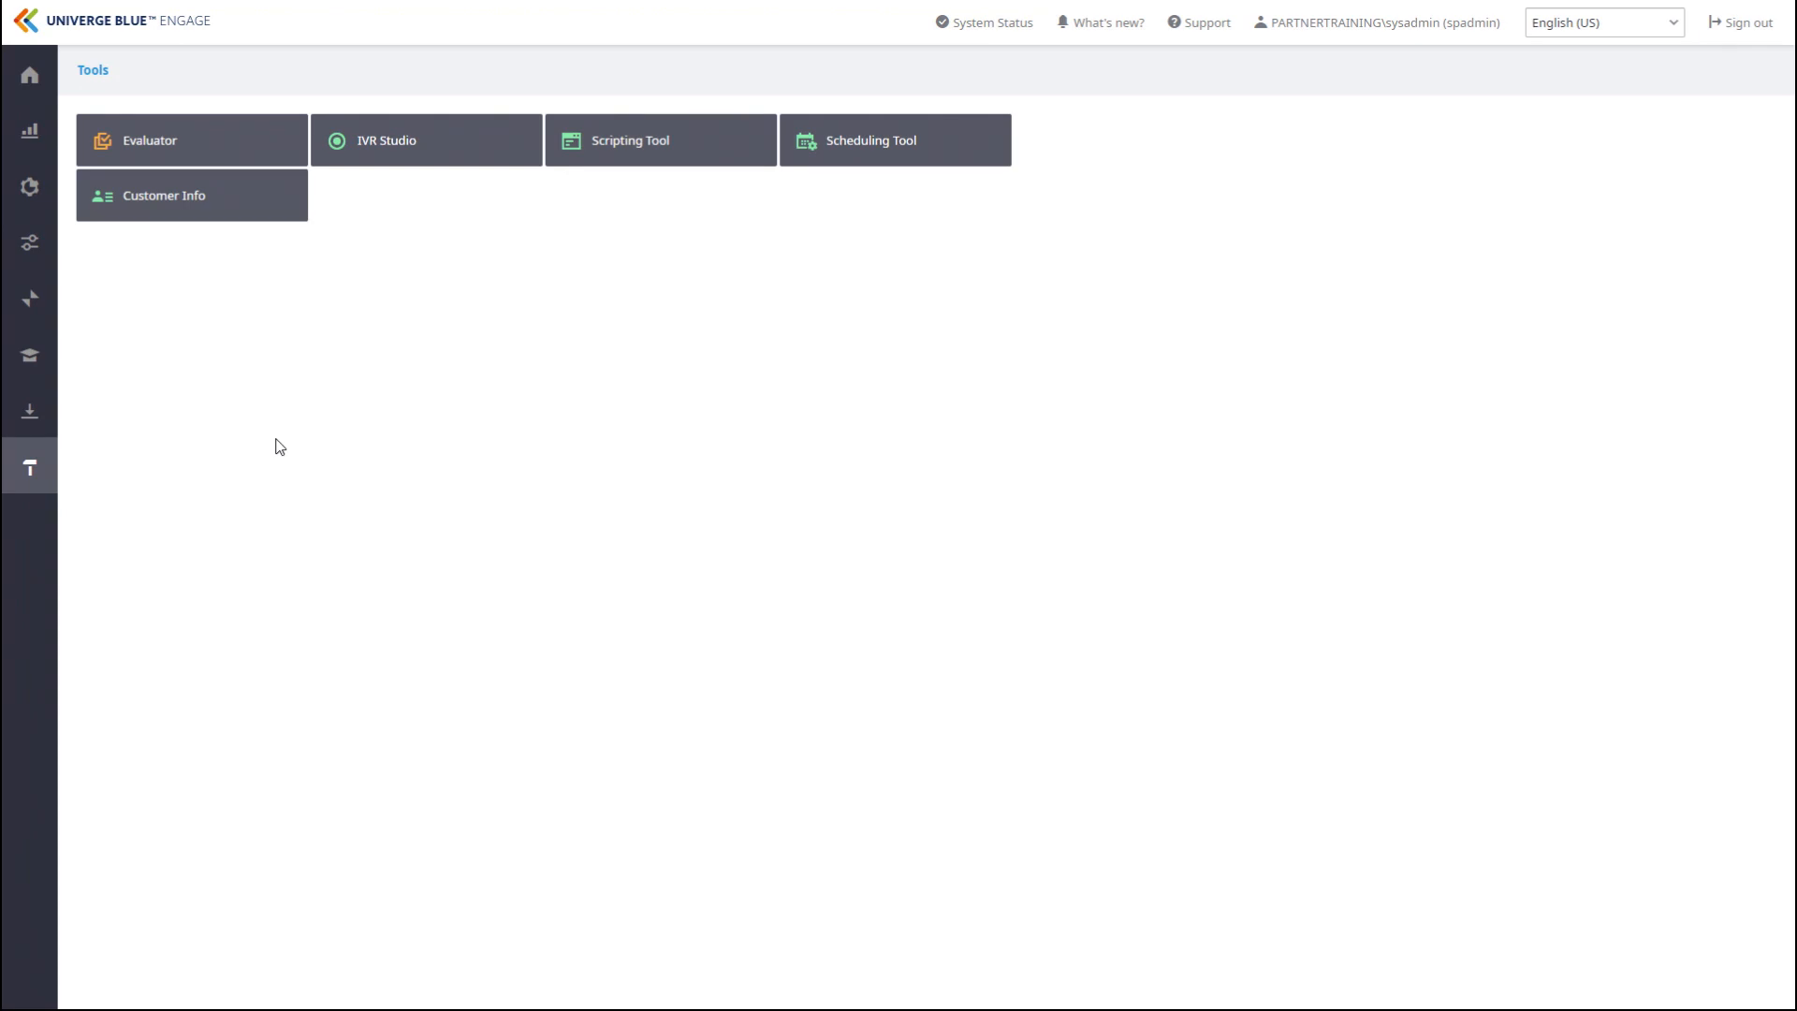
{"action": "left_click", "coordinate": [243, 163]}
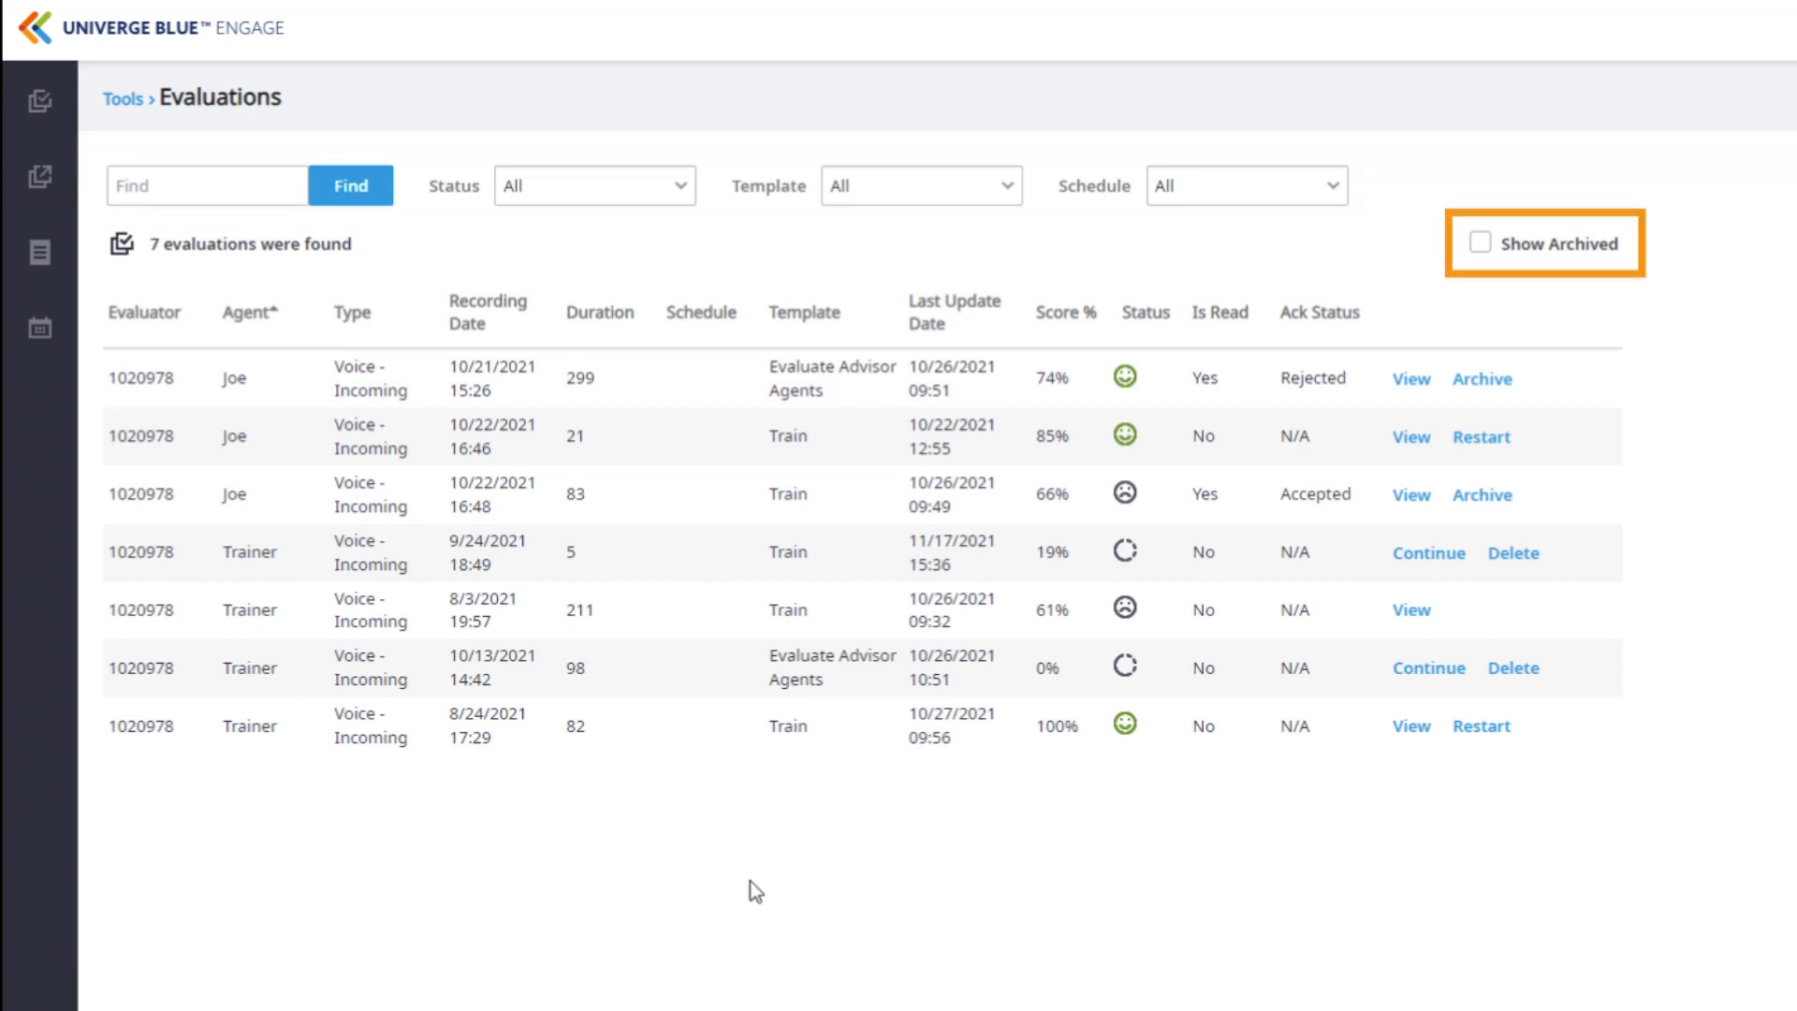
Review the evaluations list with archived evaluations shown and hidden, and look at the external evaluations list
{"action": "left_click", "coordinate": [1479, 242]}
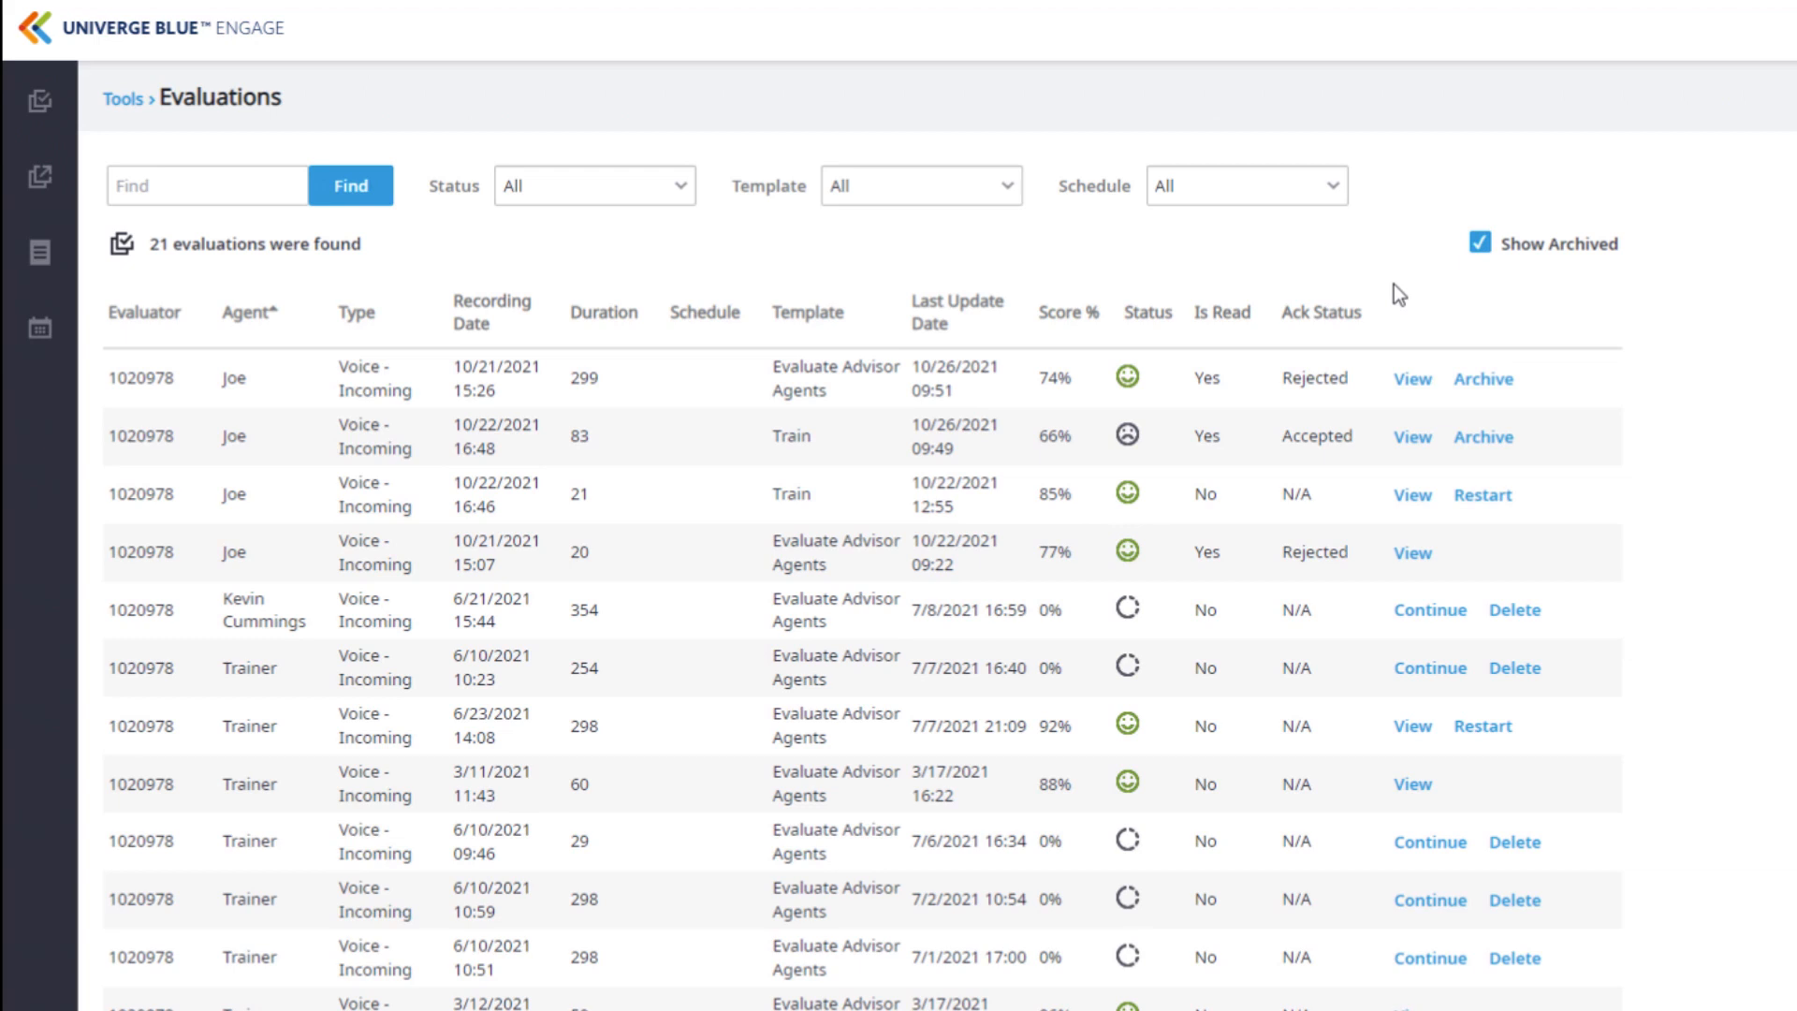
{"action": "left_click", "coordinate": [1479, 249]}
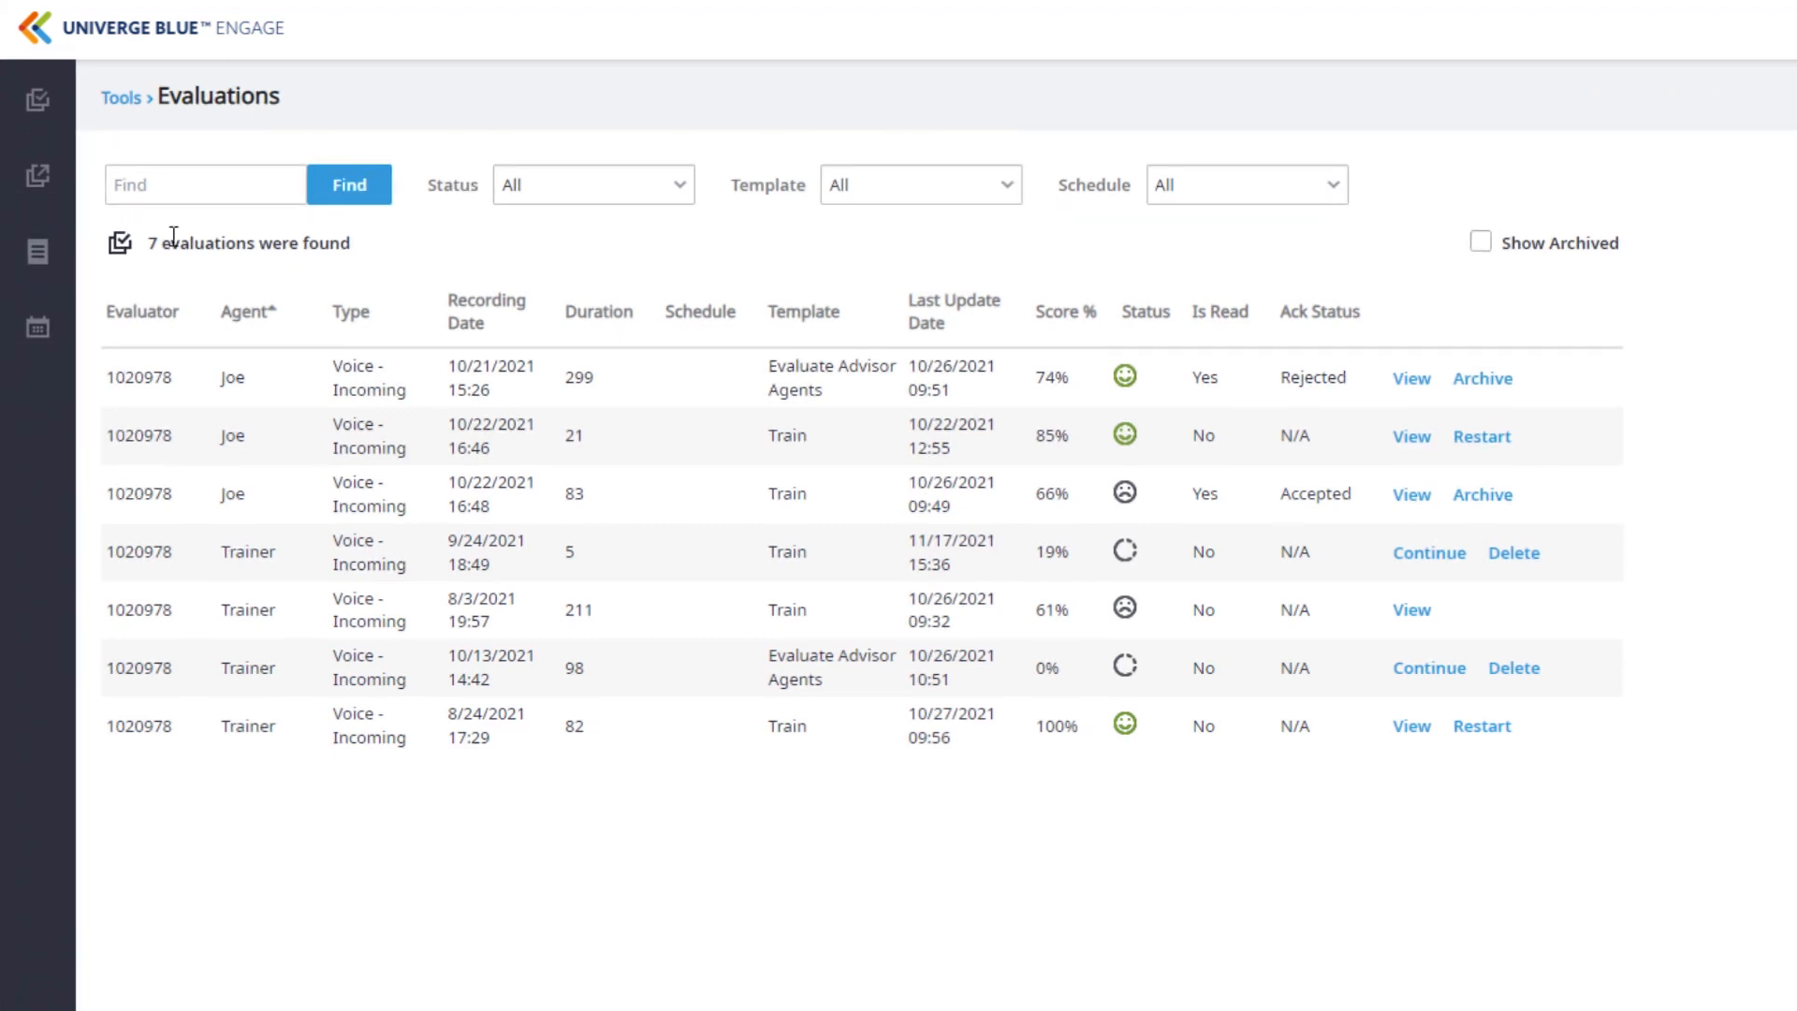
{"action": "left_click", "coordinate": [50, 189]}
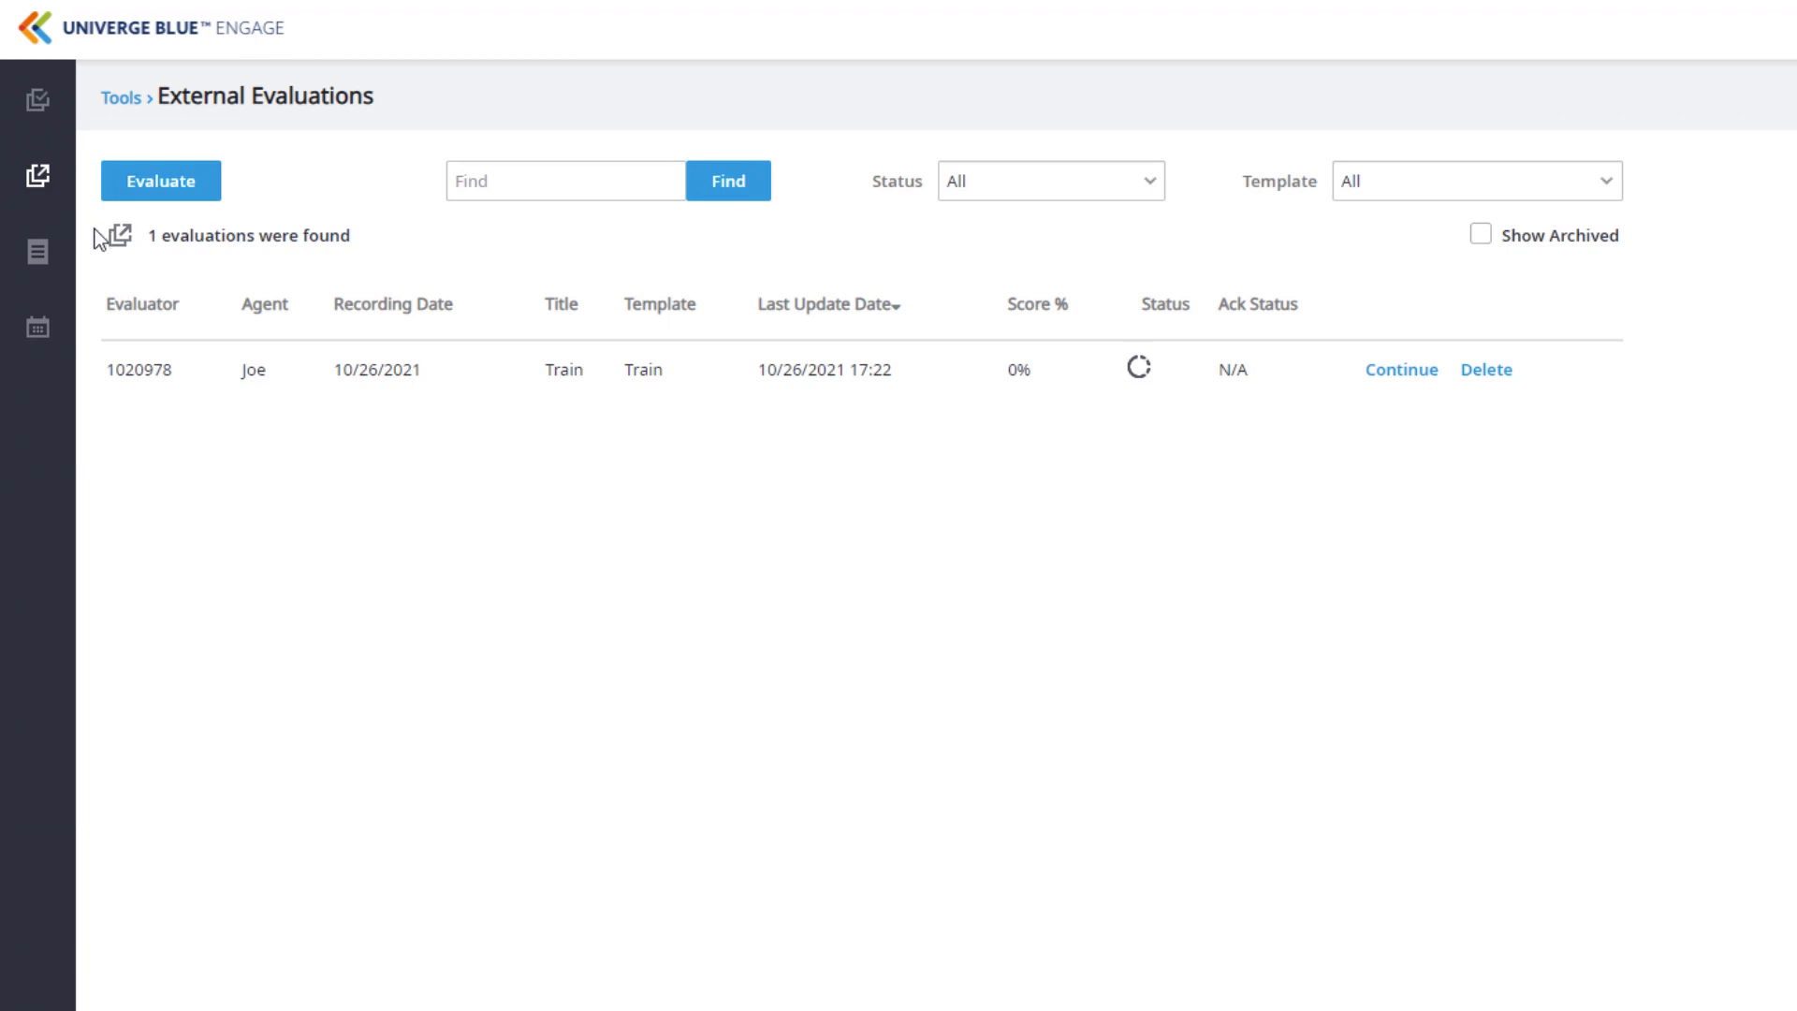
Create a form template named "Sales Evaluation" with the description "Evaluation for Sales Agent"
{"action": "left_click", "coordinate": [70, 252]}
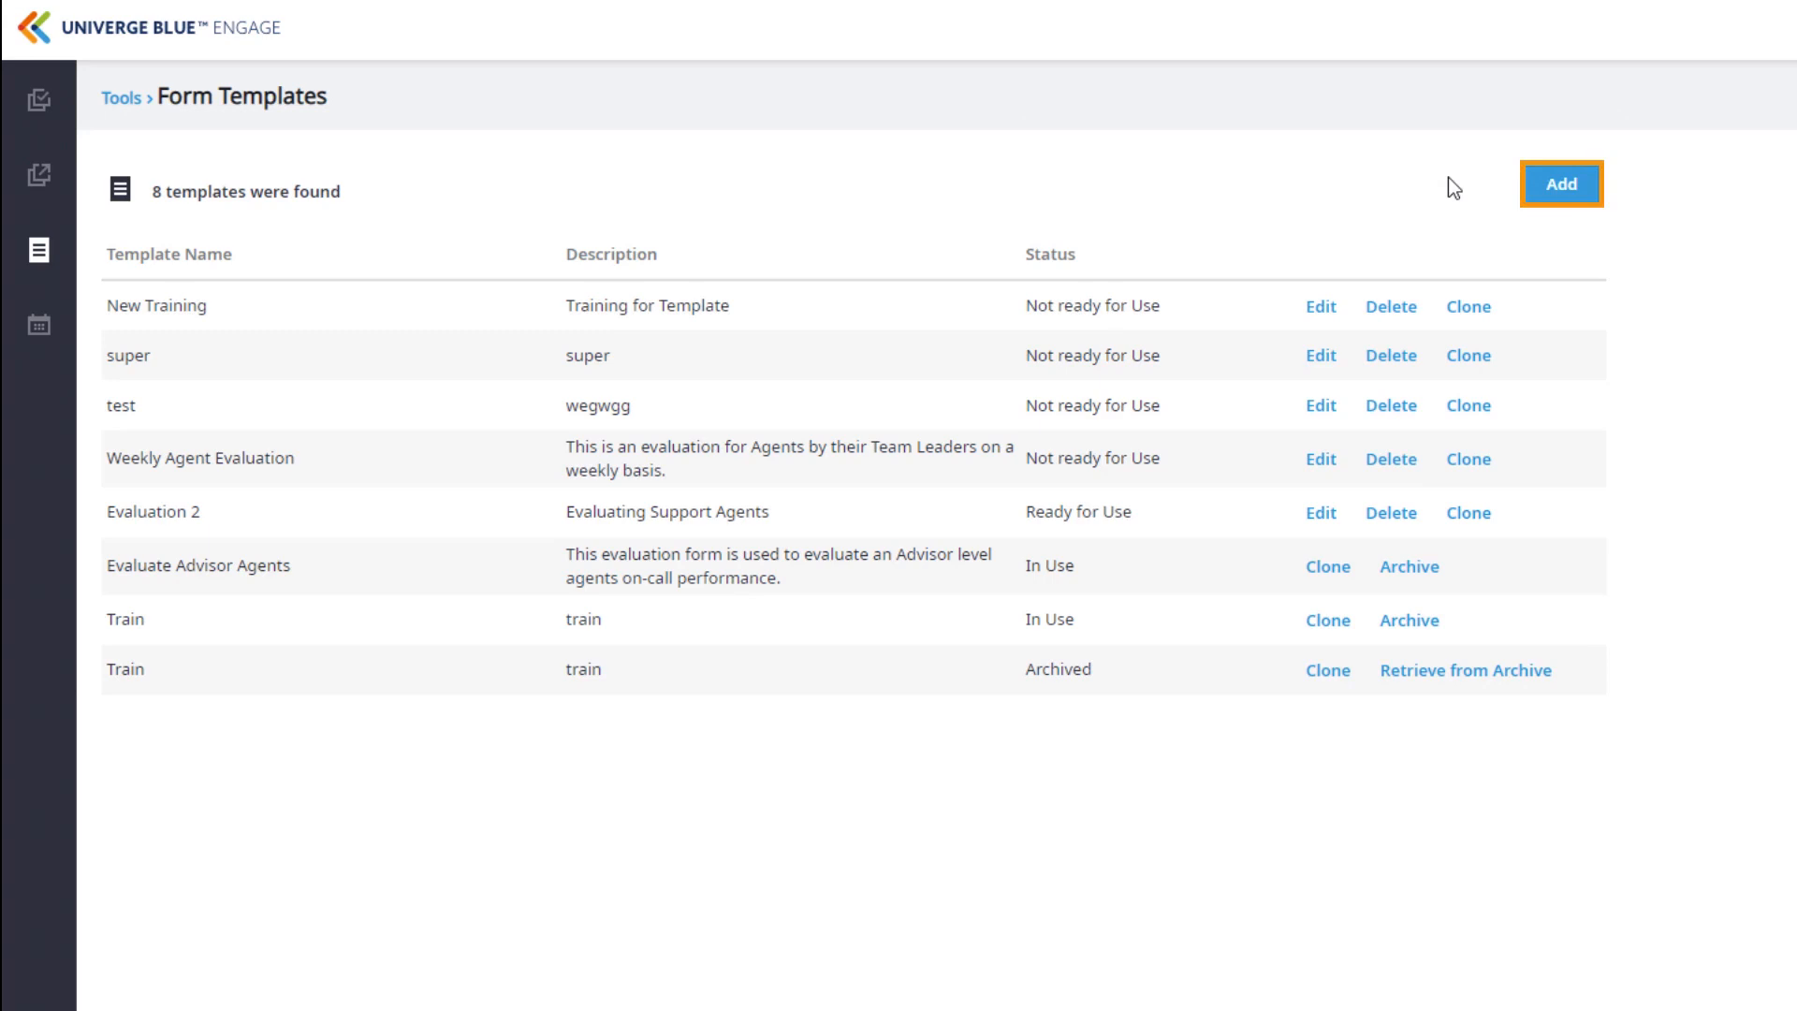
{"action": "left_click", "coordinate": [1572, 186]}
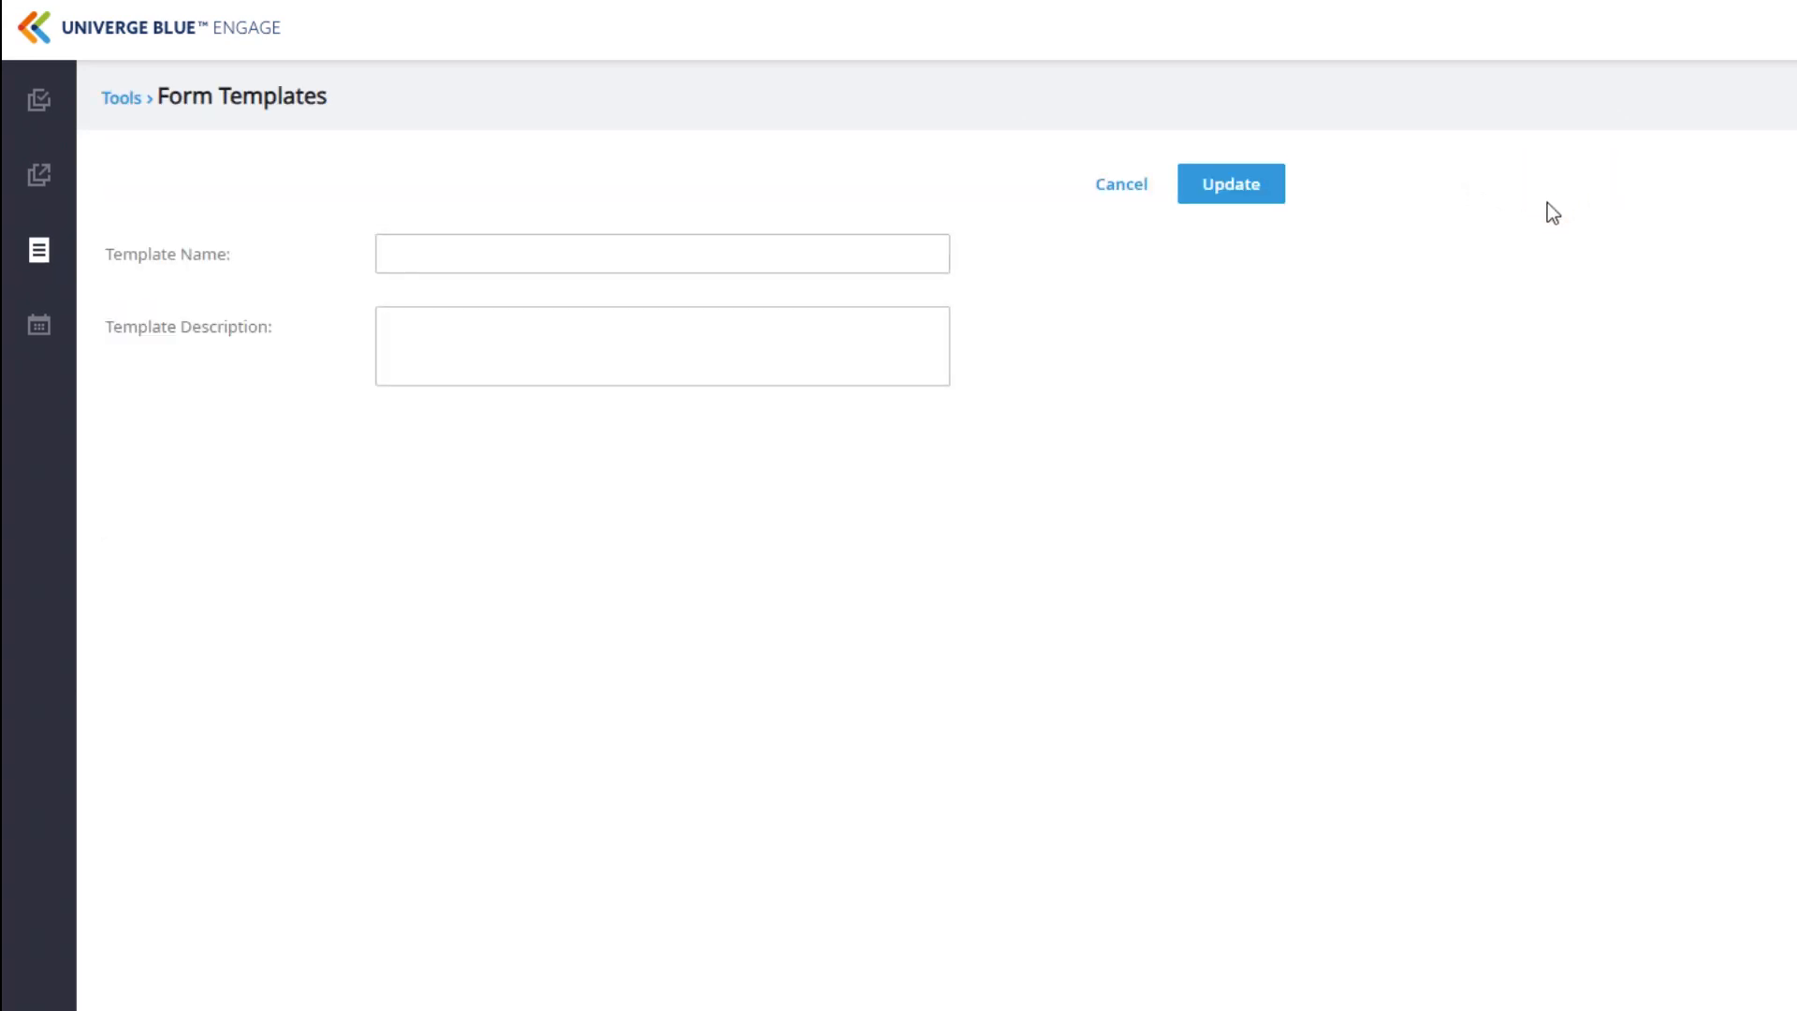
{"action": "left_click", "coordinate": [627, 256]}
{"action": "type", "text": "Sales Eva"}
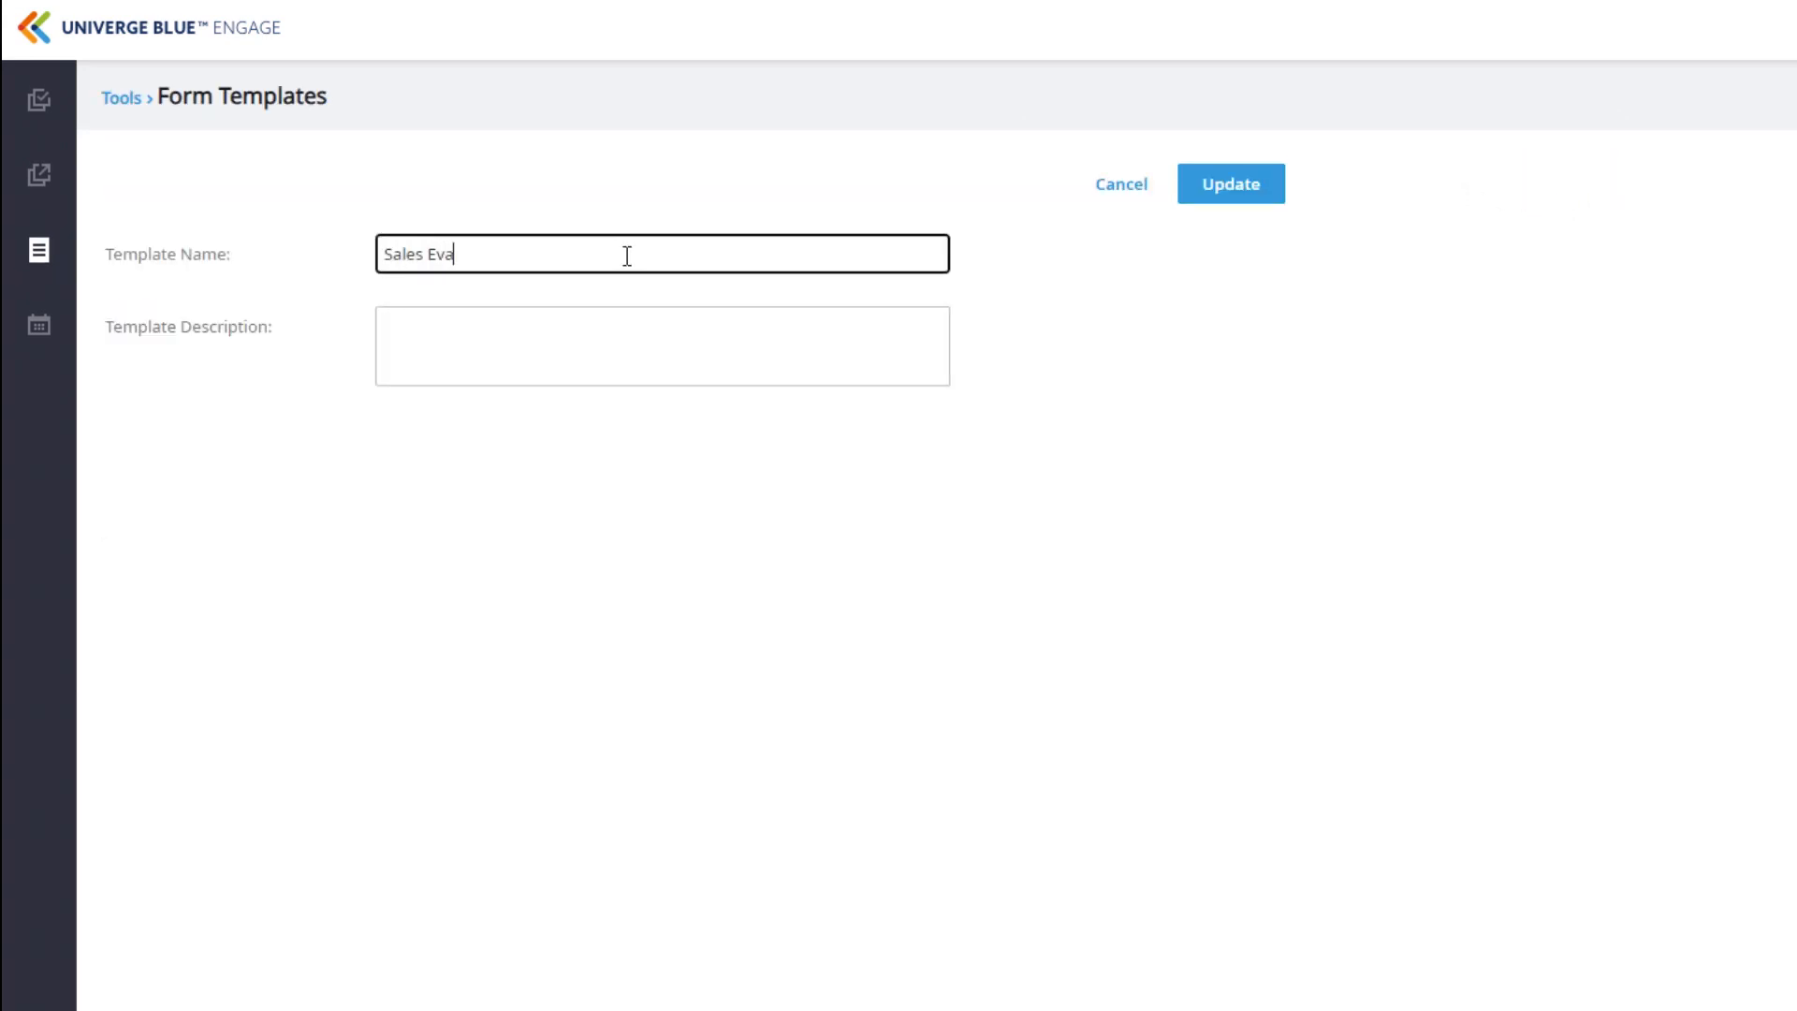
{"action": "type", "text": "luation"}
{"action": "left_click", "coordinate": [561, 324]}
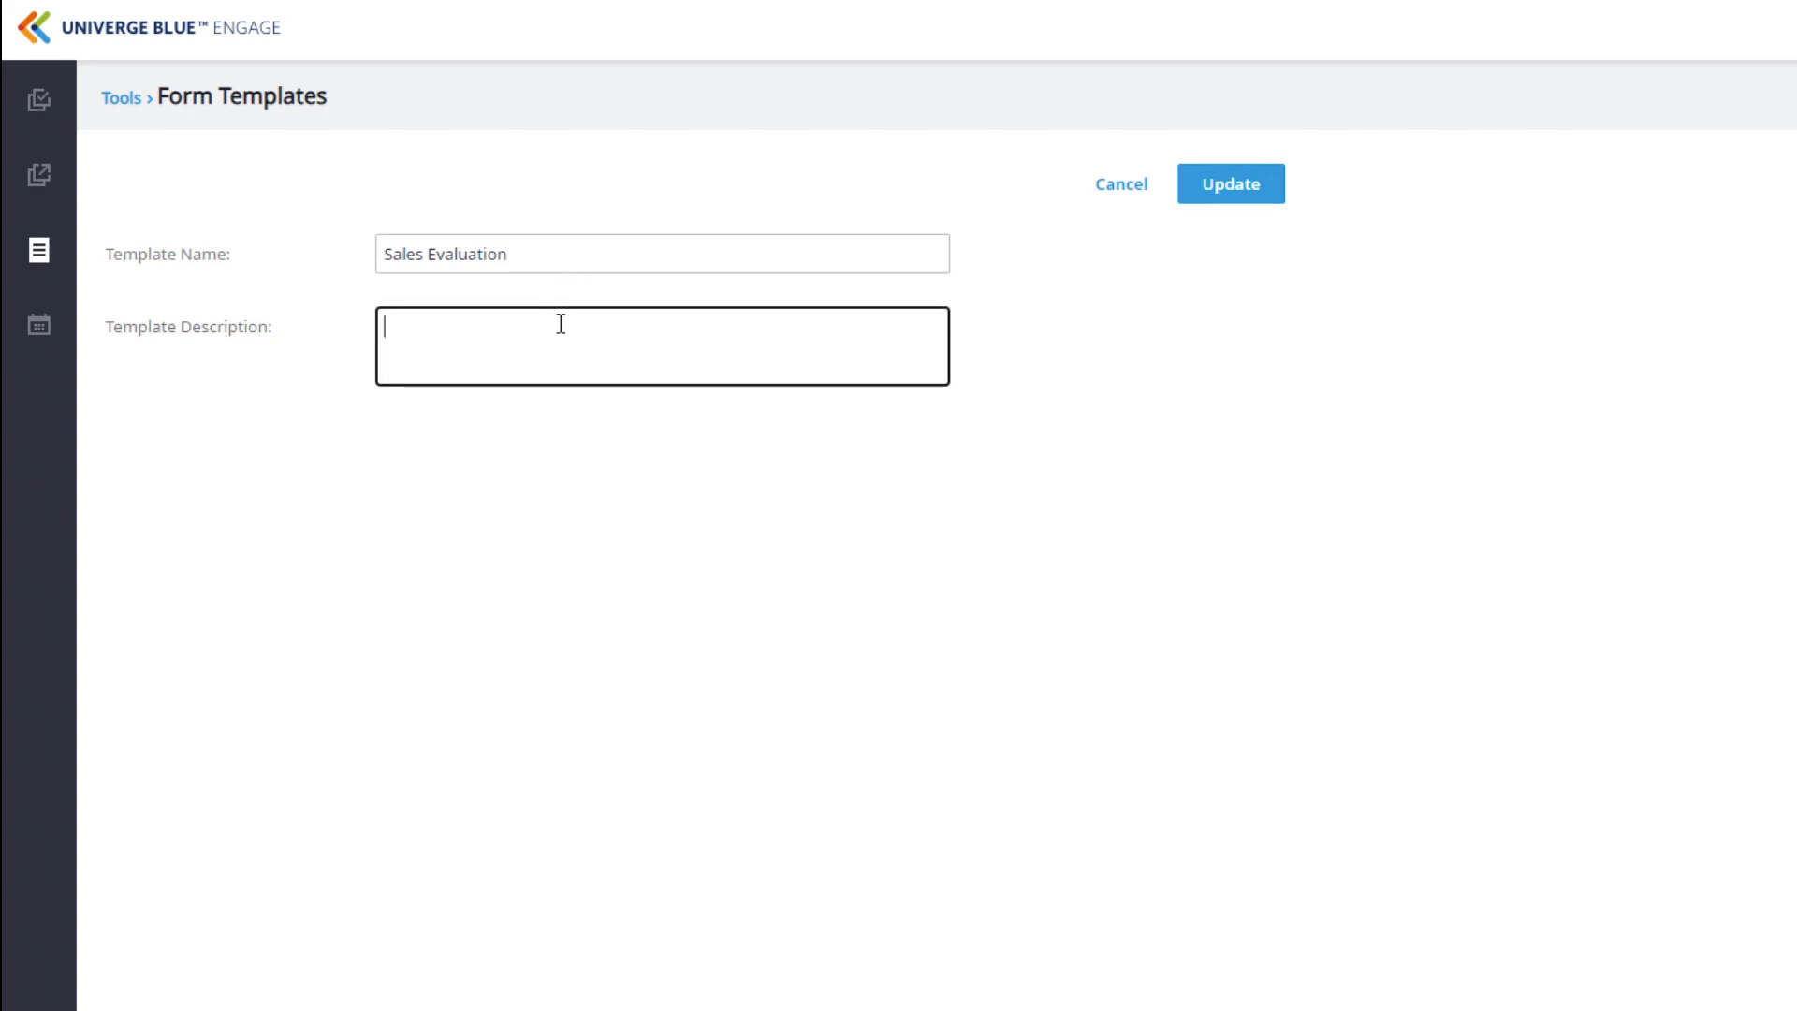
{"action": "type", "text": "Evaluation for Sales Agent"}
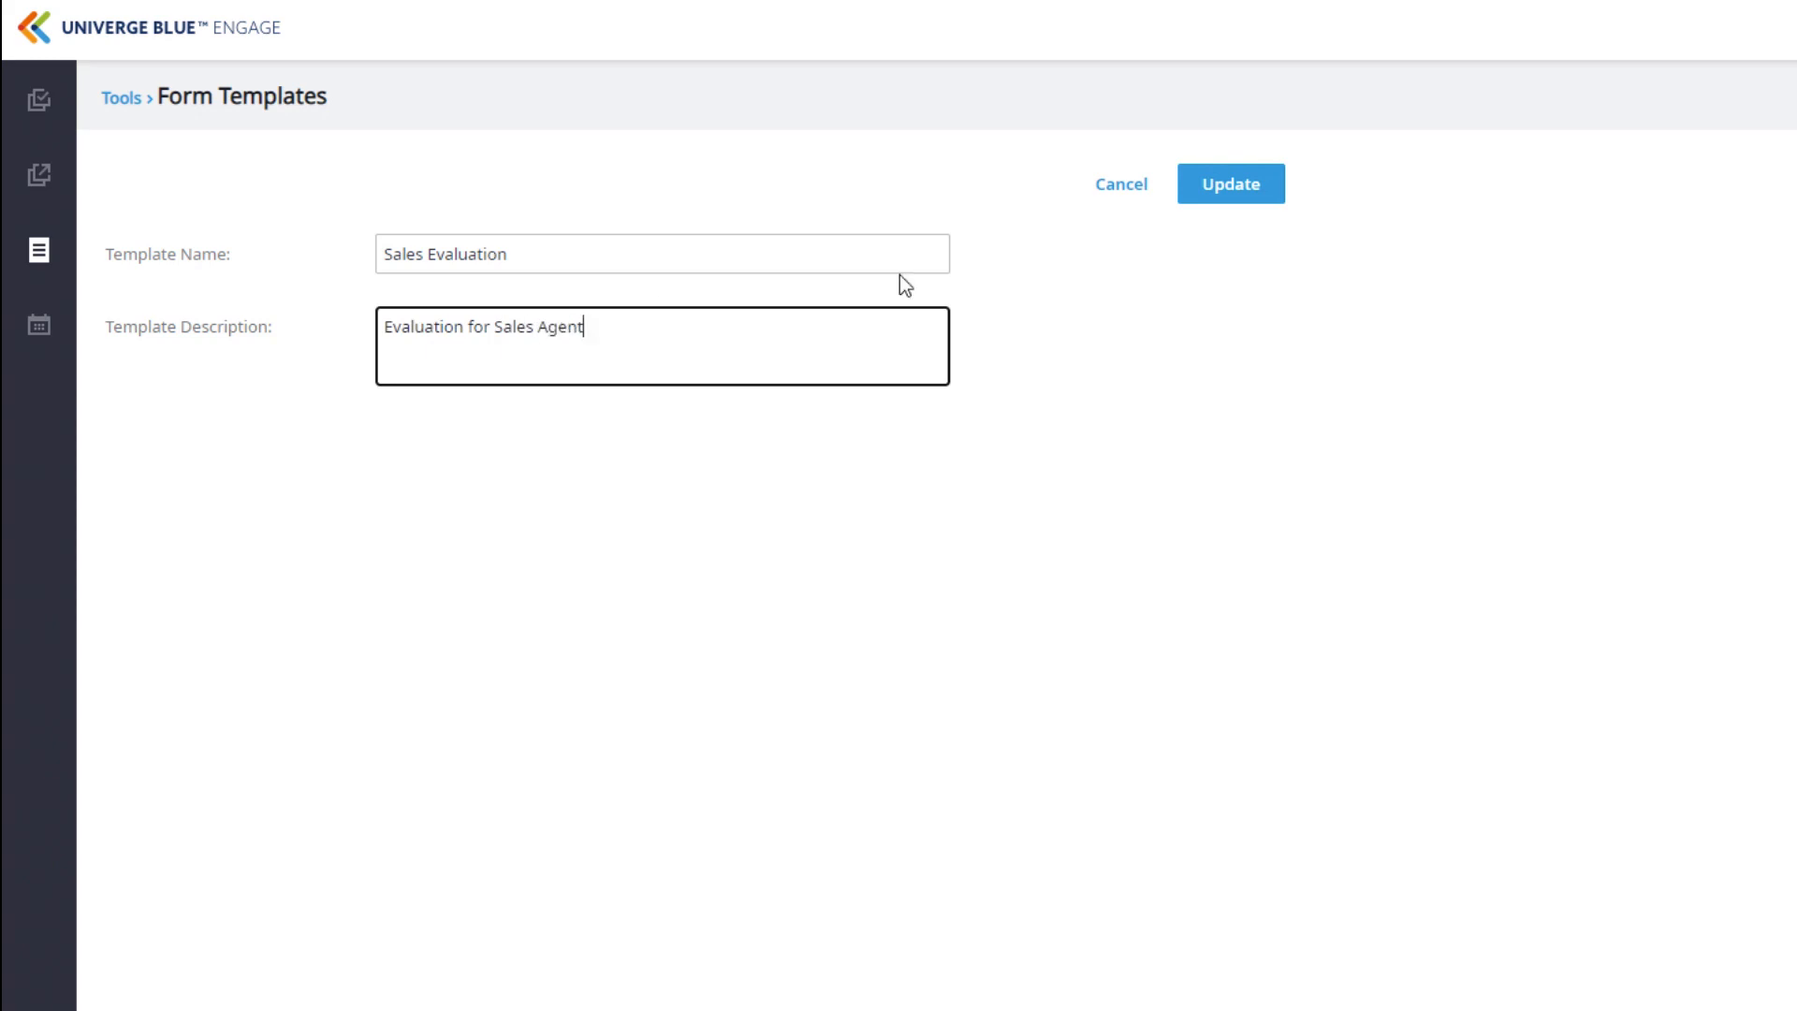
{"action": "left_click", "coordinate": [1262, 193]}
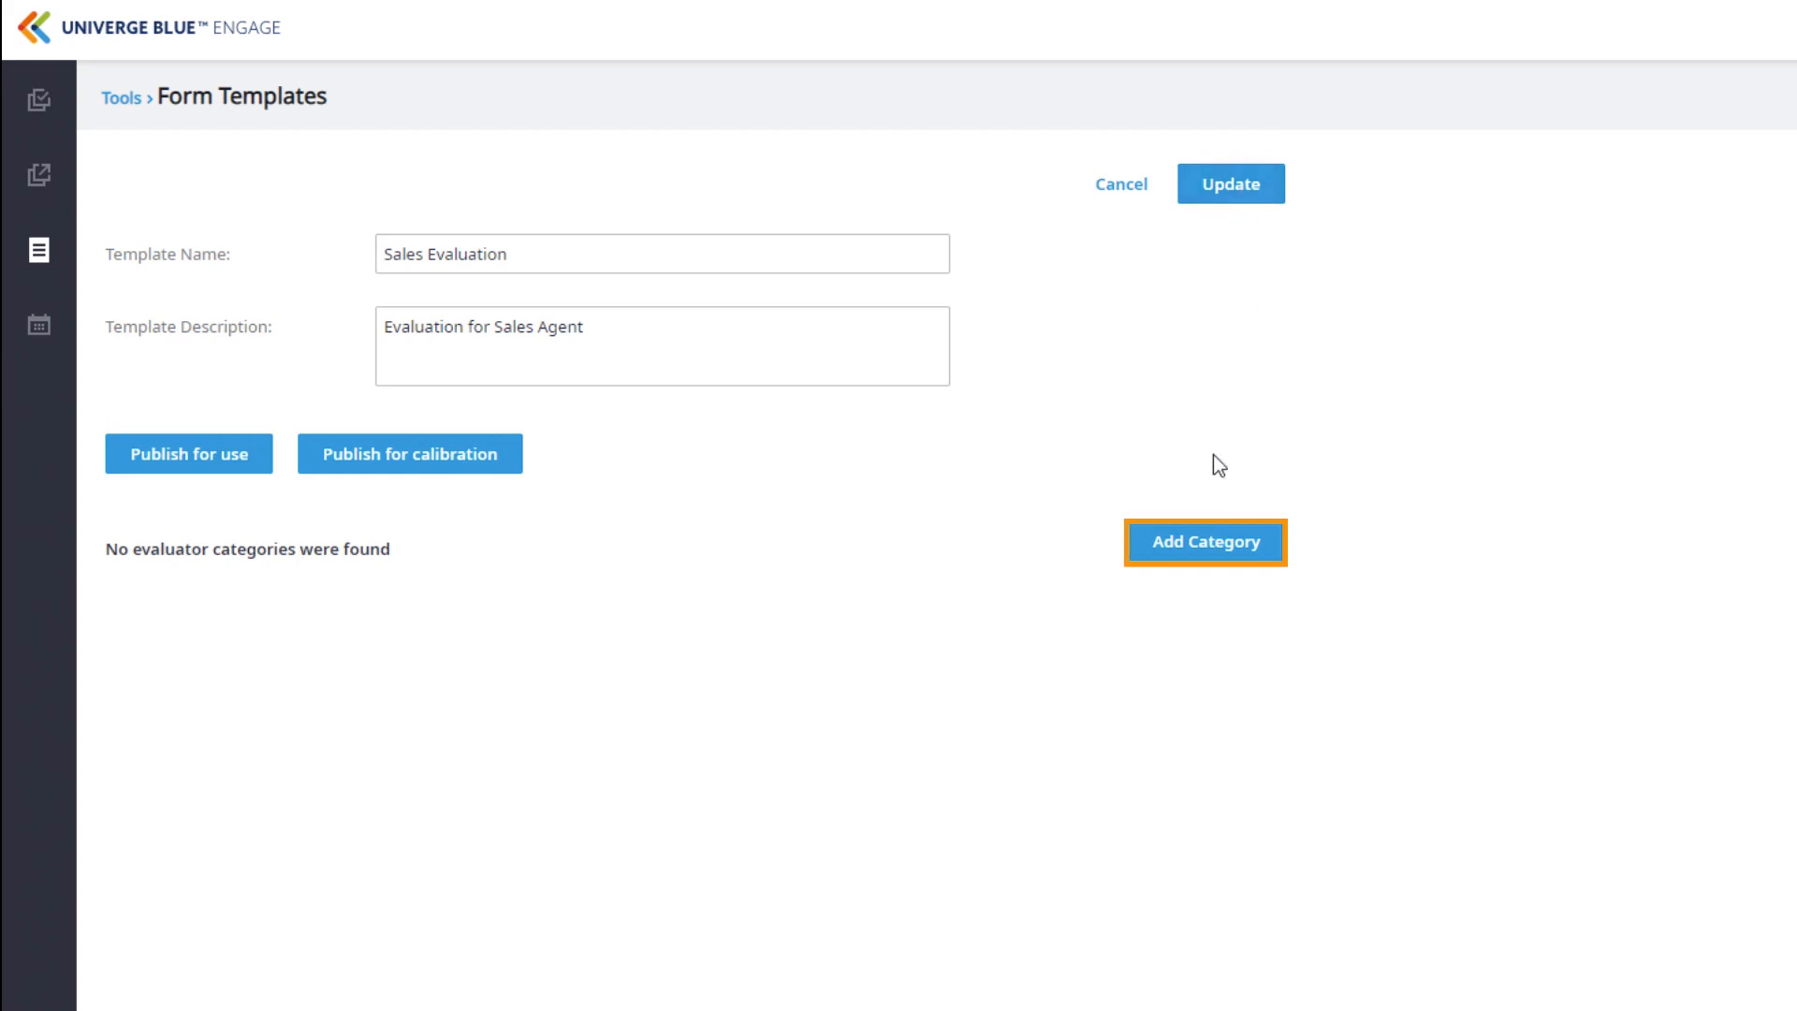
Add a category named "Greeting" to the template with the description "This category is used to evaluate the Agent on their greeting skills"
{"action": "left_click", "coordinate": [1211, 540]}
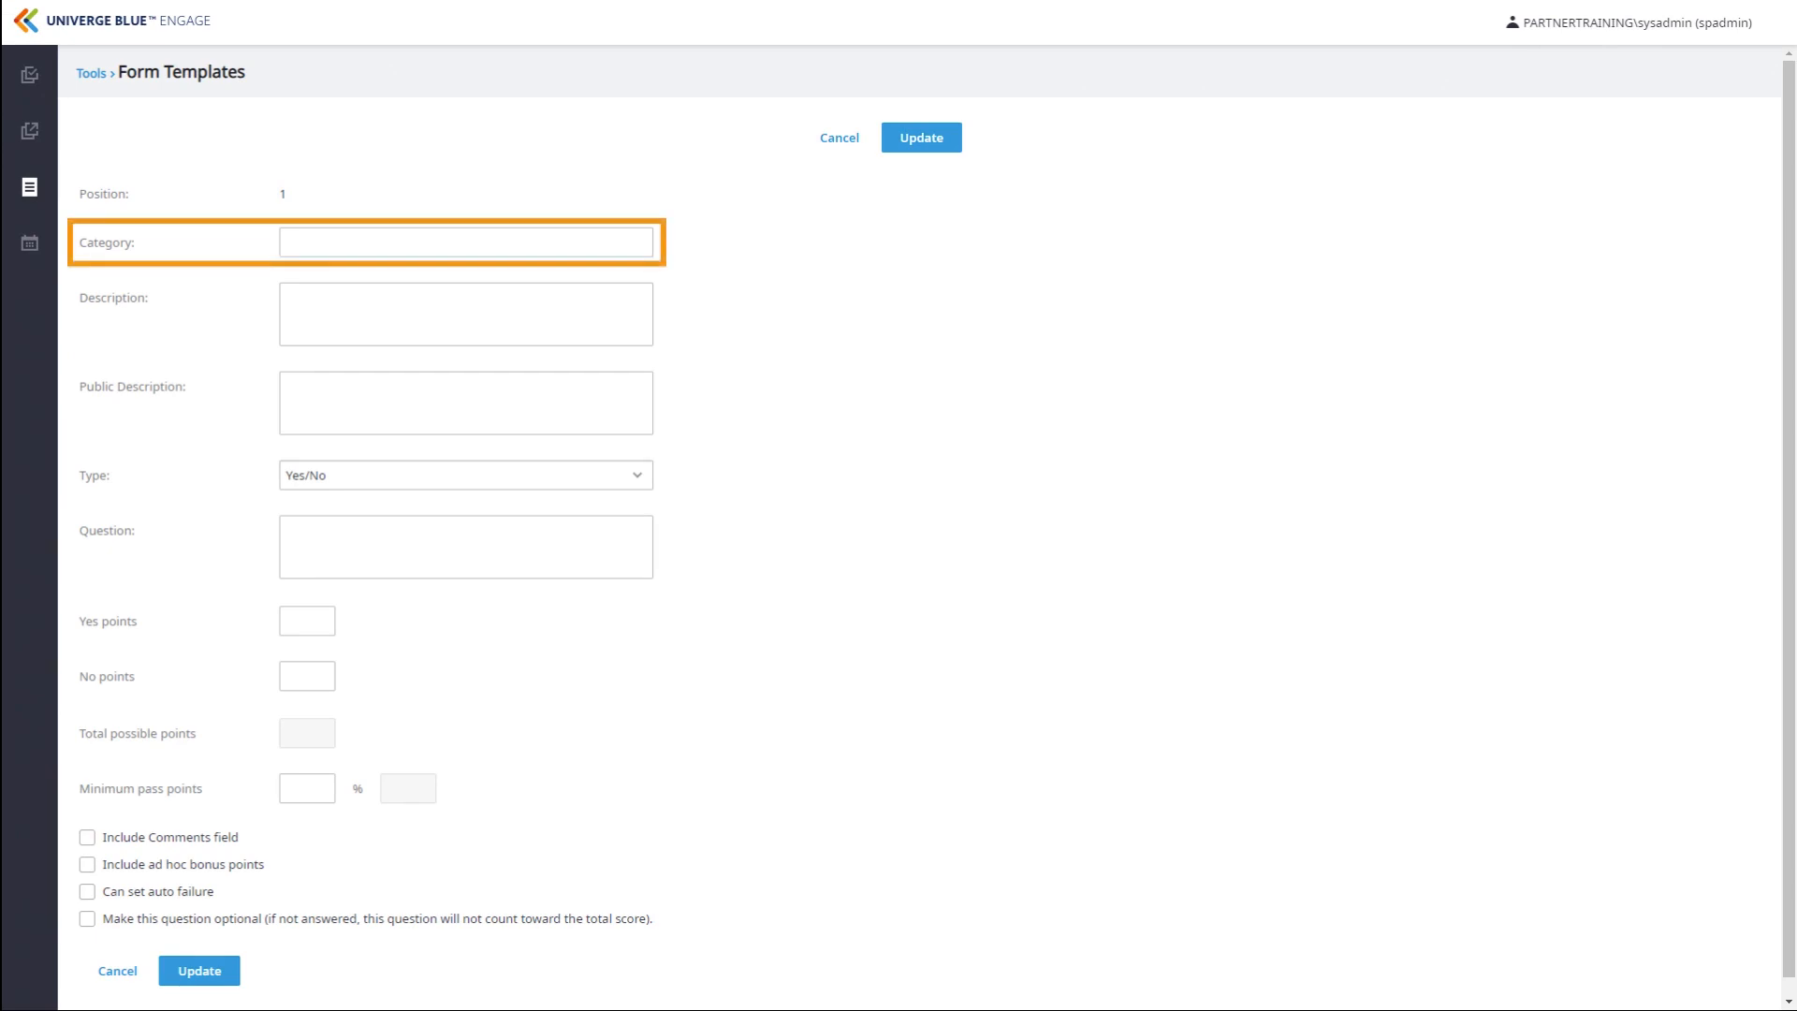
{"action": "left_click", "coordinate": [393, 242]}
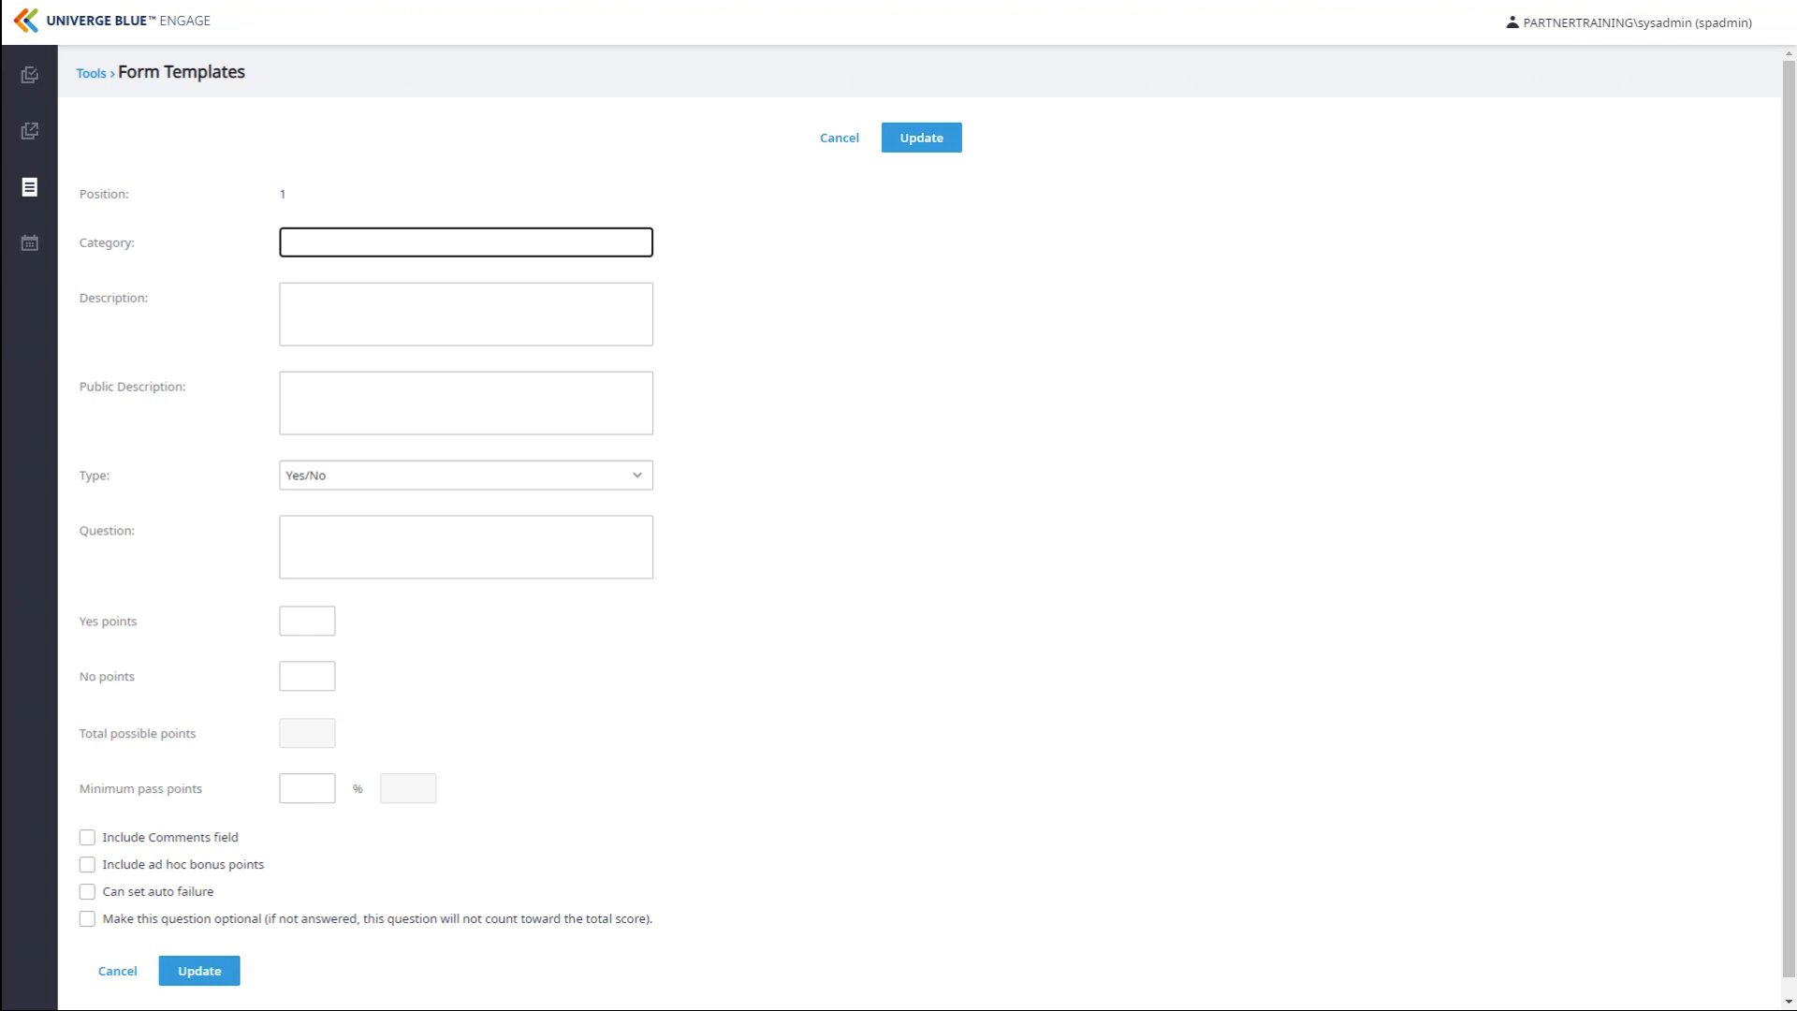
{"action": "type", "text": "Greeting"}
{"action": "key", "text": "Tab"}
{"action": "type", "text": "This category is used to evaluate the Agent on their greeting skills"}
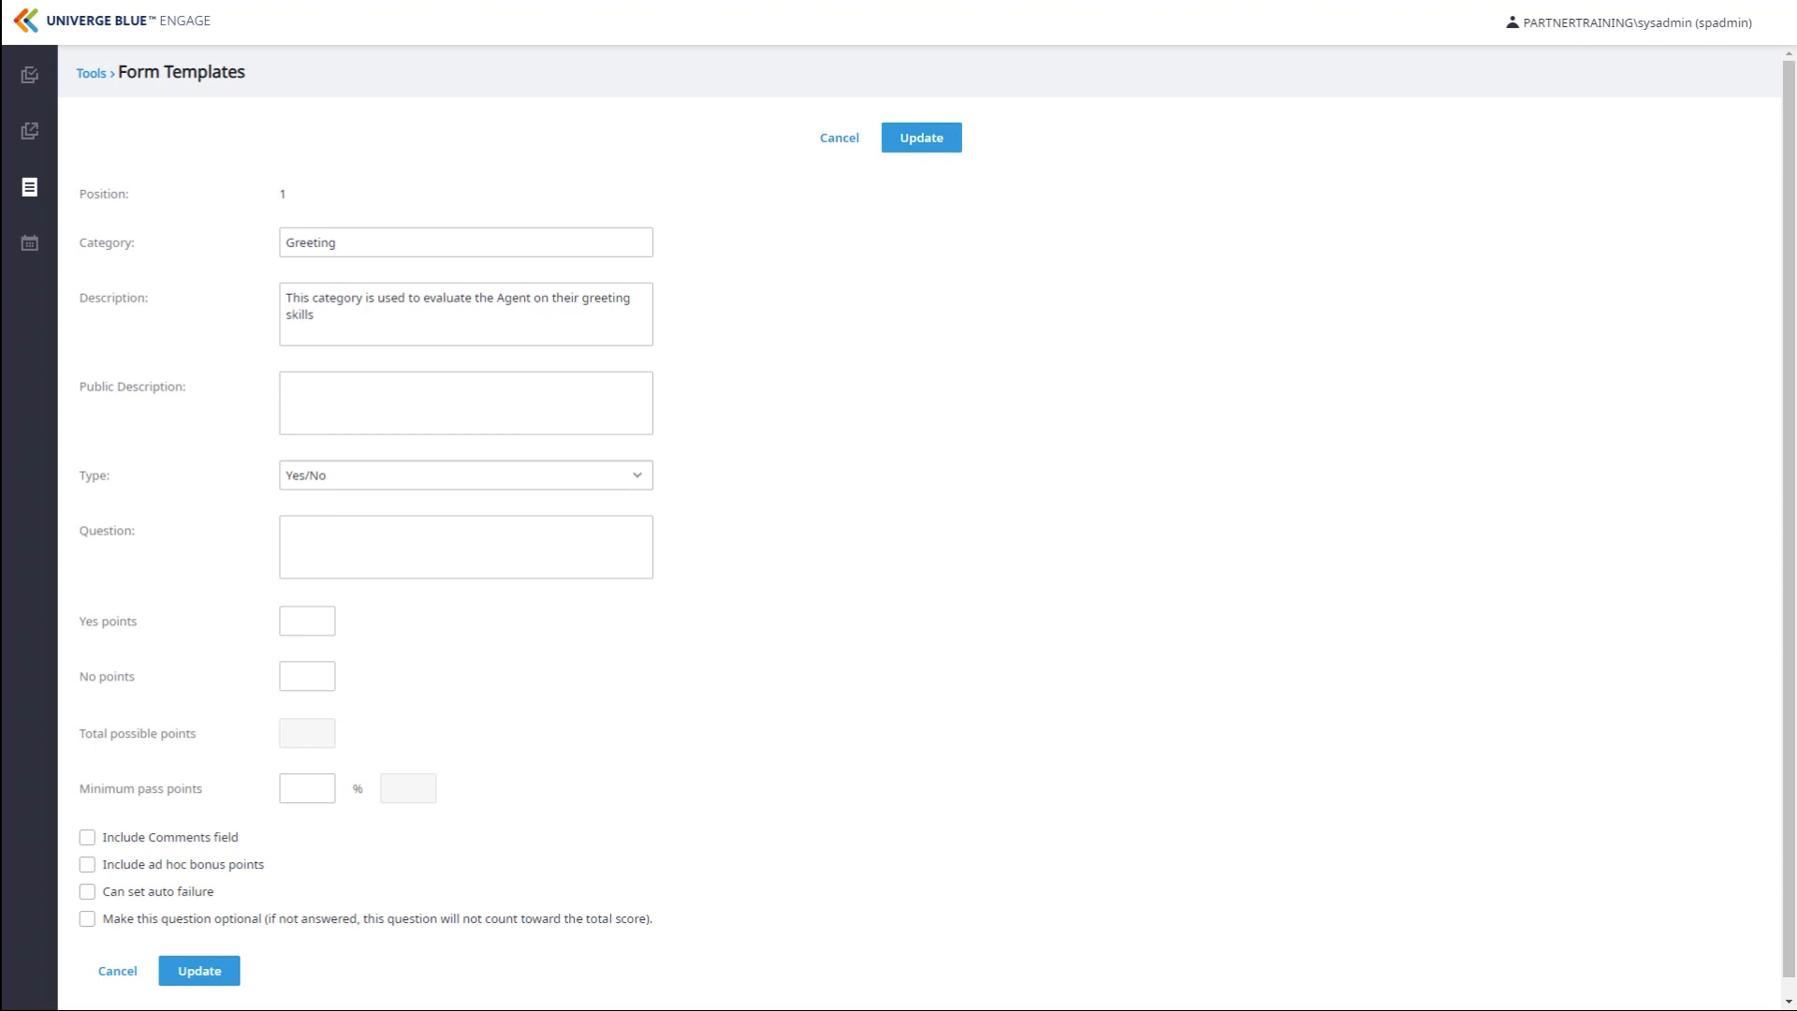
Give the Greeting category the public description "The Agent must follow all of the company policies on greeting a customer"
{"action": "left_click", "coordinate": [466, 403]}
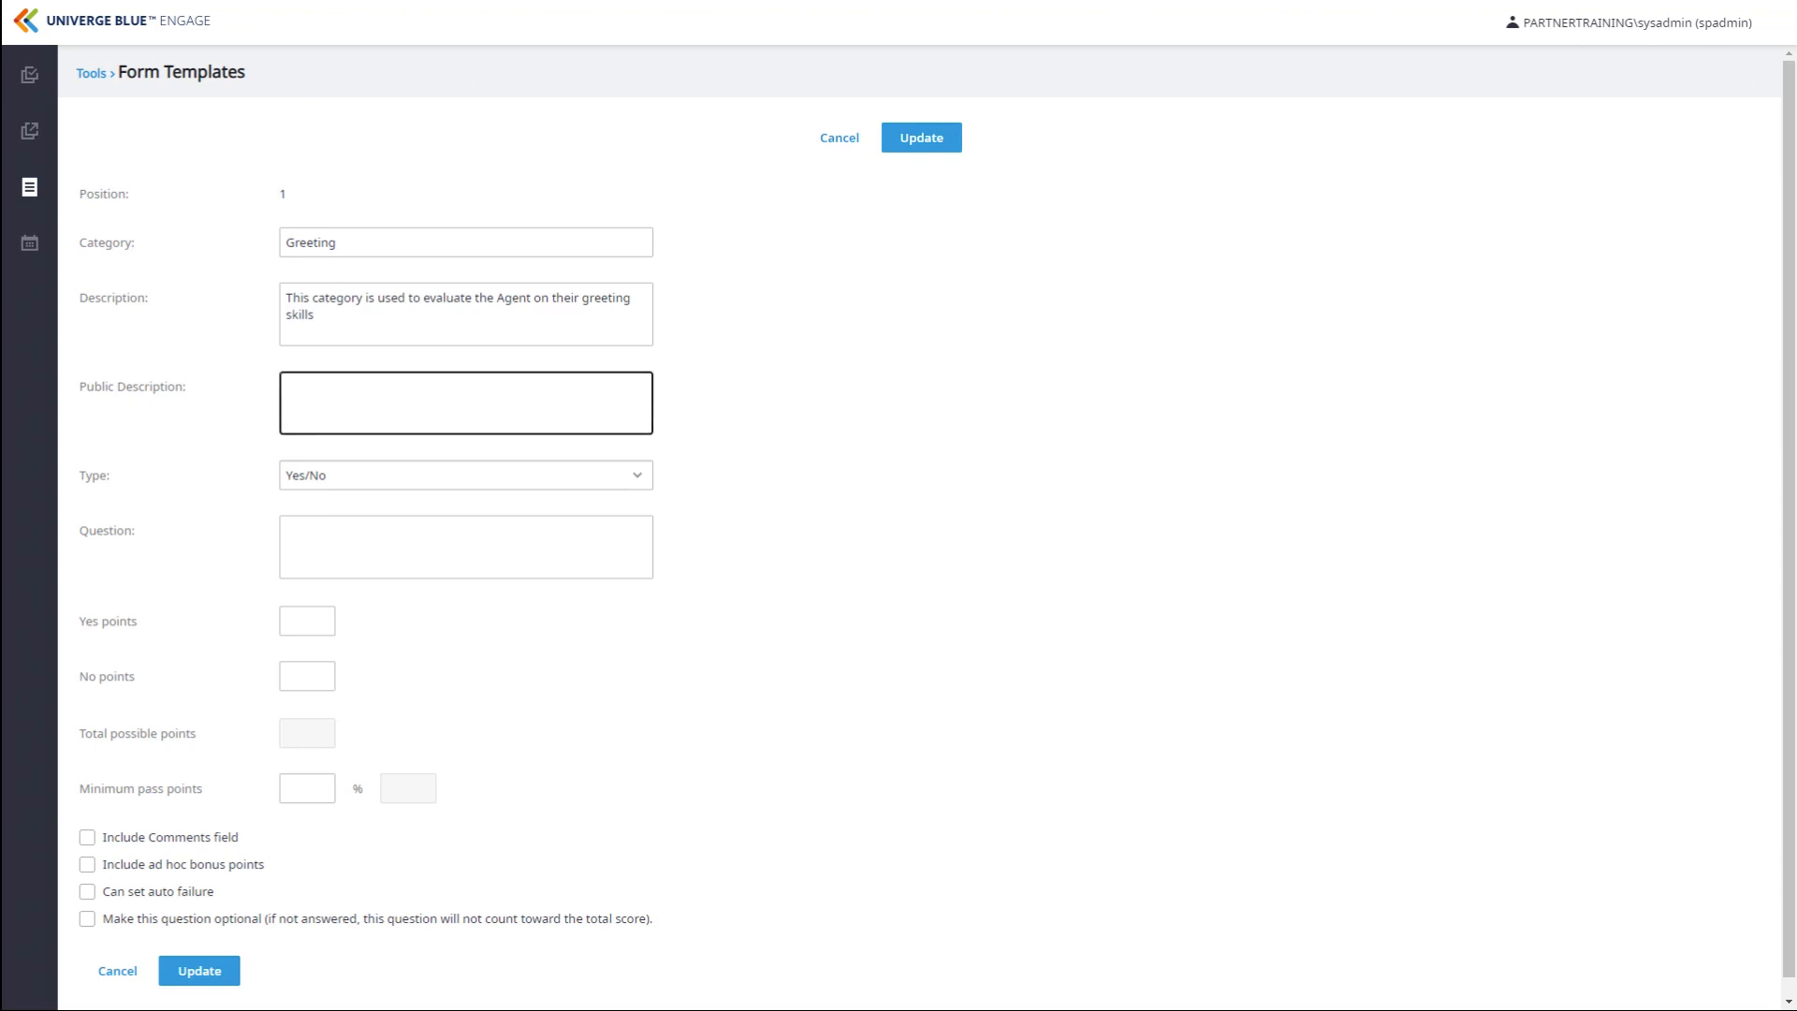
{"action": "type", "text": "The Agent must follow all of the company policies on greeting a customer"}
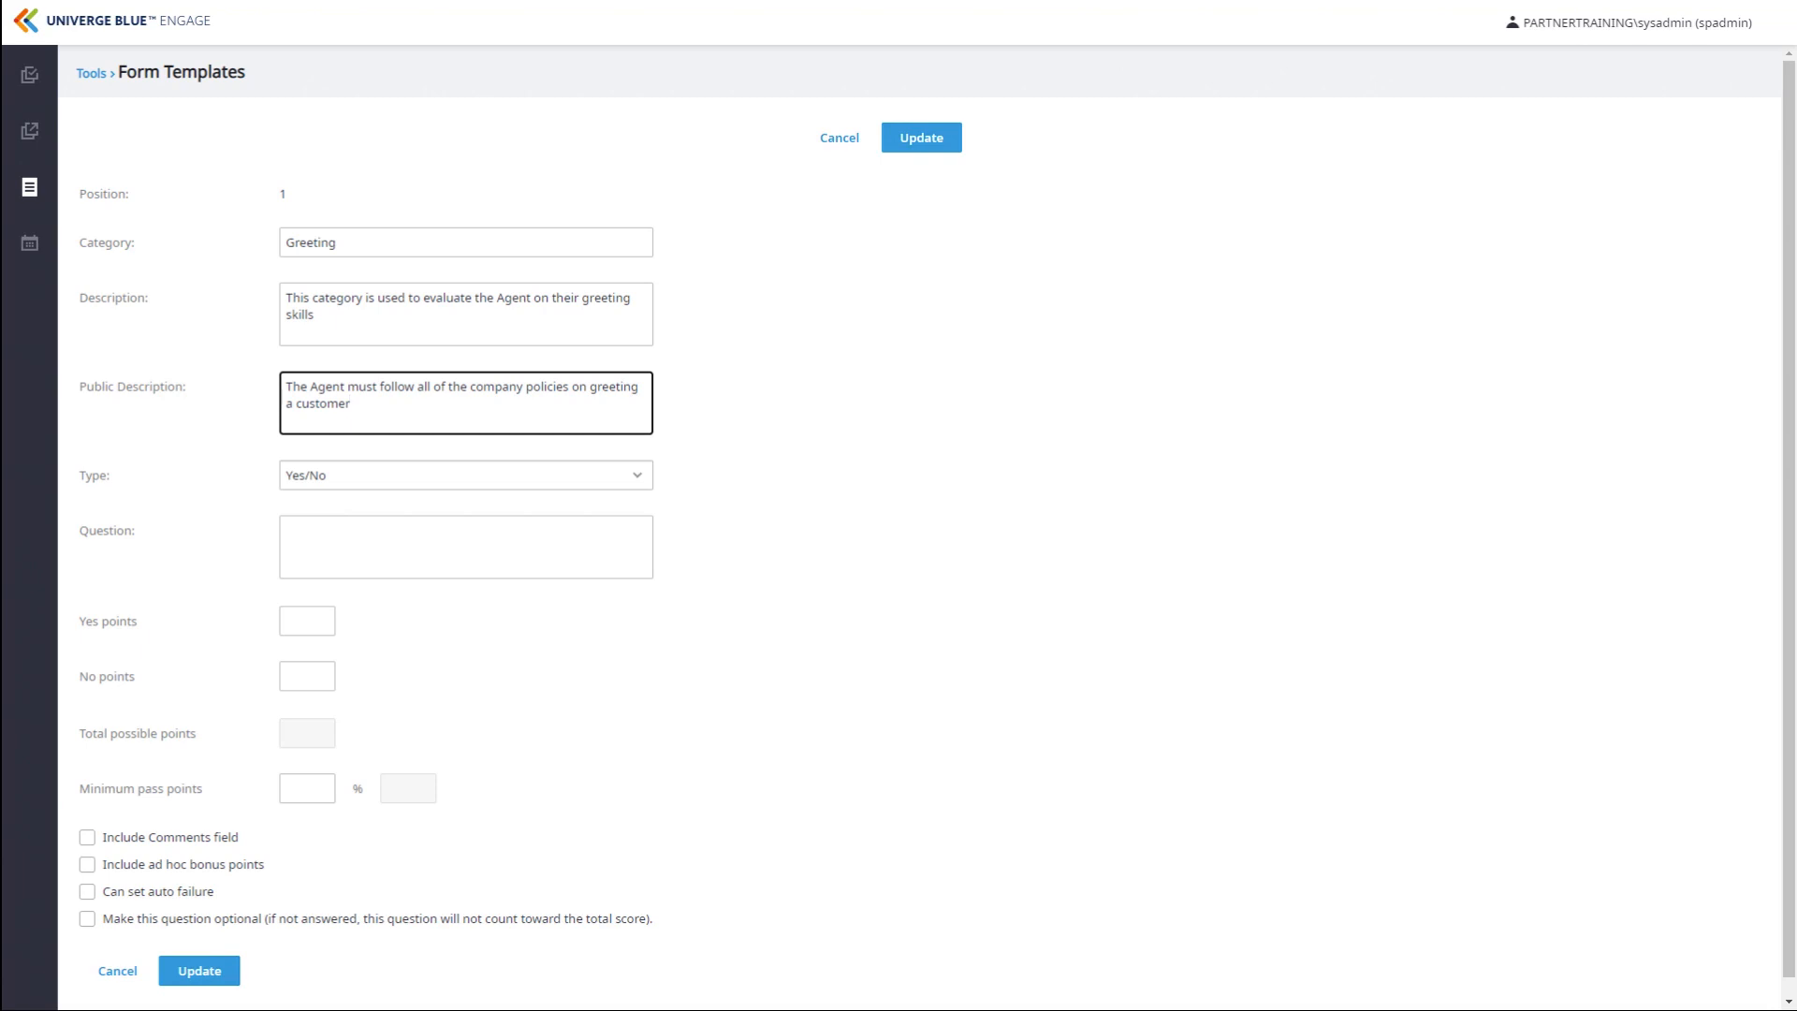
Try the Scale and Single Choice question types for the Greeting category, and return the type to Yes/No
{"action": "left_click", "coordinate": [466, 475]}
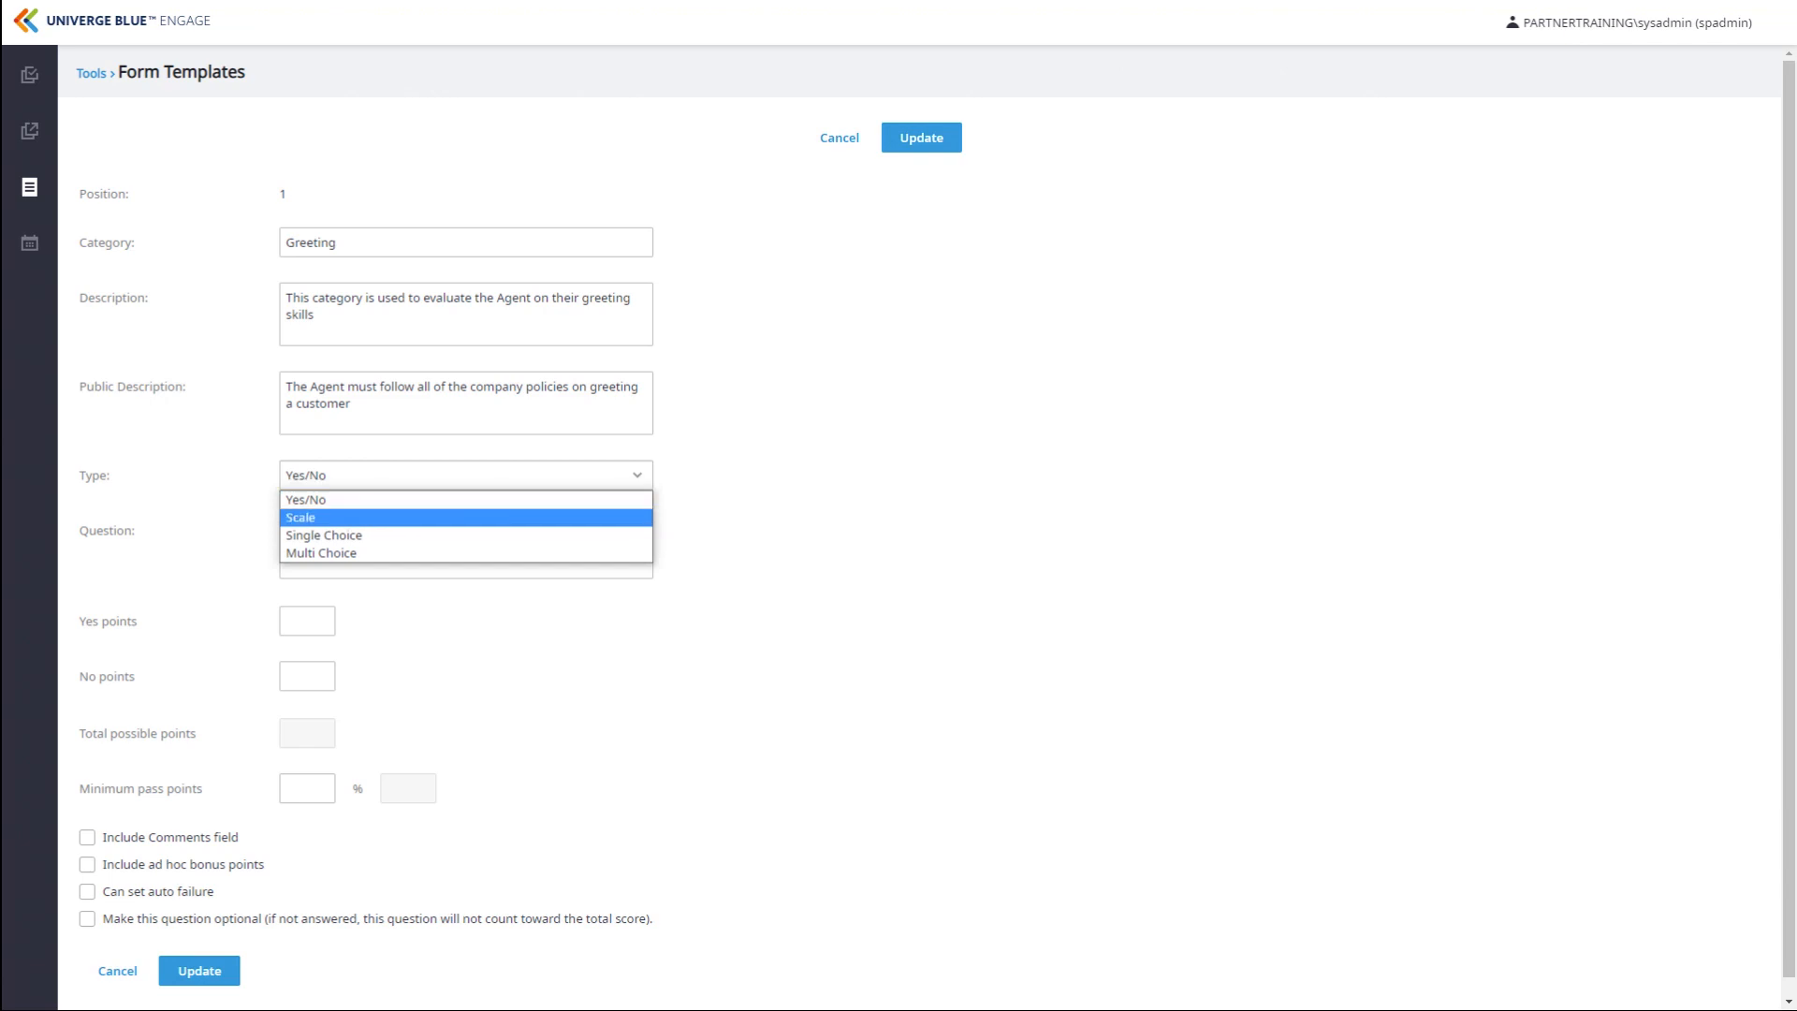
{"action": "left_click", "coordinate": [374, 517]}
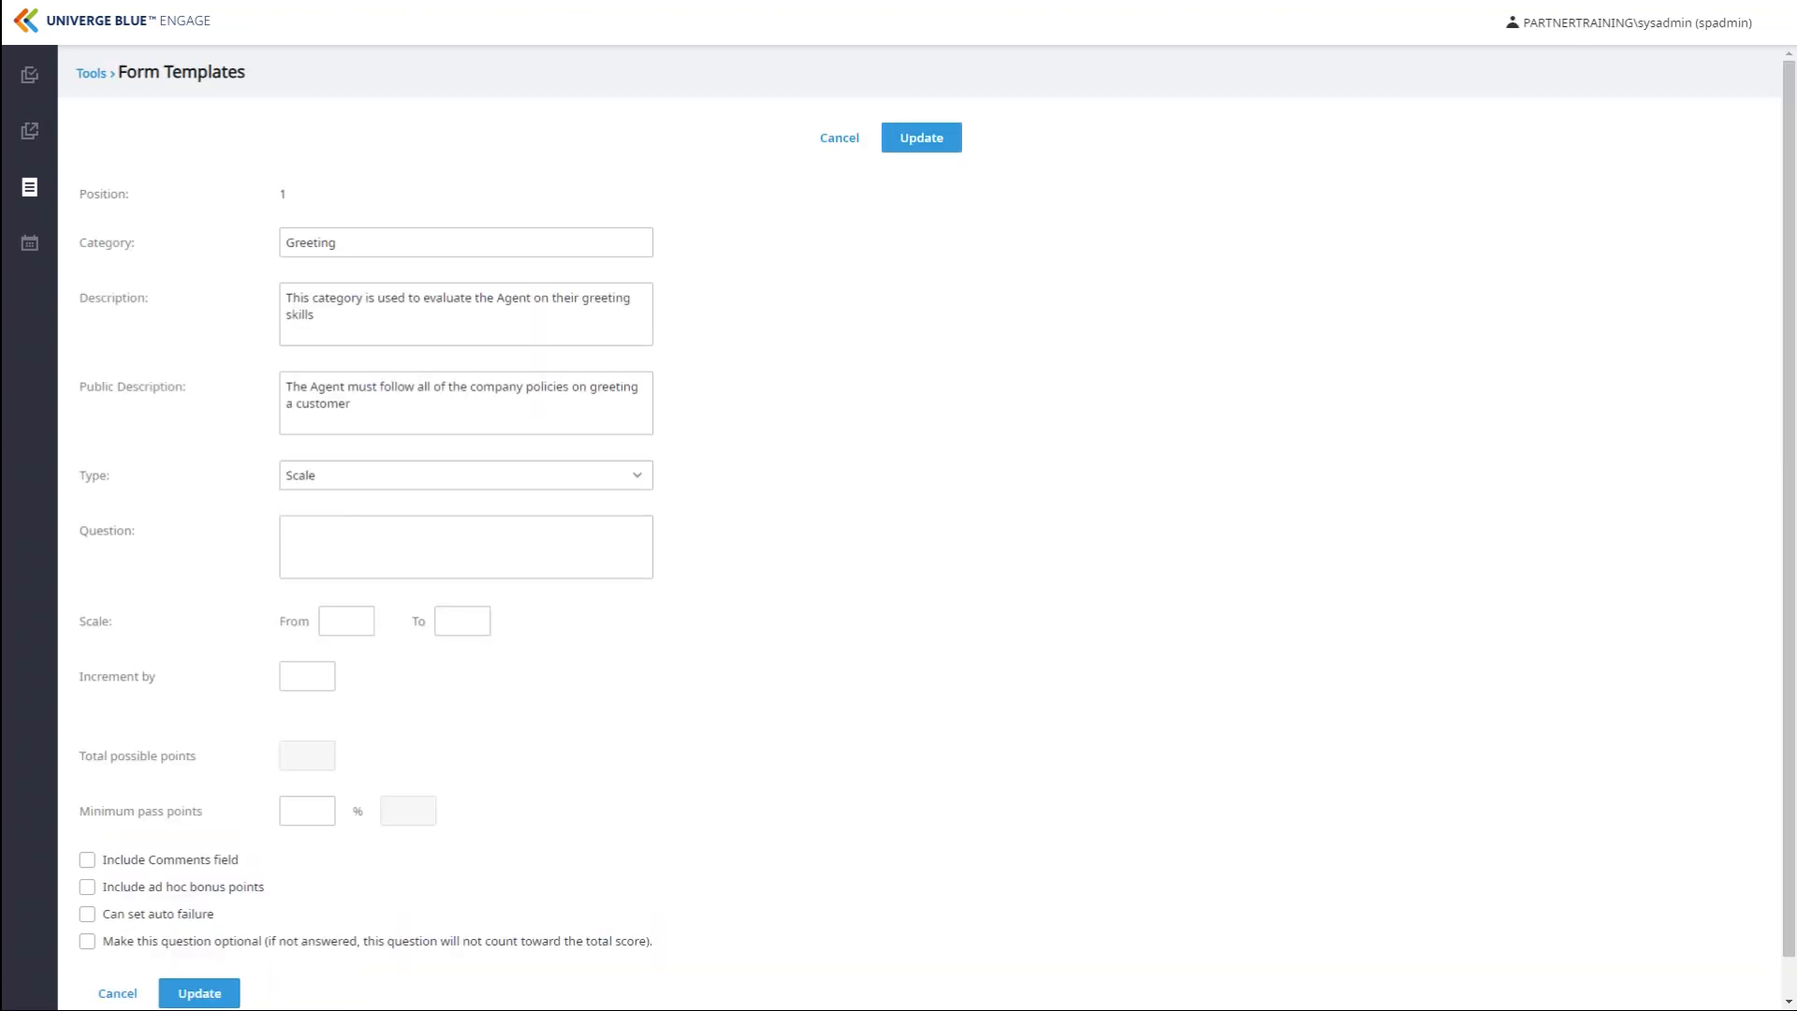
{"action": "left_click", "coordinate": [466, 475]}
{"action": "left_click", "coordinate": [375, 535]}
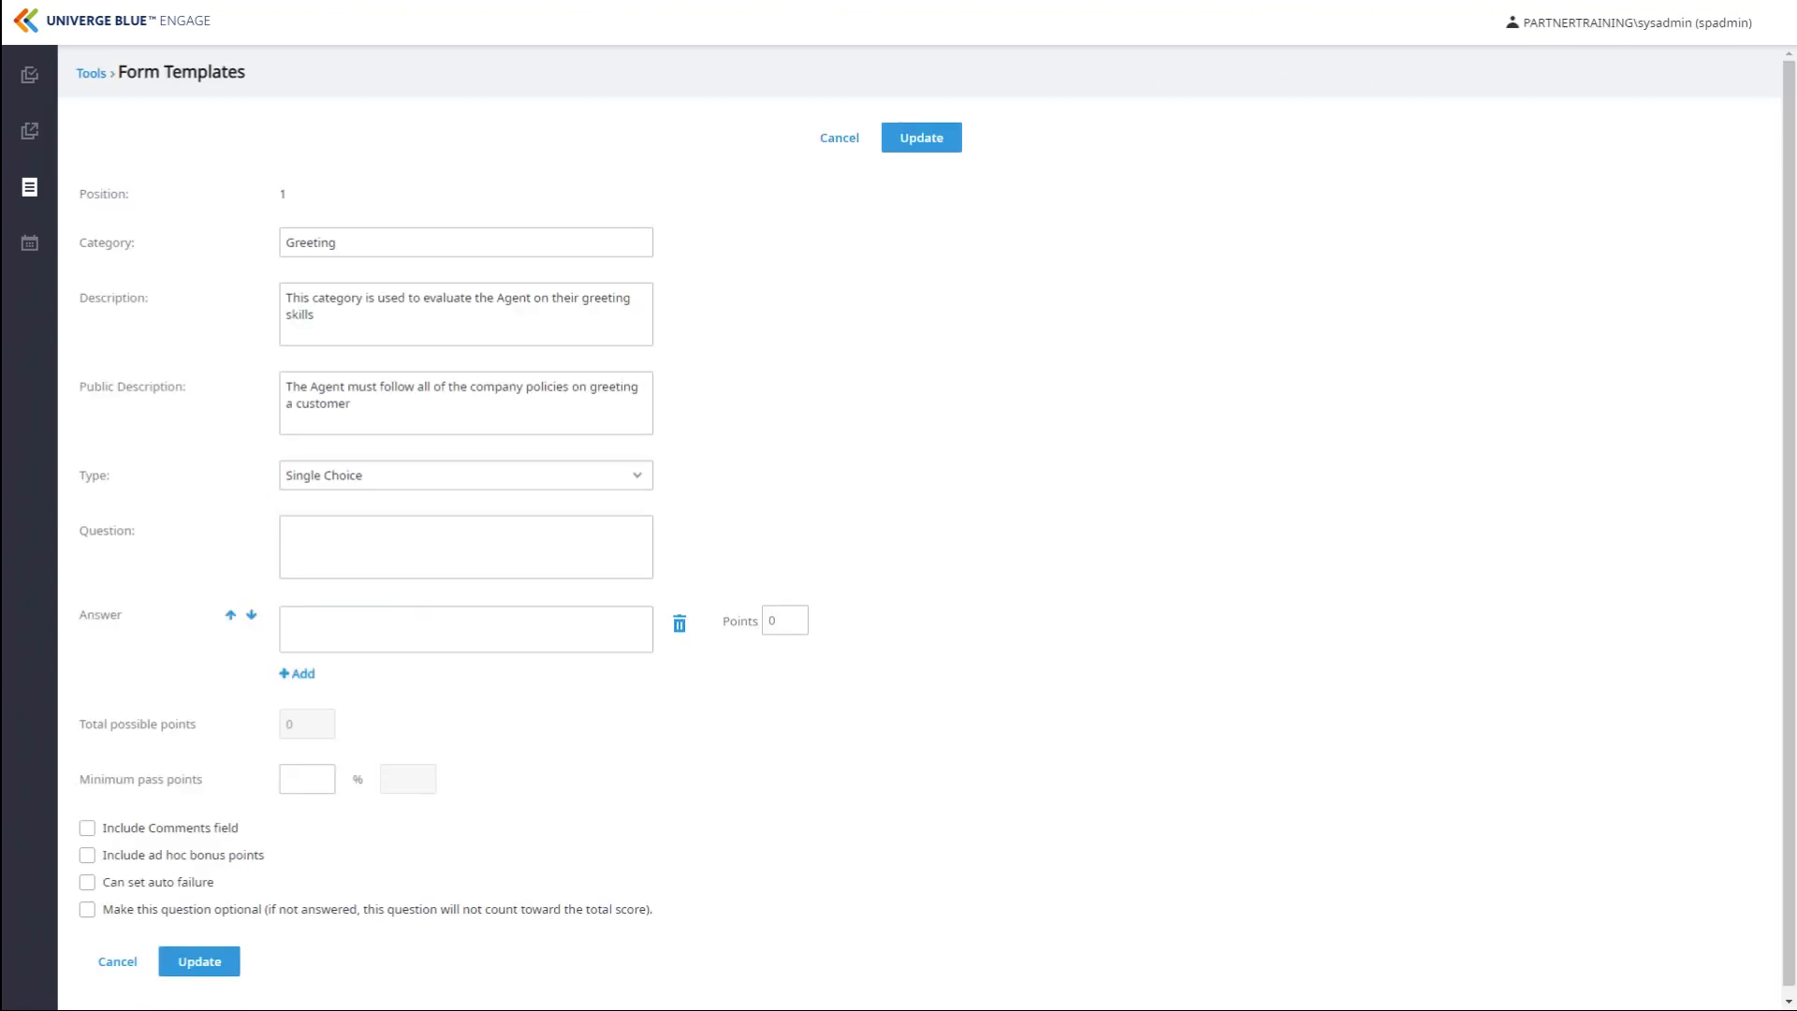
{"action": "left_click", "coordinate": [466, 475]}
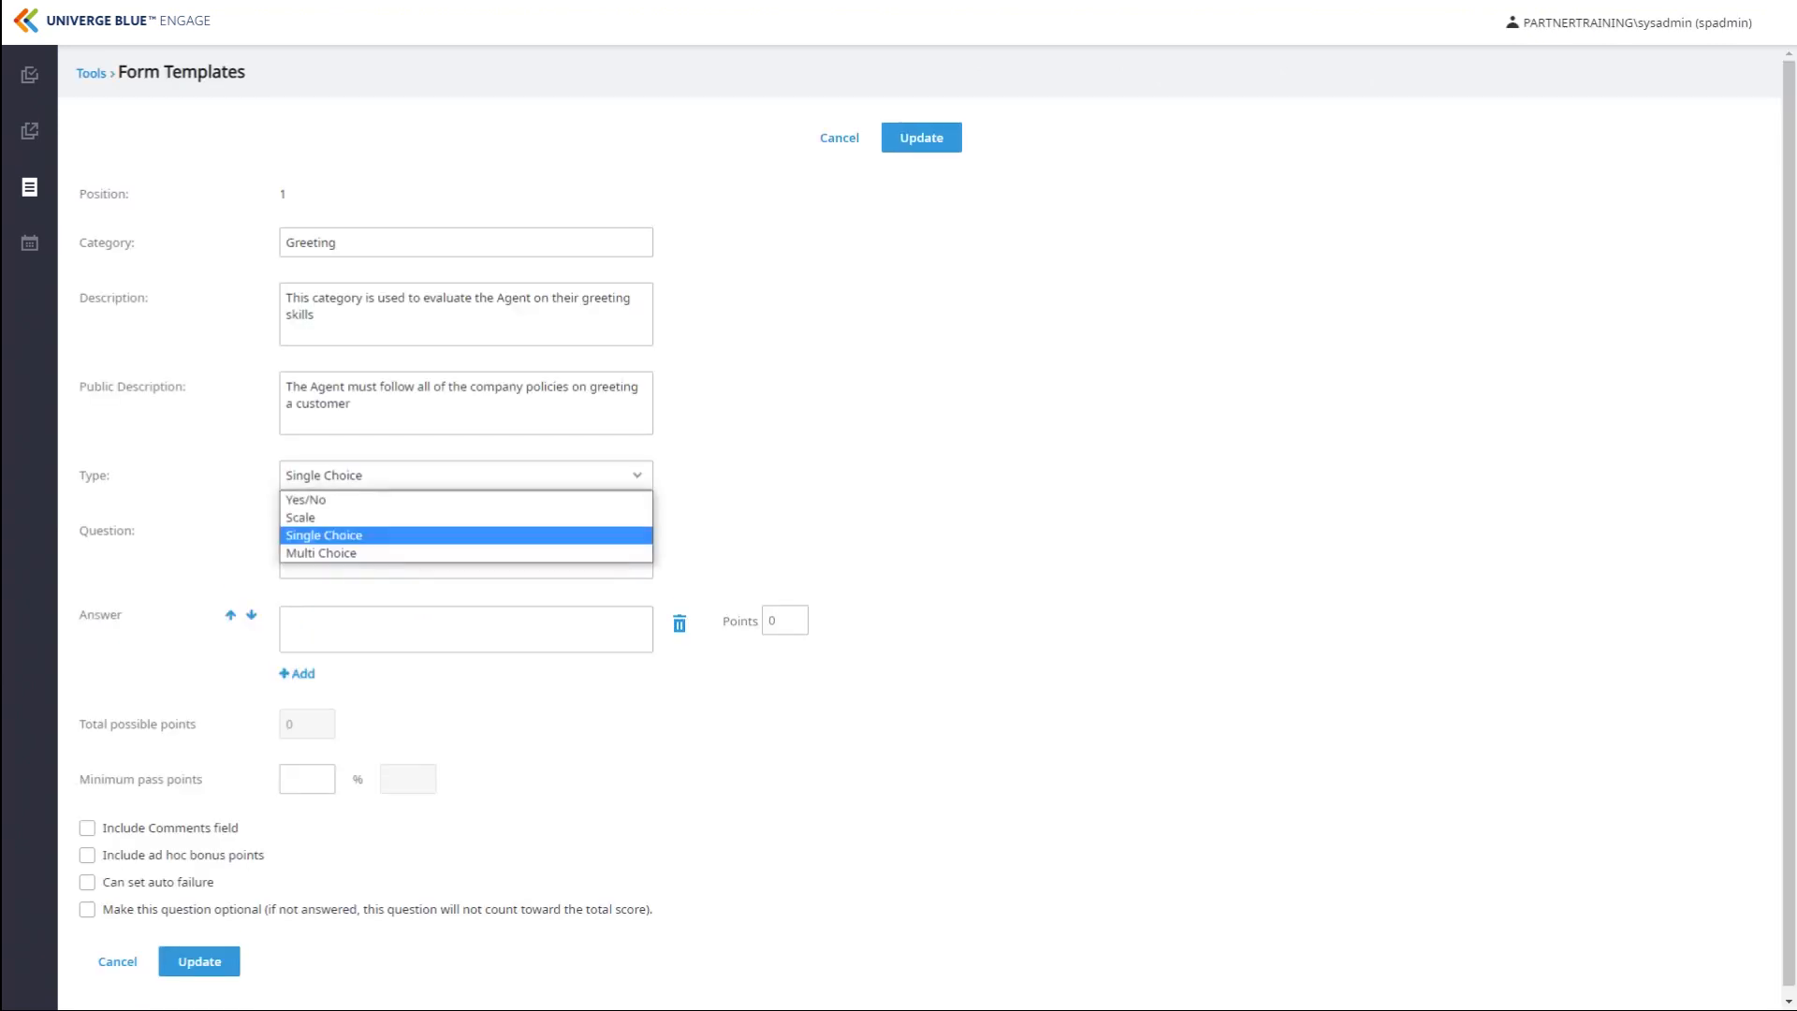
{"action": "left_click", "coordinate": [375, 500]}
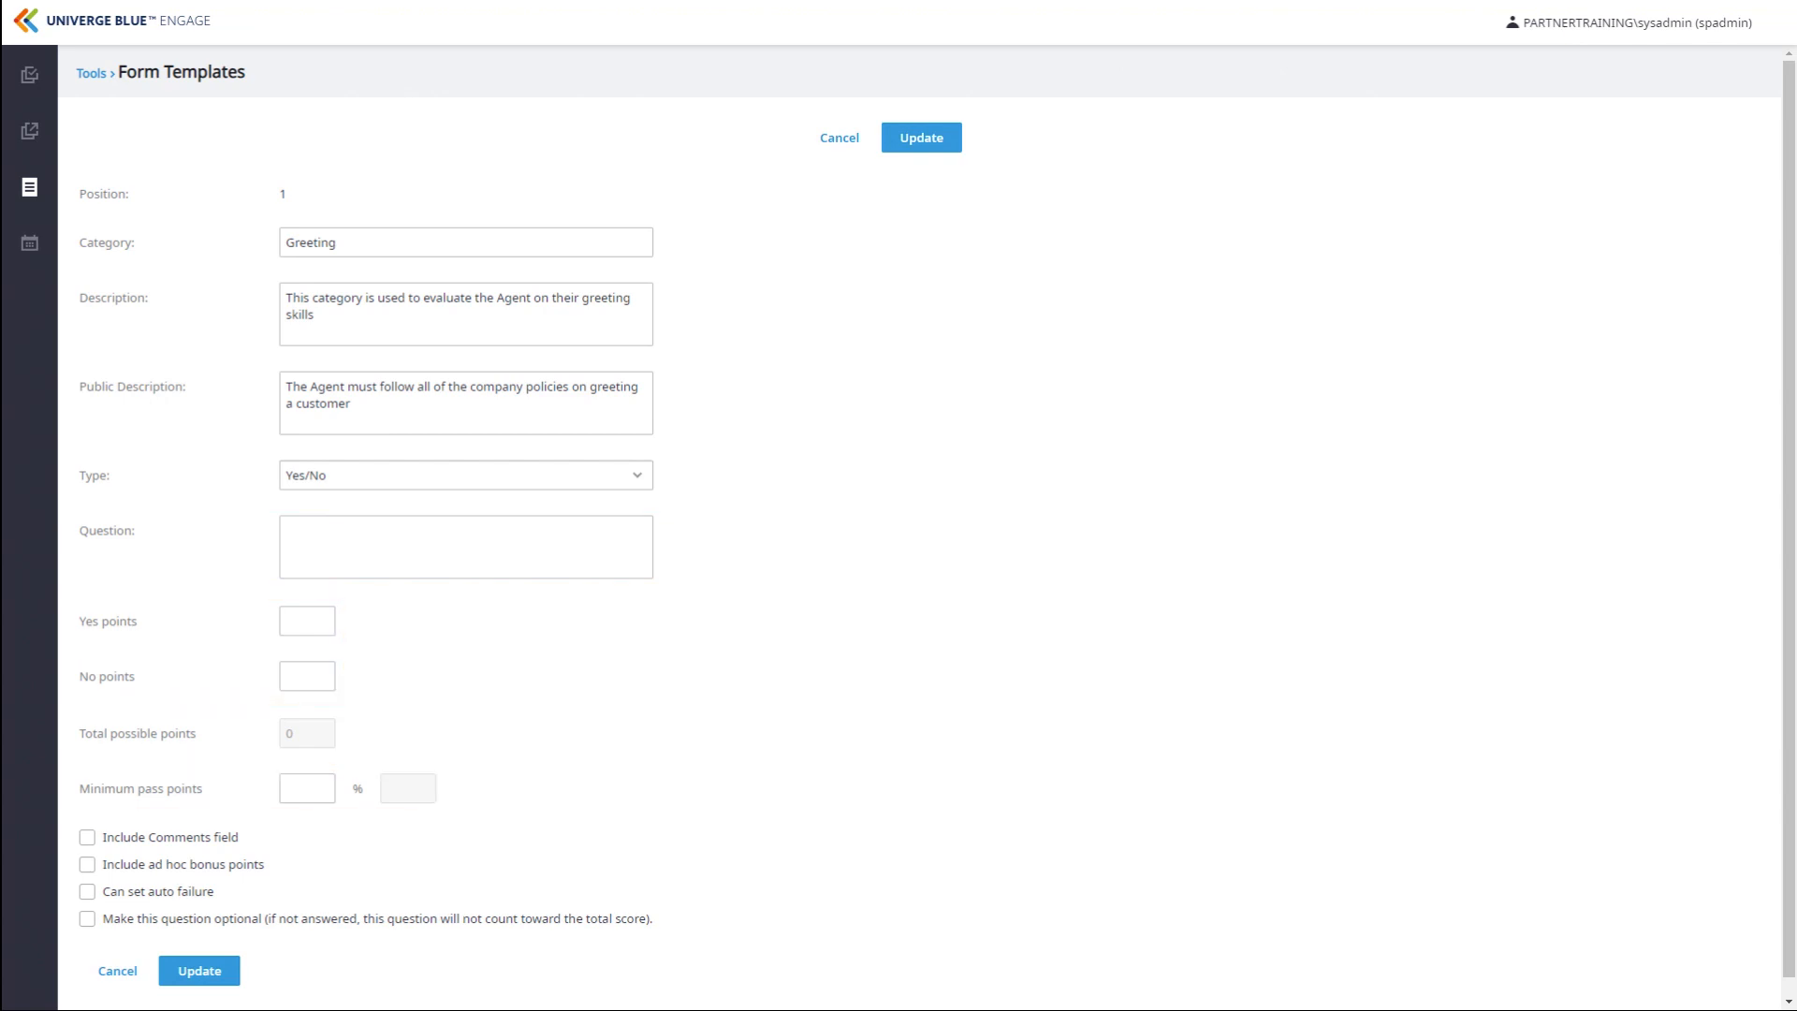
Enter the question "Was the Customer greeted properly?" with 20 points for yes and 0 points for no
{"action": "type", "text": "Was the Customer greeted properly?"}
{"action": "left_click", "coordinate": [307, 621]}
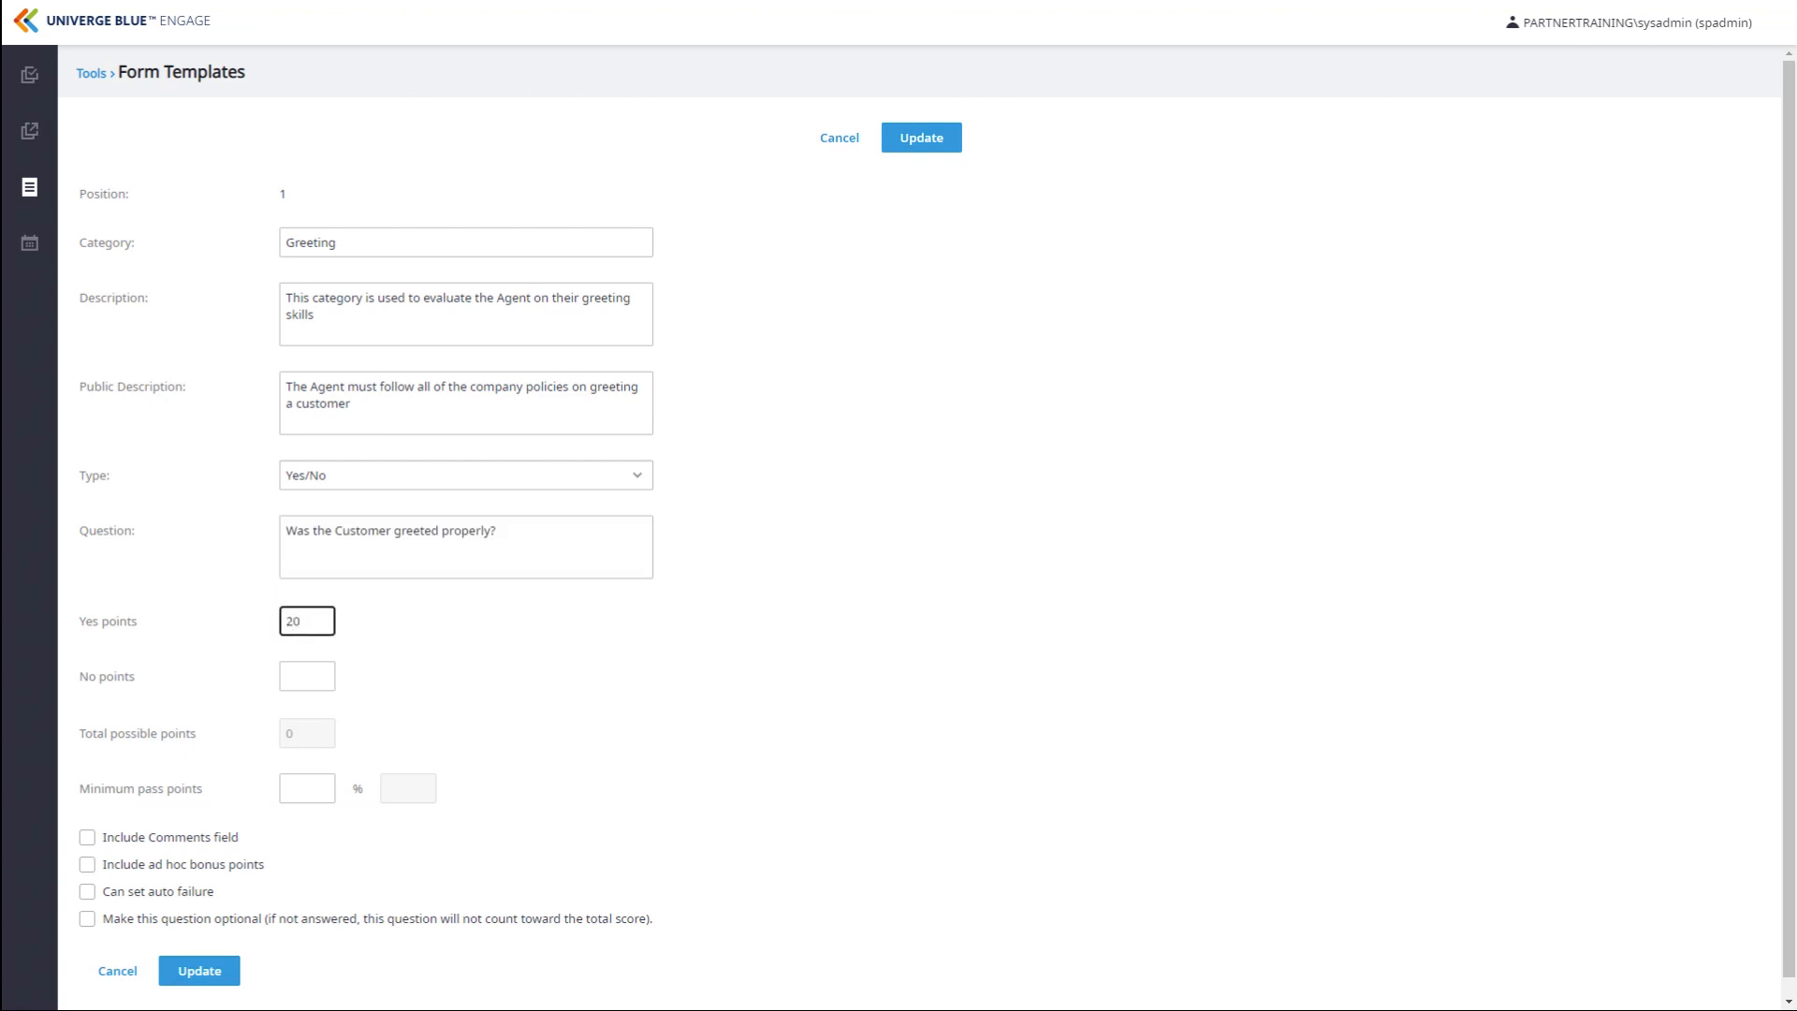
{"action": "key", "text": "Tab"}
{"action": "type", "text": "0"}
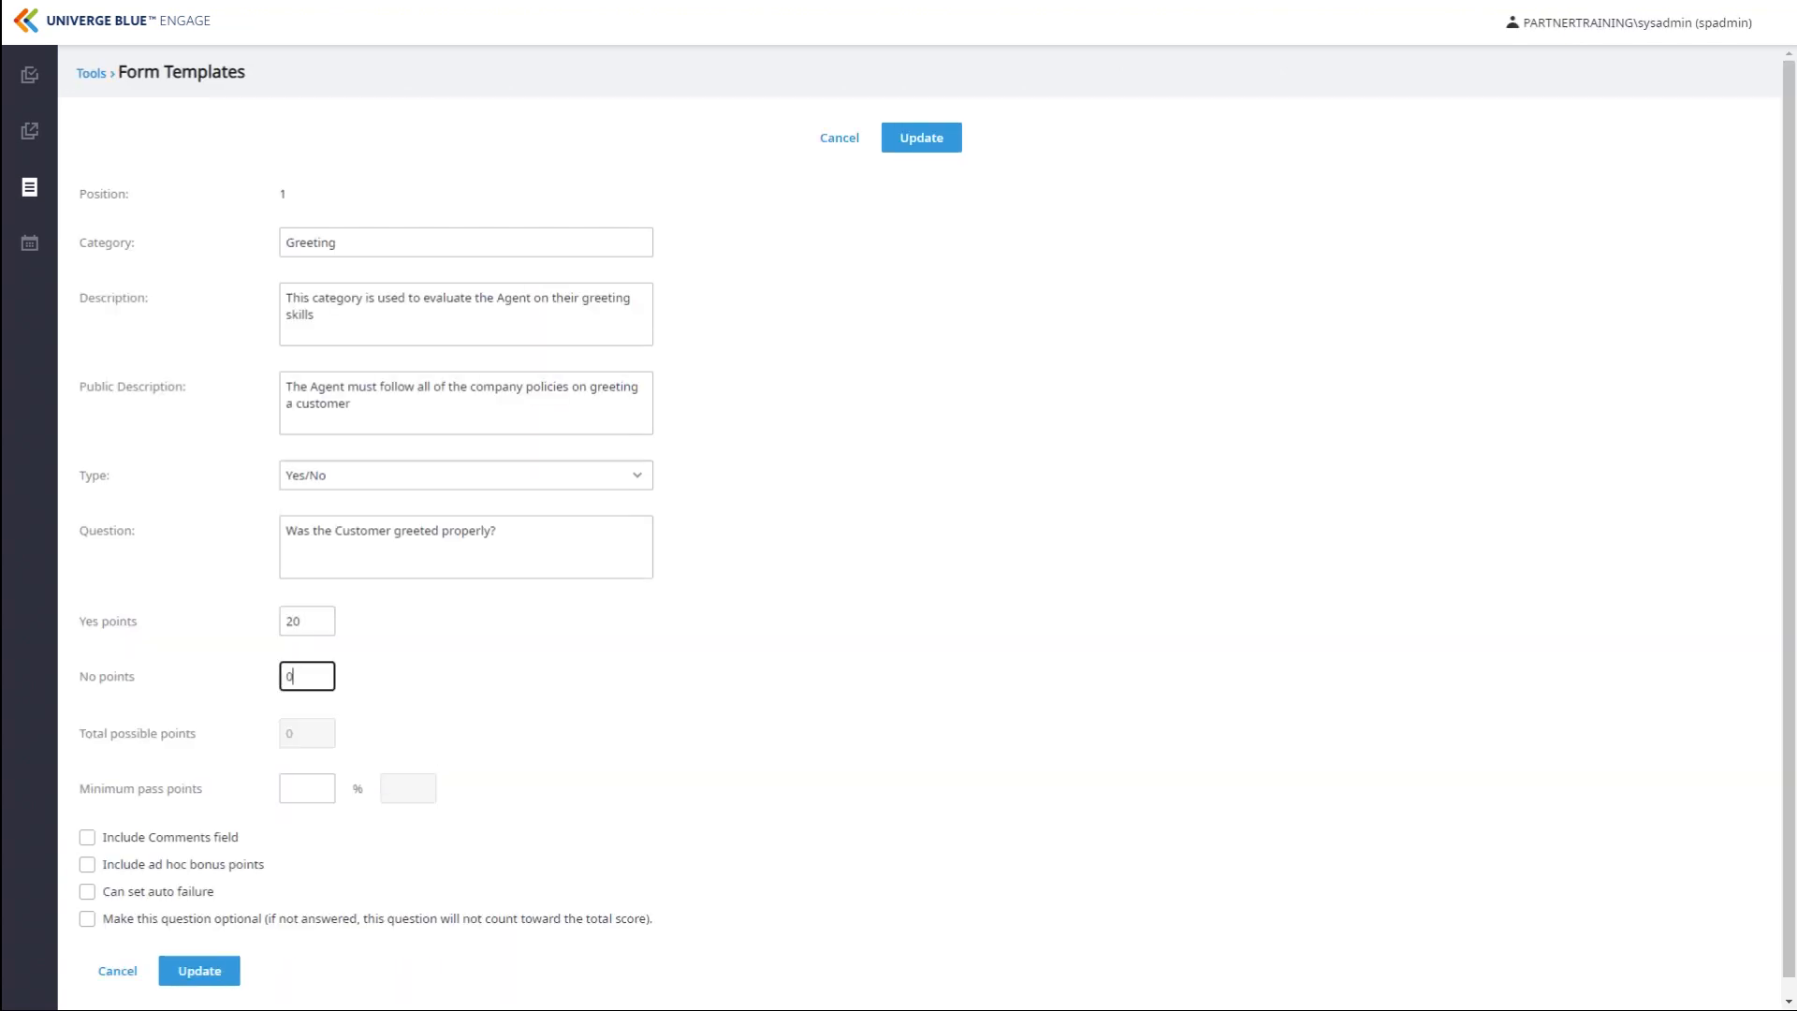
Set the minimum pass points to 20, include a comments field, and save the Greeting category
{"action": "key", "text": "Tab"}
{"action": "type", "text": "20"}
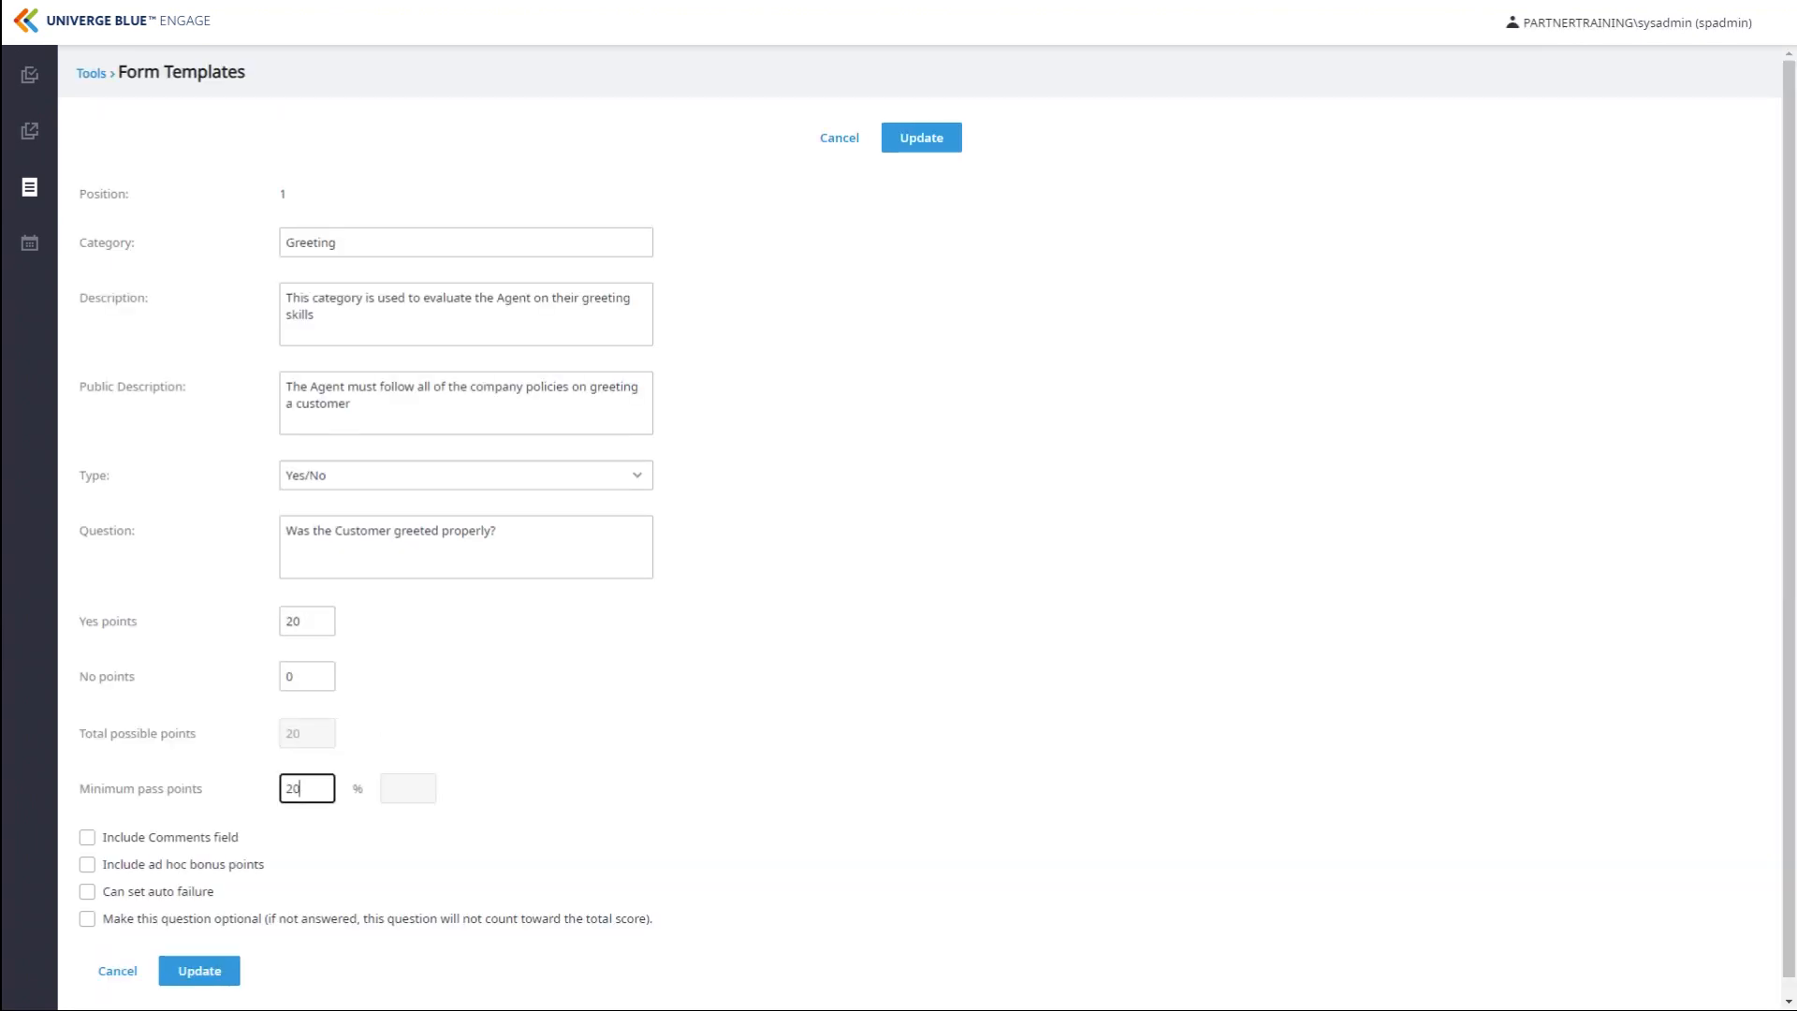
{"action": "key", "text": "Tab"}
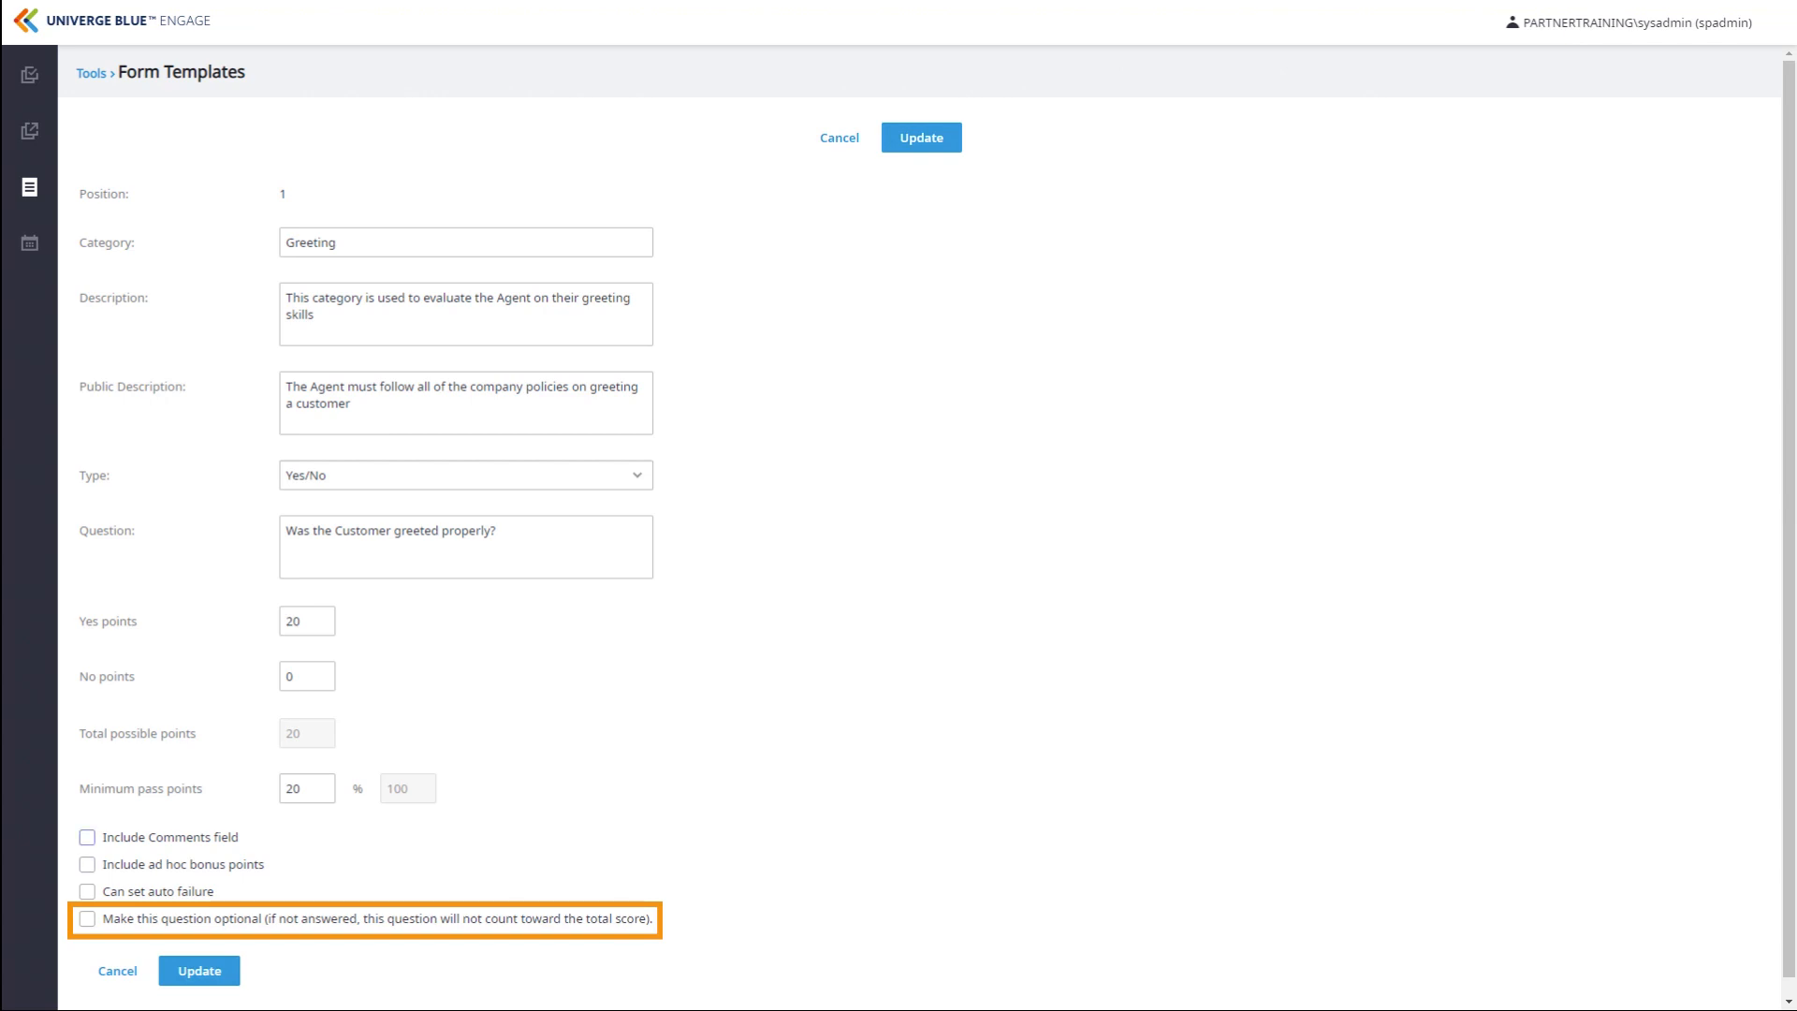
{"action": "left_click", "coordinate": [87, 837]}
{"action": "left_click", "coordinate": [191, 971]}
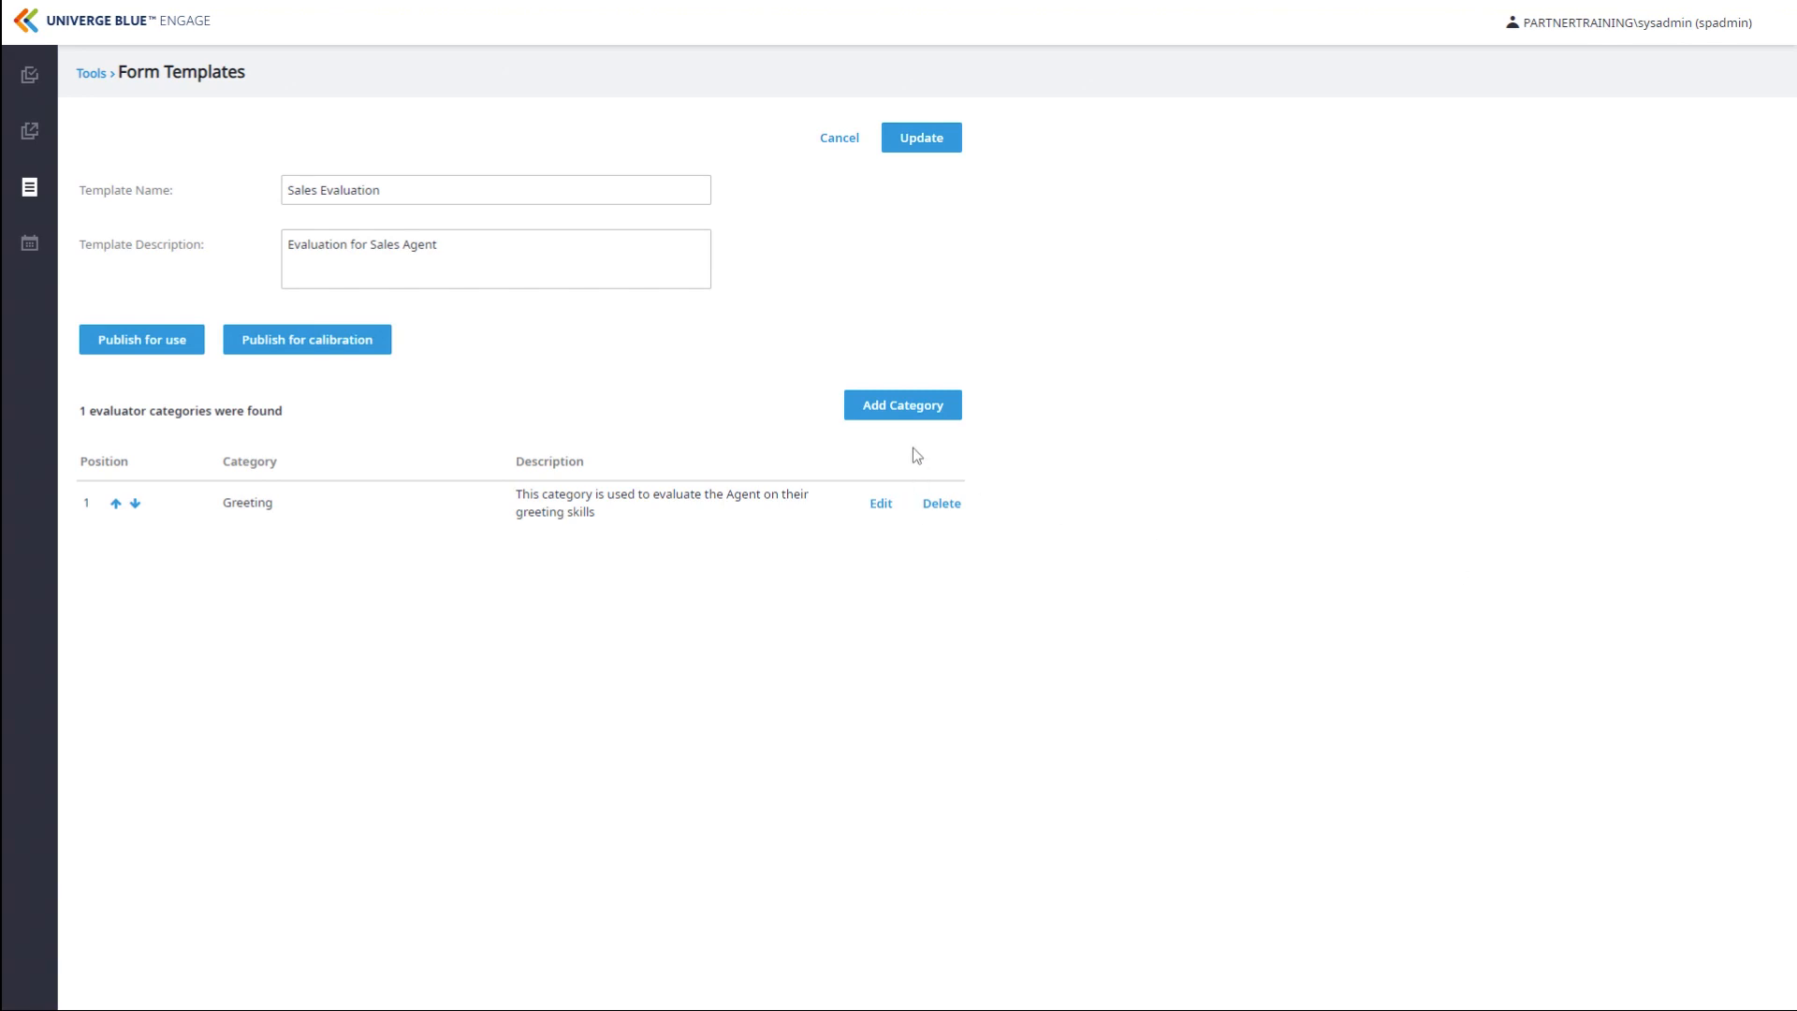
Add a second category named "Issue" with the description "This category is to evaluate their gathering of the issue"
{"action": "left_click", "coordinate": [903, 405]}
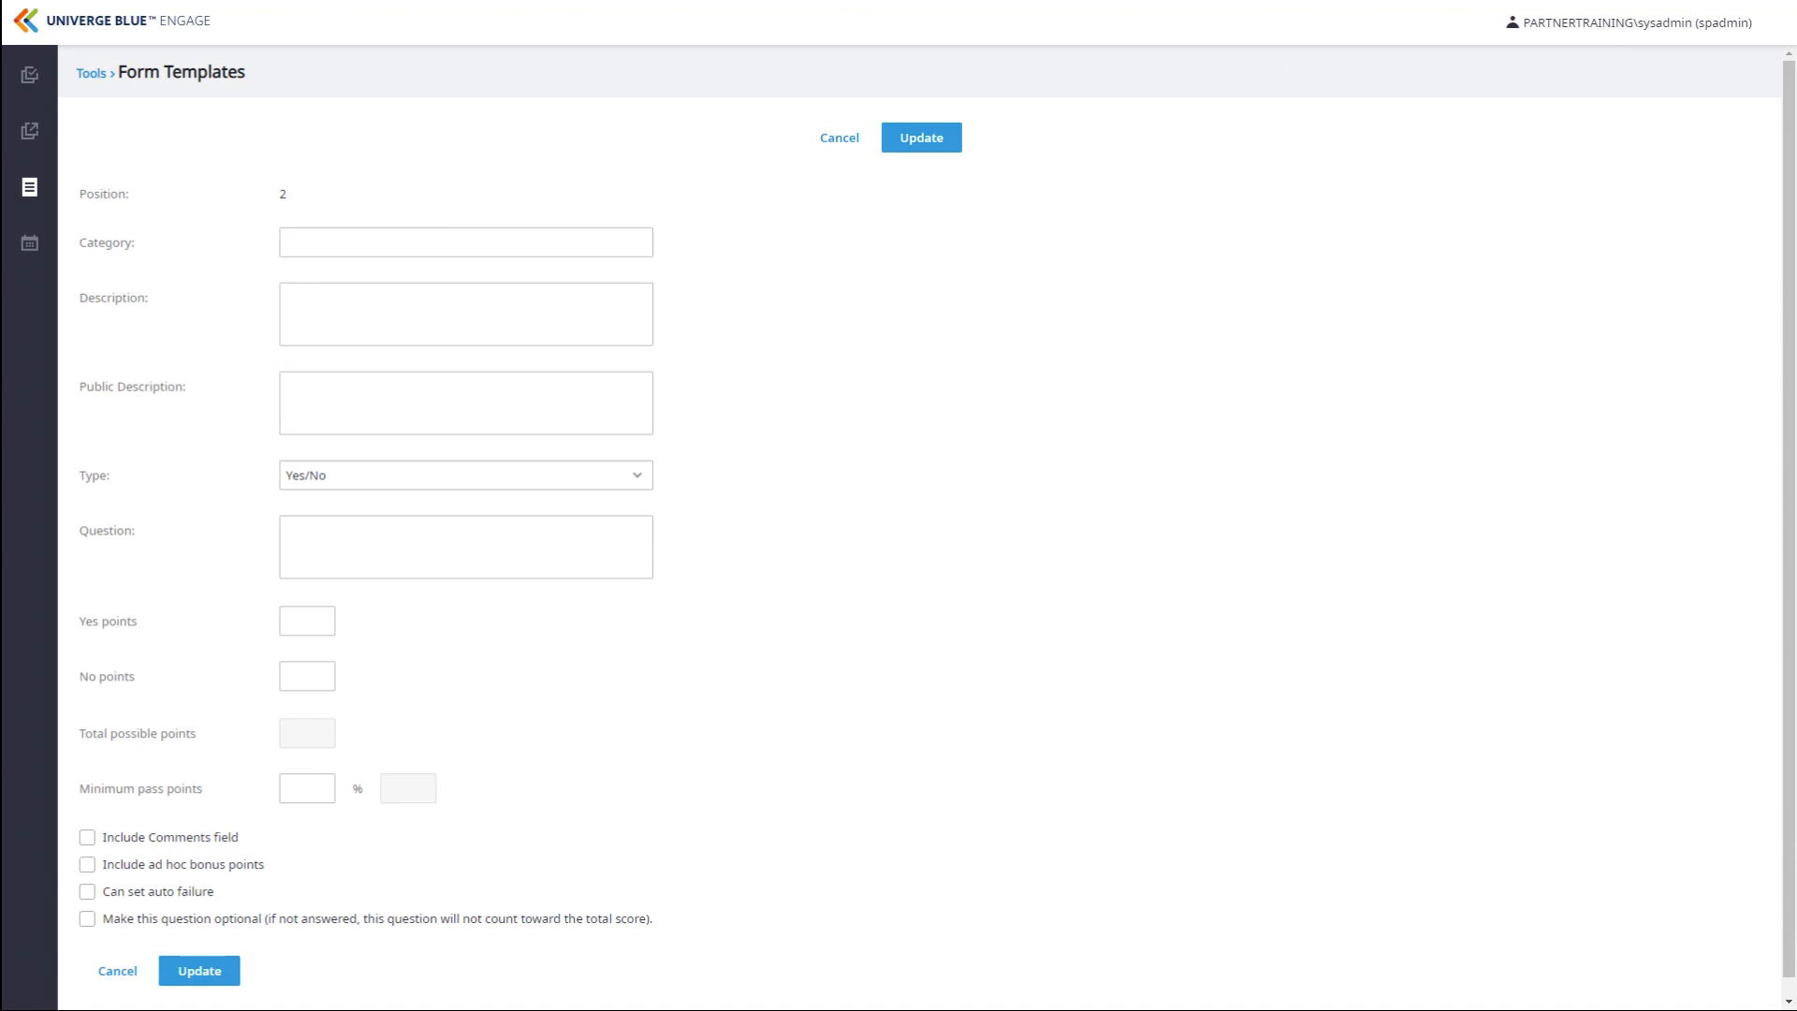
{"action": "left_click", "coordinate": [466, 243]}
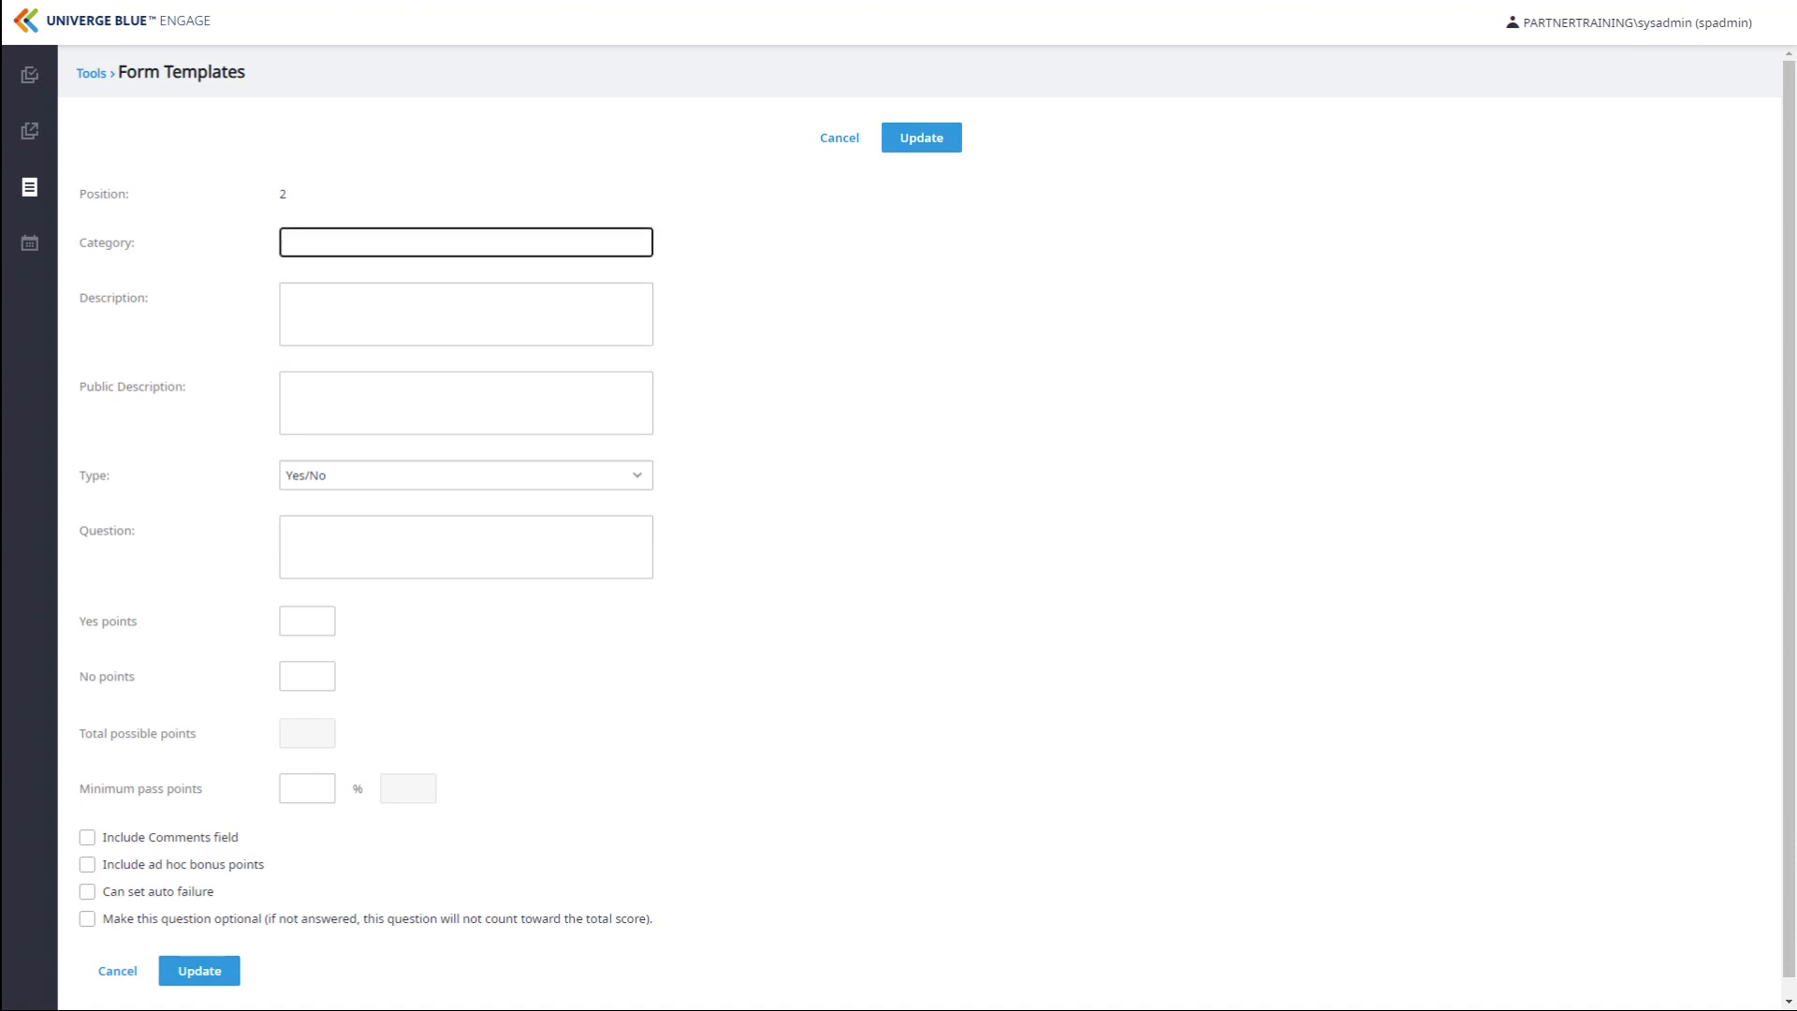
{"action": "type", "text": "Issue"}
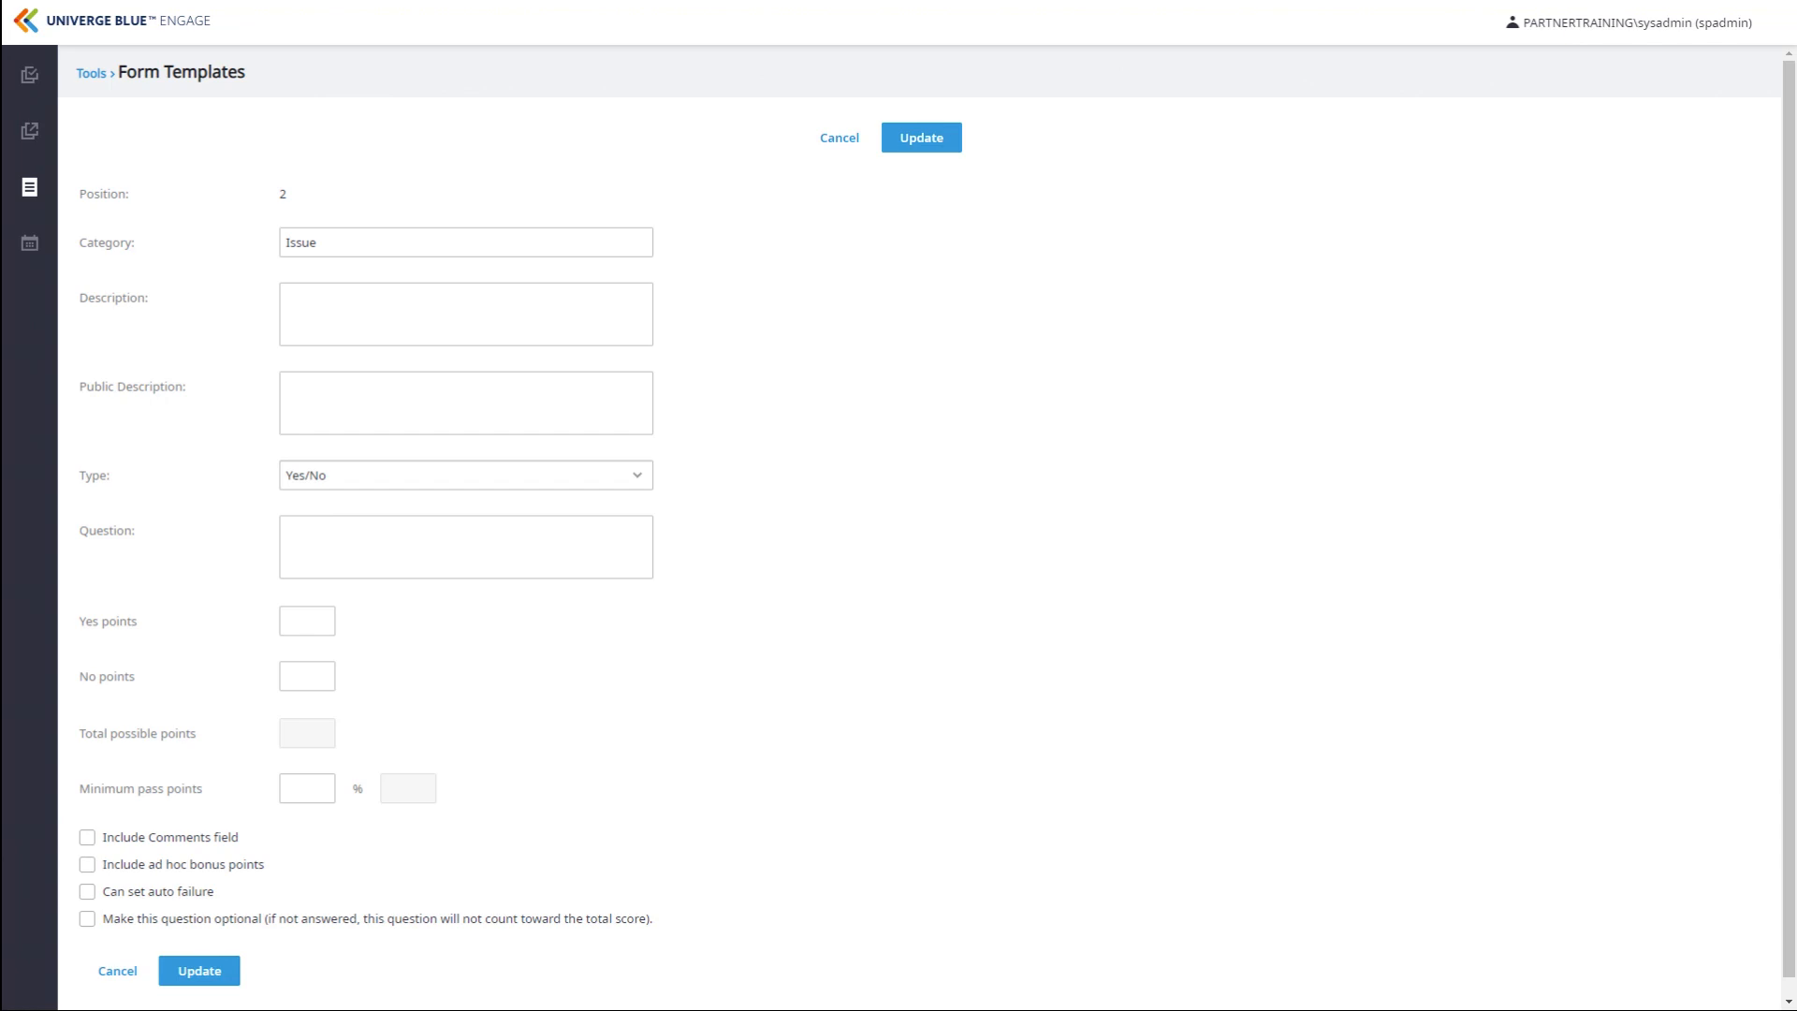
{"action": "left_click", "coordinate": [466, 314]}
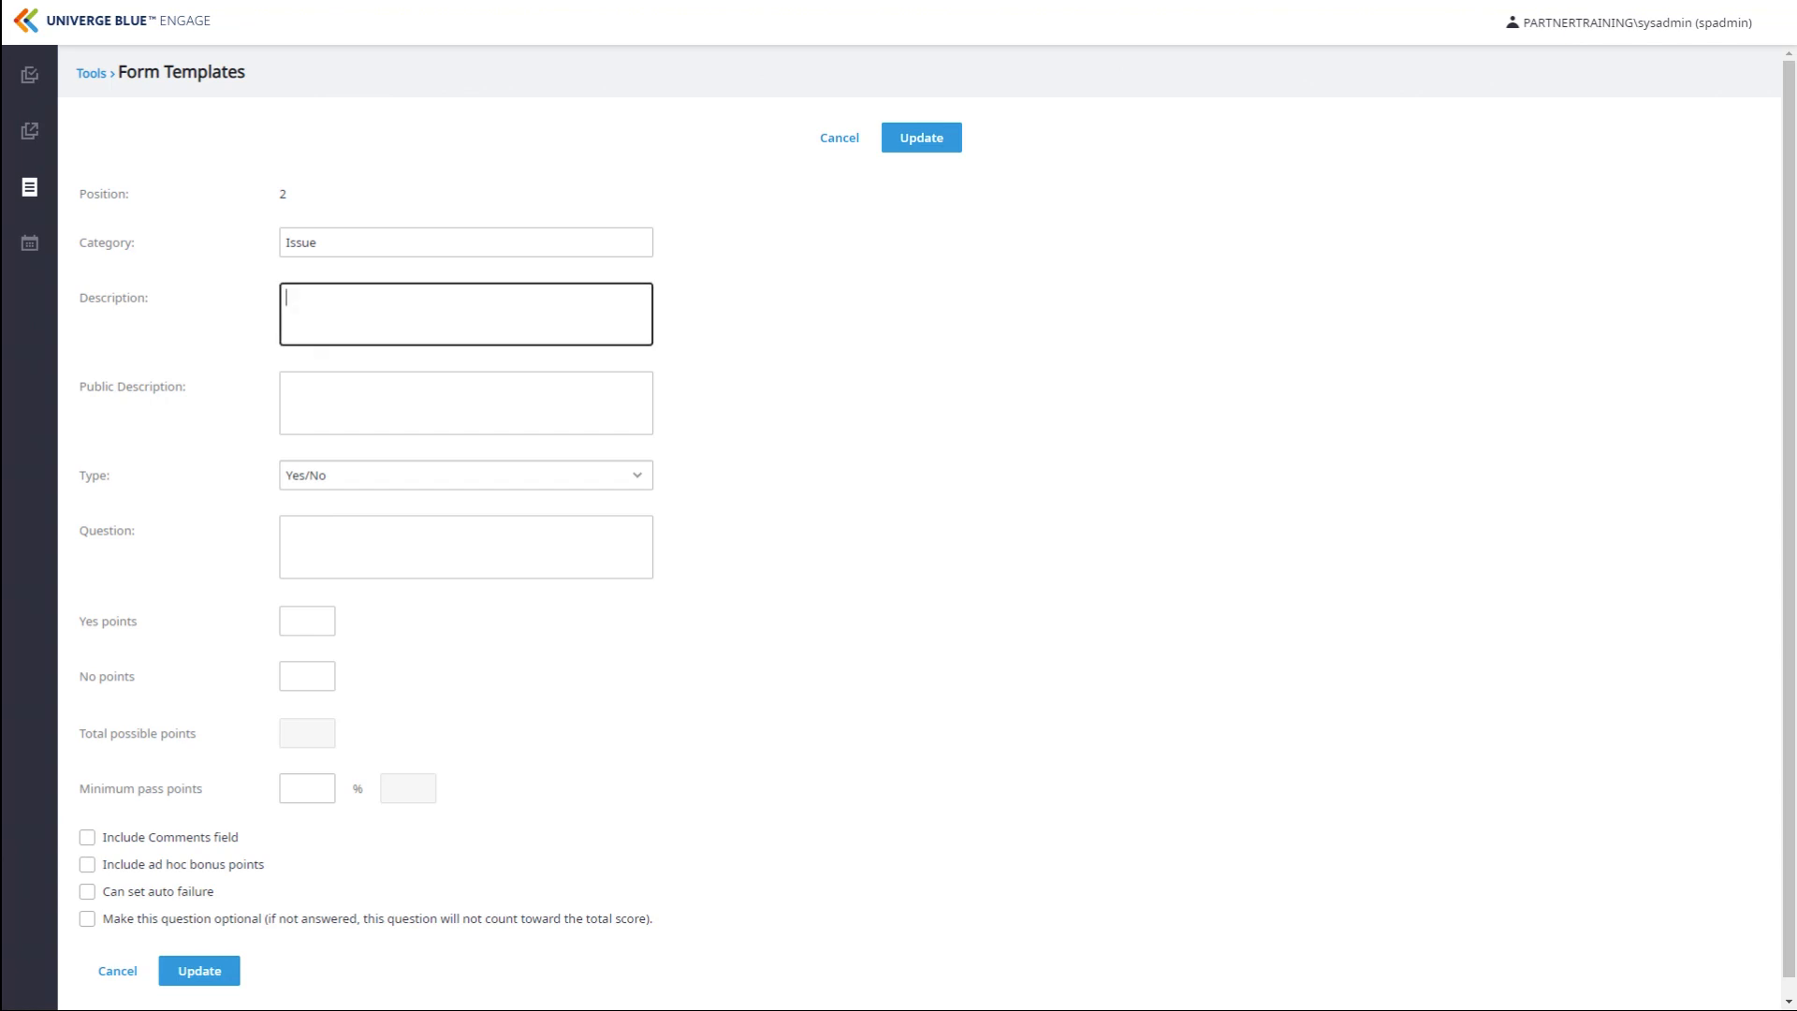
{"action": "type", "text": "This category is to evaluate their gathering of the issue"}
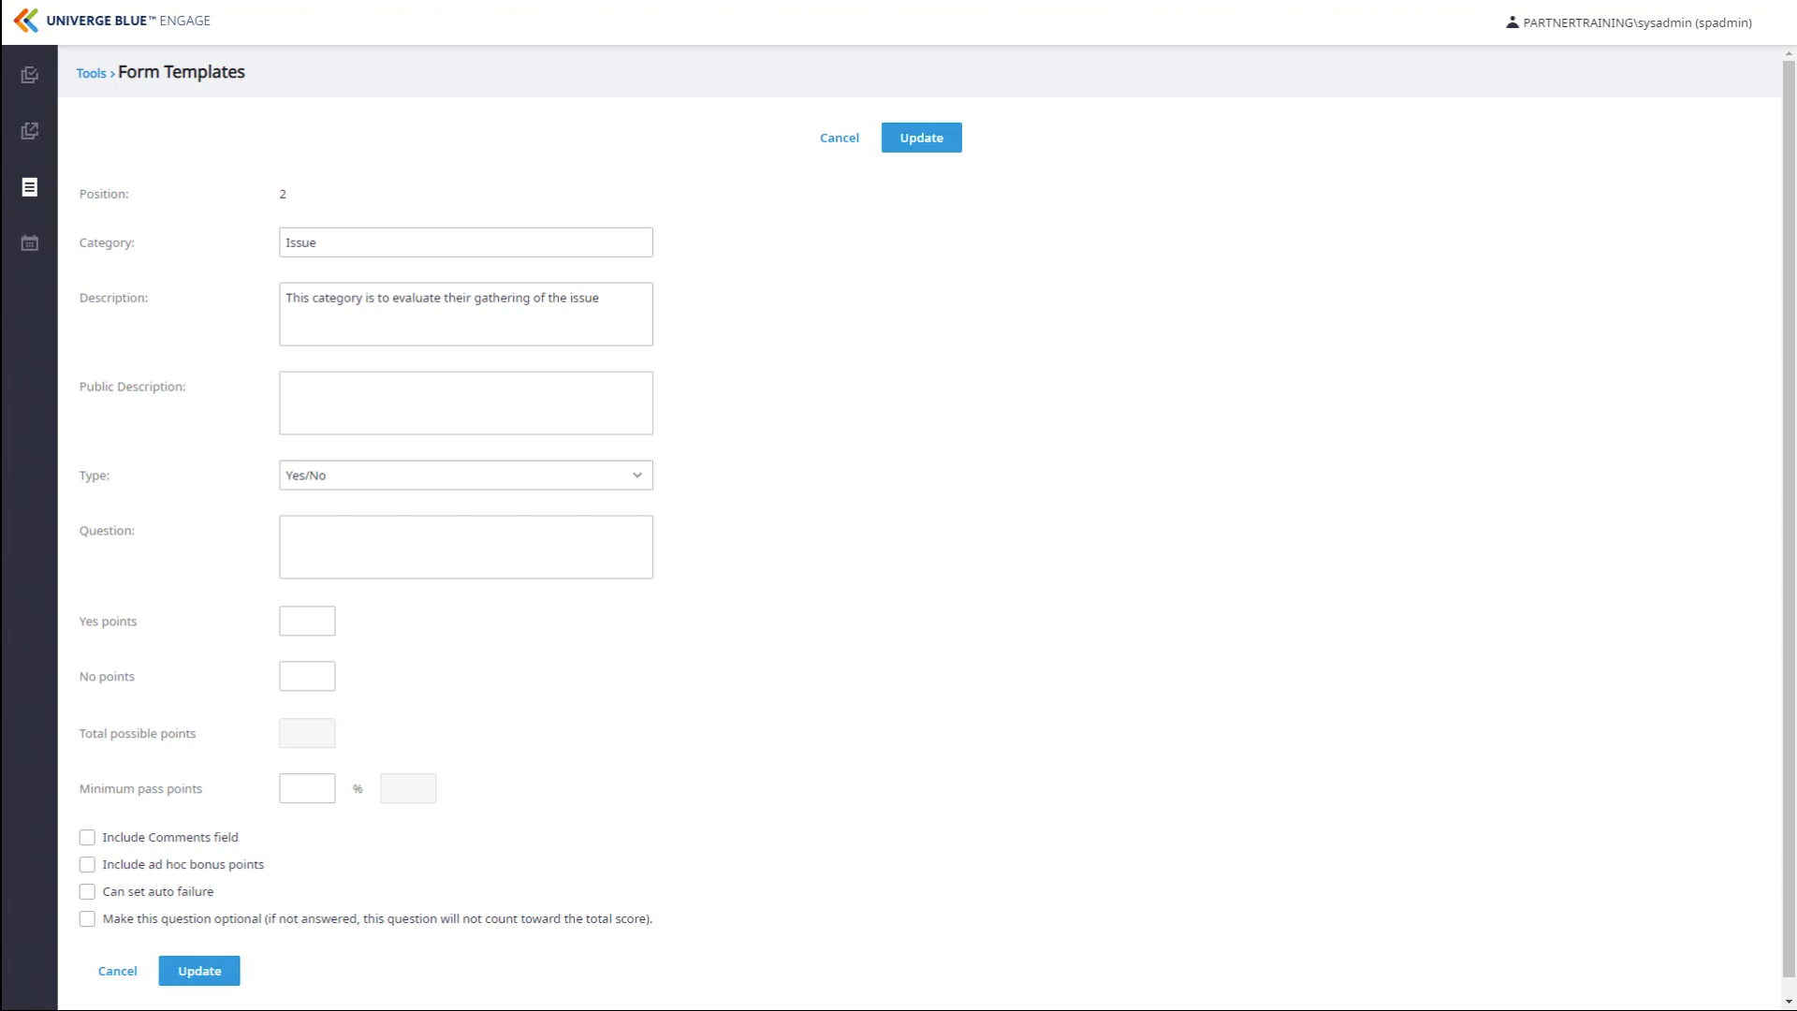
Enter the public description "The Agent must gather and confirm the caller's needs according to company policy" and set the question type to Scale
{"action": "left_click", "coordinate": [466, 402]}
{"action": "type", "text": "The Agent must gather and confirm the caller’s needs according to company policy"}
{"action": "left_click", "coordinate": [466, 476]}
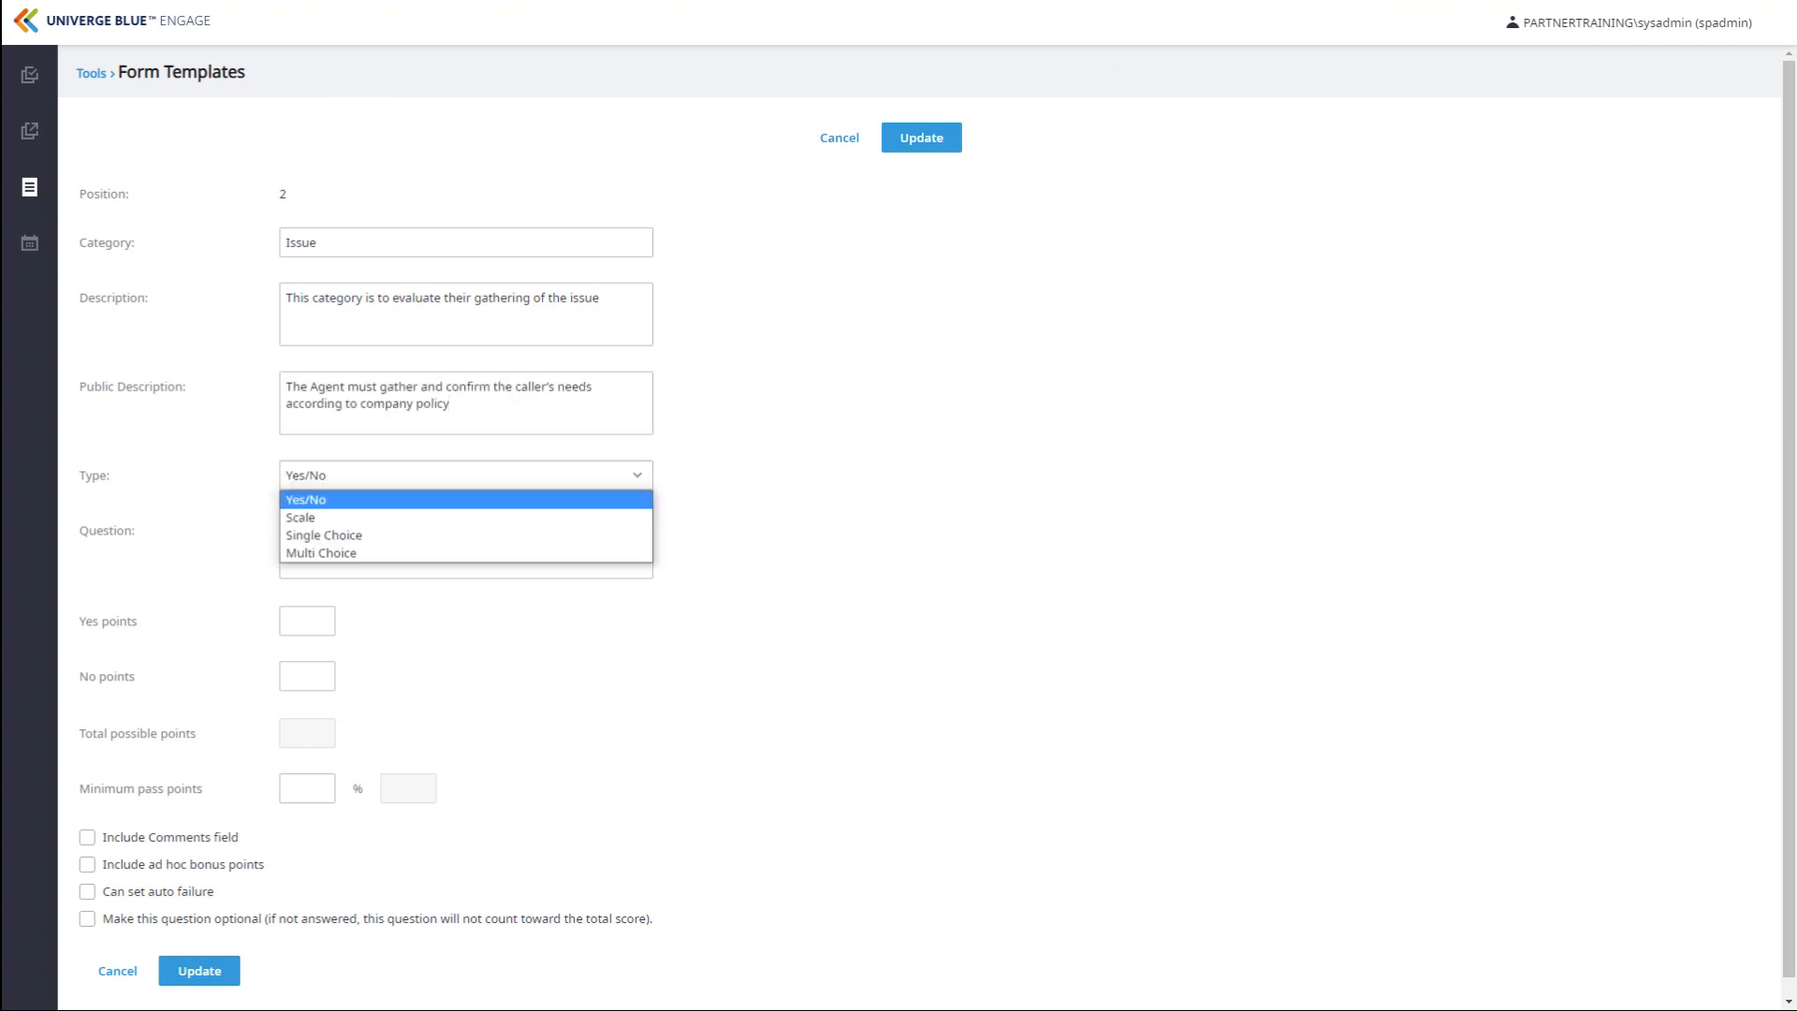
{"action": "key", "text": "Down"}
{"action": "key", "text": "Return"}
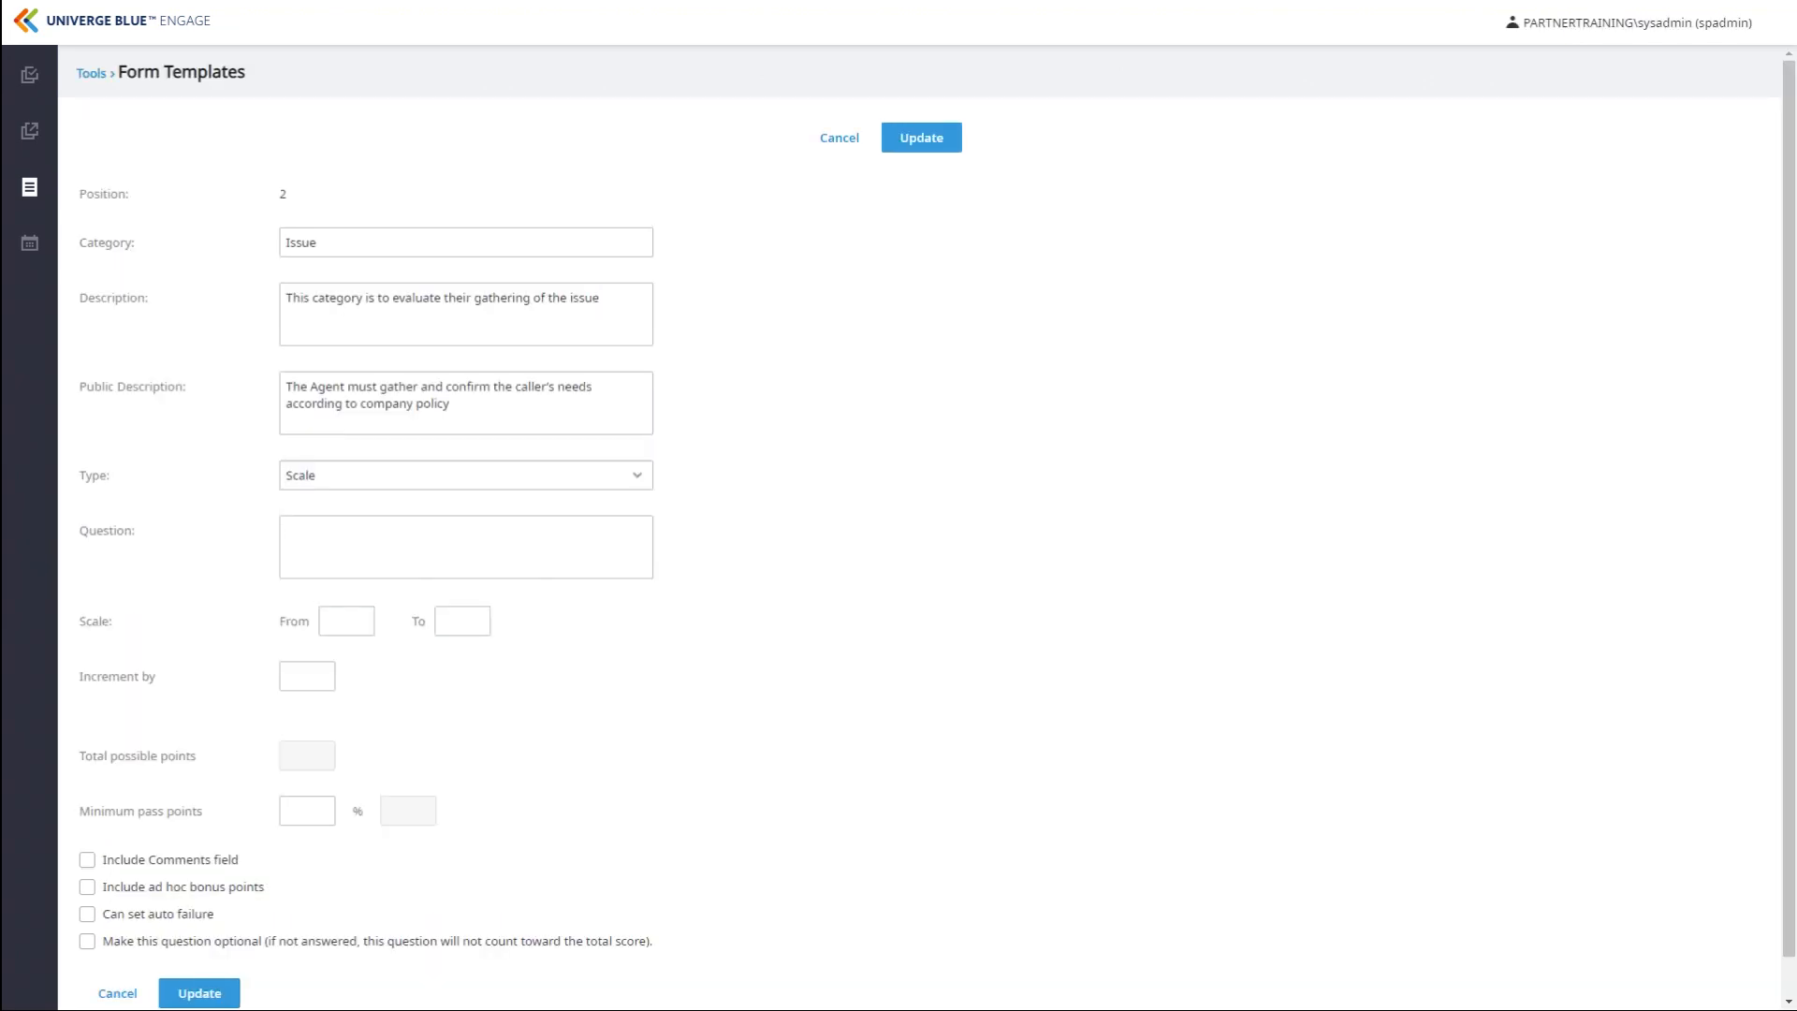
Enter the question "Did the Agent gather the caller's Issue?" with a scale from 0 to 20 in increments of 5
{"action": "left_click", "coordinate": [466, 546]}
{"action": "type", "text": "Did the Agent gather the caller's Issue?"}
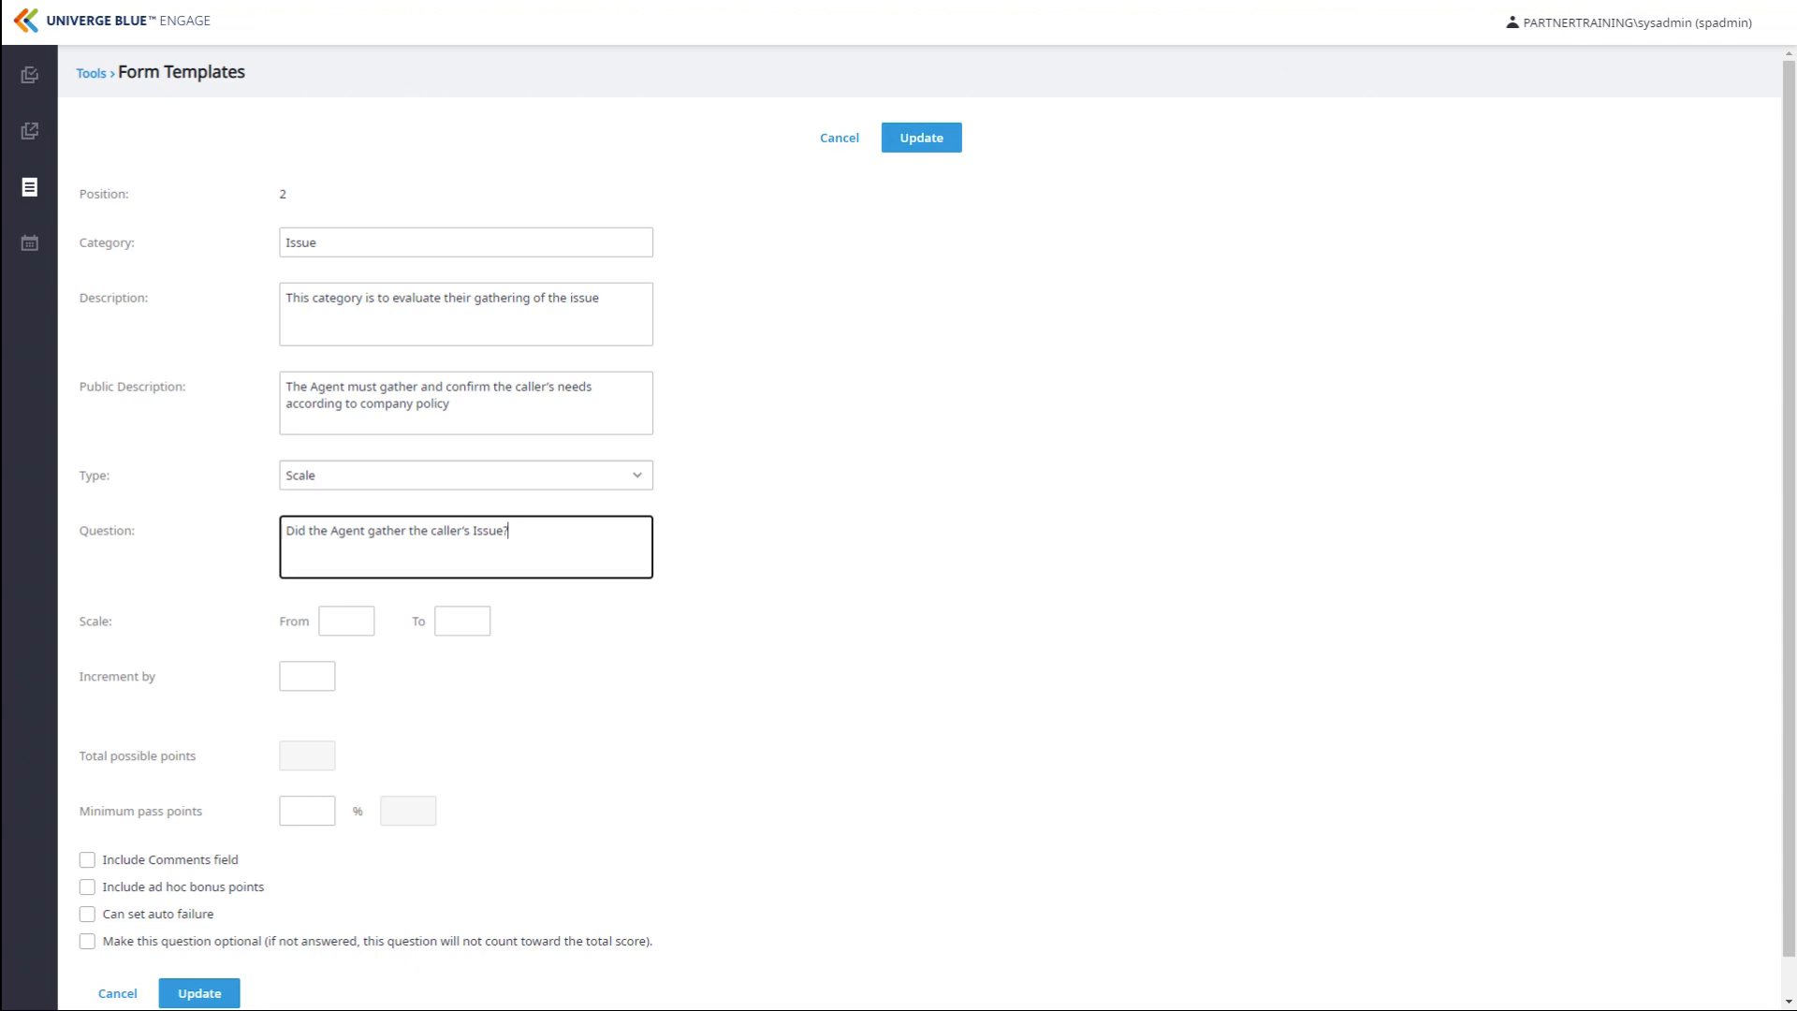
{"action": "left_click", "coordinate": [346, 622]}
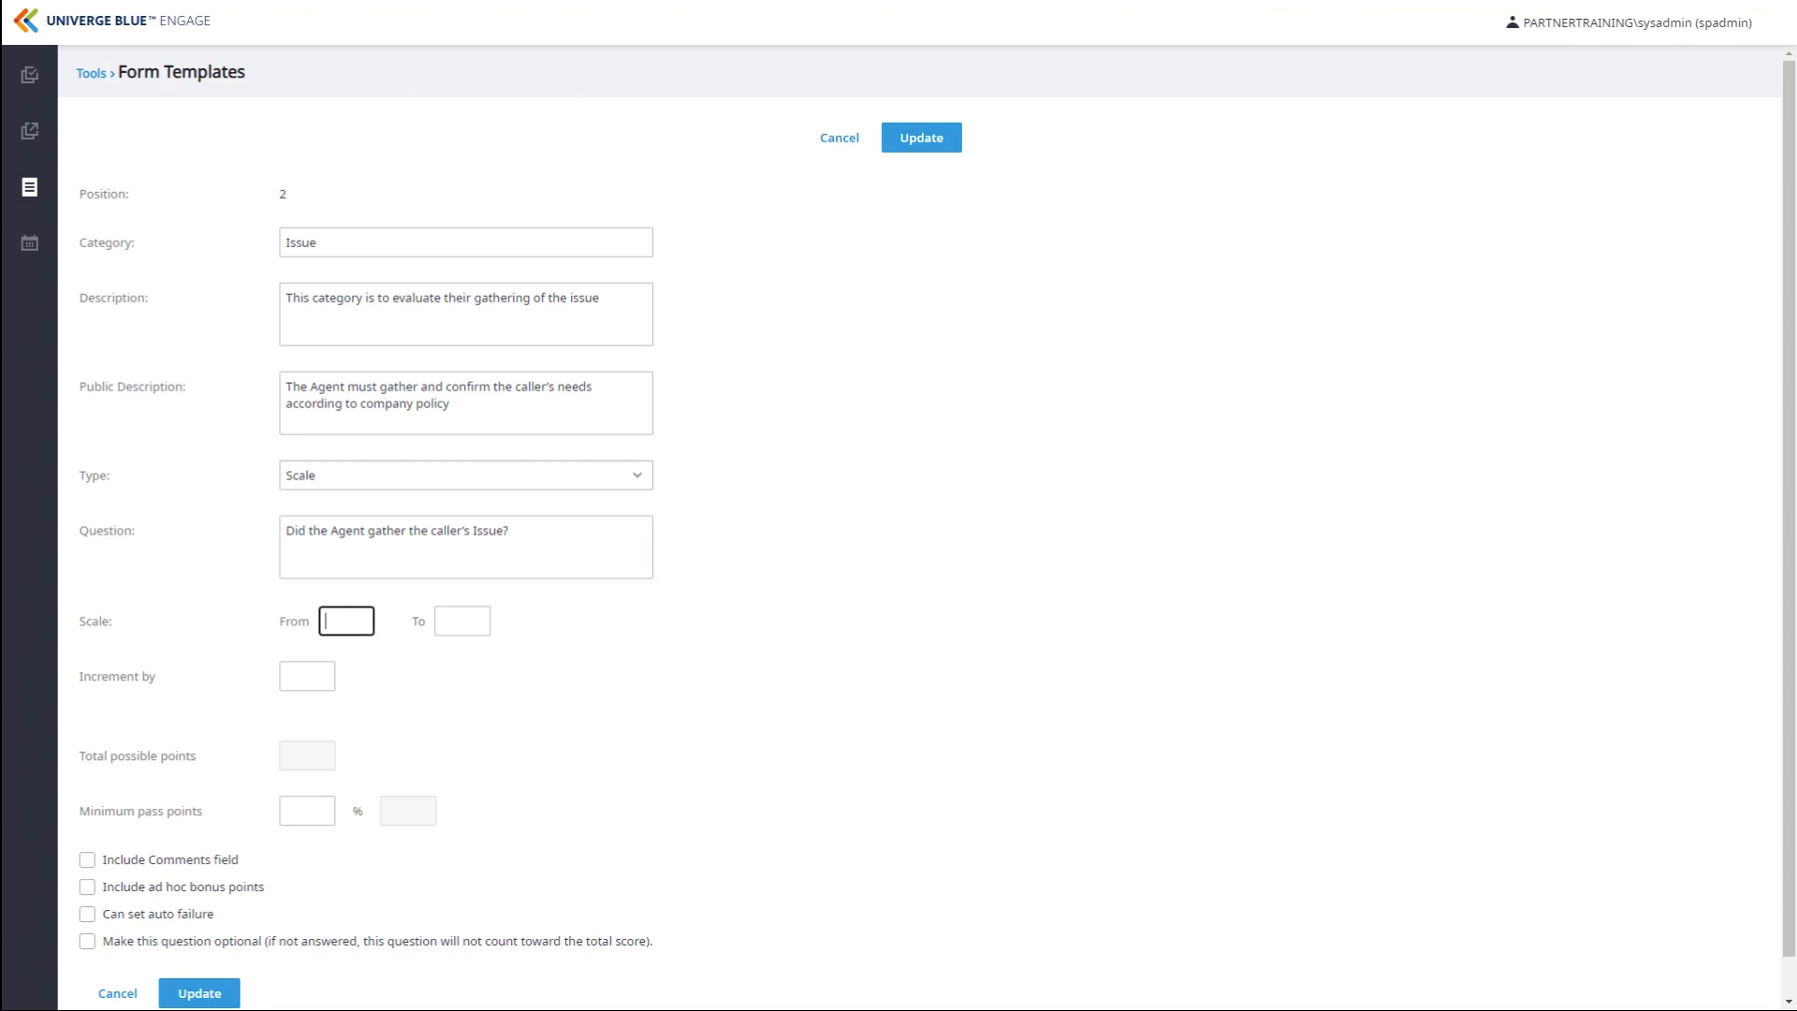
{"action": "type", "text": "0"}
{"action": "key", "text": "Tab"}
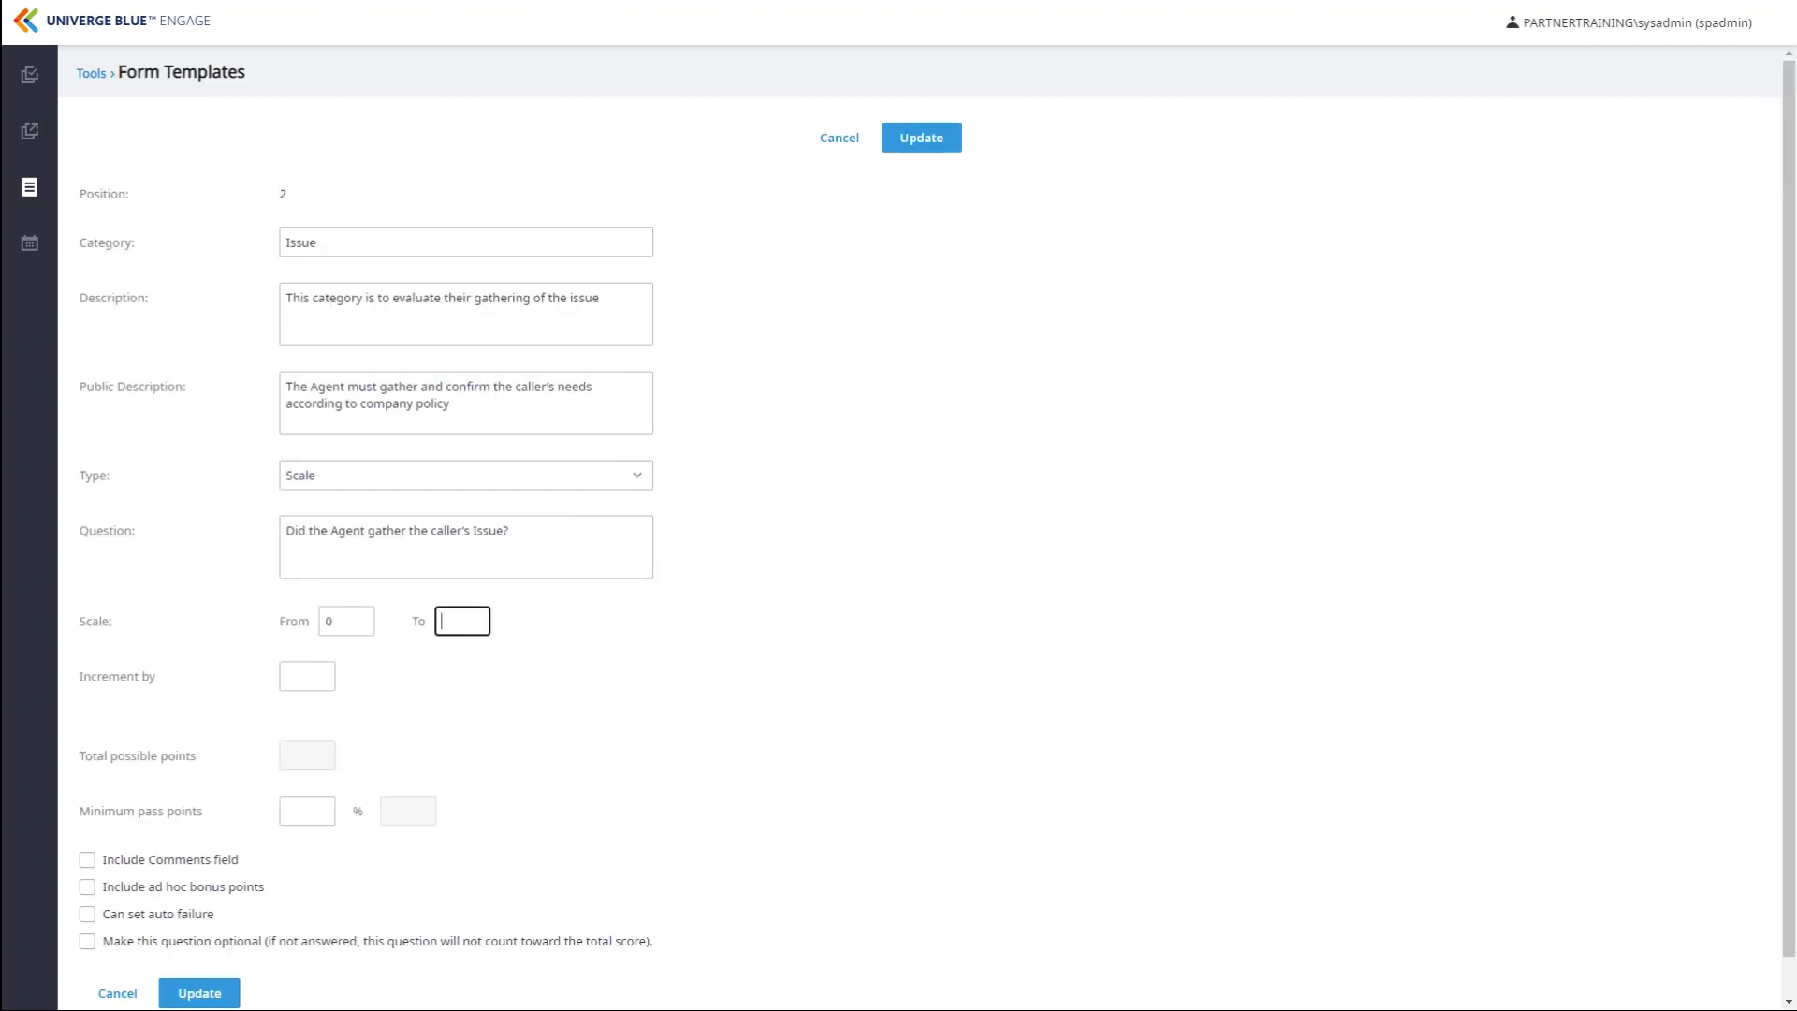
{"action": "type", "text": "20"}
{"action": "key", "text": "Tab"}
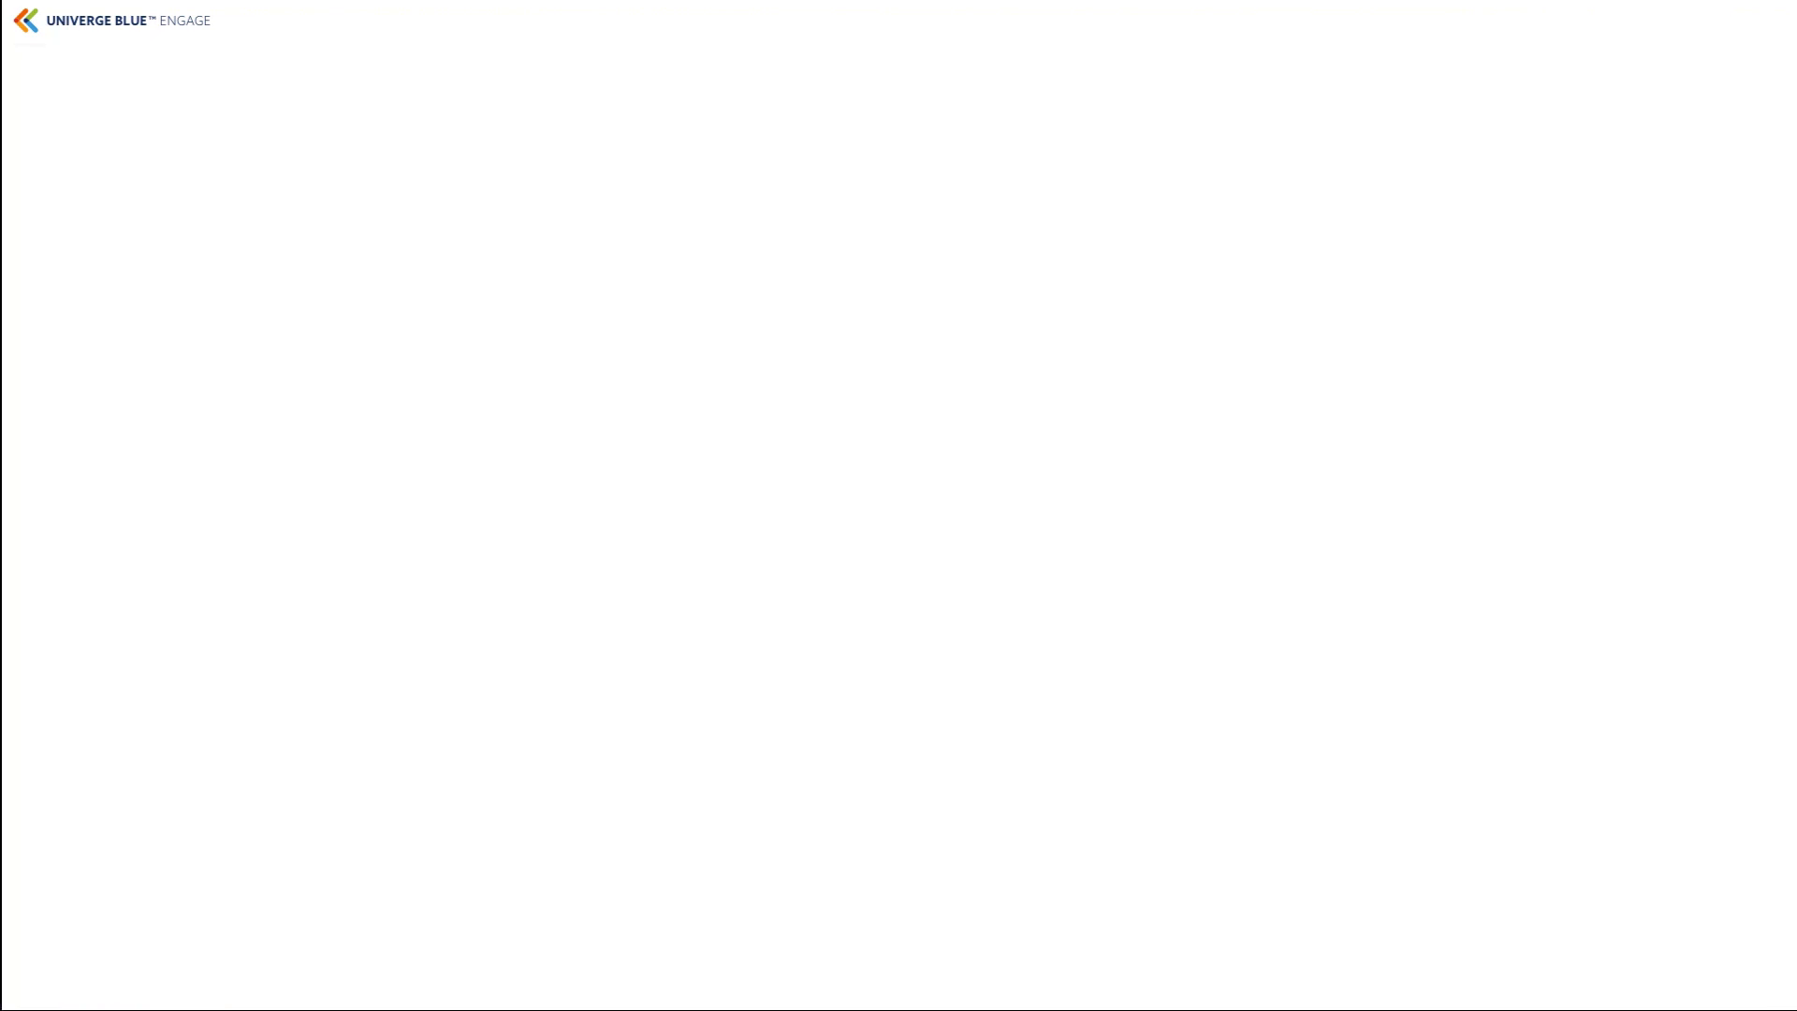
{"action": "type", "text": "5"}
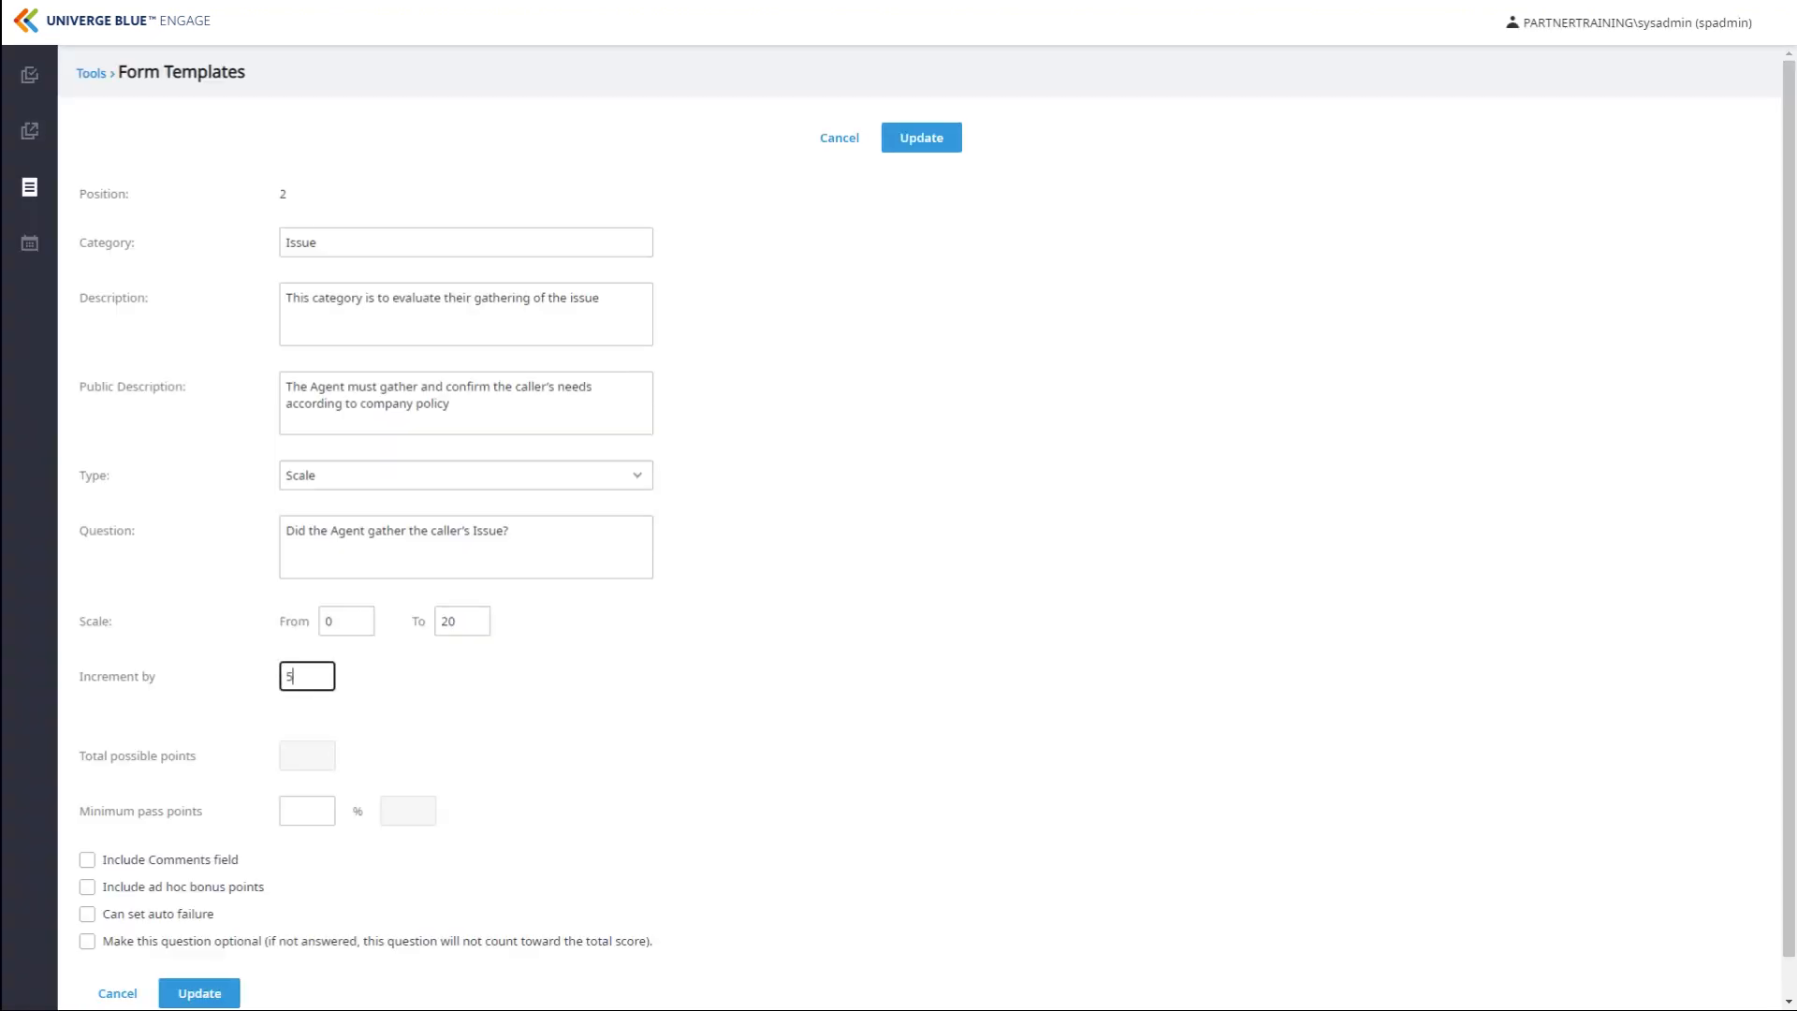
{"action": "key", "text": "Tab"}
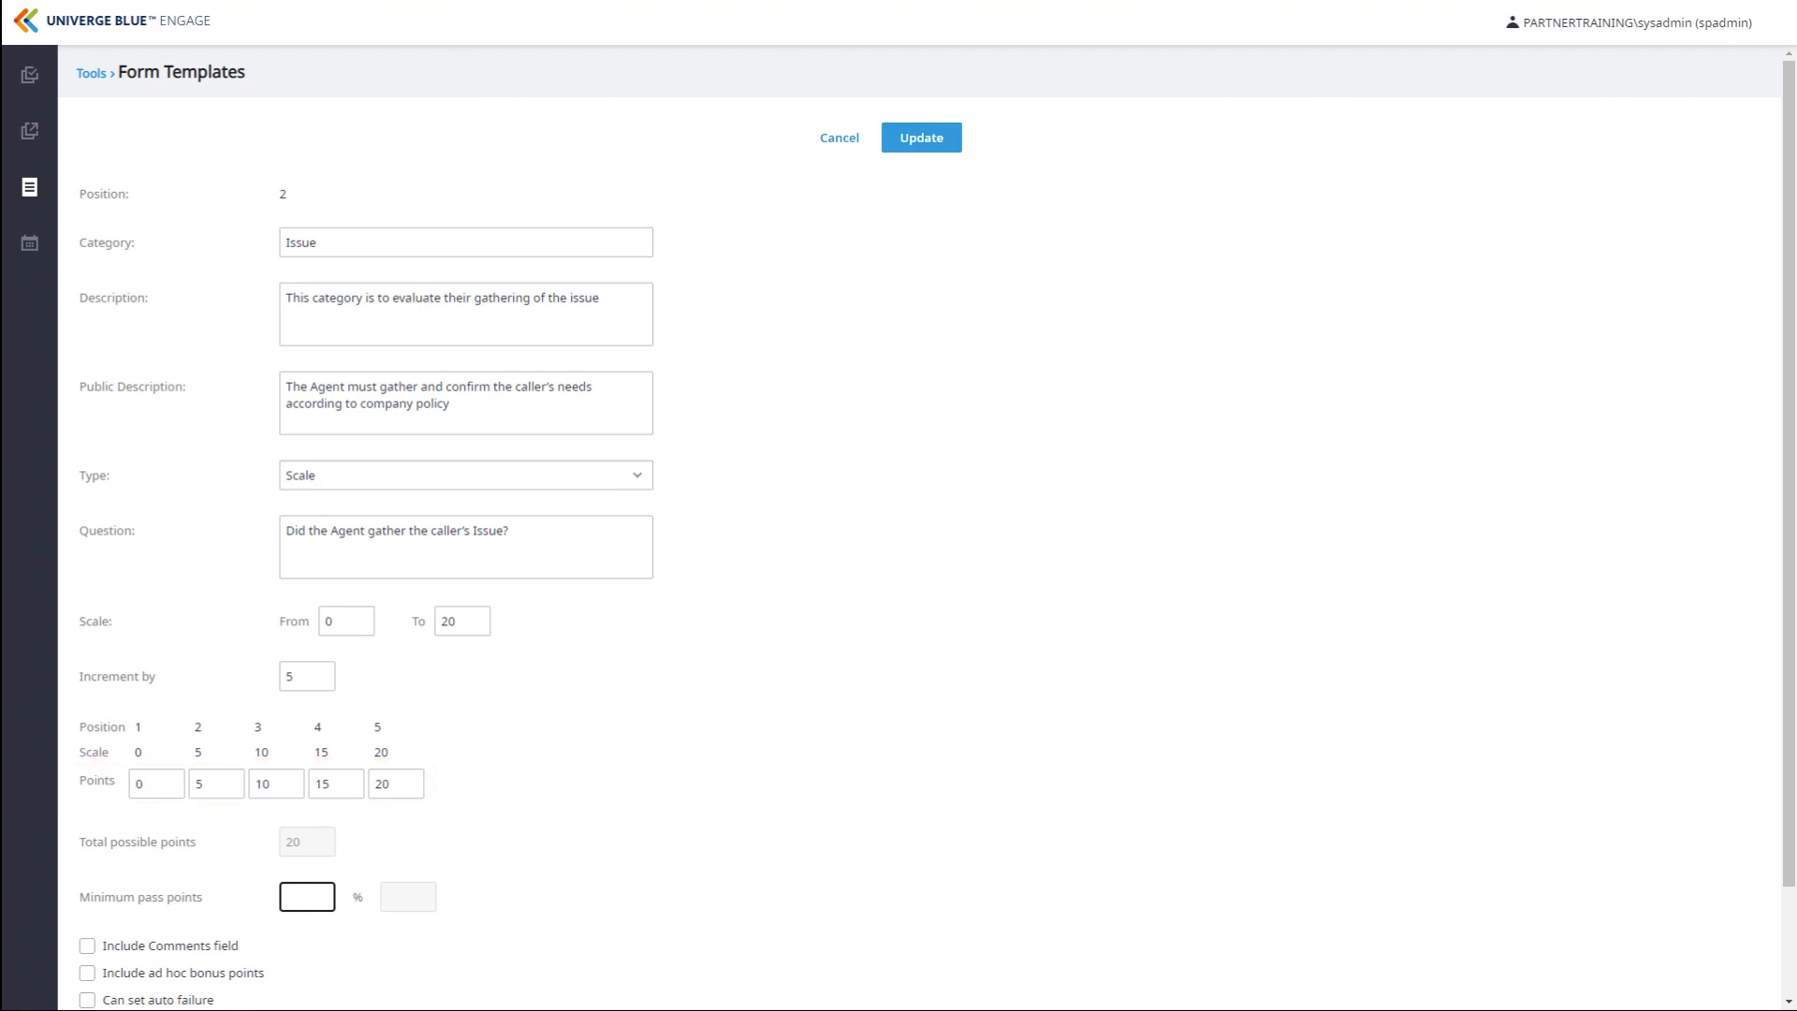
Set the minimum pass points to 10, include a comments field, and save the Issue category
{"action": "type", "text": "10"}
{"action": "scroll", "coordinate": [918, 525], "scroll_direction": "down", "scroll_amount": 2}
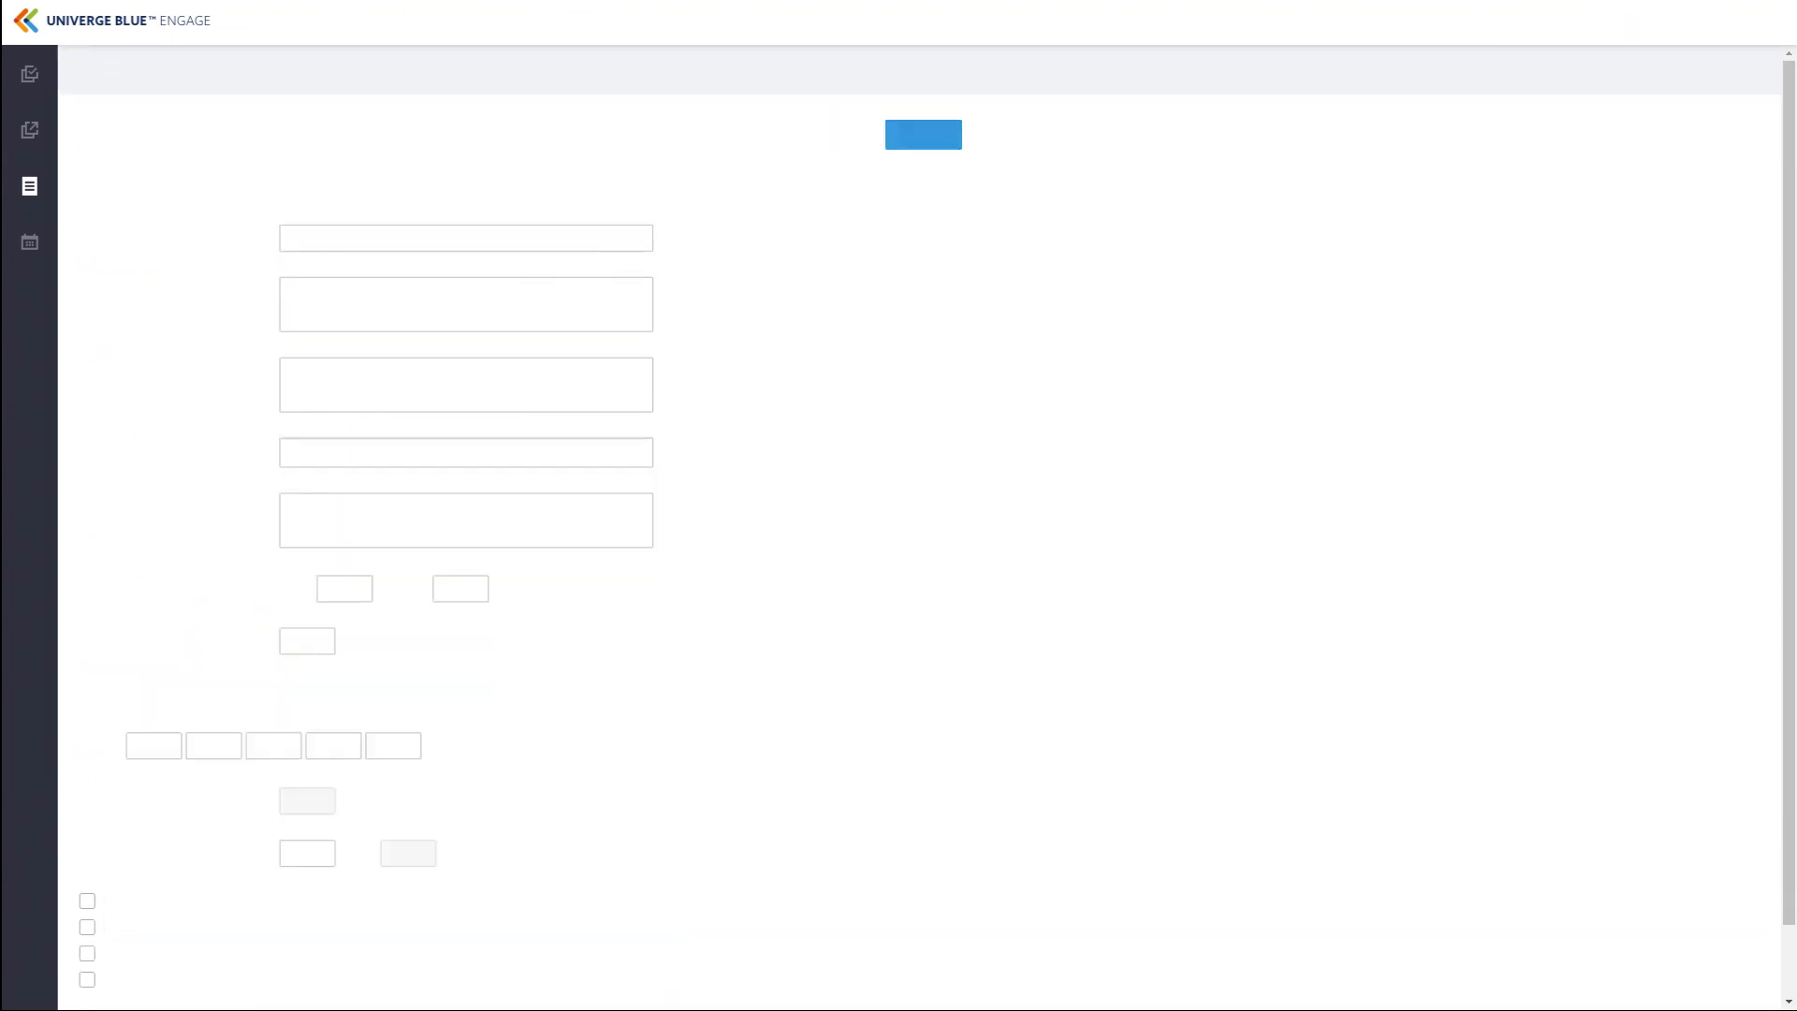
{"action": "scroll", "coordinate": [917, 524], "scroll_direction": "down", "scroll_amount": 2}
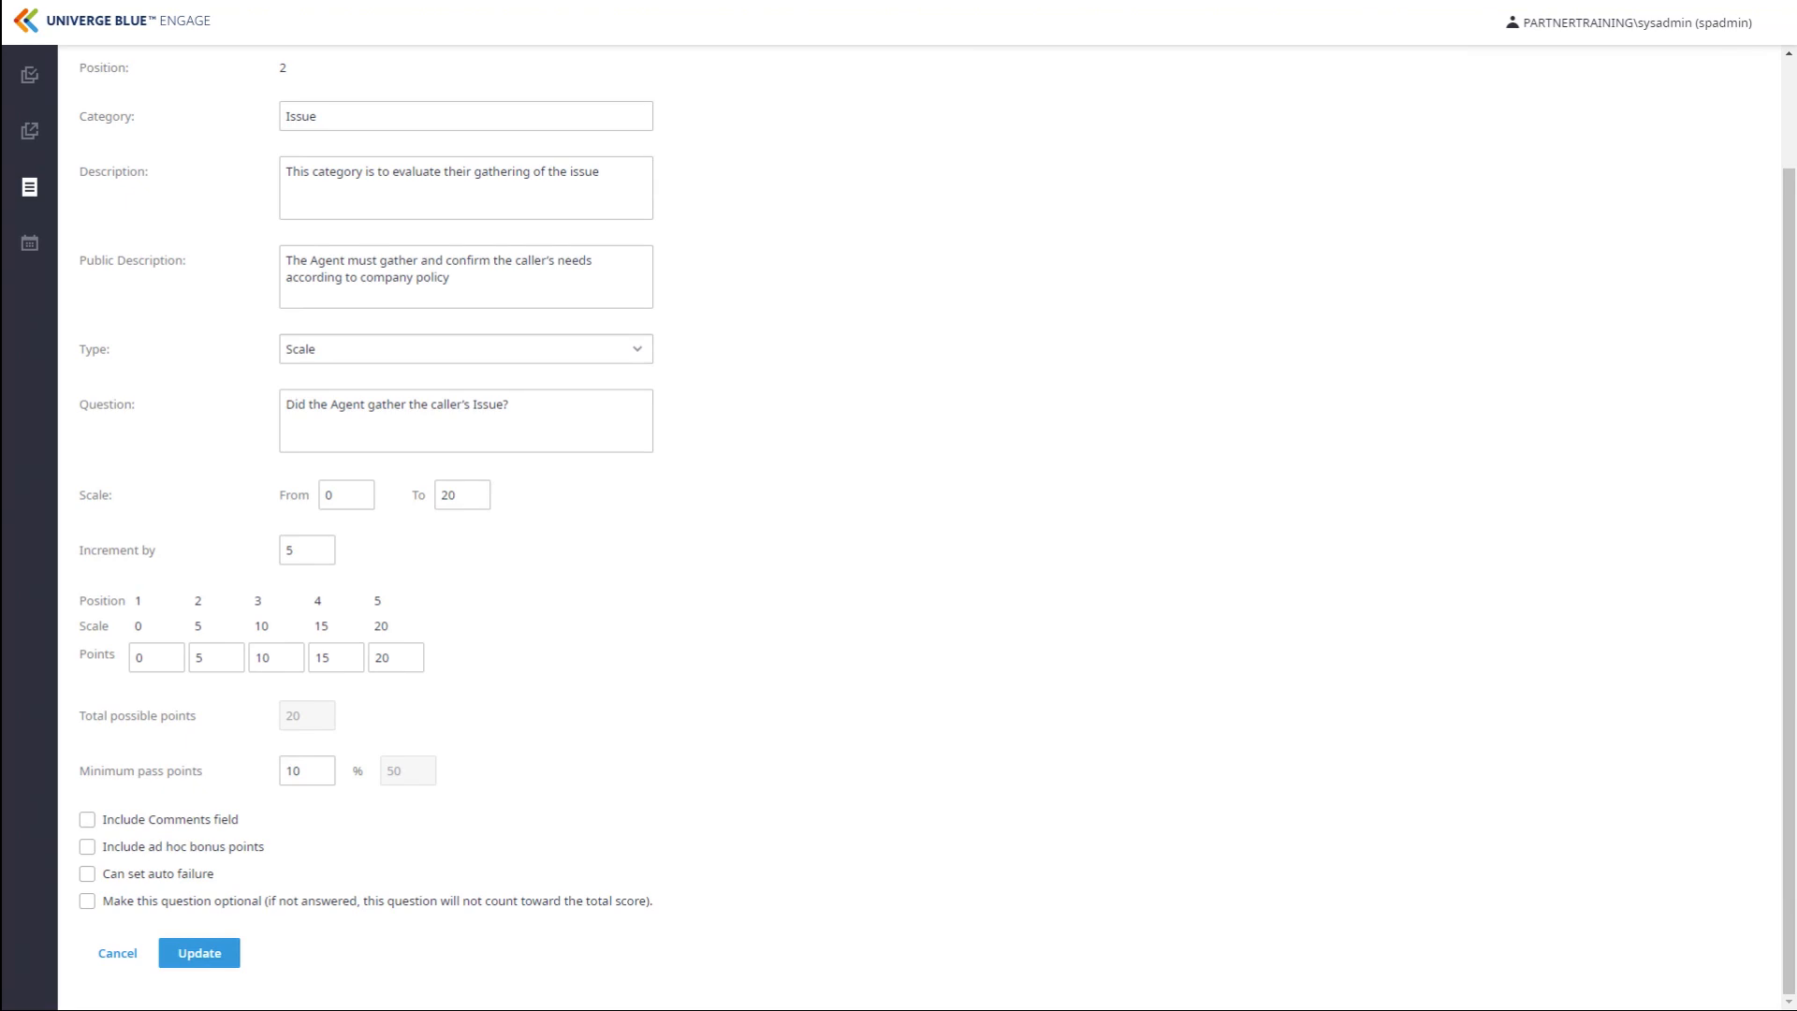
{"action": "left_click", "coordinate": [87, 819]}
{"action": "left_click", "coordinate": [208, 955]}
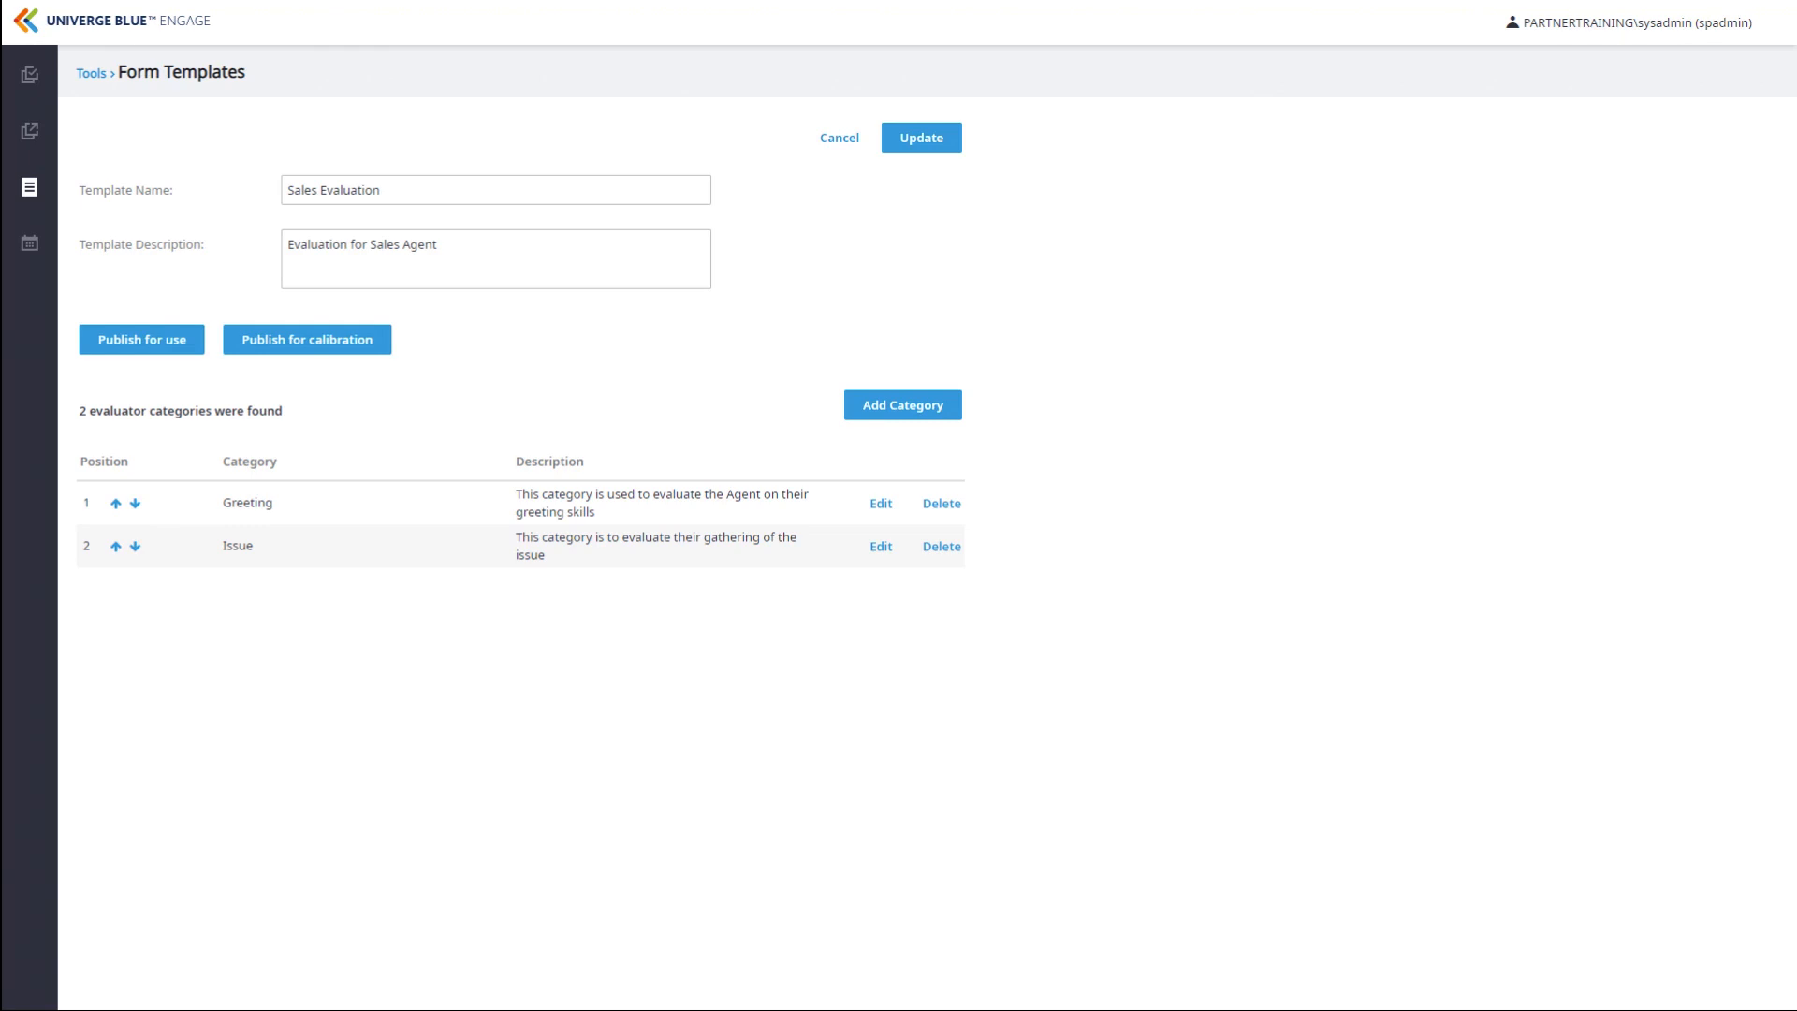
Add a third category named "Body" with the description "This category applies to the Agent's handling of the body of the call"
{"action": "left_click", "coordinate": [926, 408]}
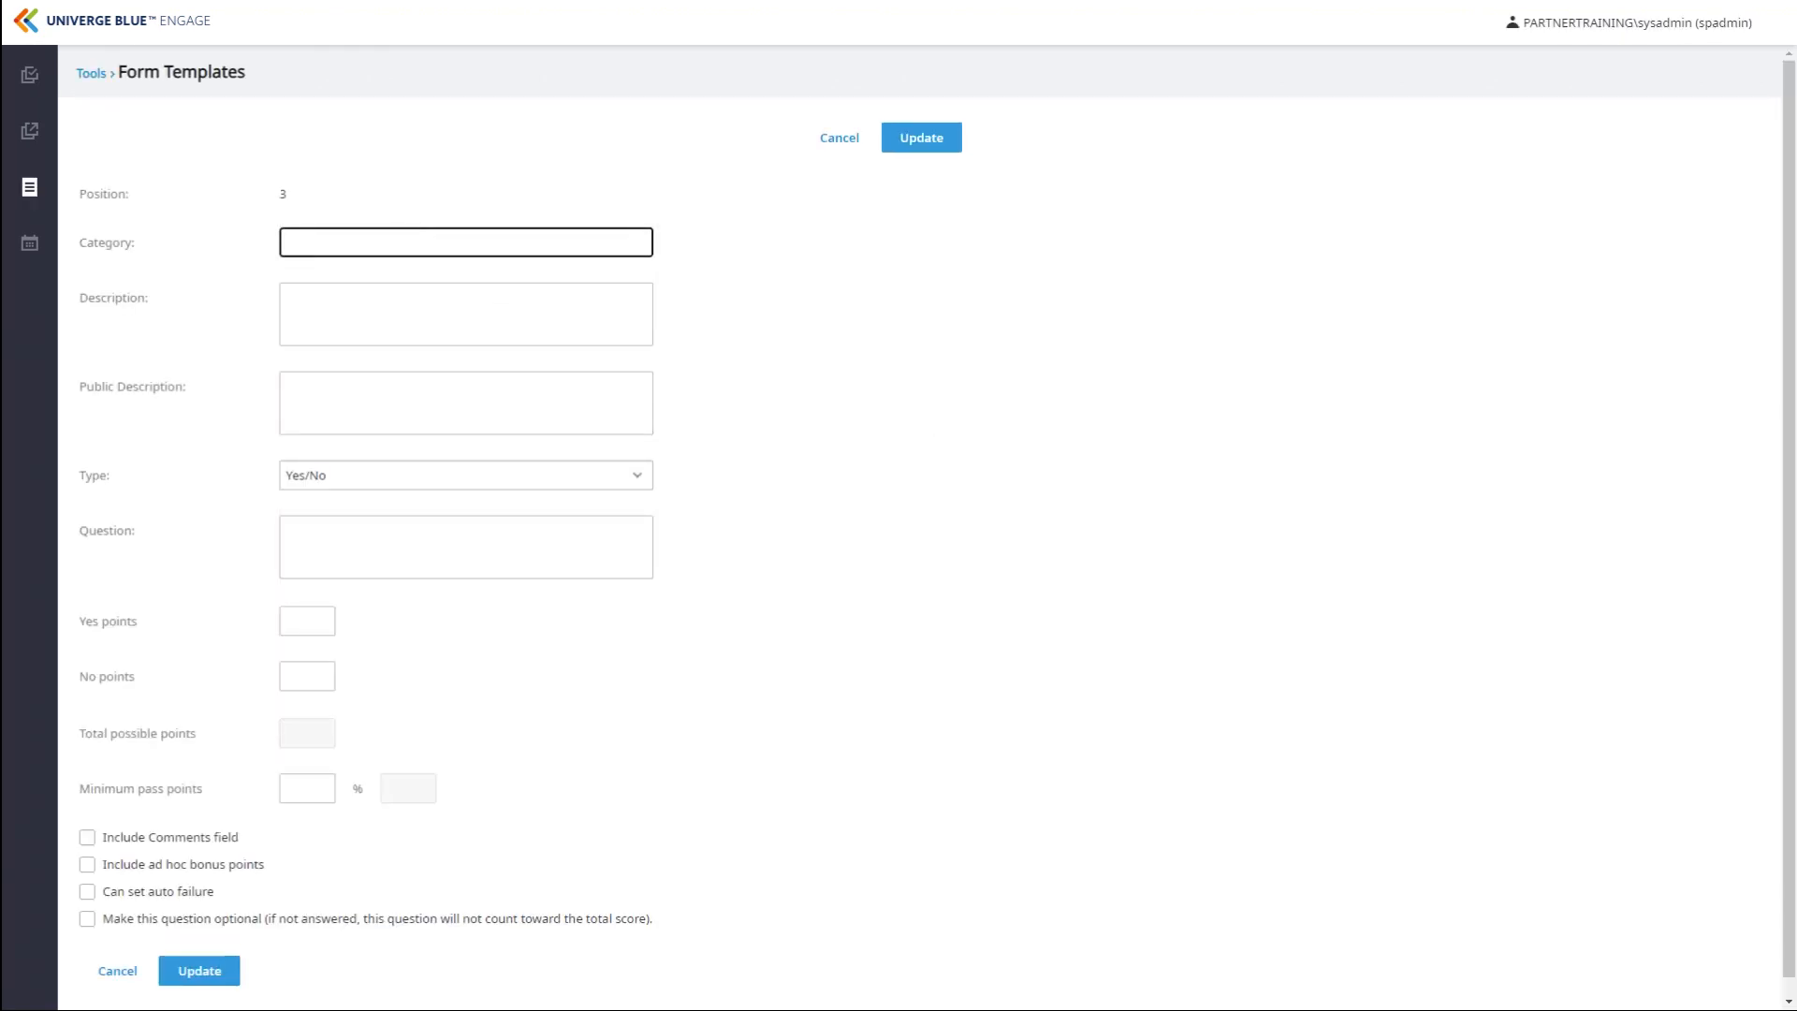
{"action": "type", "text": "Body"}
{"action": "left_click", "coordinate": [466, 476]}
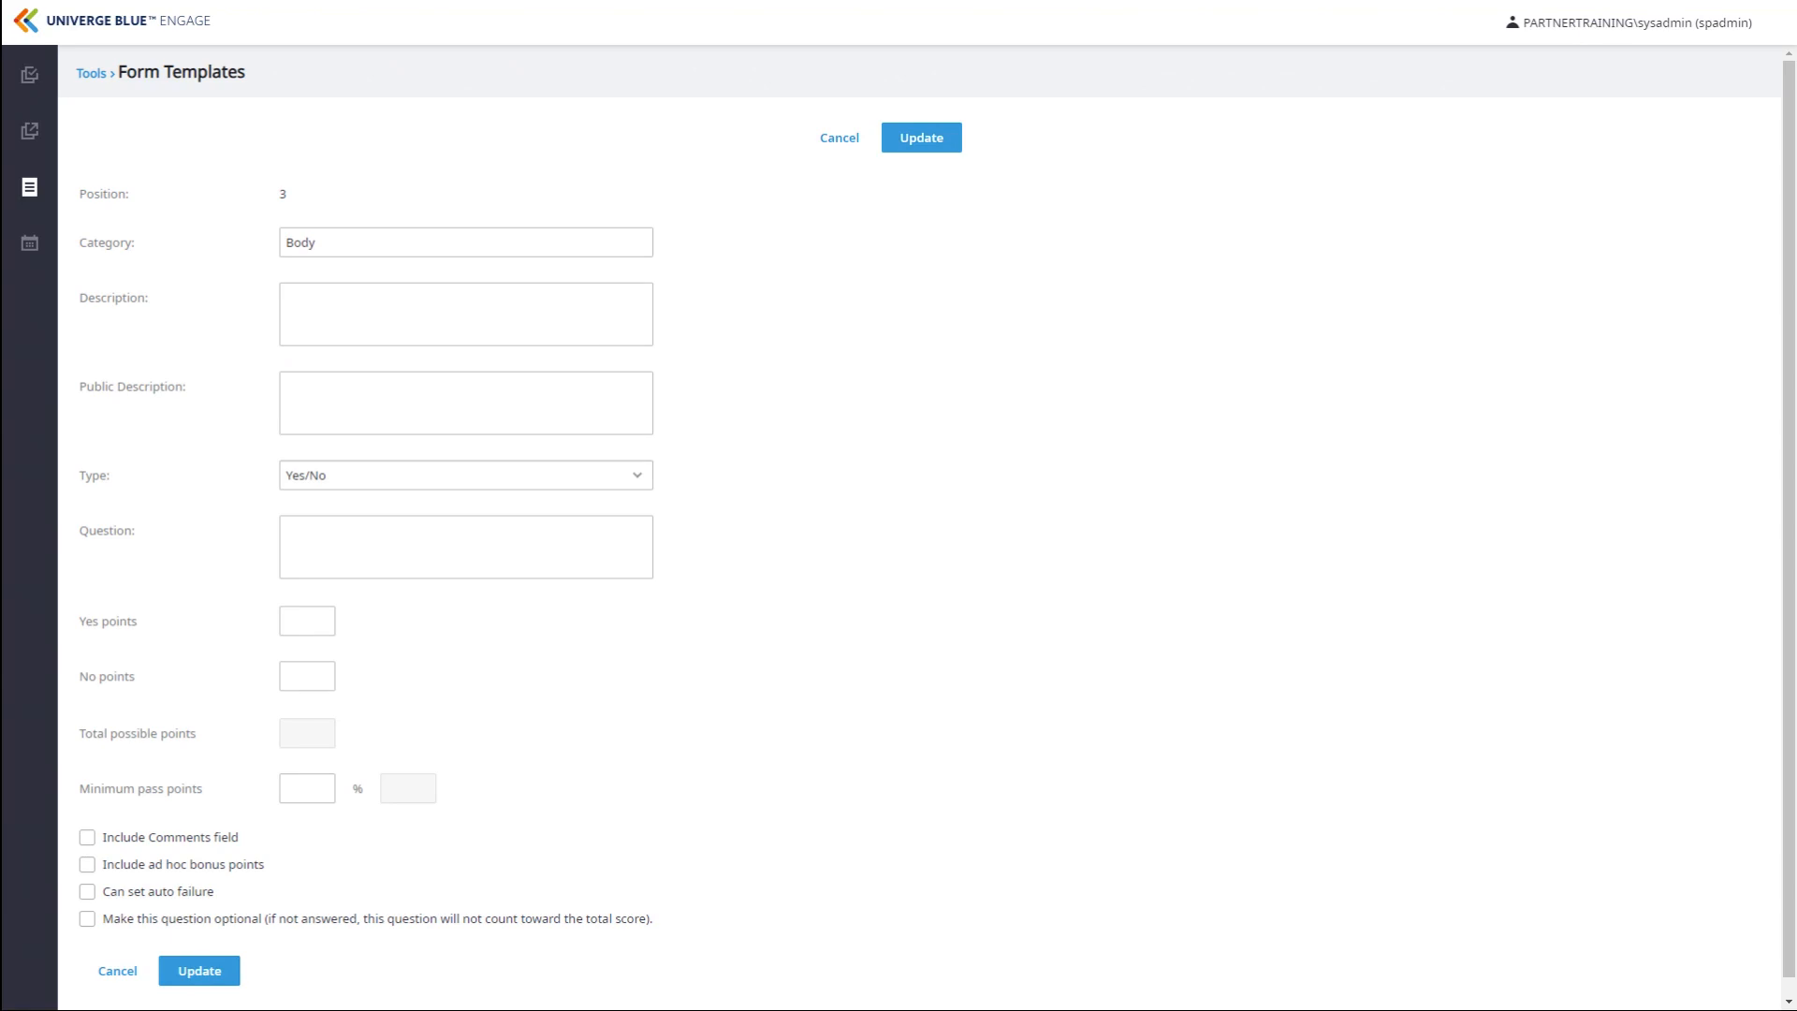
{"action": "left_click", "coordinate": [466, 315]}
{"action": "type", "text": "This category applies to the Agent’s handling of the body of the call"}
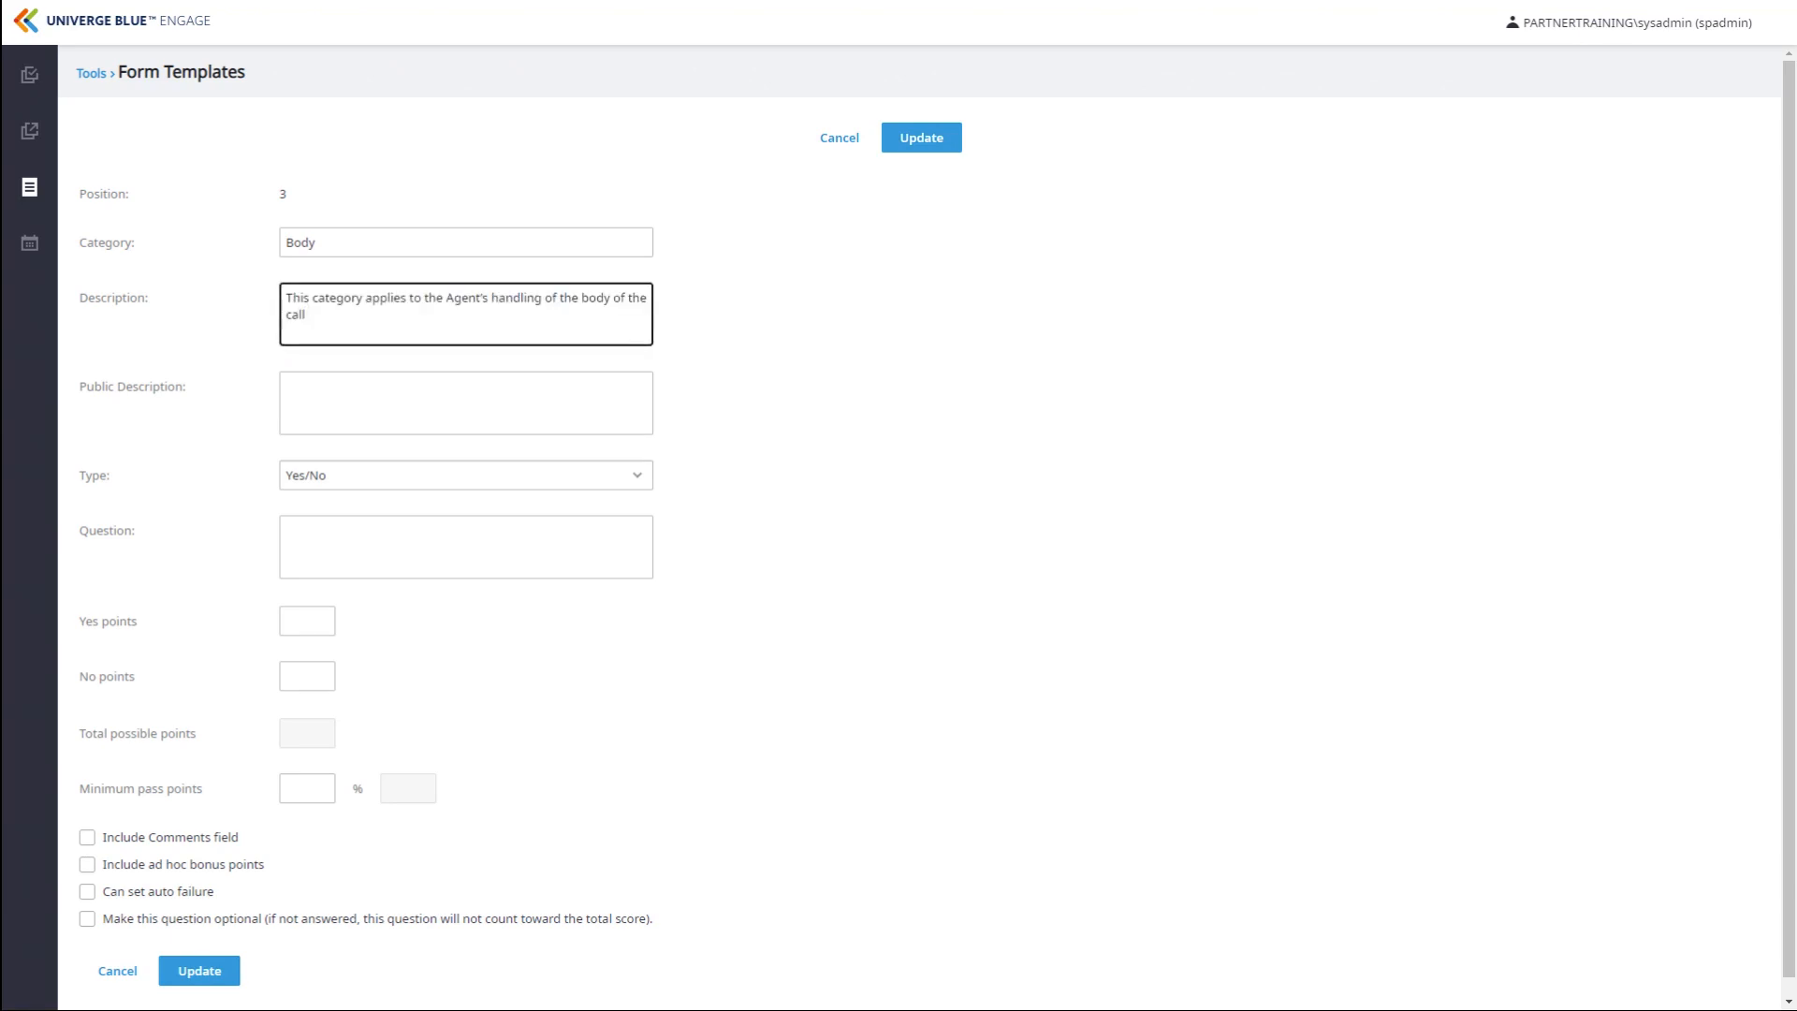
Enter the public description "Did the agent use the 5 W's approach when informing the customer." for the Body category
{"action": "key", "text": "alt+Tab"}
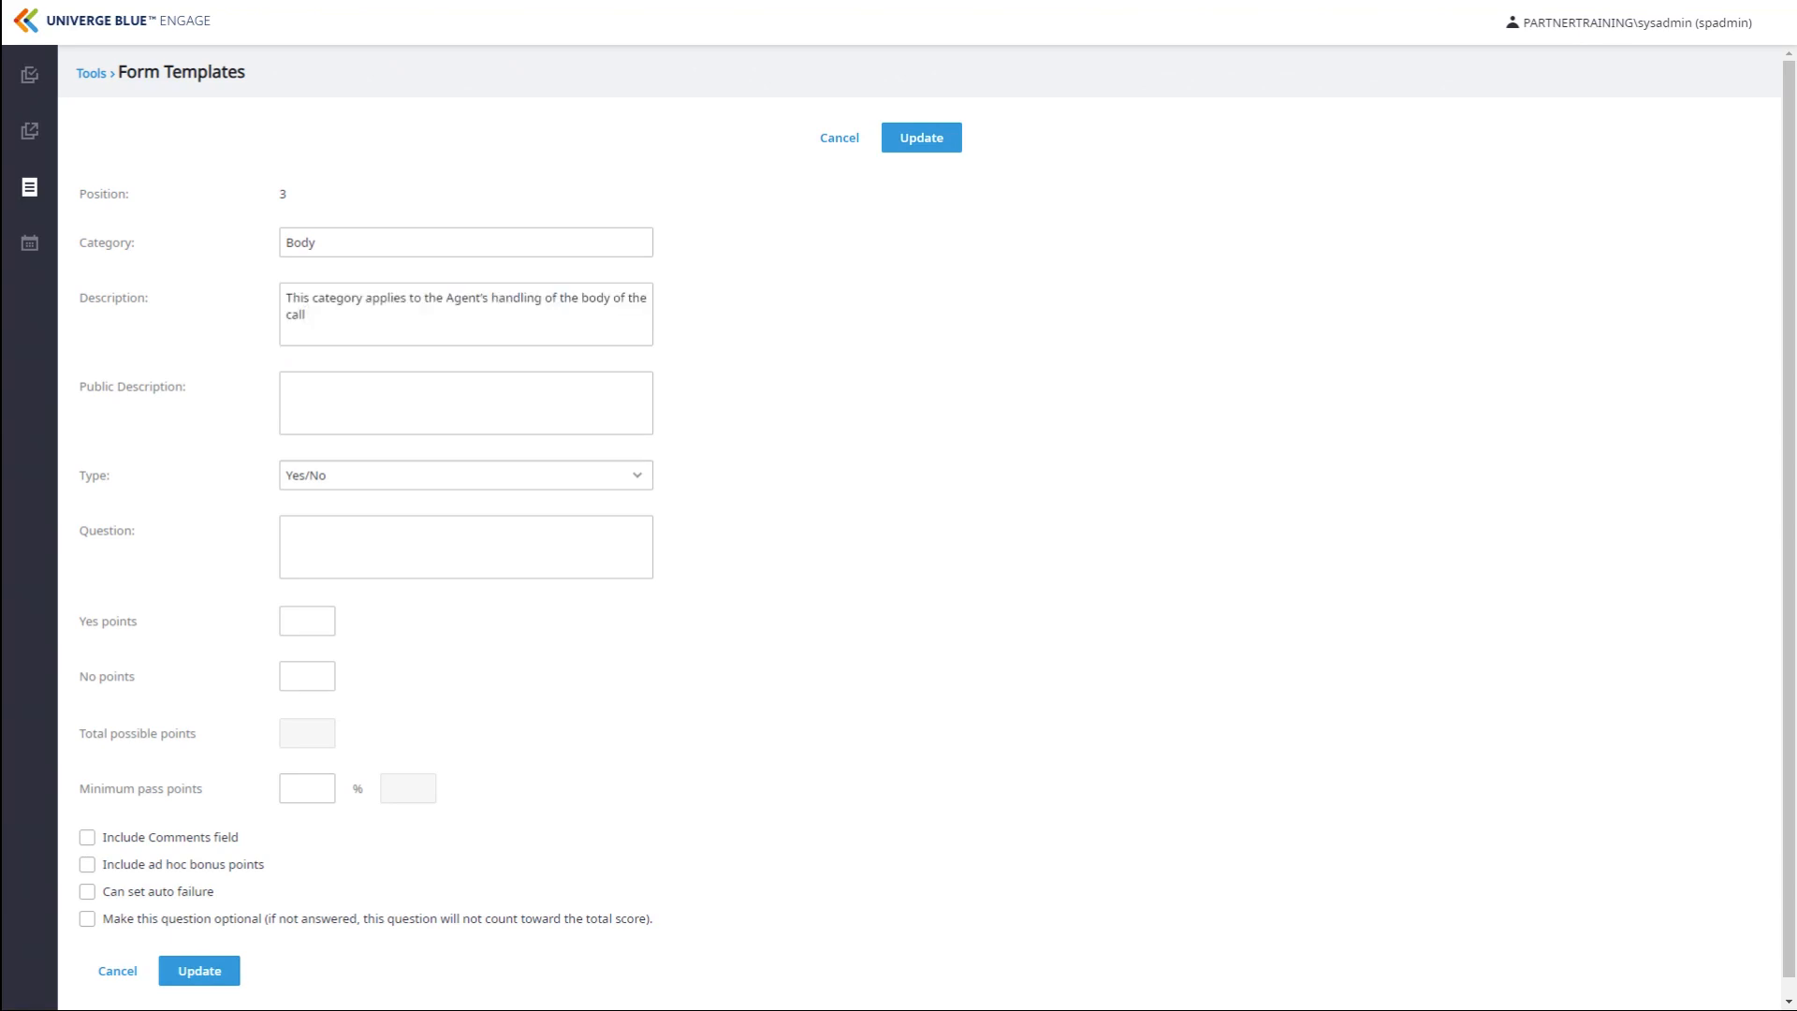
{"action": "left_click", "coordinate": [466, 403]}
{"action": "type", "text": "Did the agent use the 5 W’s approach when informing the customer."}
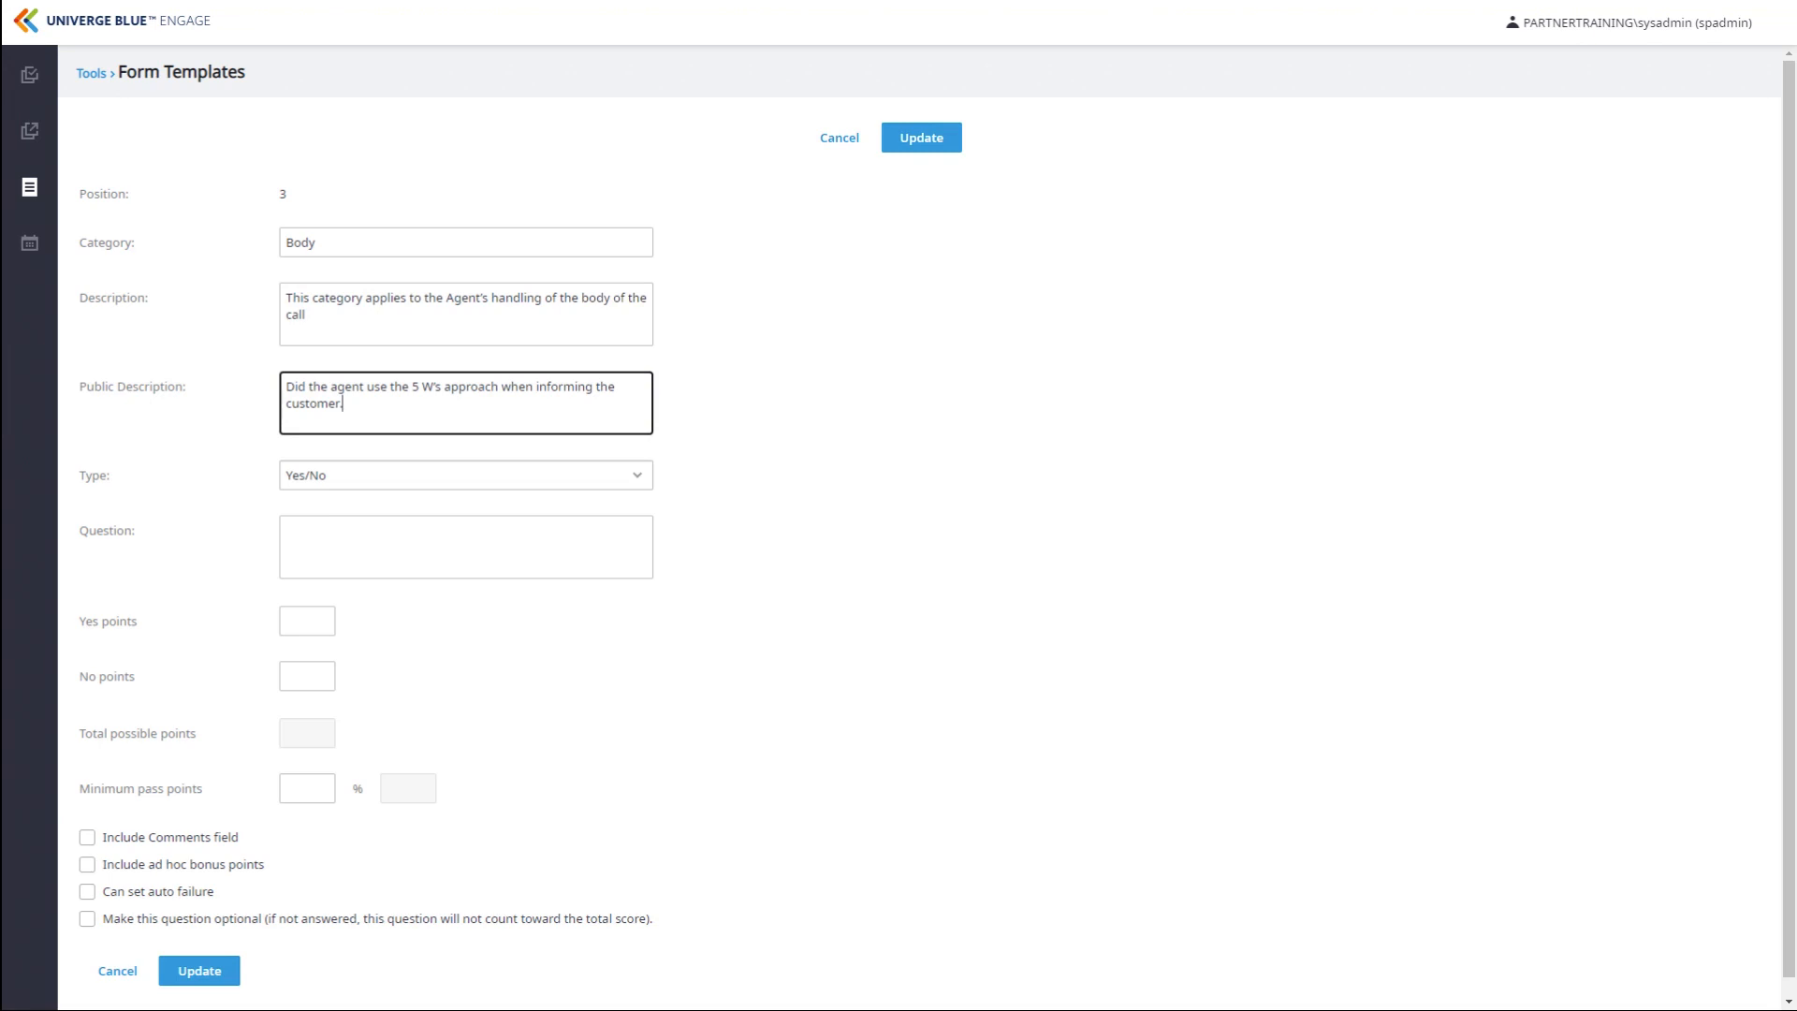
Enter the question "Did the Agent follow the Quality Customer Approach guidelines?" and set the question type to Single Choice
{"action": "key", "text": "alt+Tab"}
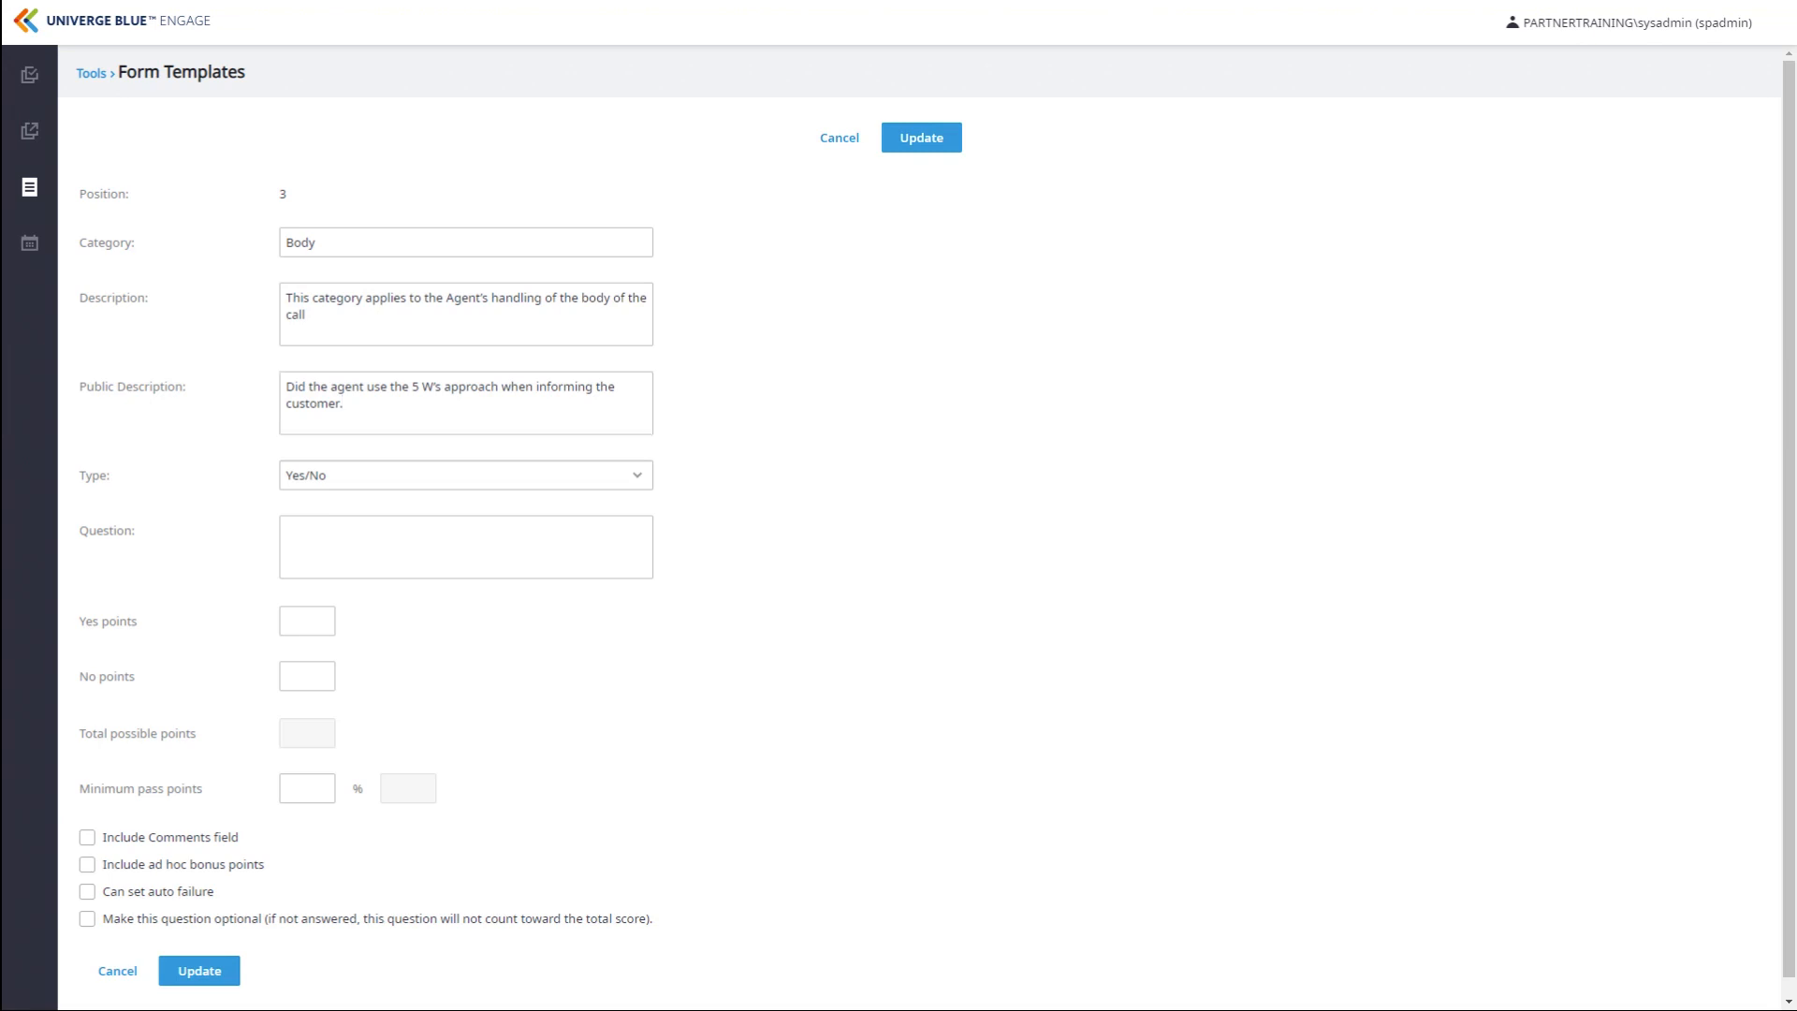
{"action": "left_click", "coordinate": [466, 548]}
{"action": "type", "text": "Did the Agent follow the Quality Customer Approach guidelines?"}
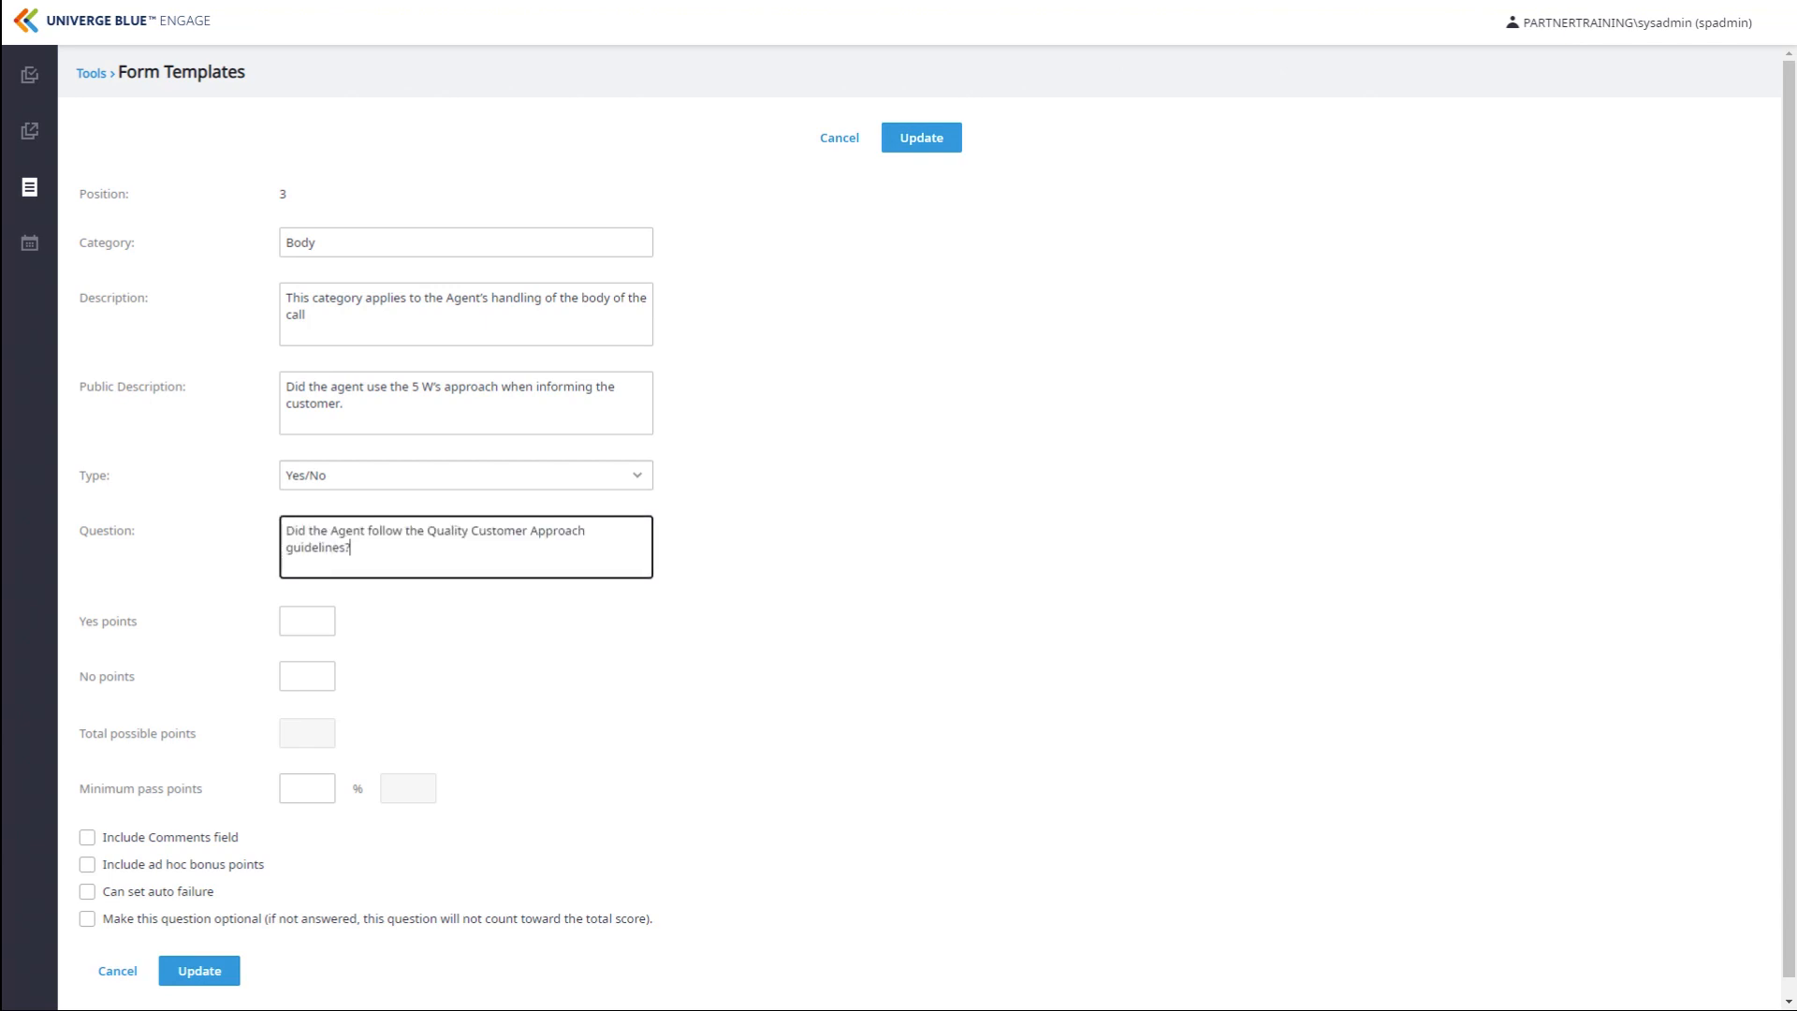
{"action": "left_click", "coordinate": [466, 475]}
{"action": "left_click", "coordinate": [466, 535]}
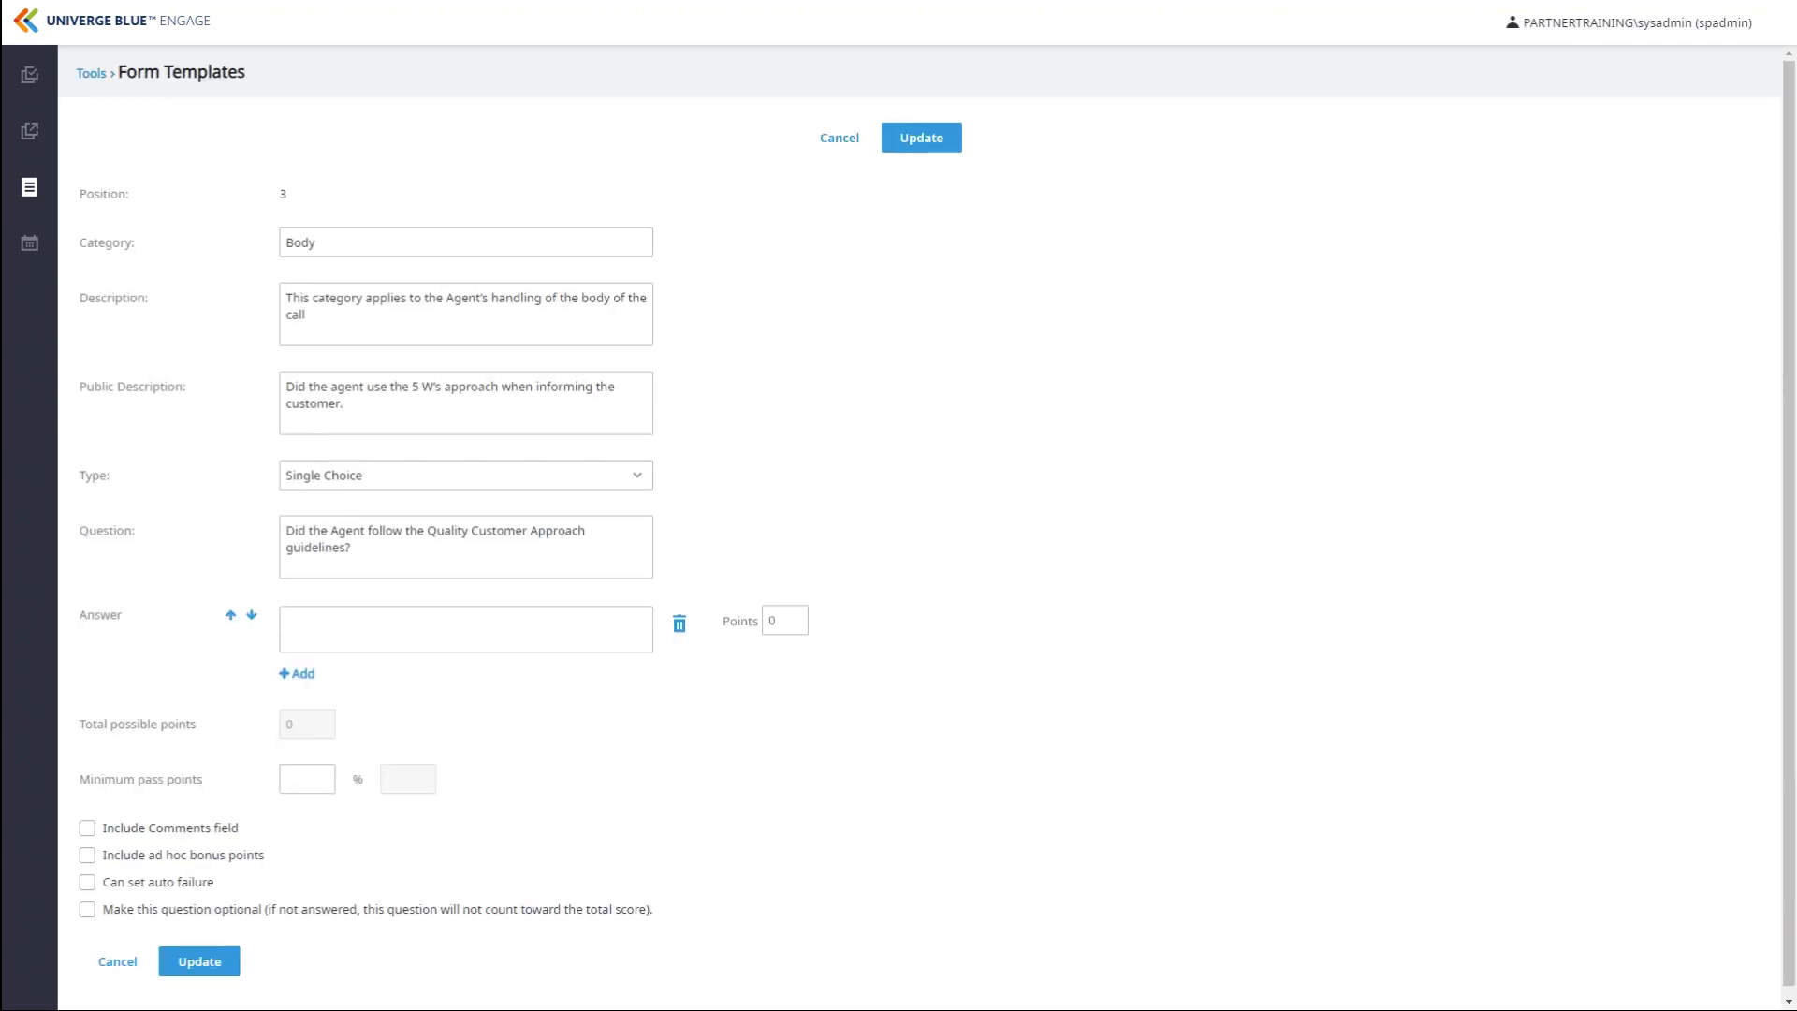
Add three more answer entries to the question and enter "No" as the first answer
{"action": "left_click", "coordinate": [297, 673]}
{"action": "left_click", "coordinate": [296, 723]}
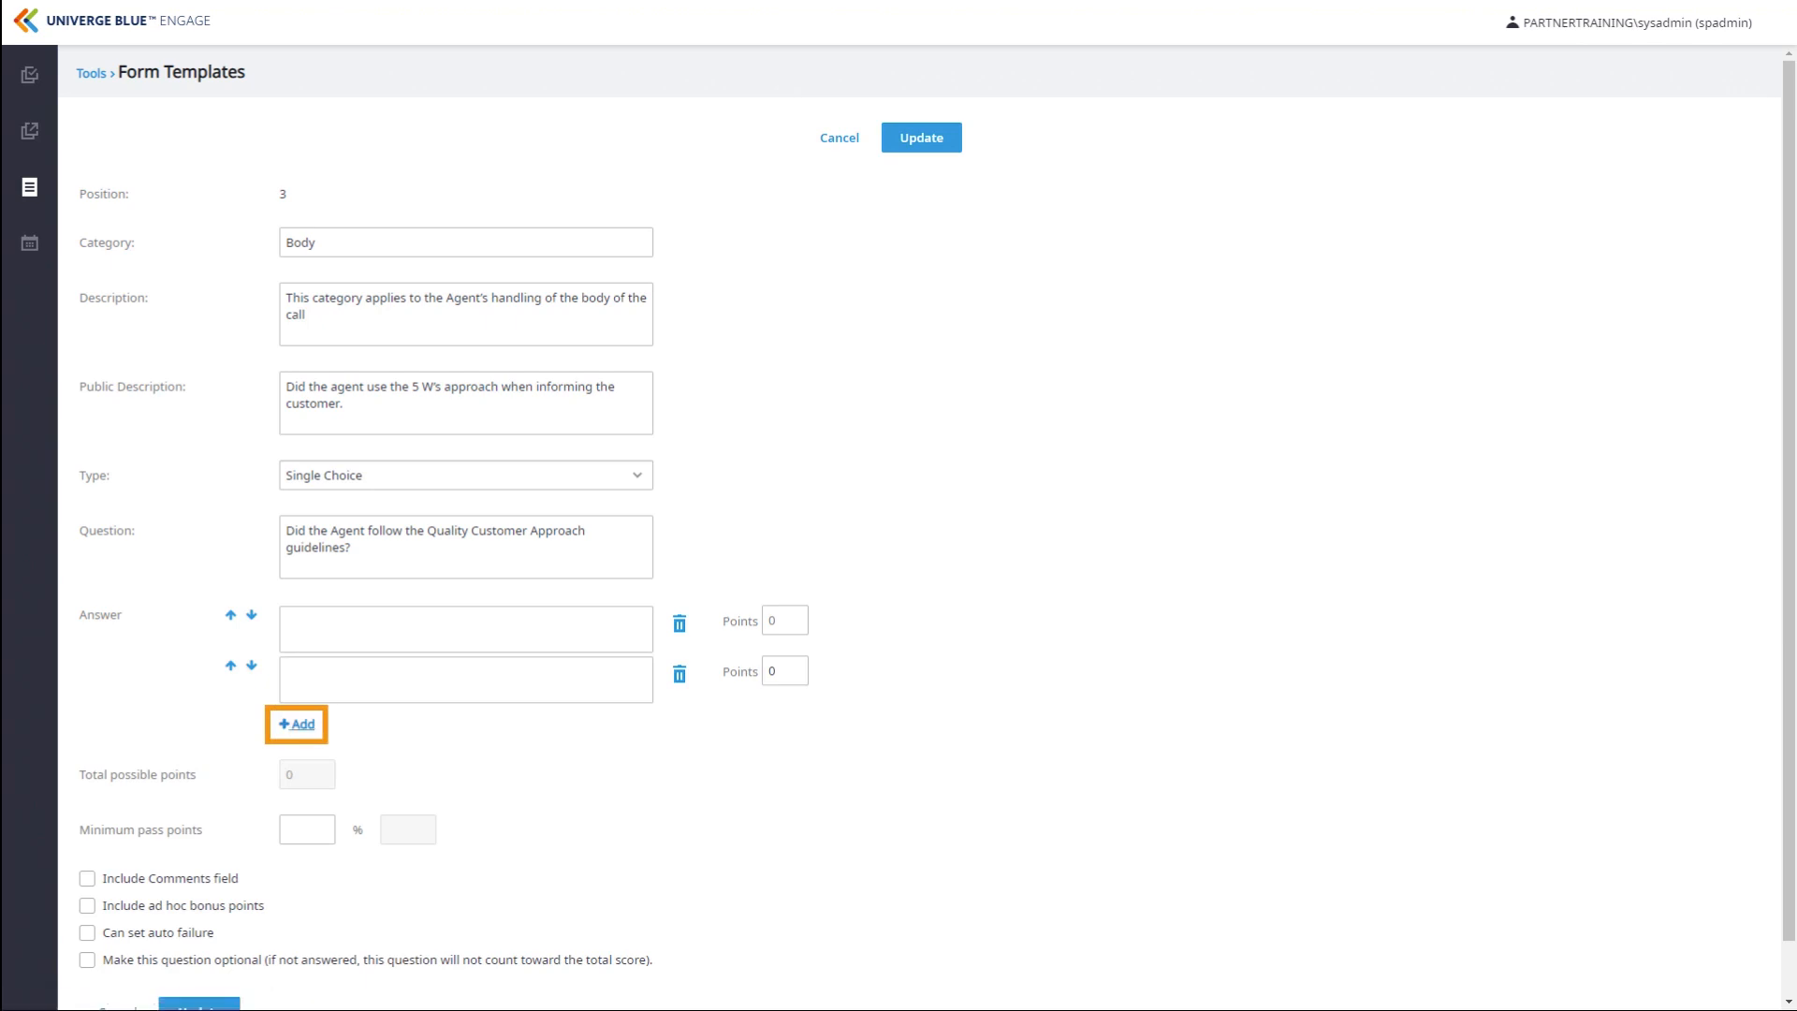
{"action": "left_click", "coordinate": [297, 774]}
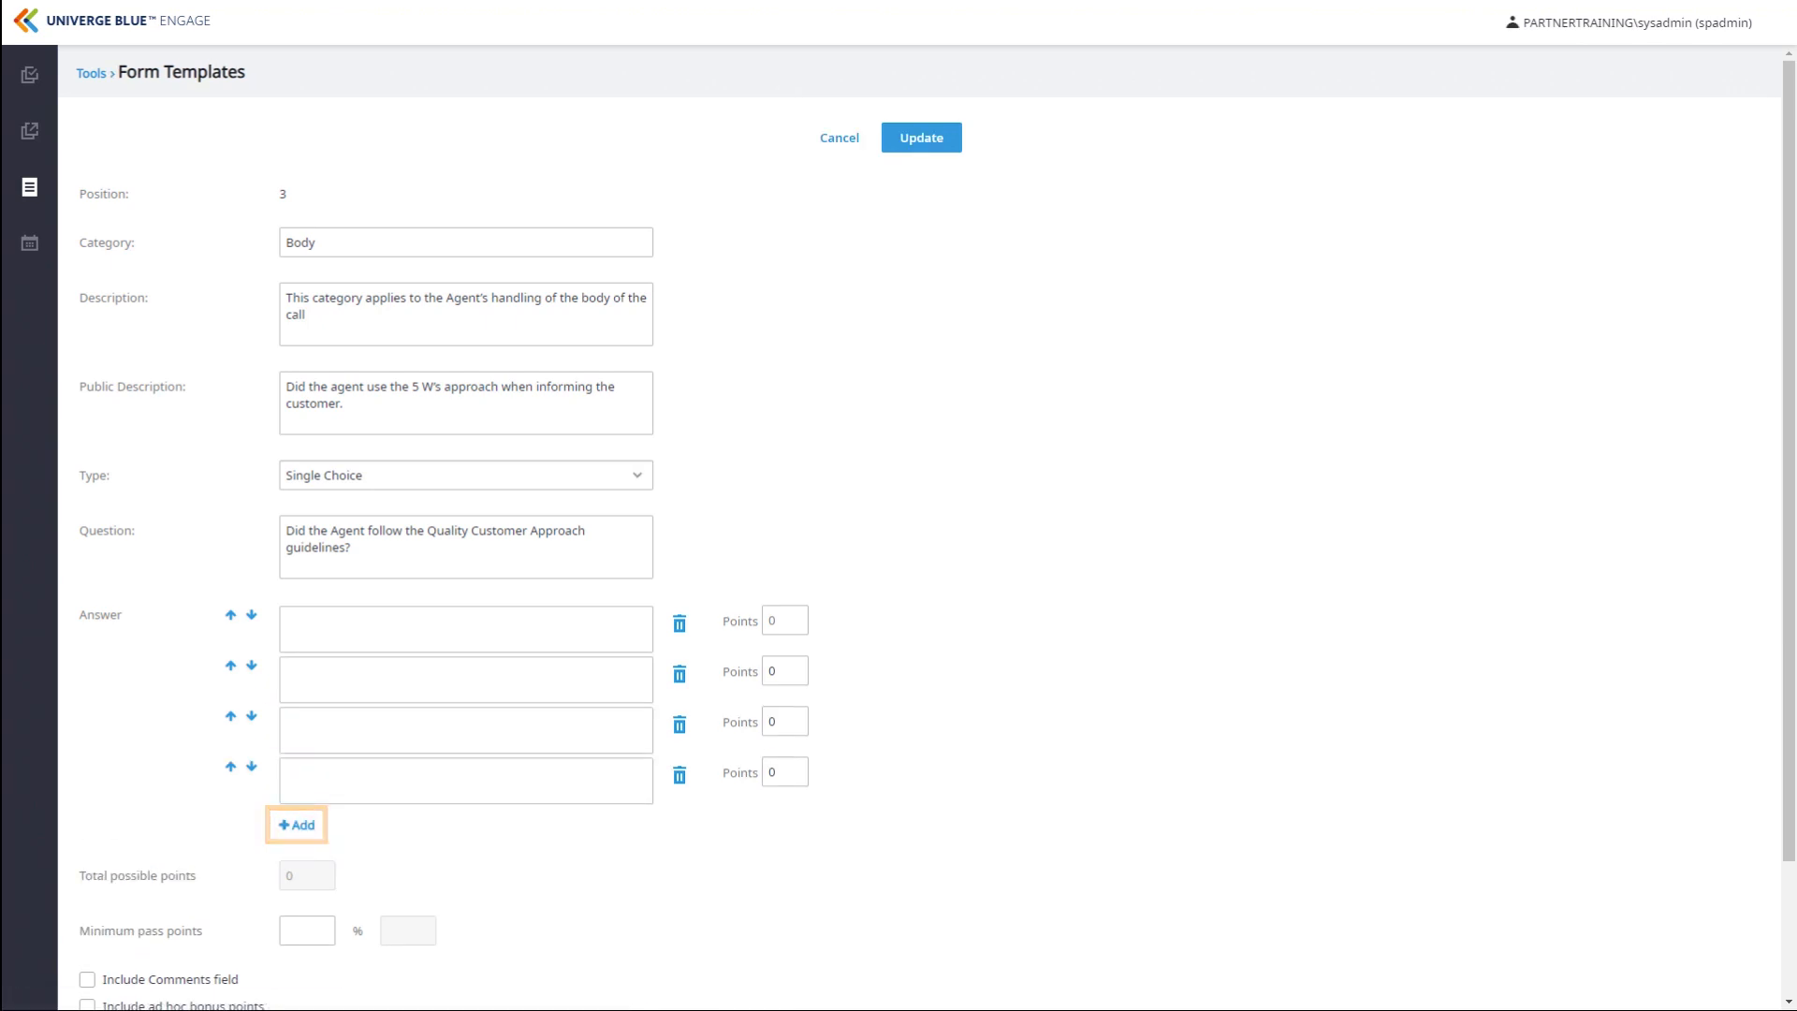
{"action": "left_click", "coordinate": [466, 628]}
{"action": "type", "text": "No"}
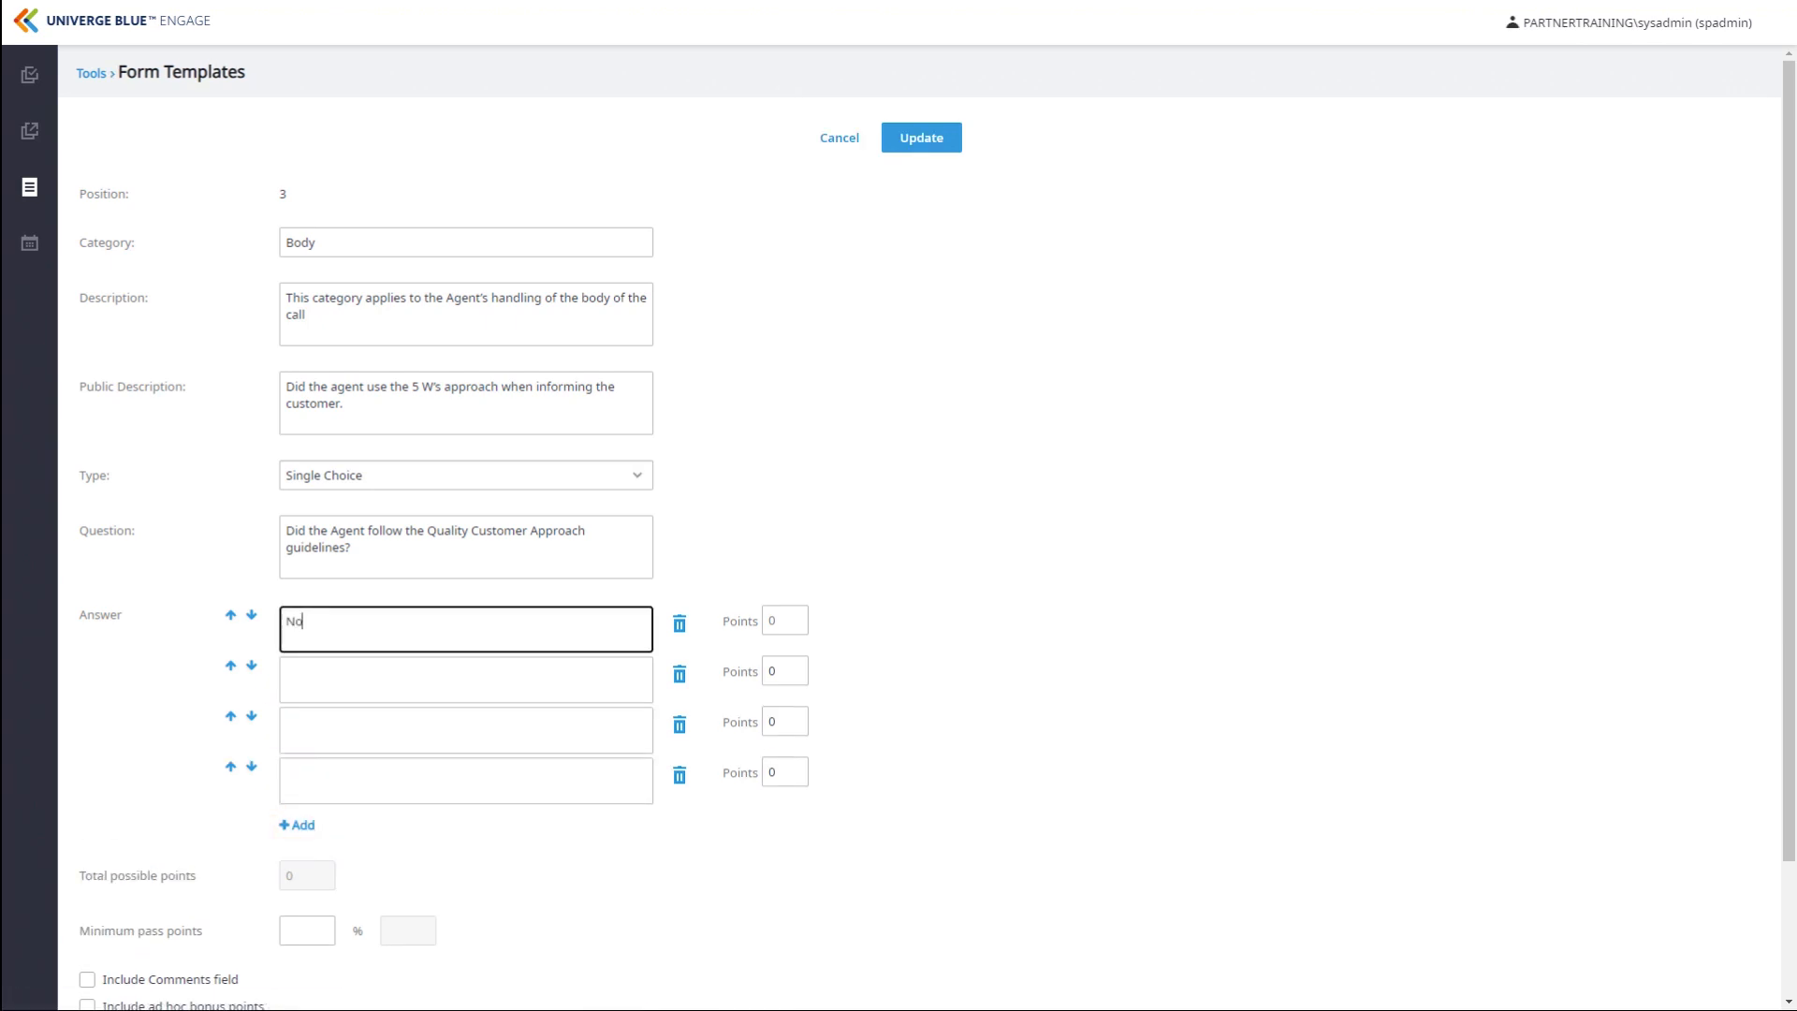
Enter "Somewhat" worth 5 points as the second answer and "Halfway" worth 10 points as the third
{"action": "left_click", "coordinate": [466, 680]}
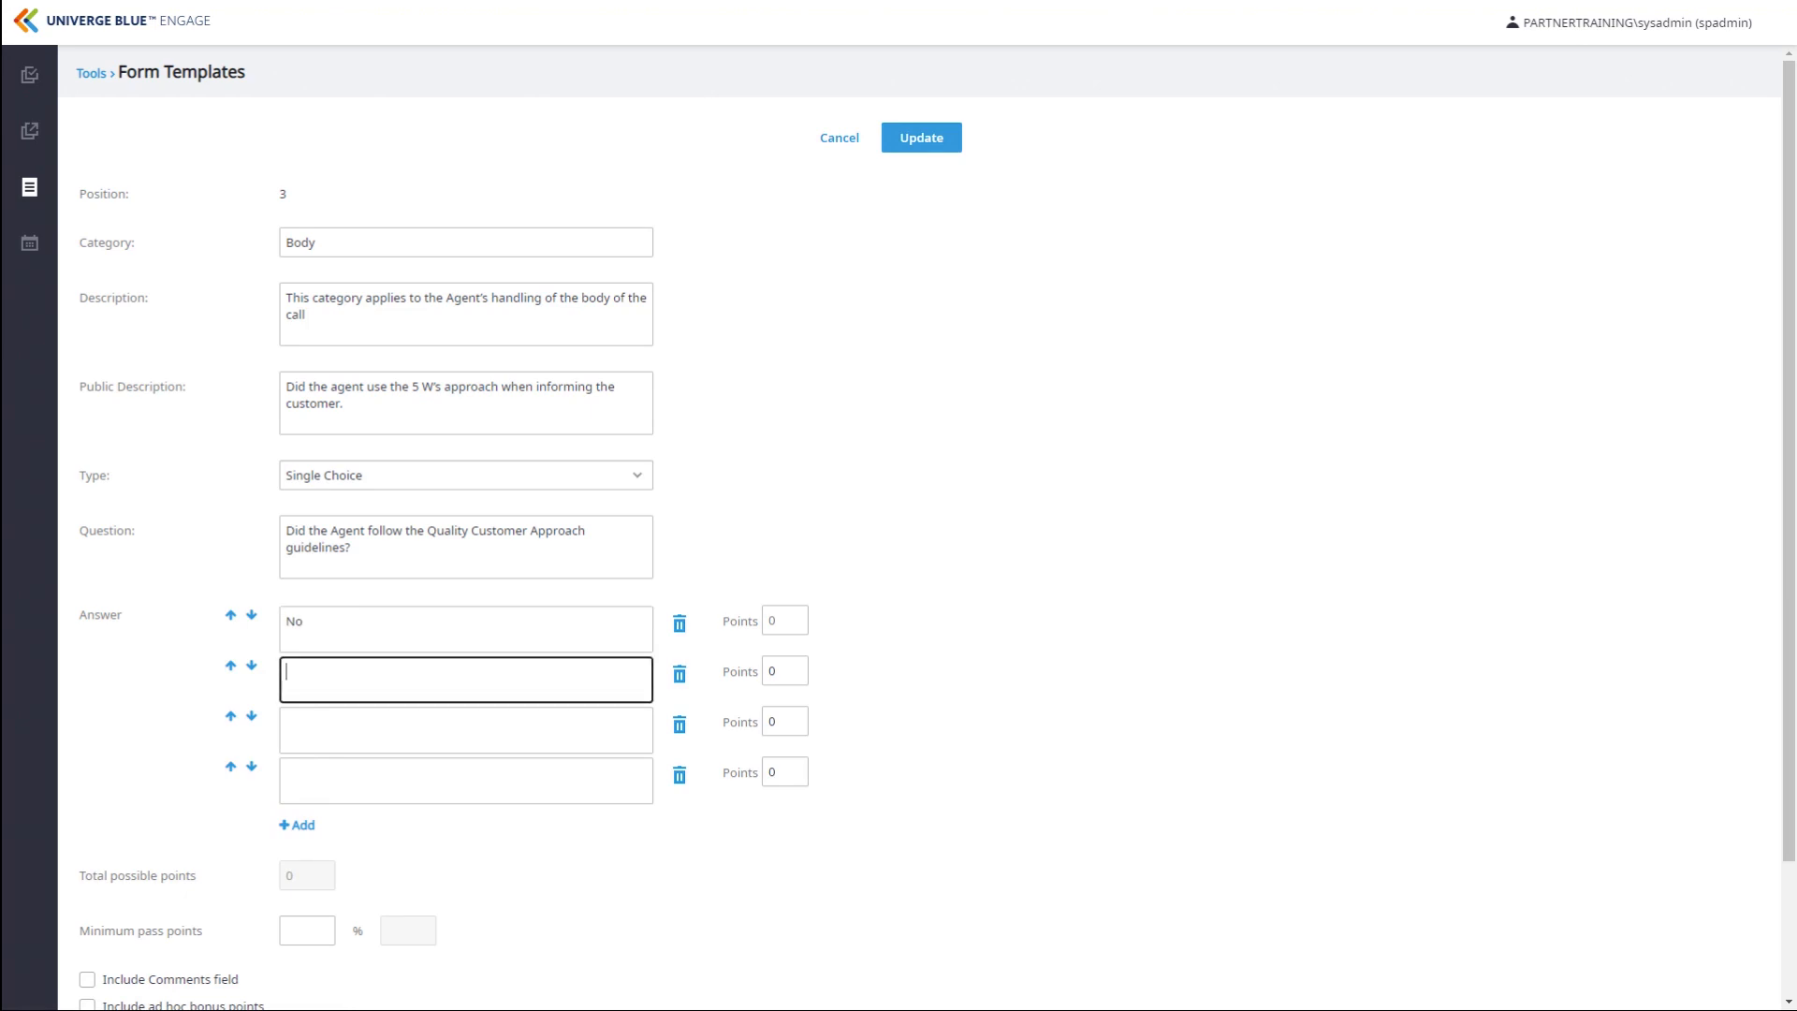
{"action": "type", "text": "Somewhat"}
{"action": "key", "text": "Tab"}
{"action": "type", "text": "5"}
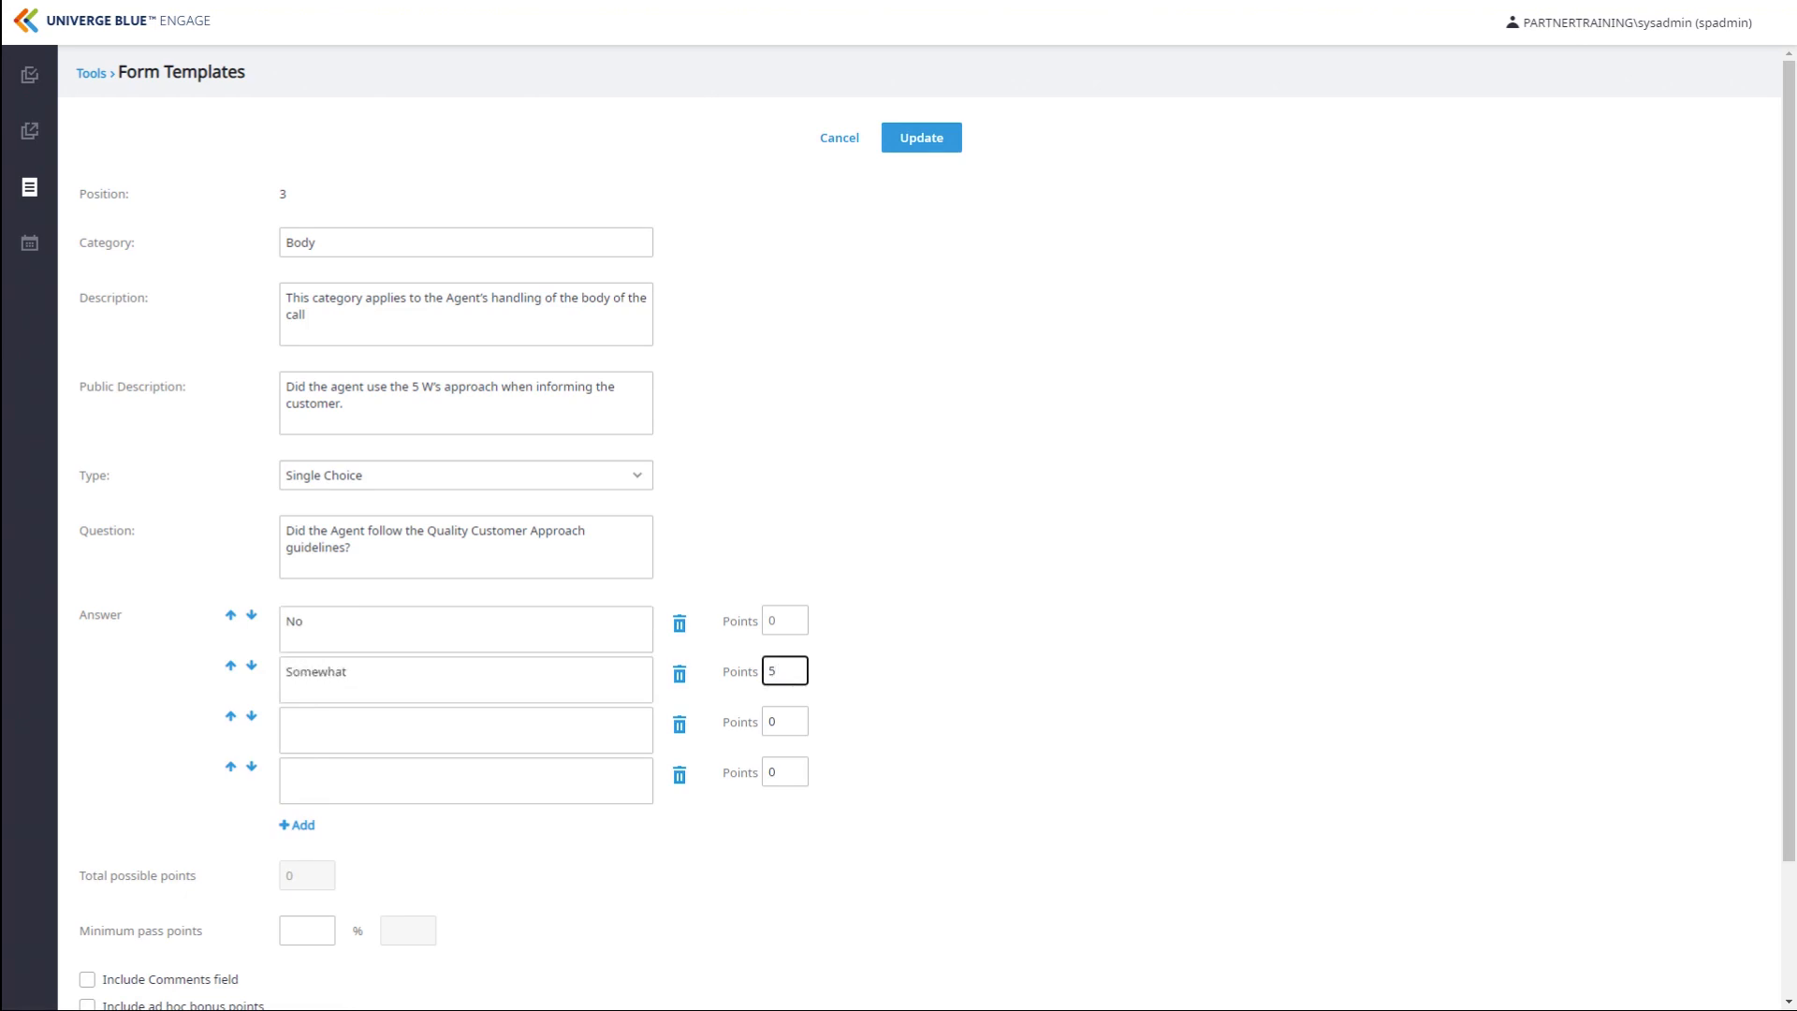
{"action": "key", "text": "Tab"}
{"action": "type", "text": "Halfway"}
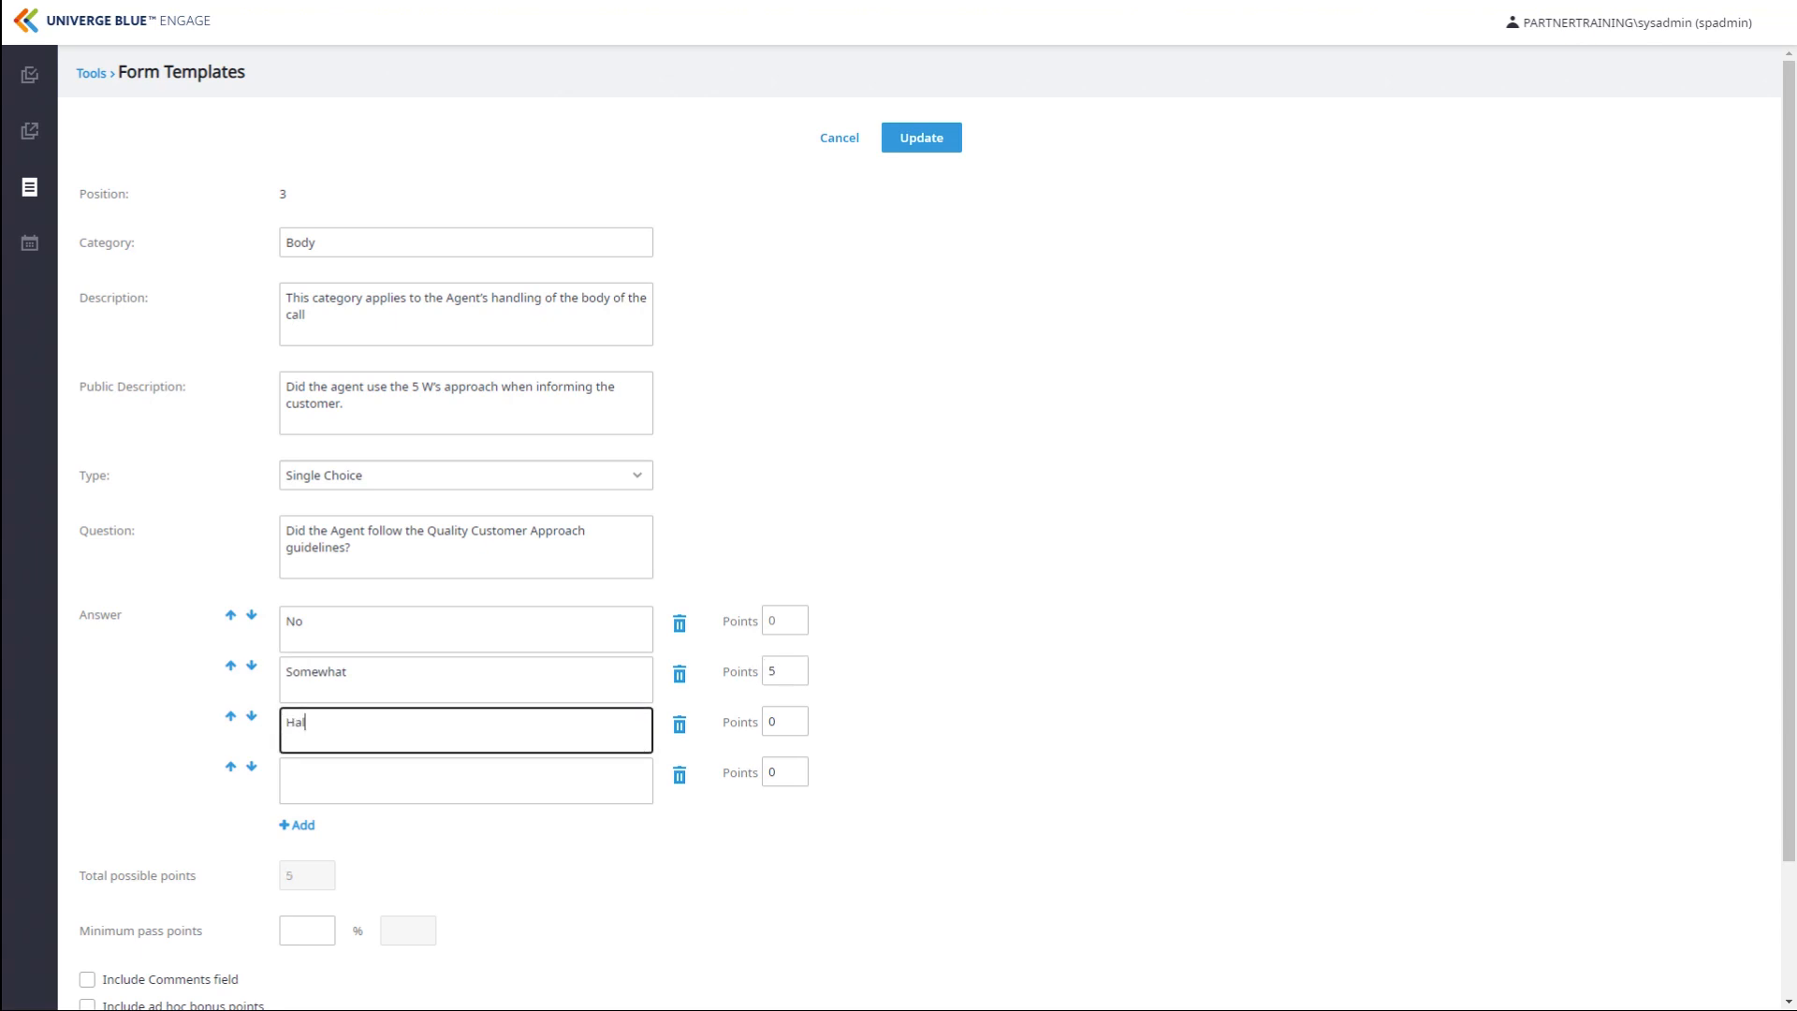
{"action": "key", "text": "Tab"}
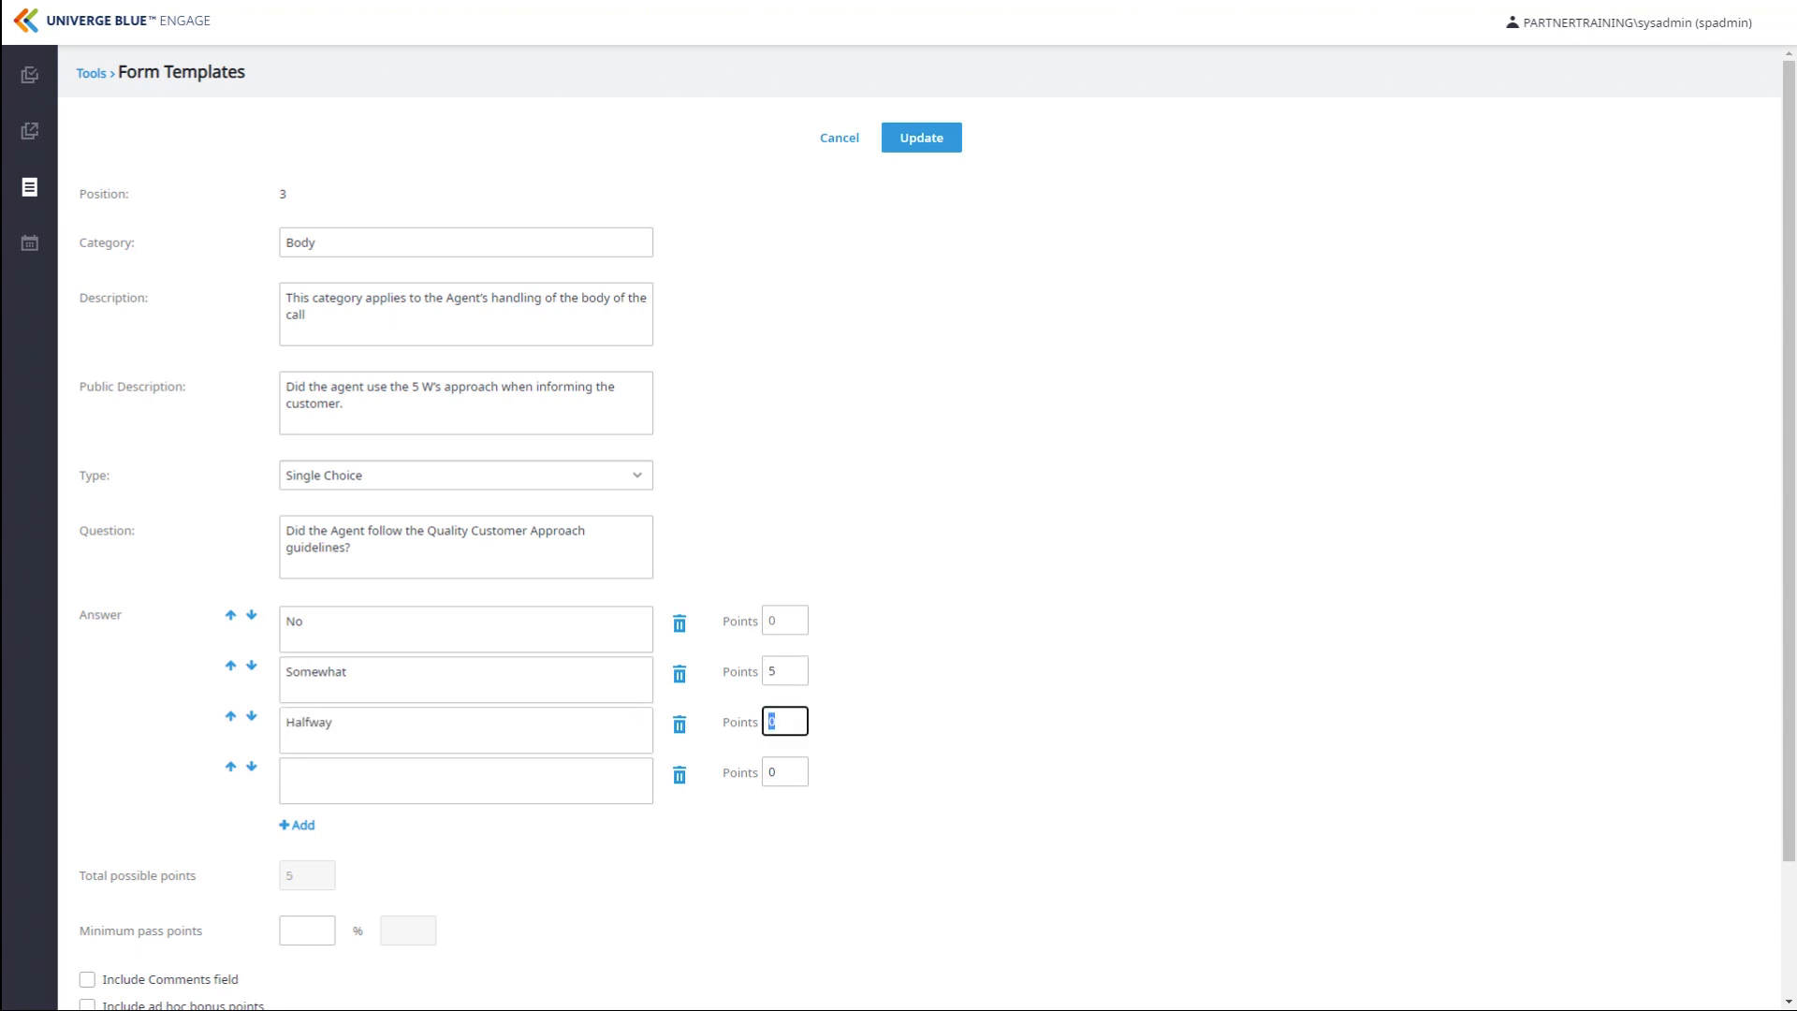
{"action": "type", "text": "10"}
Enter "Mostly" worth 15 points as the fourth answer and add a fifth answer "Yes" worth 20 points
{"action": "key", "text": "Tab"}
{"action": "type", "text": "15"}
{"action": "key", "text": "shift+Tab"}
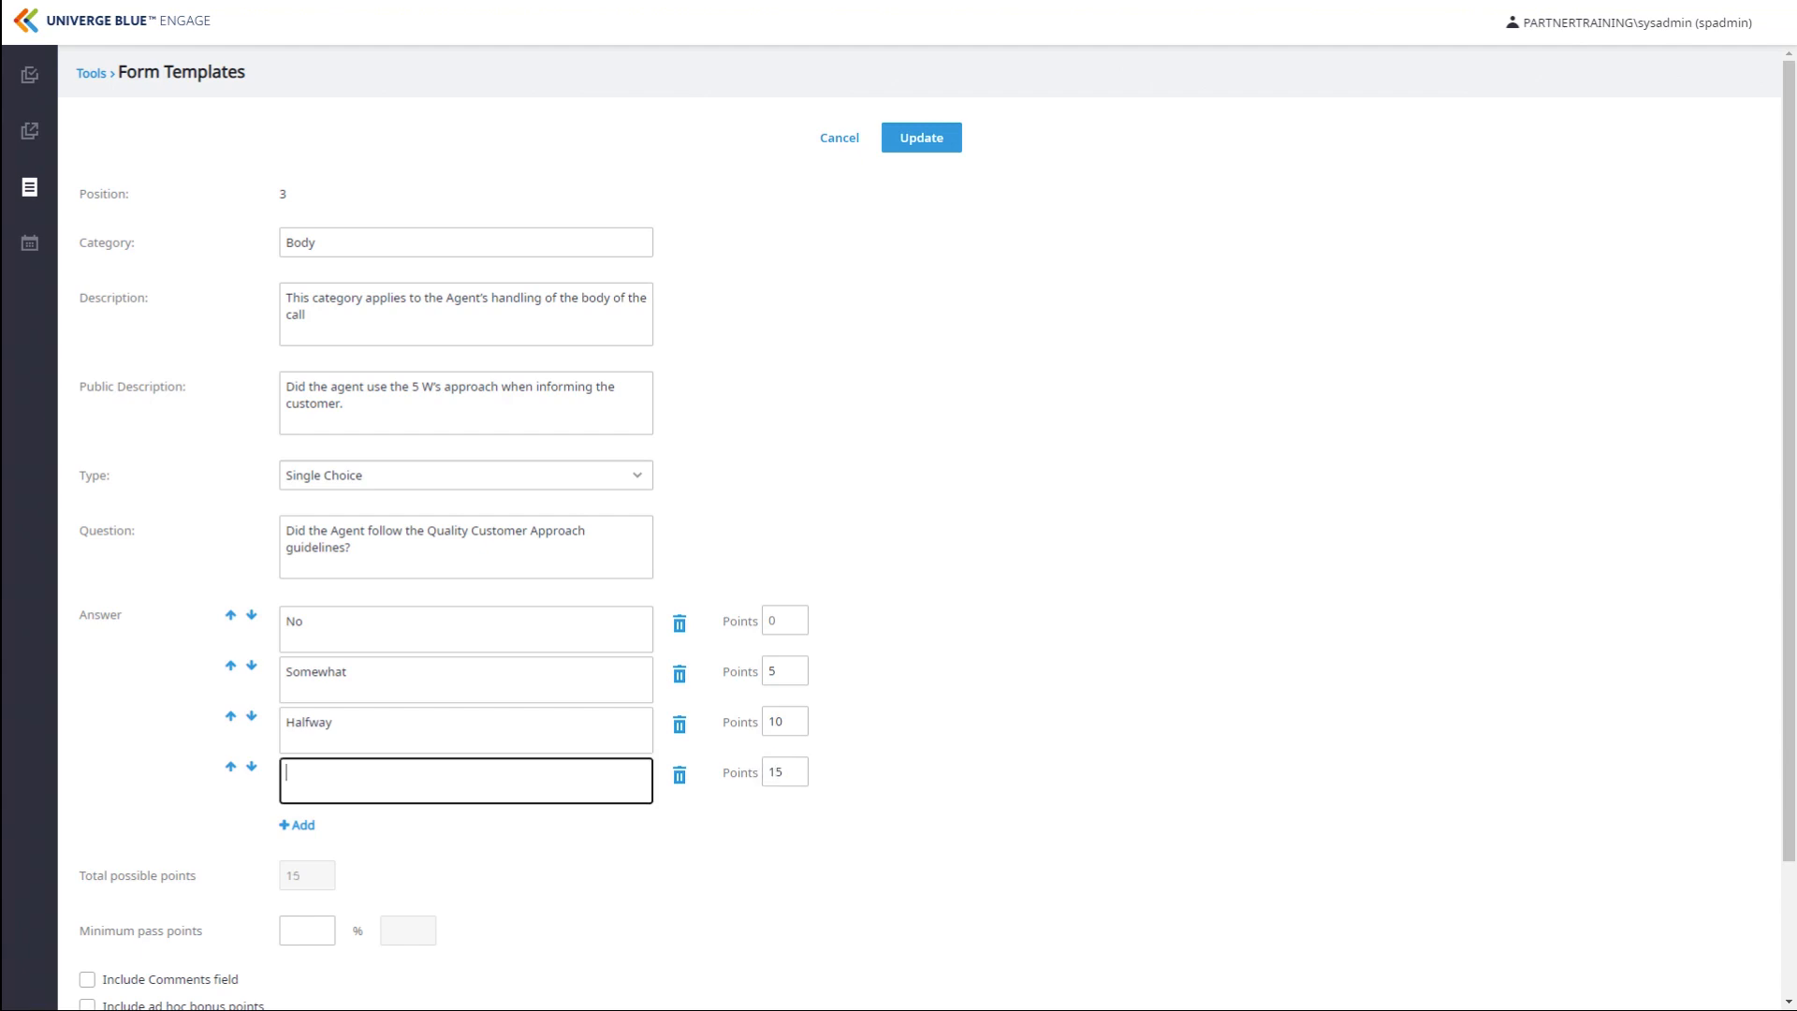
{"action": "type", "text": "Mostly"}
{"action": "key", "text": "Return"}
{"action": "type", "text": "Yes"}
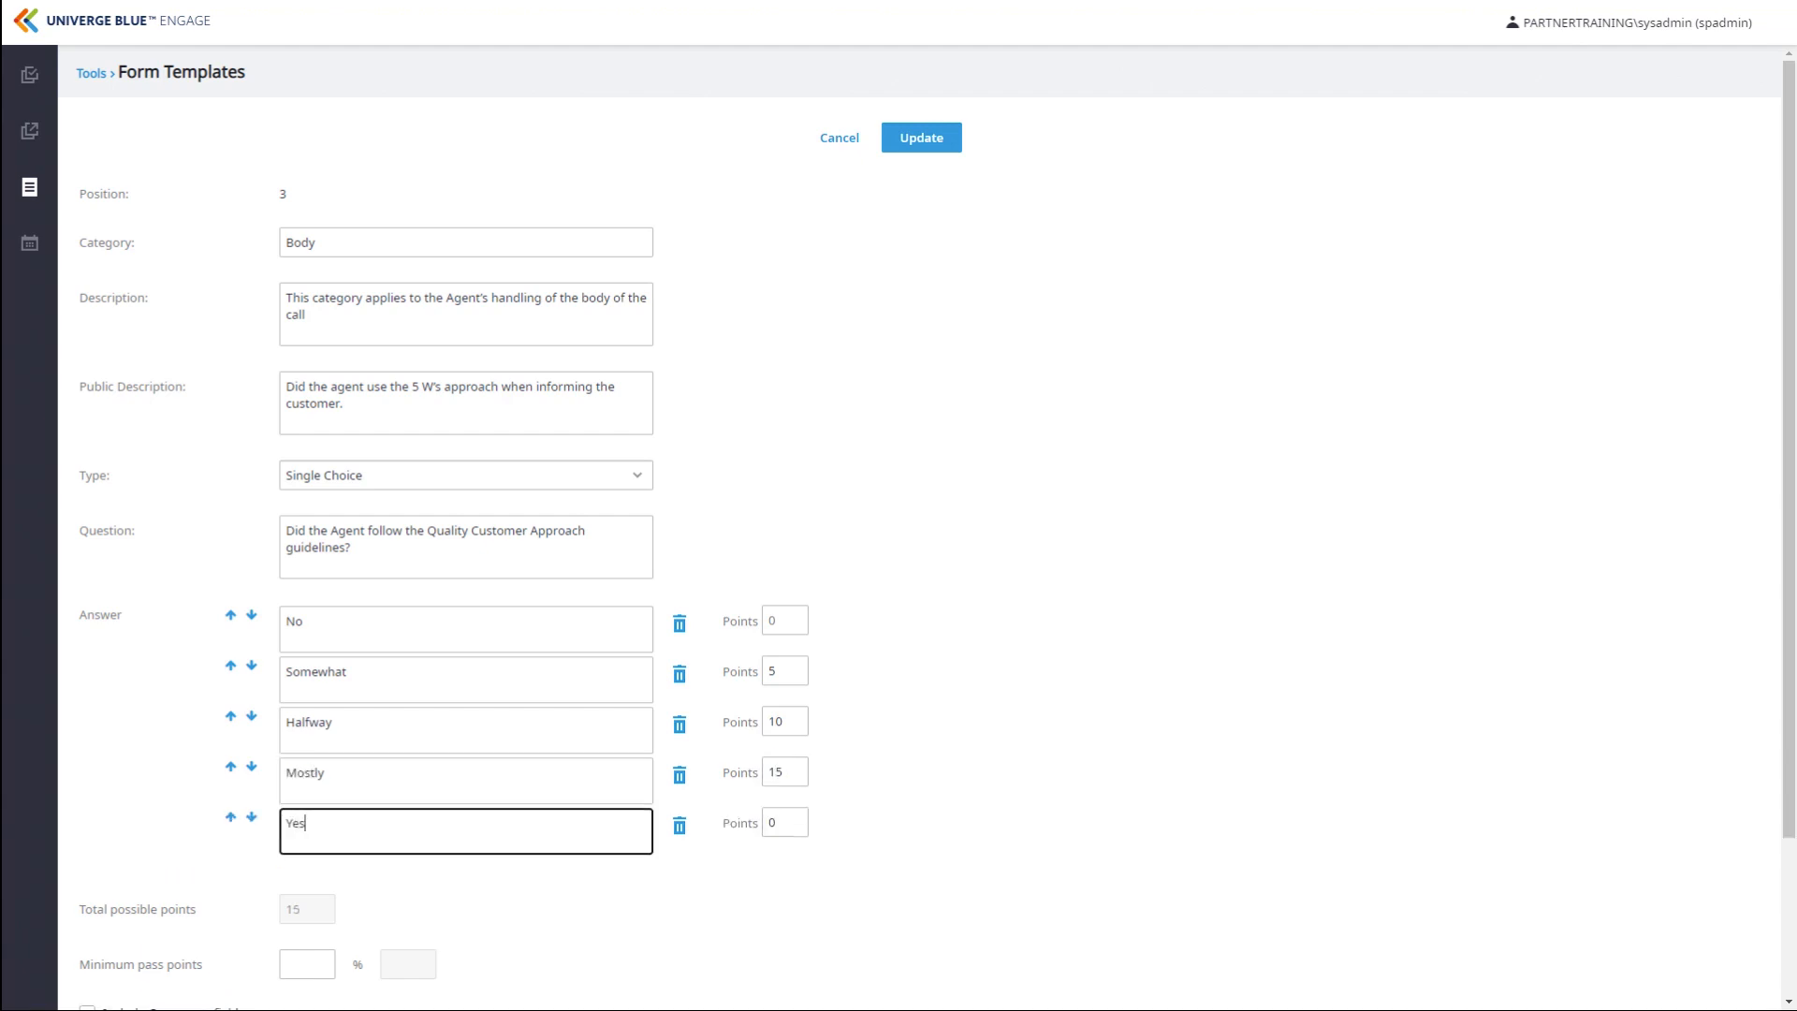
{"action": "key", "text": "Tab"}
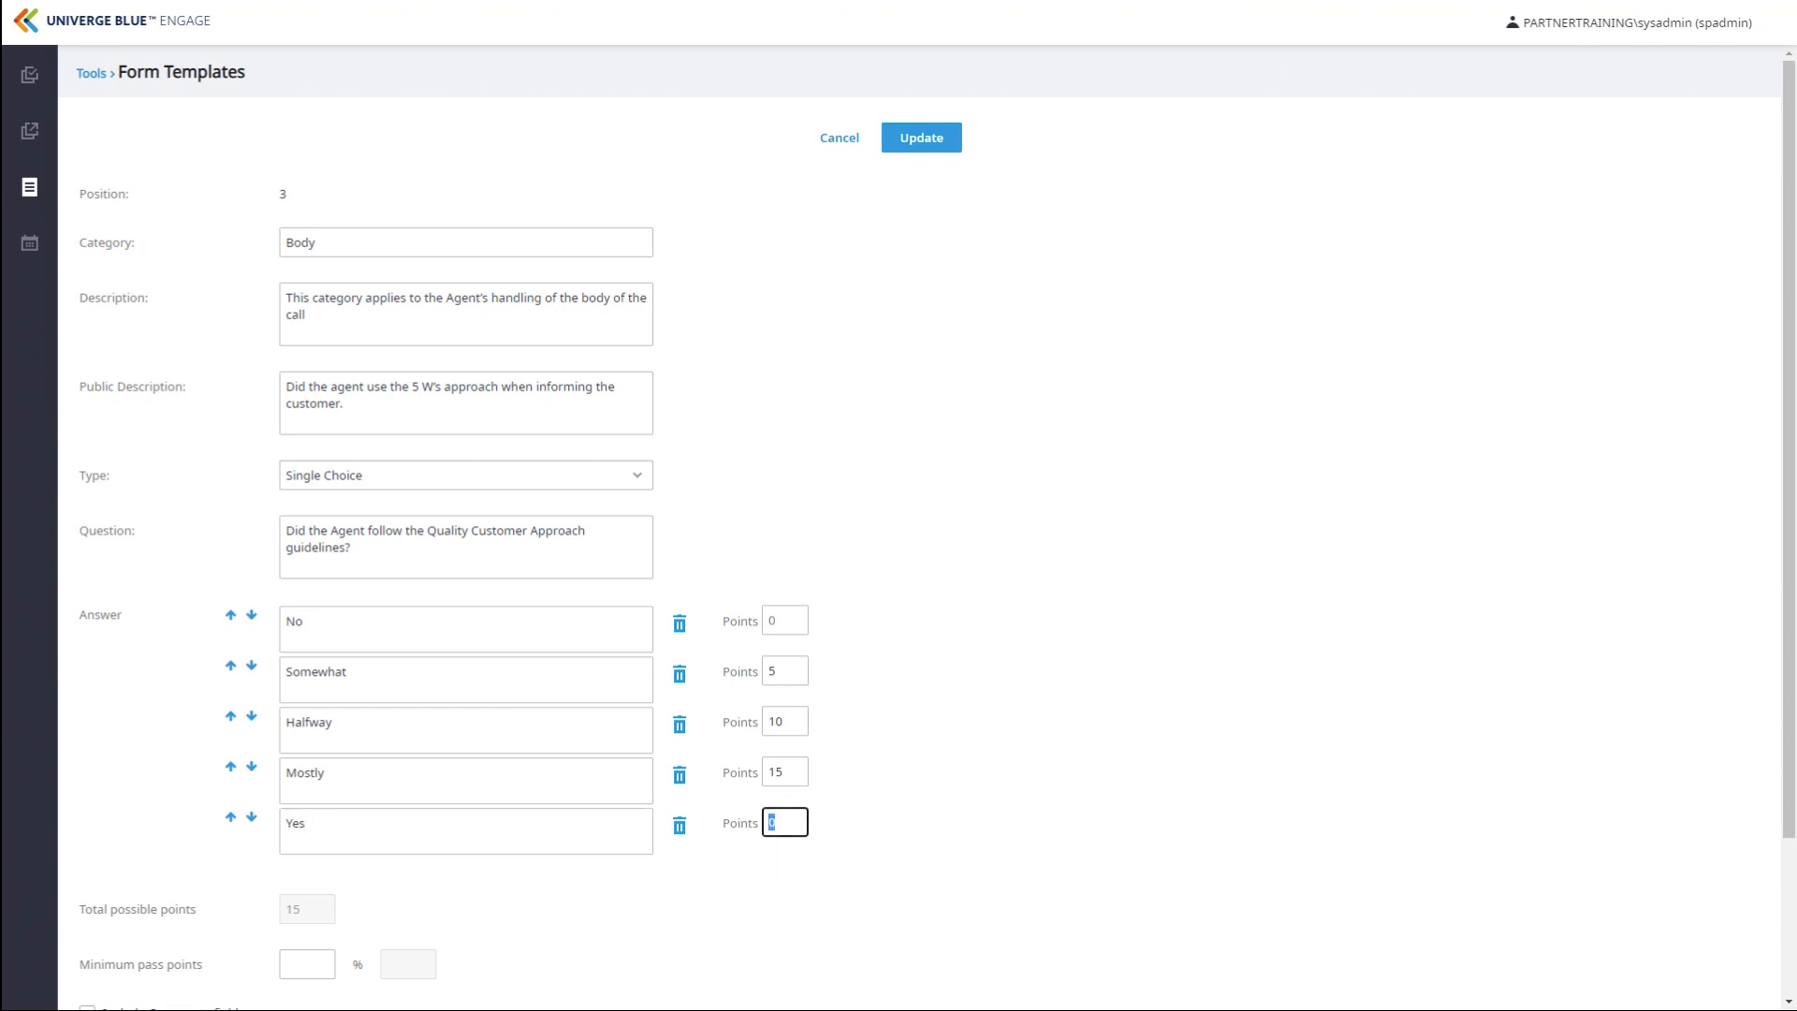
{"action": "type", "text": "20"}
Set the minimum pass points to 10, include the comments field and ad hoc bonus points, and save the Body category
{"action": "scroll", "coordinate": [898, 524], "scroll_direction": "down", "scroll_amount": 2}
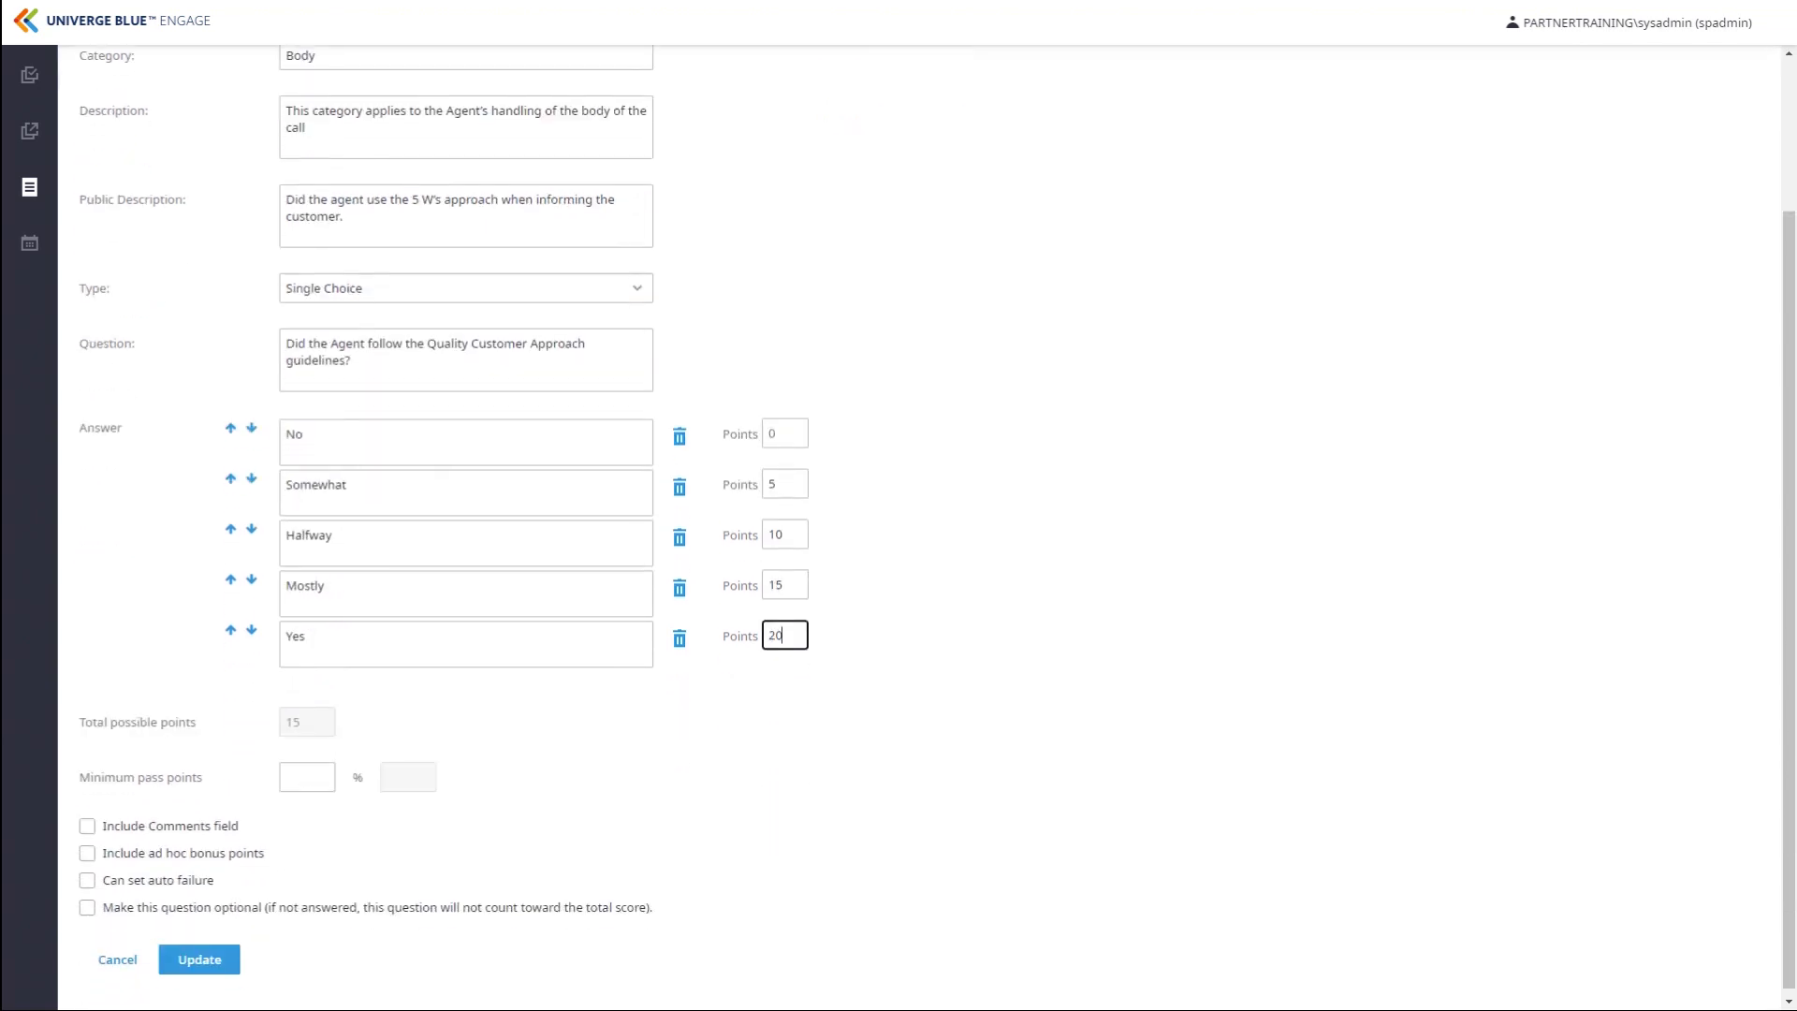
{"action": "scroll", "coordinate": [898, 524], "scroll_direction": "up", "scroll_amount": 2}
{"action": "key", "text": "Tab"}
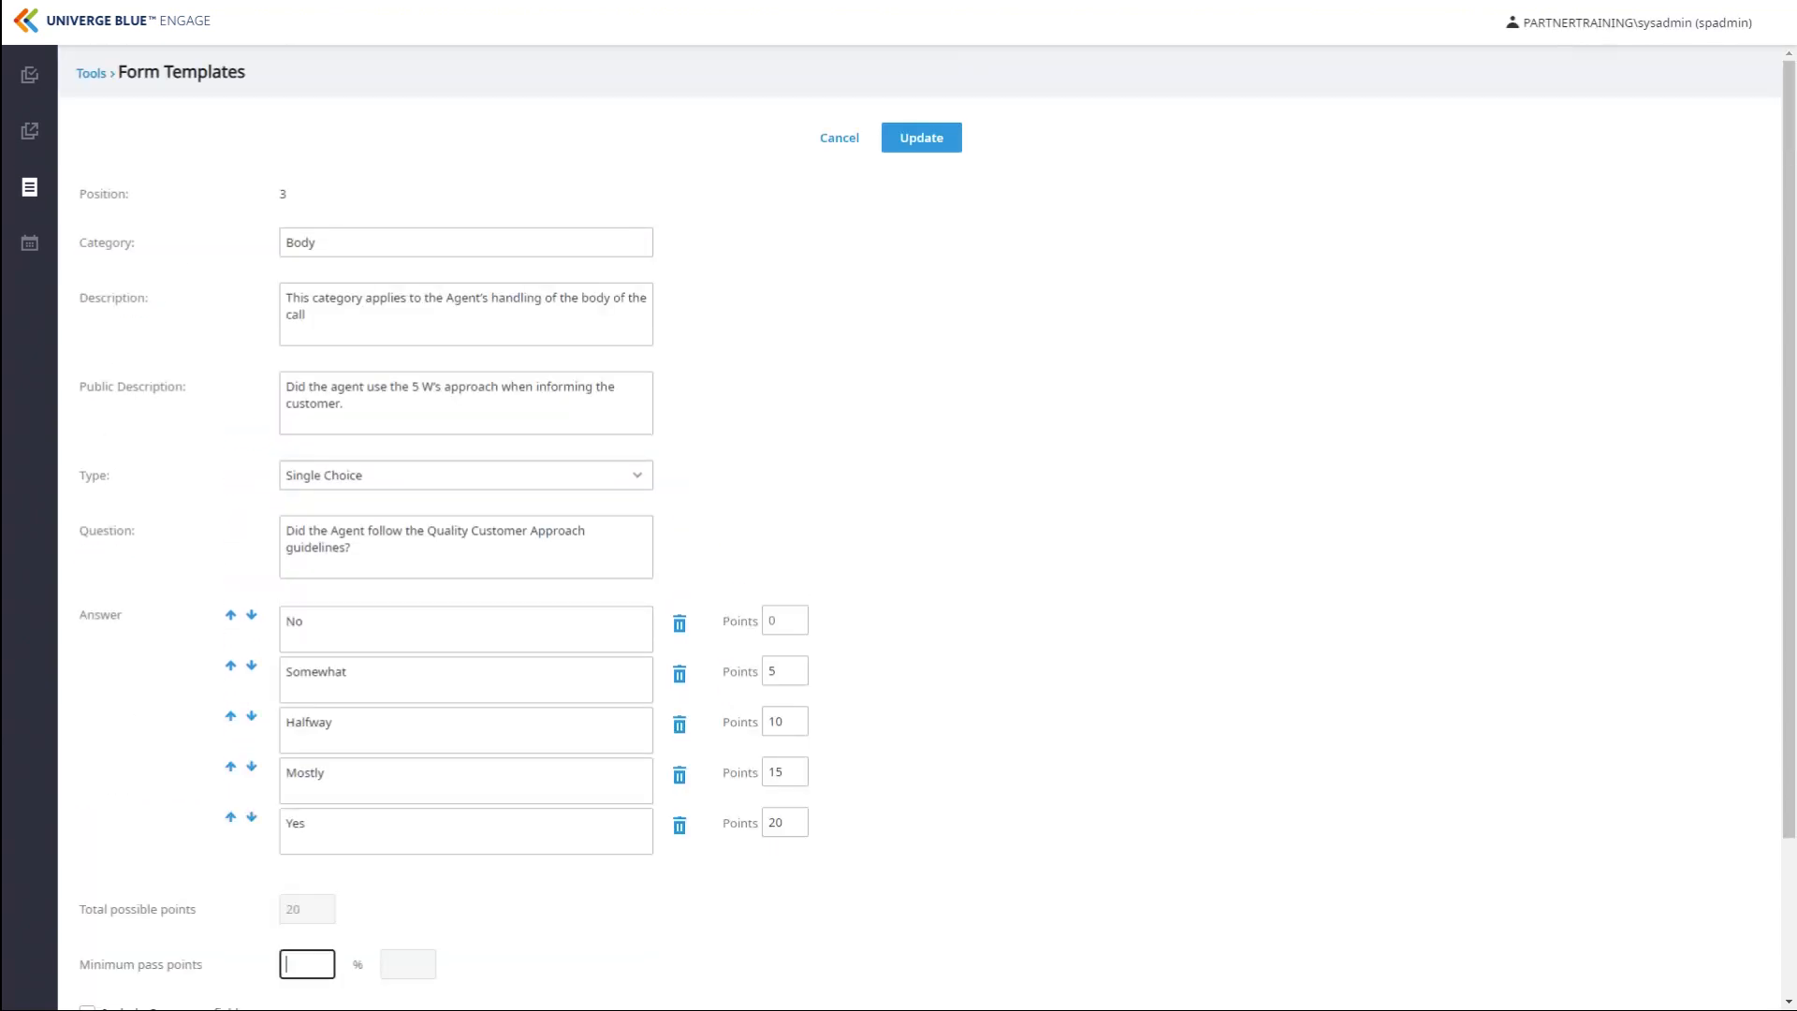
{"action": "type", "text": "10"}
{"action": "scroll", "coordinate": [898, 524], "scroll_direction": "down", "scroll_amount": 2}
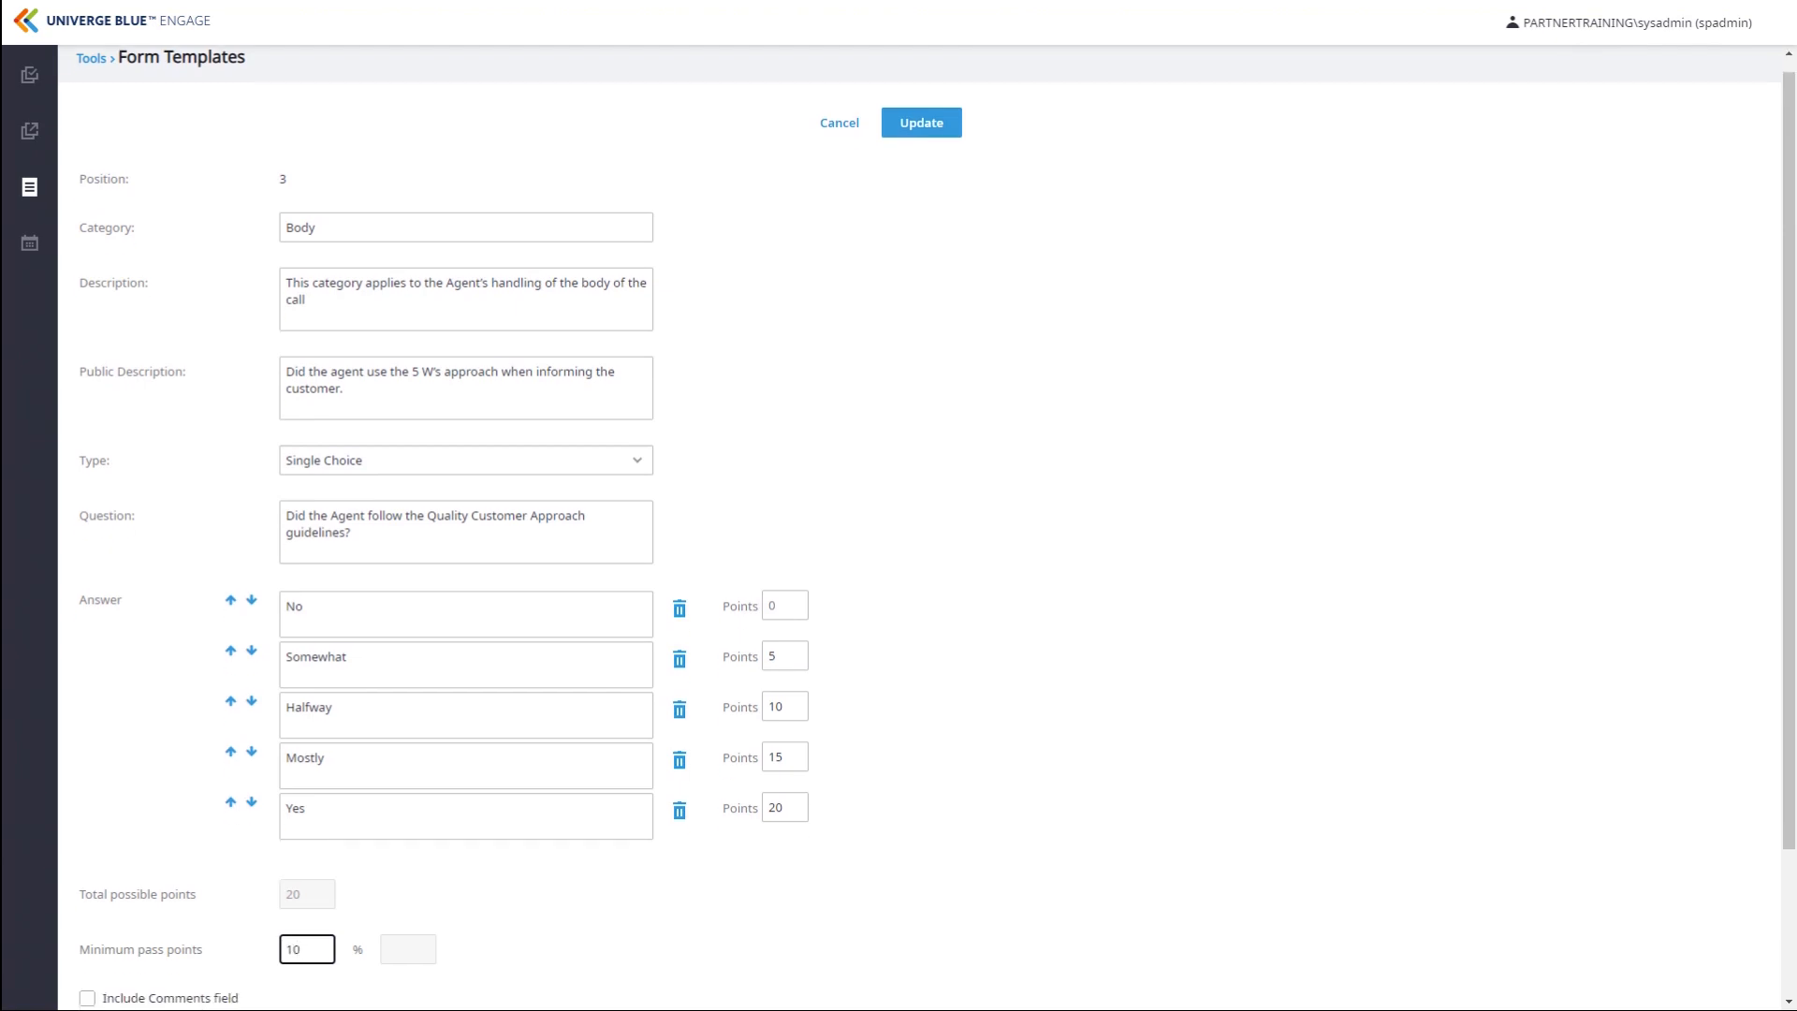
{"action": "left_click", "coordinate": [561, 795]}
{"action": "scroll", "coordinate": [899, 524], "scroll_direction": "down", "scroll_amount": 2}
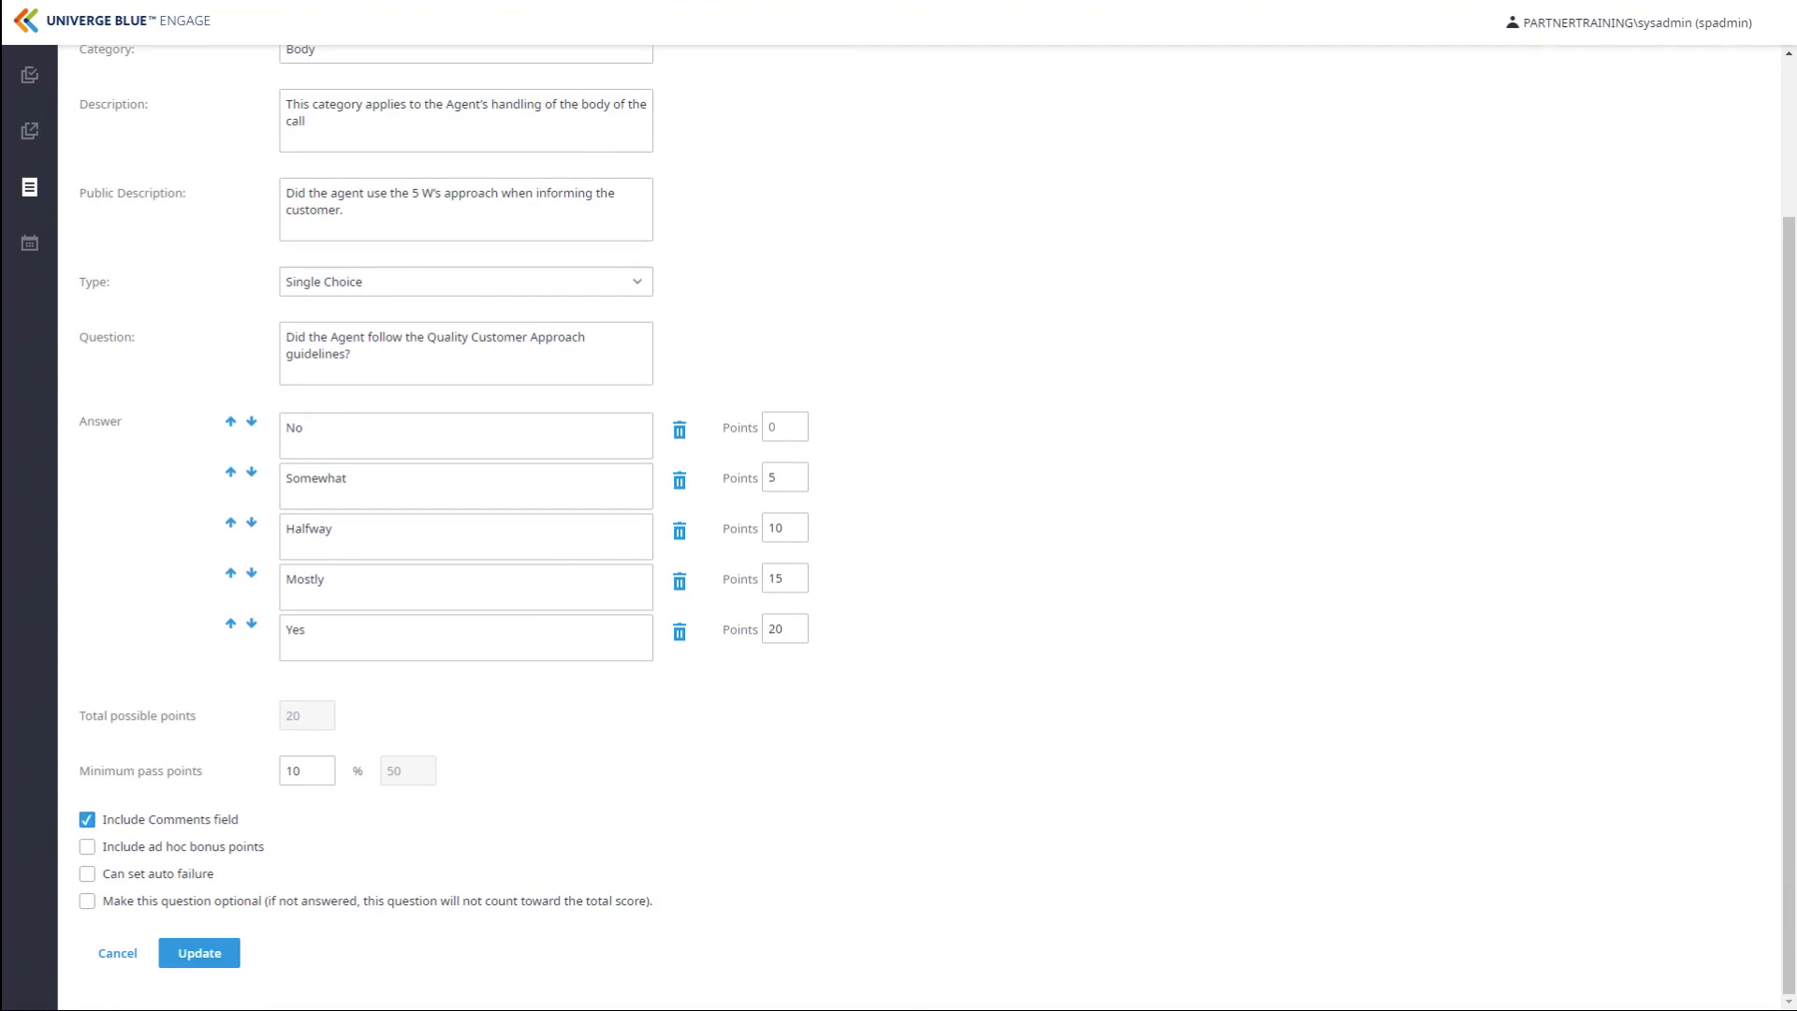
{"action": "left_click", "coordinate": [87, 847]}
{"action": "left_click", "coordinate": [195, 954]}
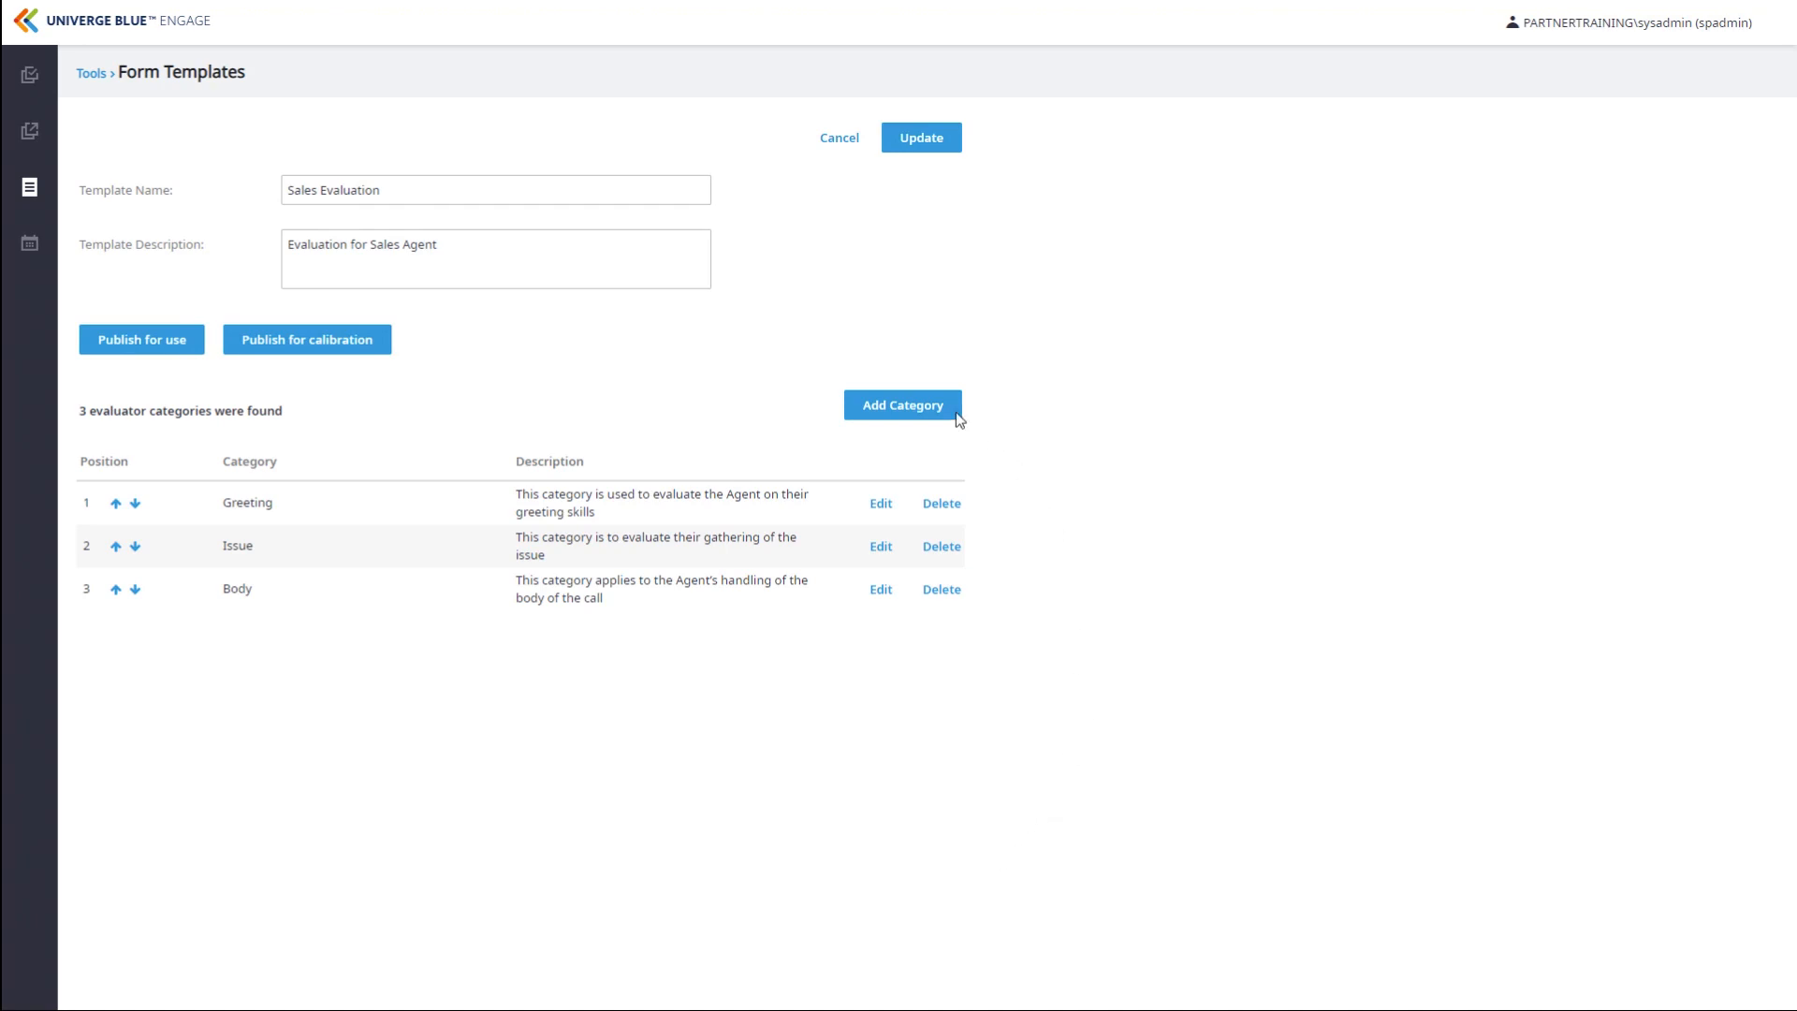
Add a Multi Choice category named "Wrap" with the description "Category for the closing of the call"
{"action": "left_click", "coordinate": [909, 409]}
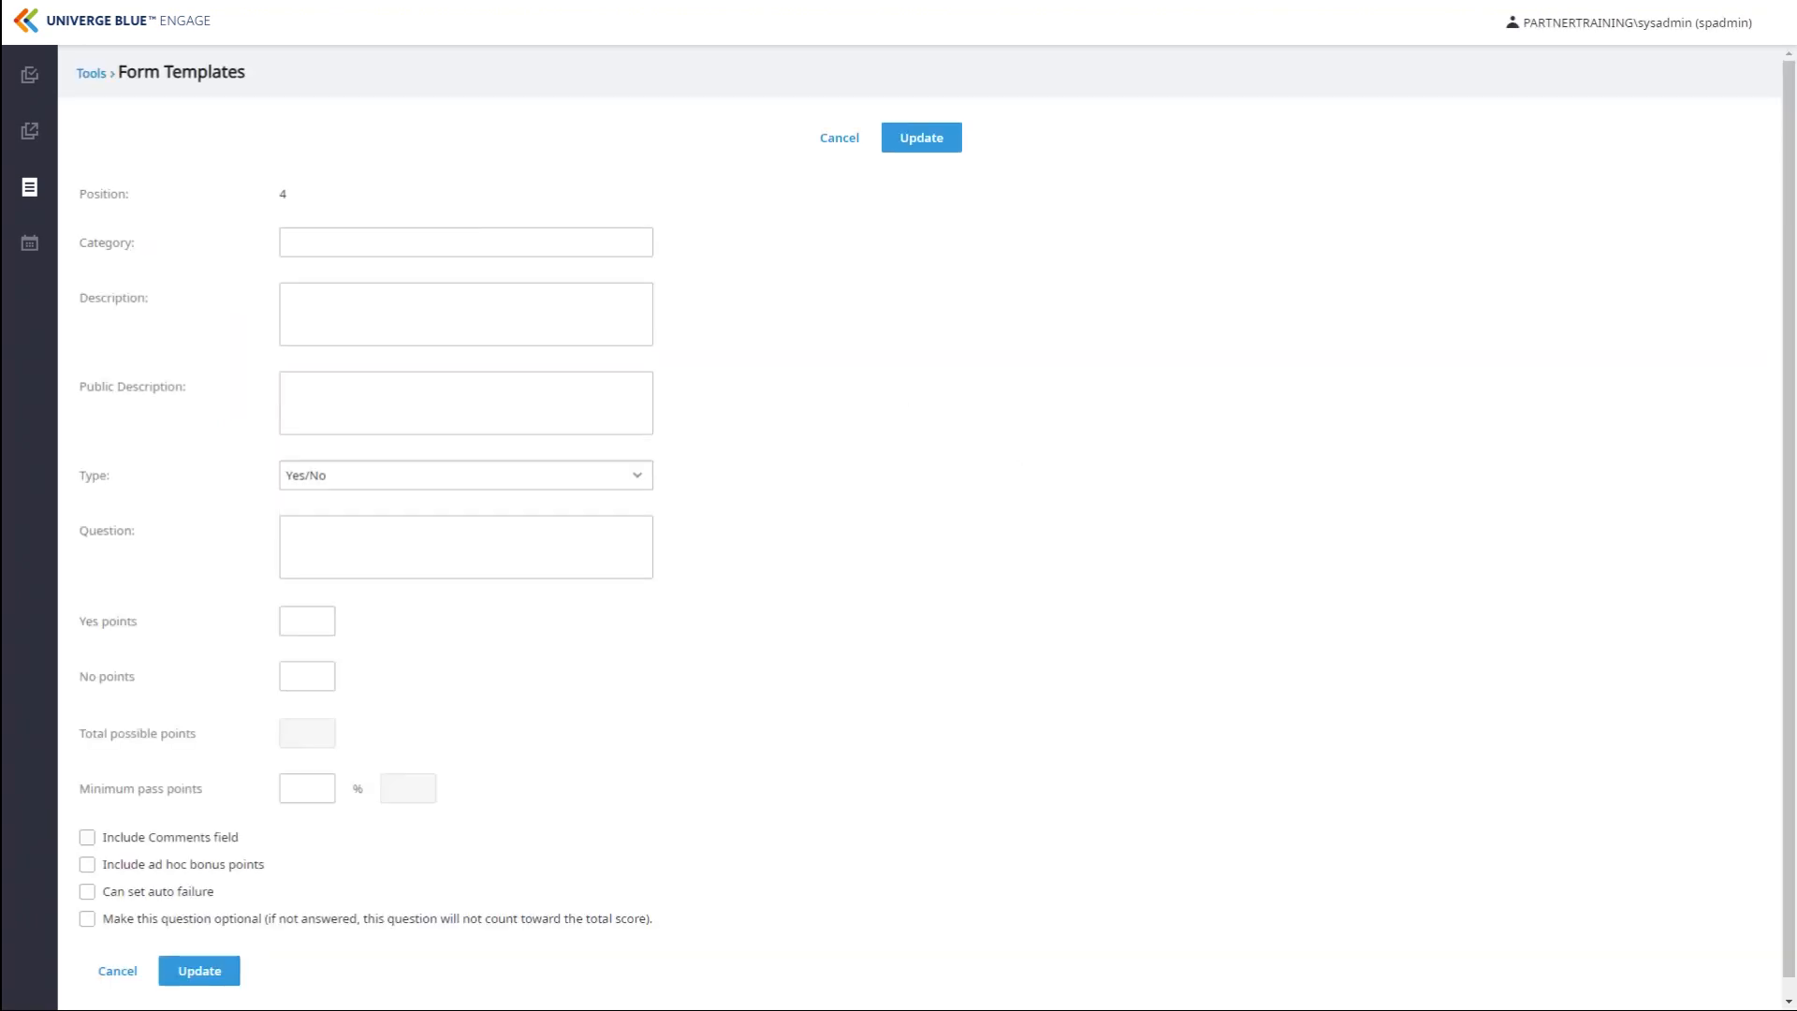
{"action": "left_click", "coordinate": [466, 476]}
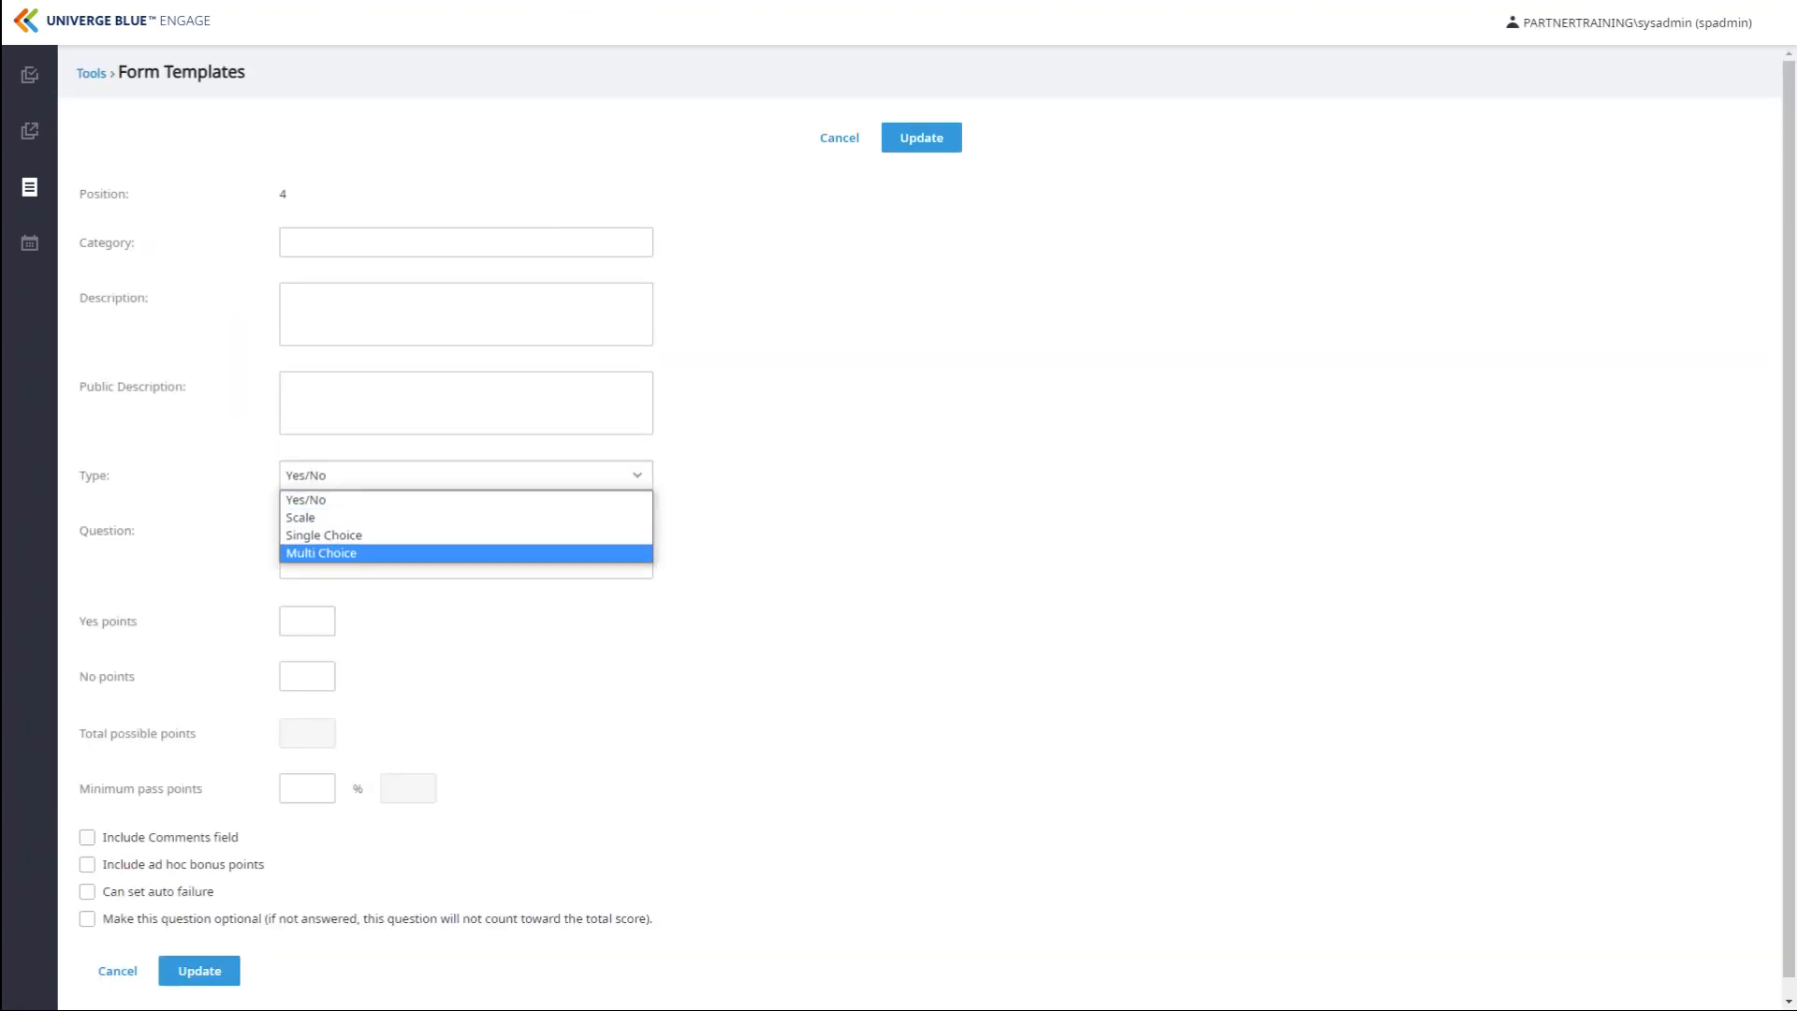
{"action": "left_click", "coordinate": [336, 553]}
{"action": "left_click", "coordinate": [466, 242]}
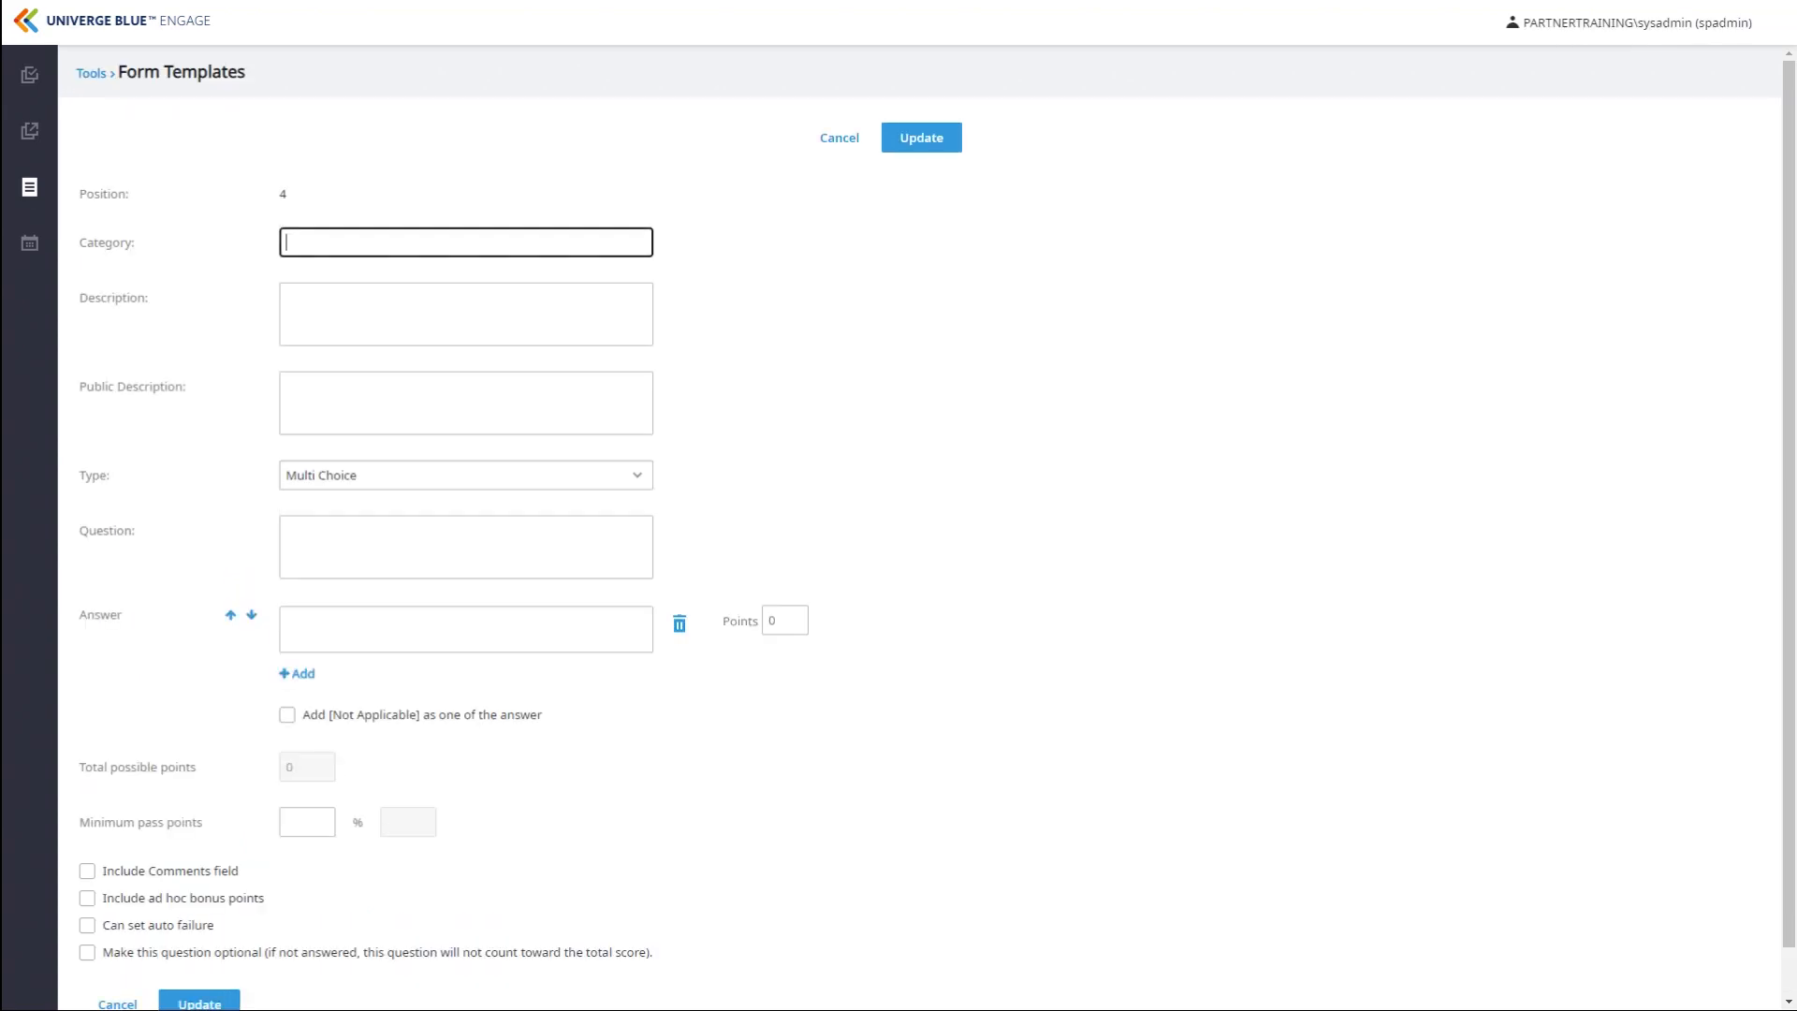
{"action": "type", "text": "Wrap"}
{"action": "key", "text": "Tab"}
{"action": "type", "text": "Category for the closing of the call"}
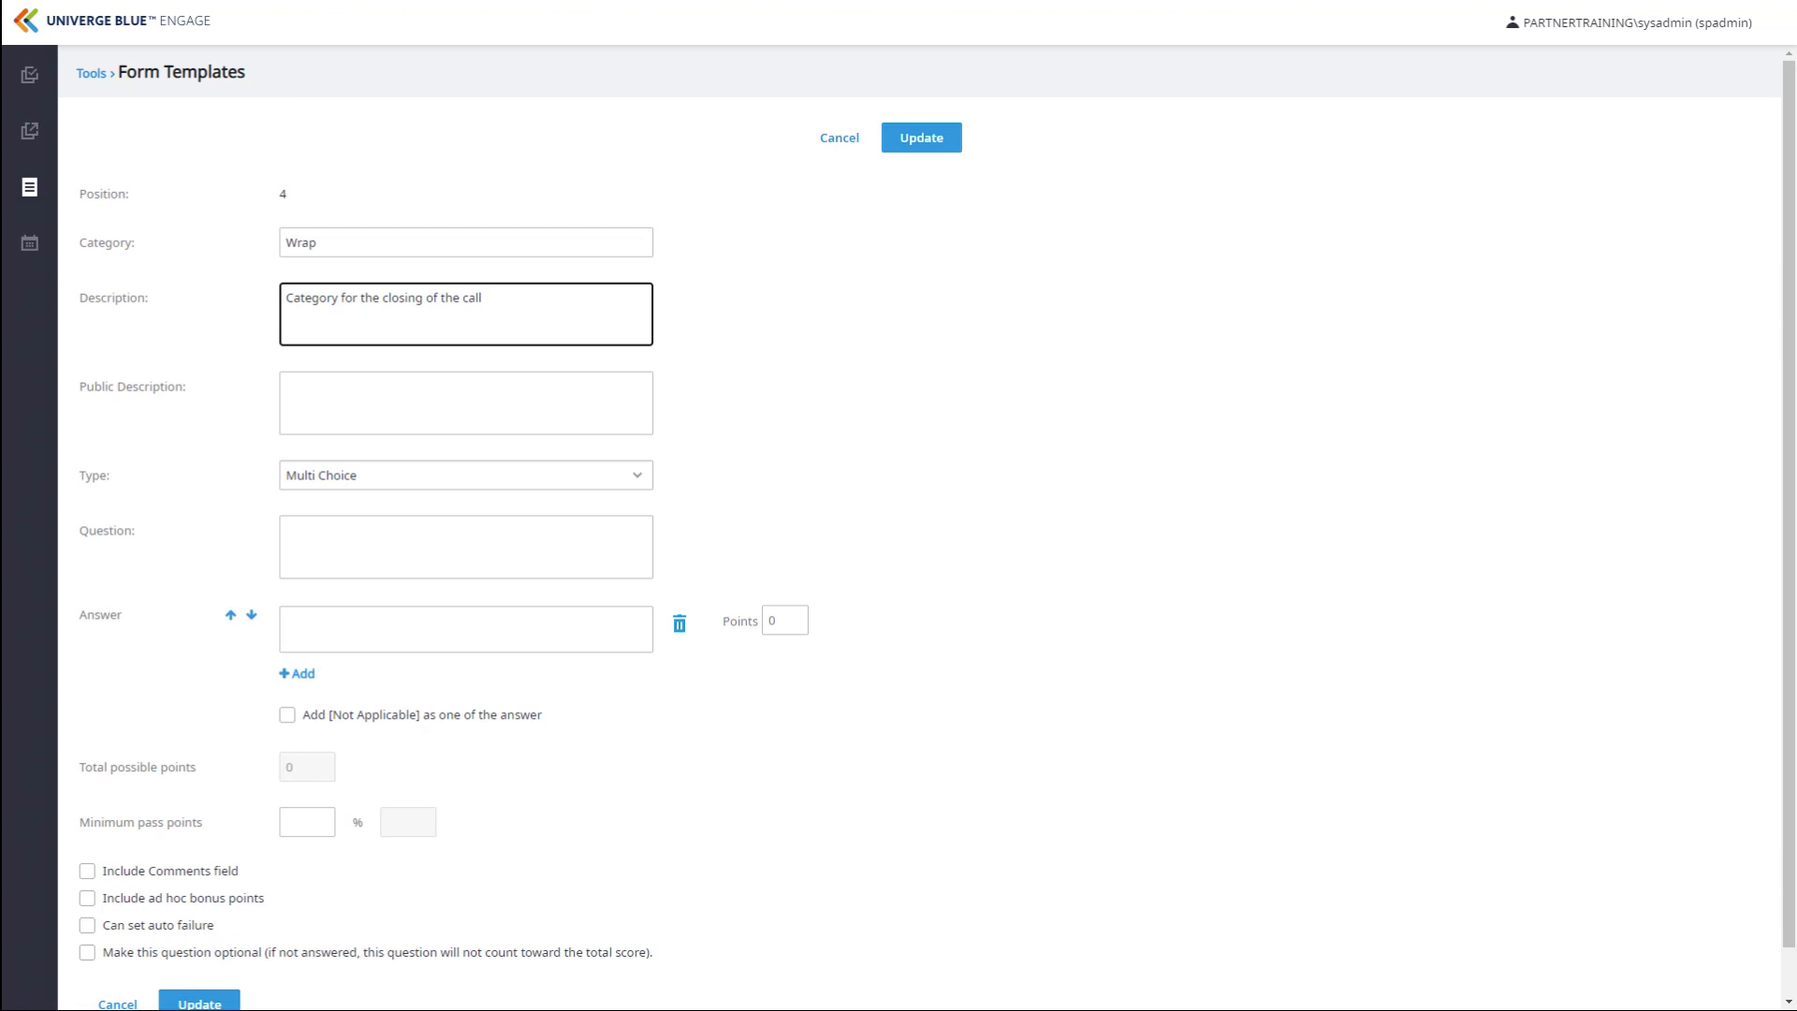
Enter the public description "The Agent needs to cover steps: Verify, Company, Name, Case, Chat, URL." and the question "Did the Agent execute the proper Closing?"
{"action": "key", "text": "Tab"}
{"action": "type", "text": "The Agent needs to cover steps: Verify, Company, Name, Case, Chat, URL"}
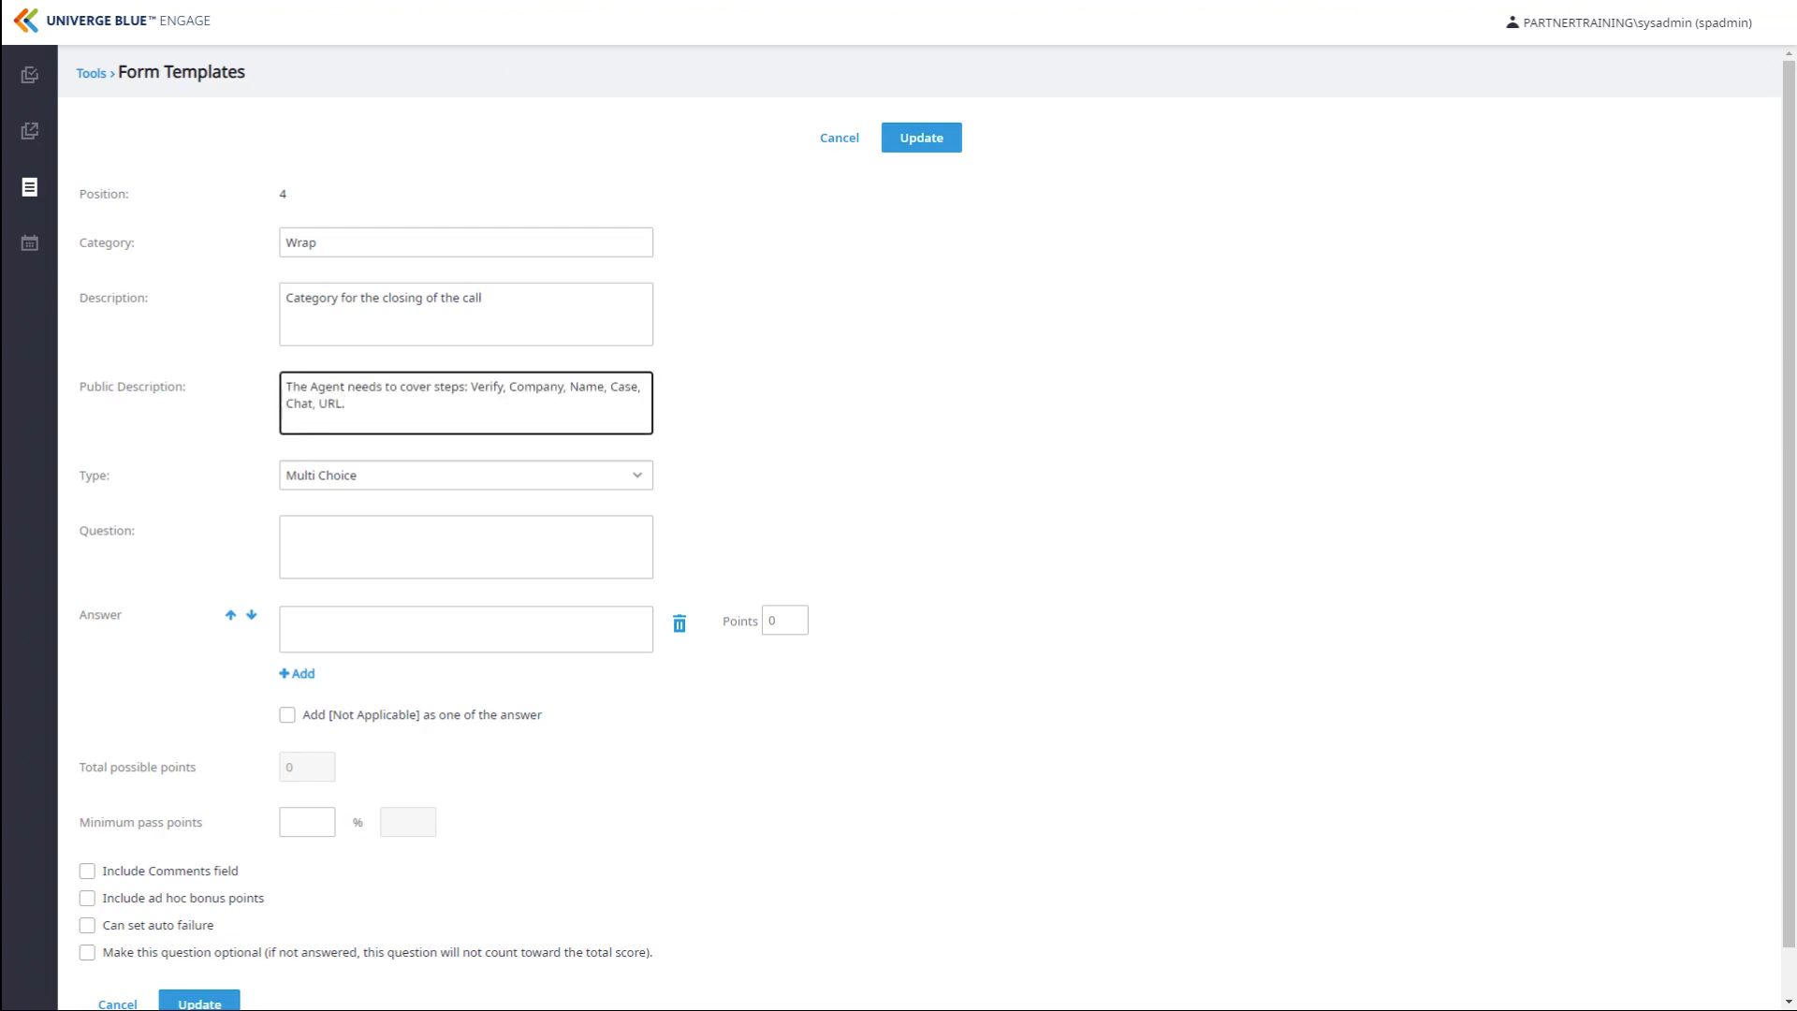
{"action": "key", "text": "Tab"}
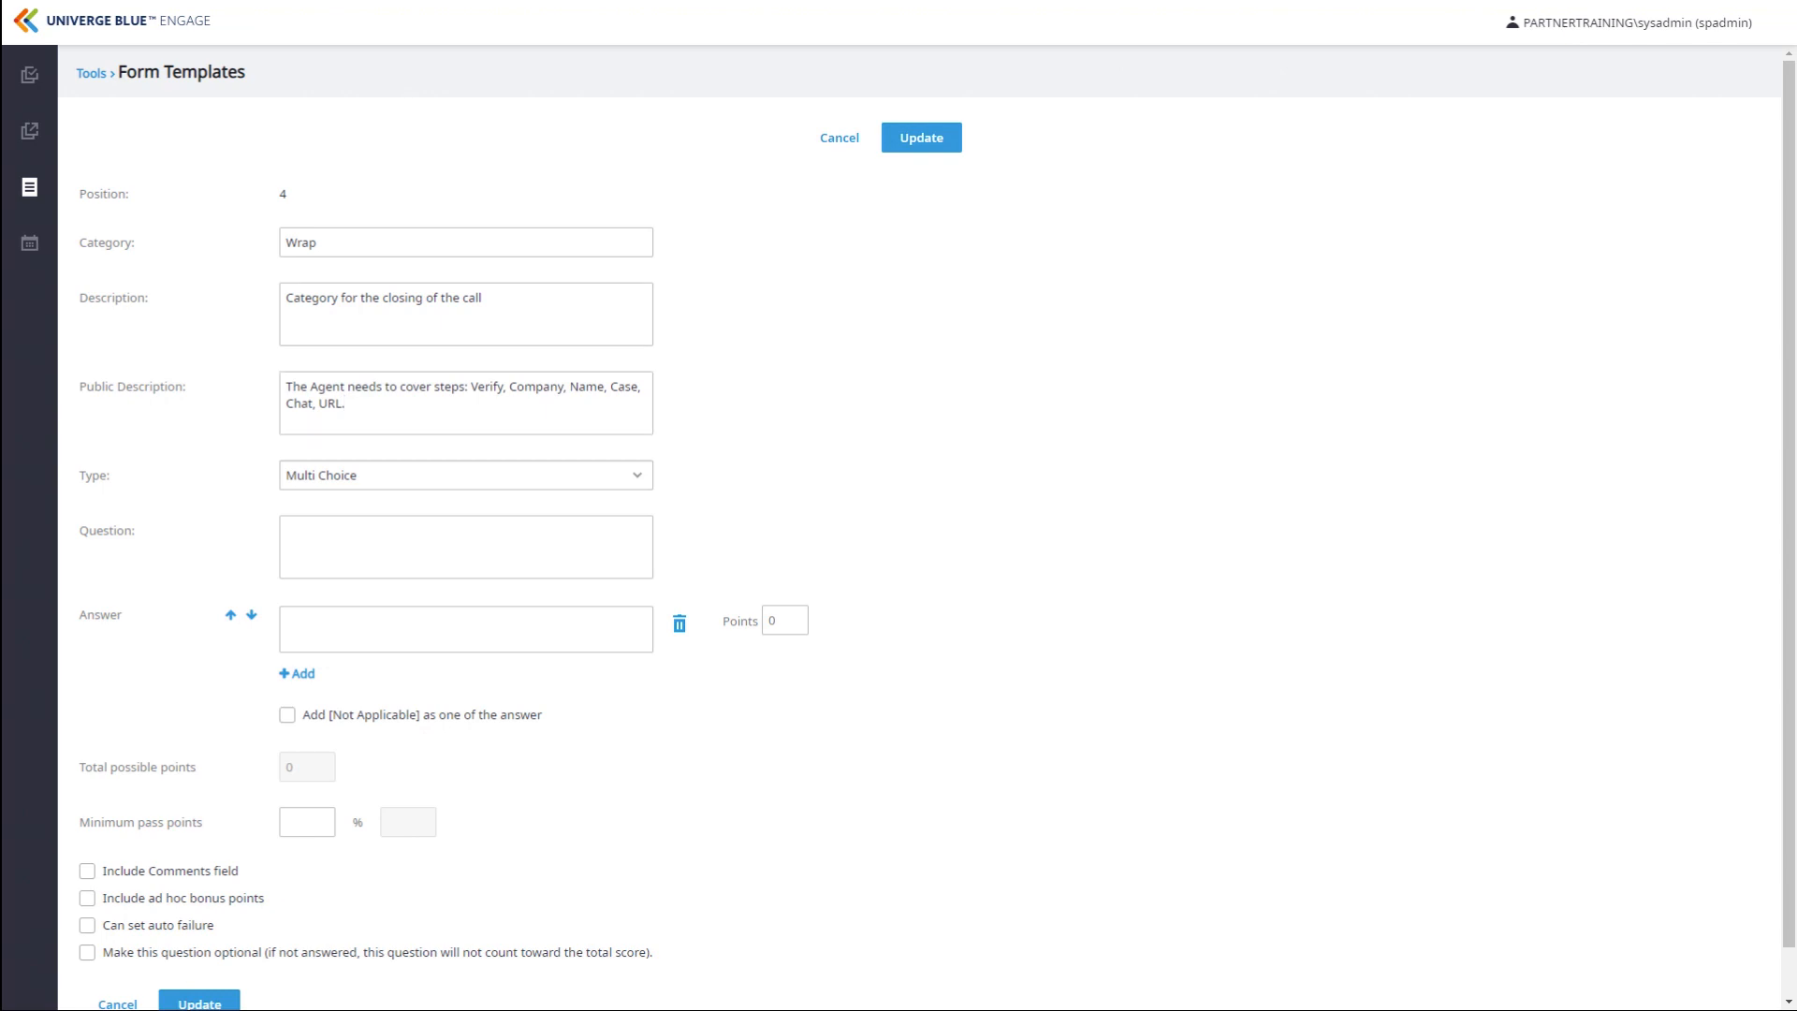
{"action": "key", "text": "Tab"}
{"action": "type", "text": "Did the Agent execute the proper Closing?"}
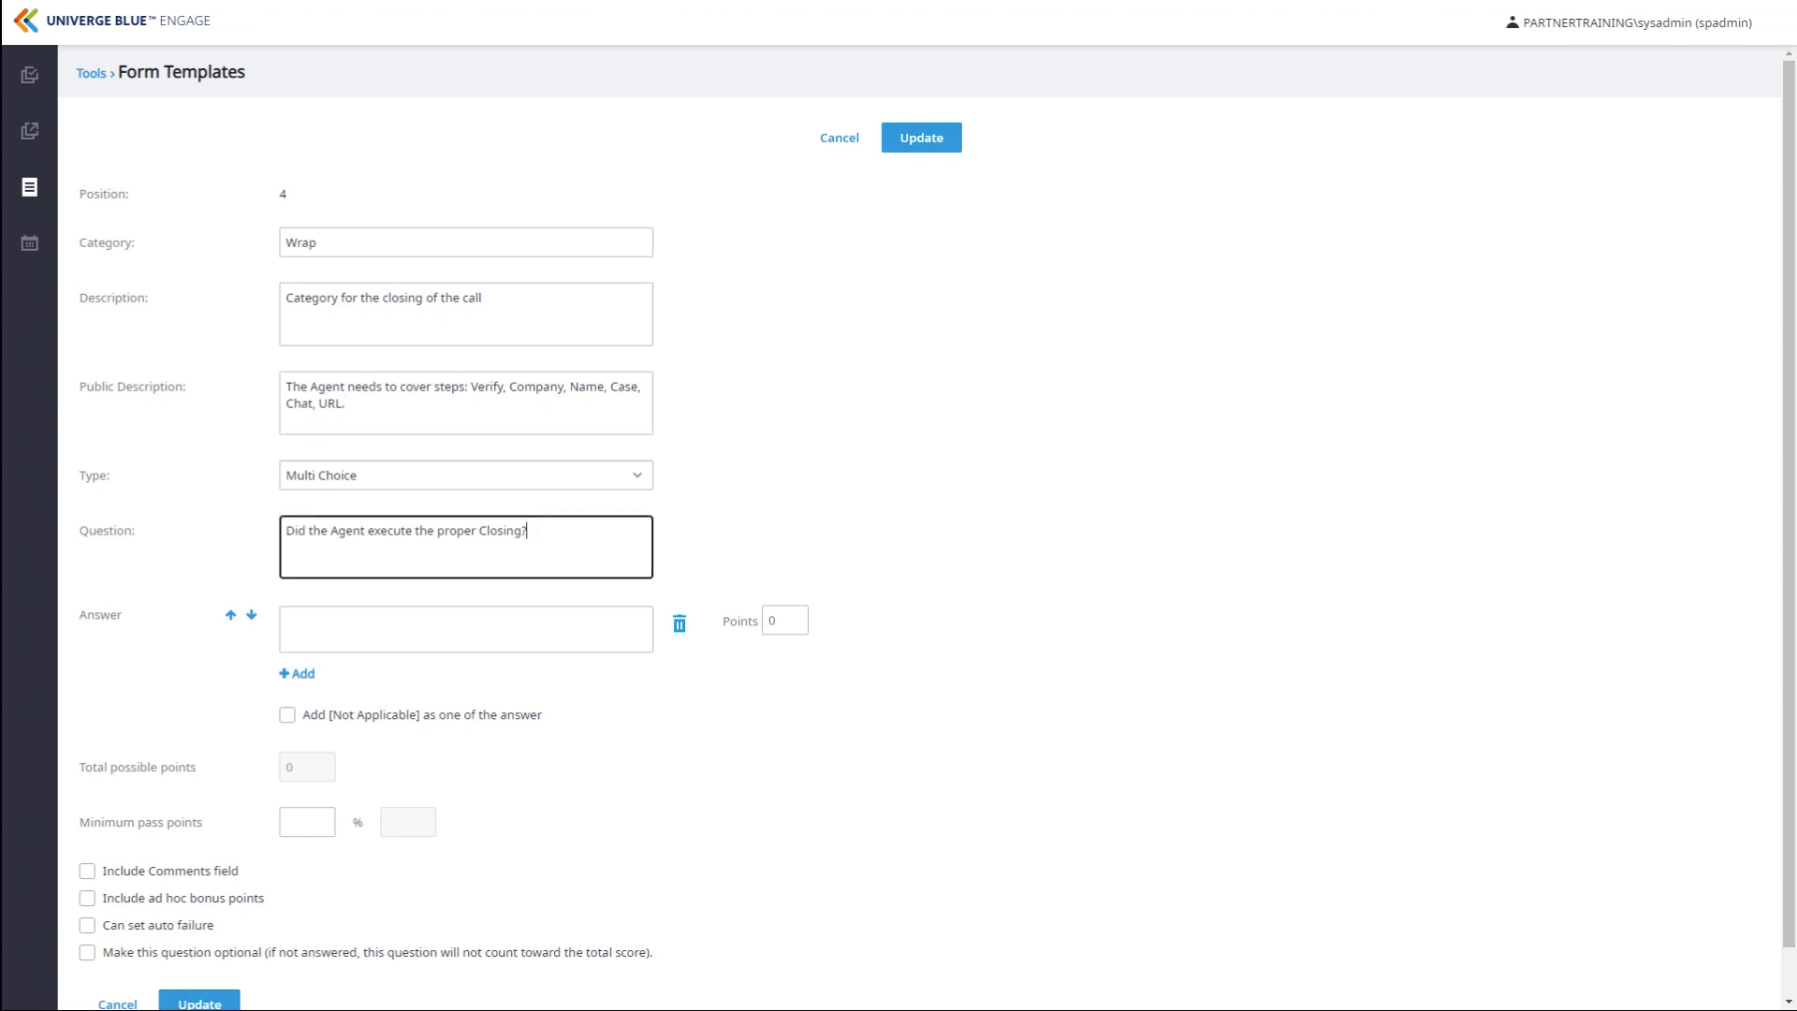
Enter "Verify Completion of inquiry" as the first answer, worth 5 points
{"action": "key", "text": "Tab"}
{"action": "type", "text": "V"}
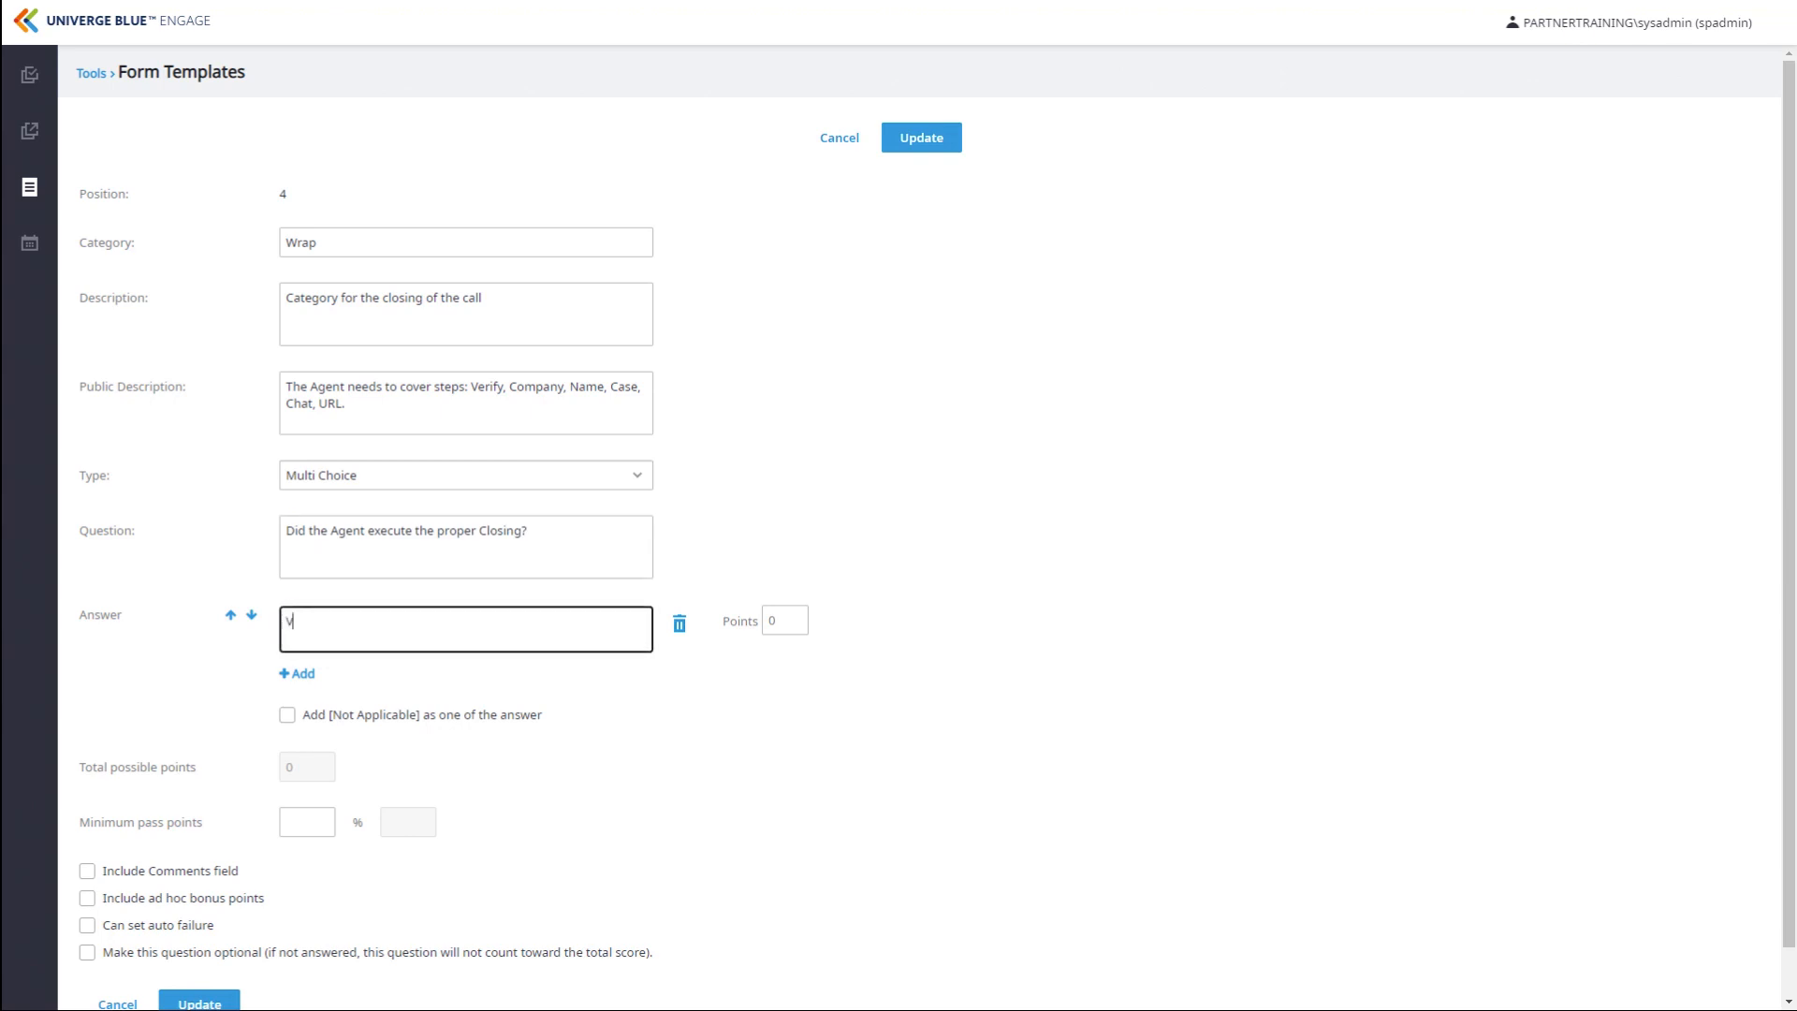
{"action": "type", "text": "erify Completion"}
{"action": "type", "text": "of inquiry"}
{"action": "key", "text": "Tab"}
{"action": "type", "text": "5"}
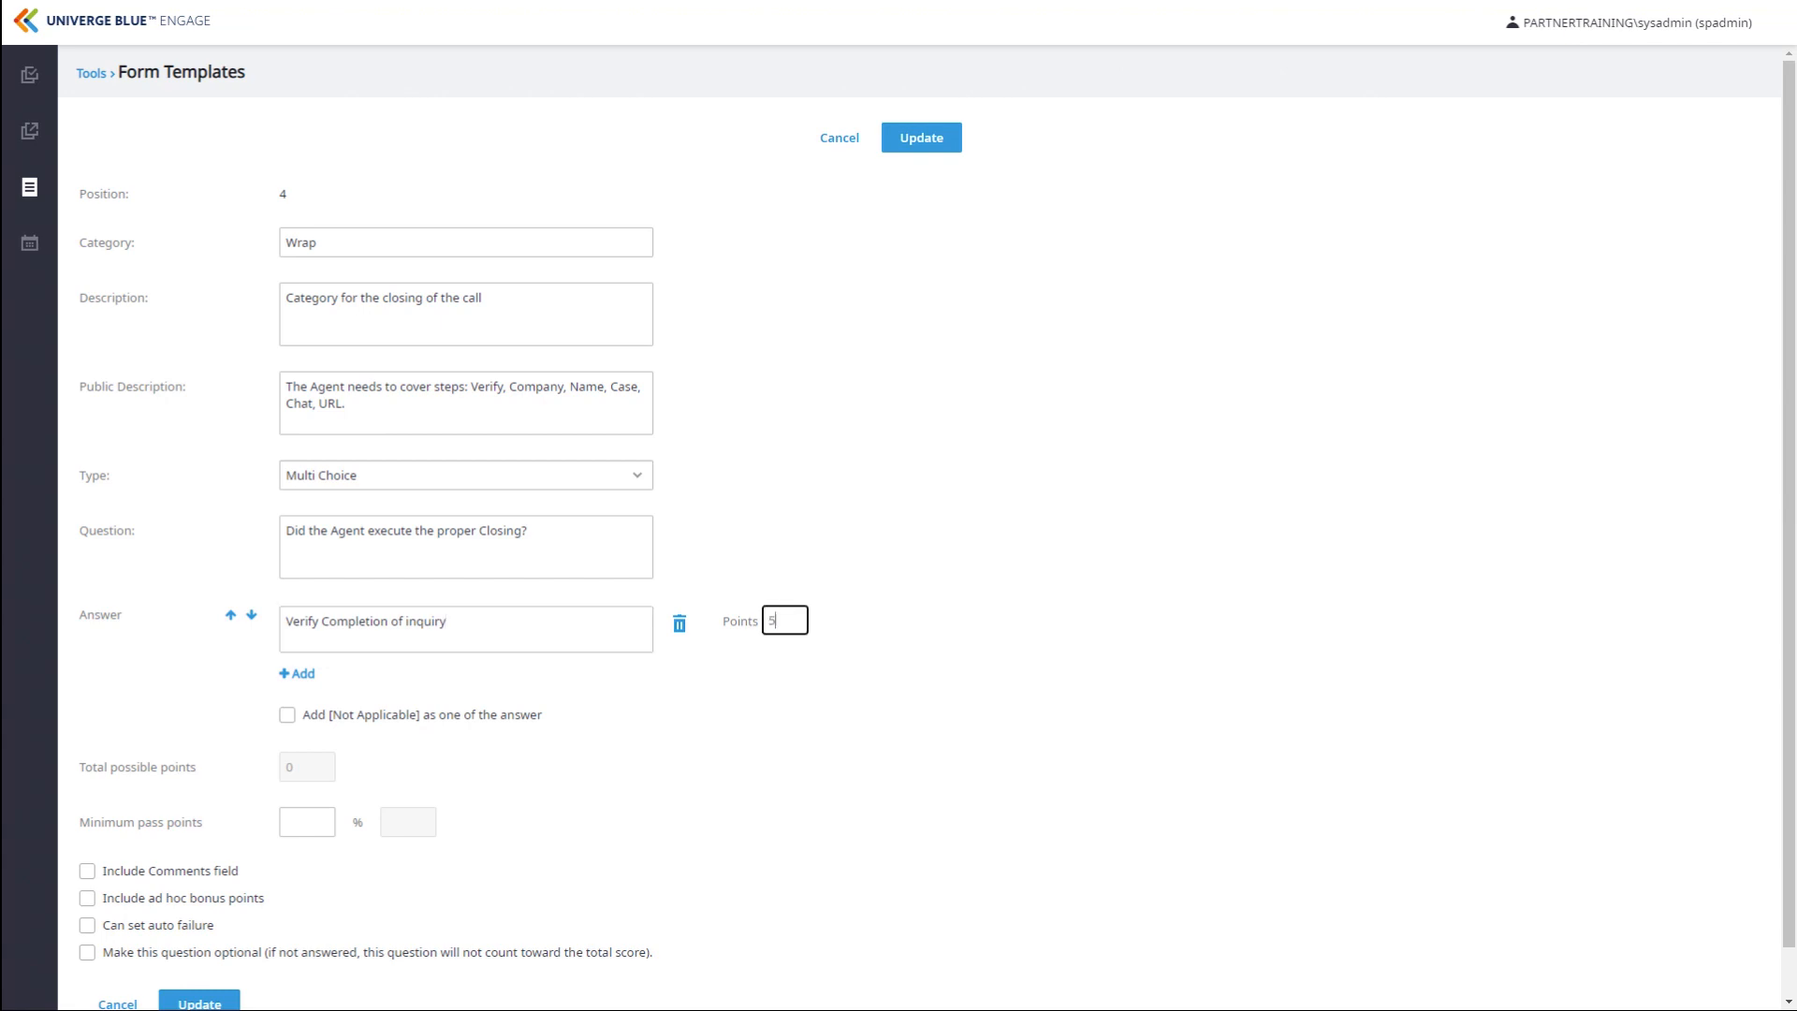
Add the answers "Company Name" and "Agent Name" to the closing question, worth 5 points each
{"action": "left_click", "coordinate": [298, 674]}
{"action": "type", "text": "Company Name"}
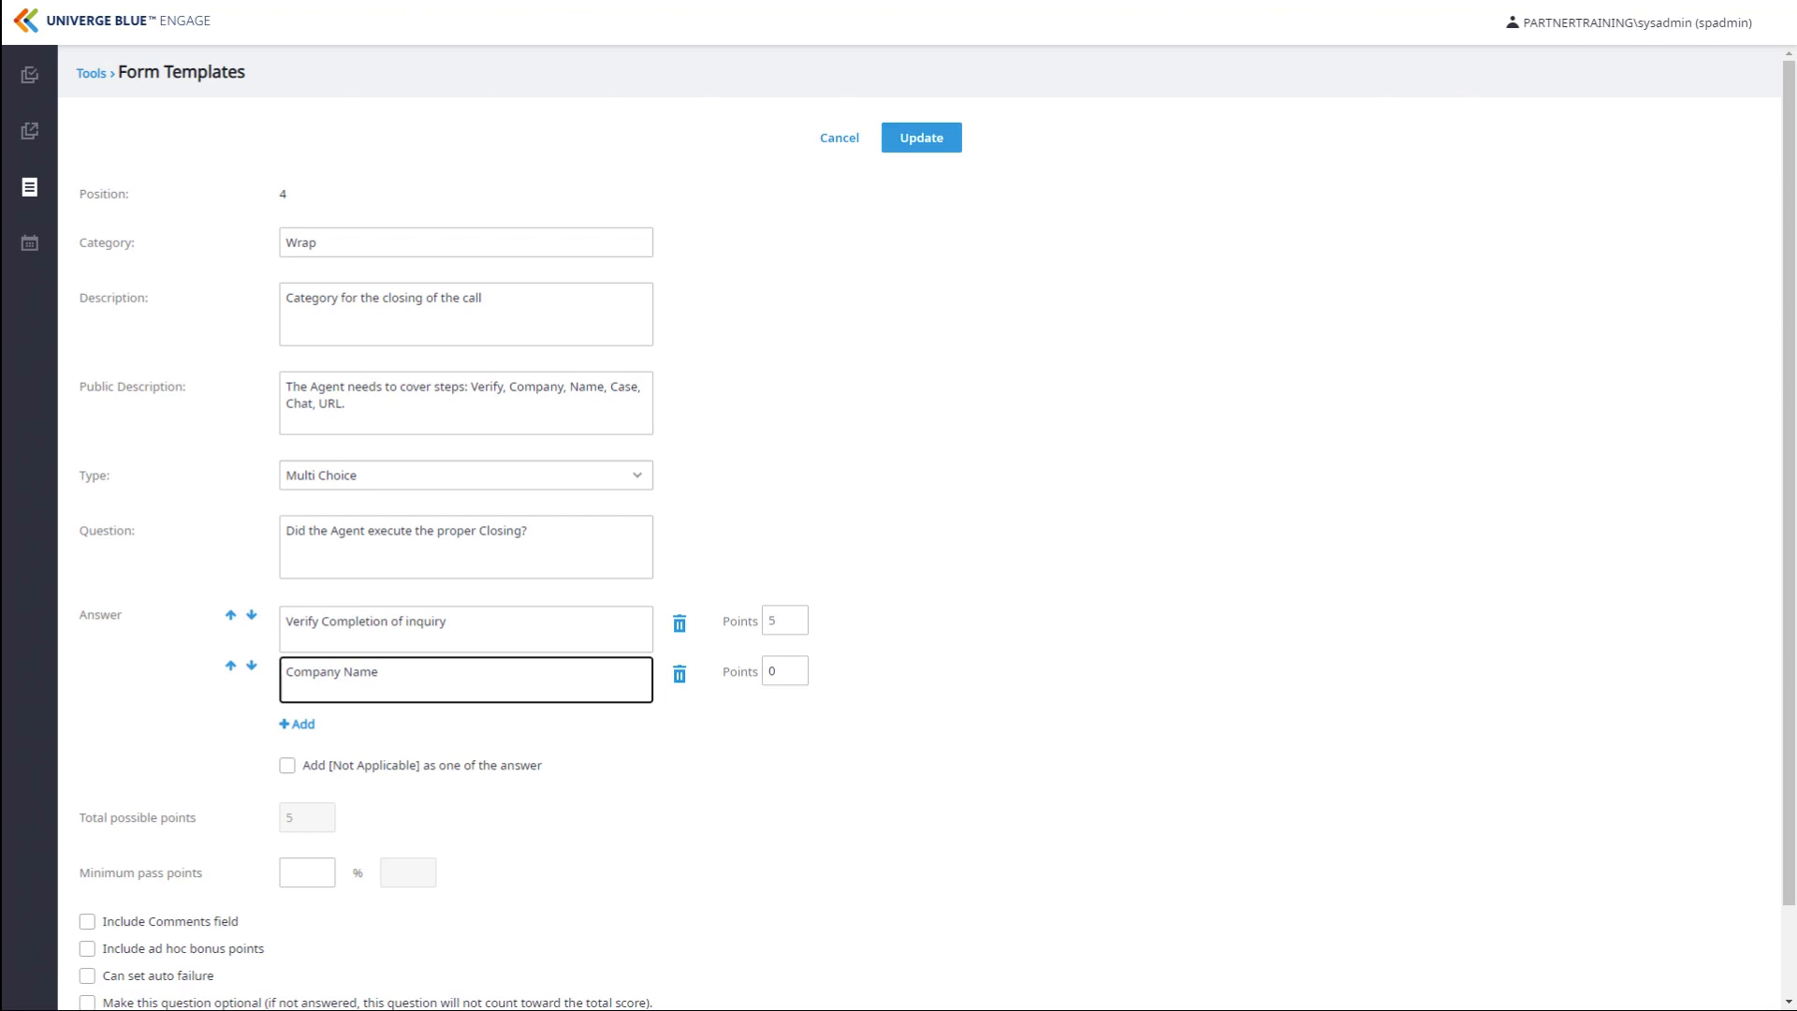
{"action": "key", "text": "Tab"}
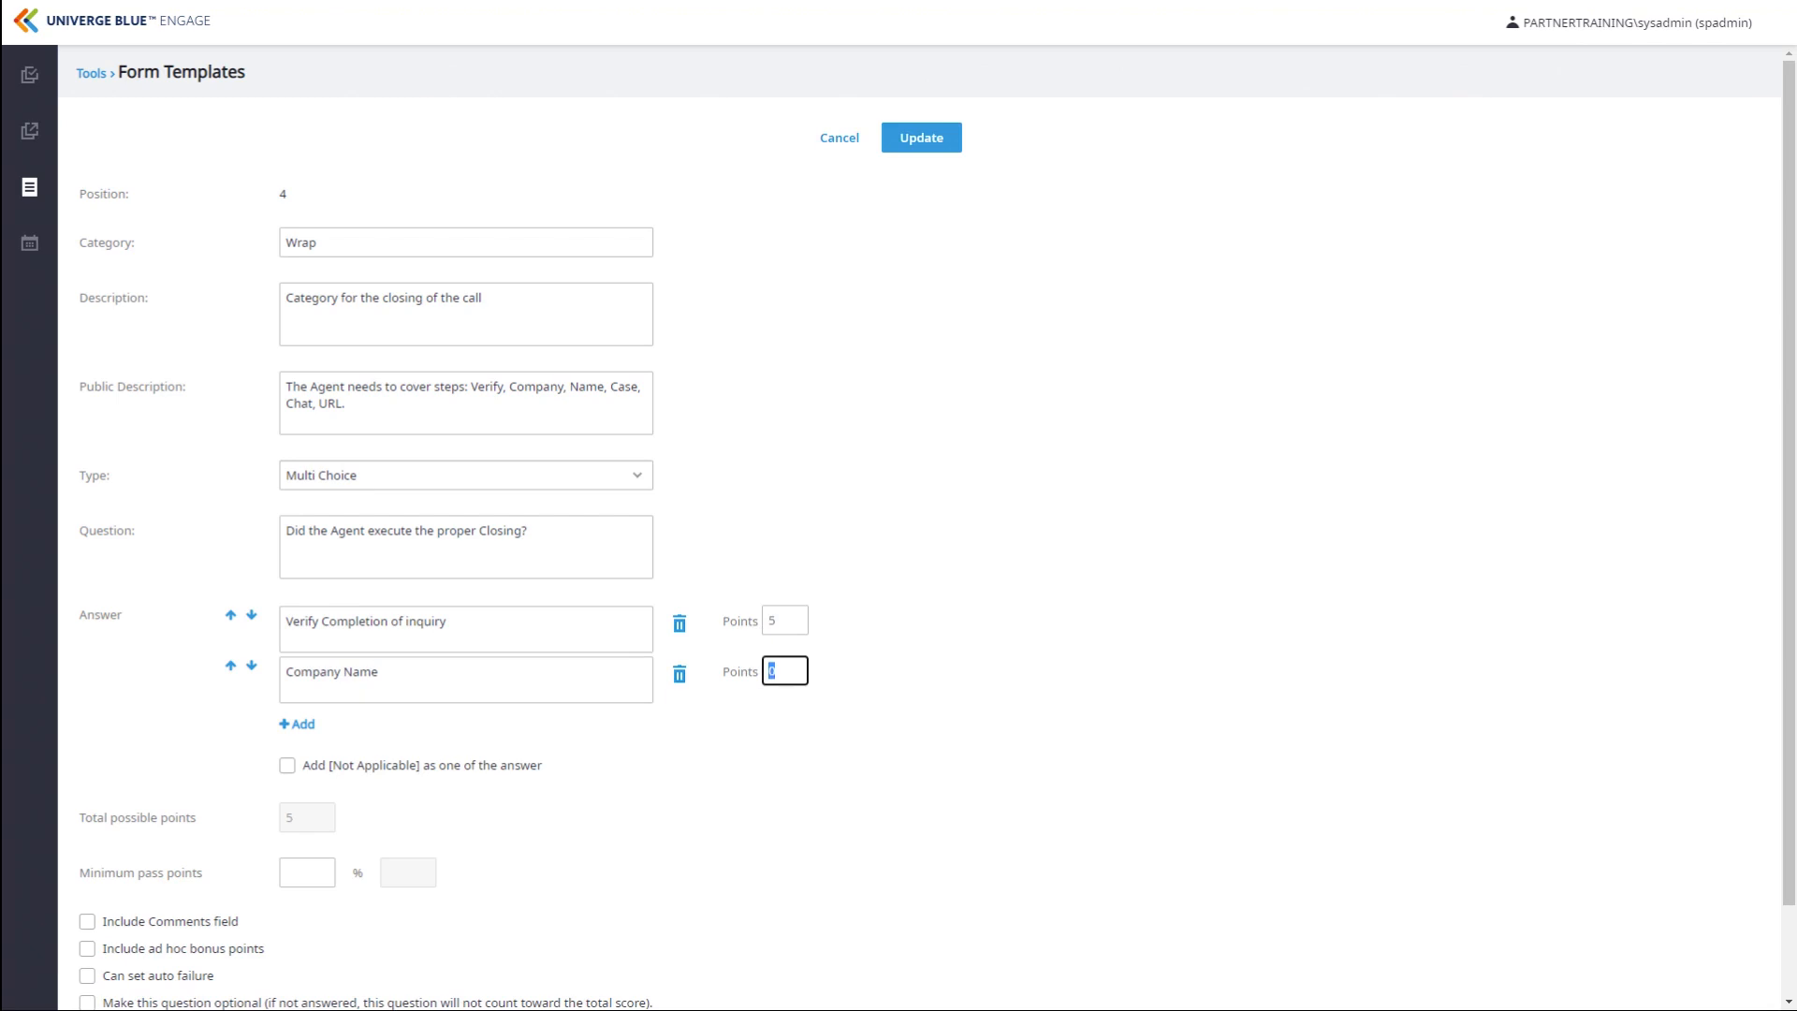
{"action": "type", "text": "5"}
{"action": "key", "text": "Tab"}
{"action": "key", "text": "Return"}
{"action": "type", "text": "A"}
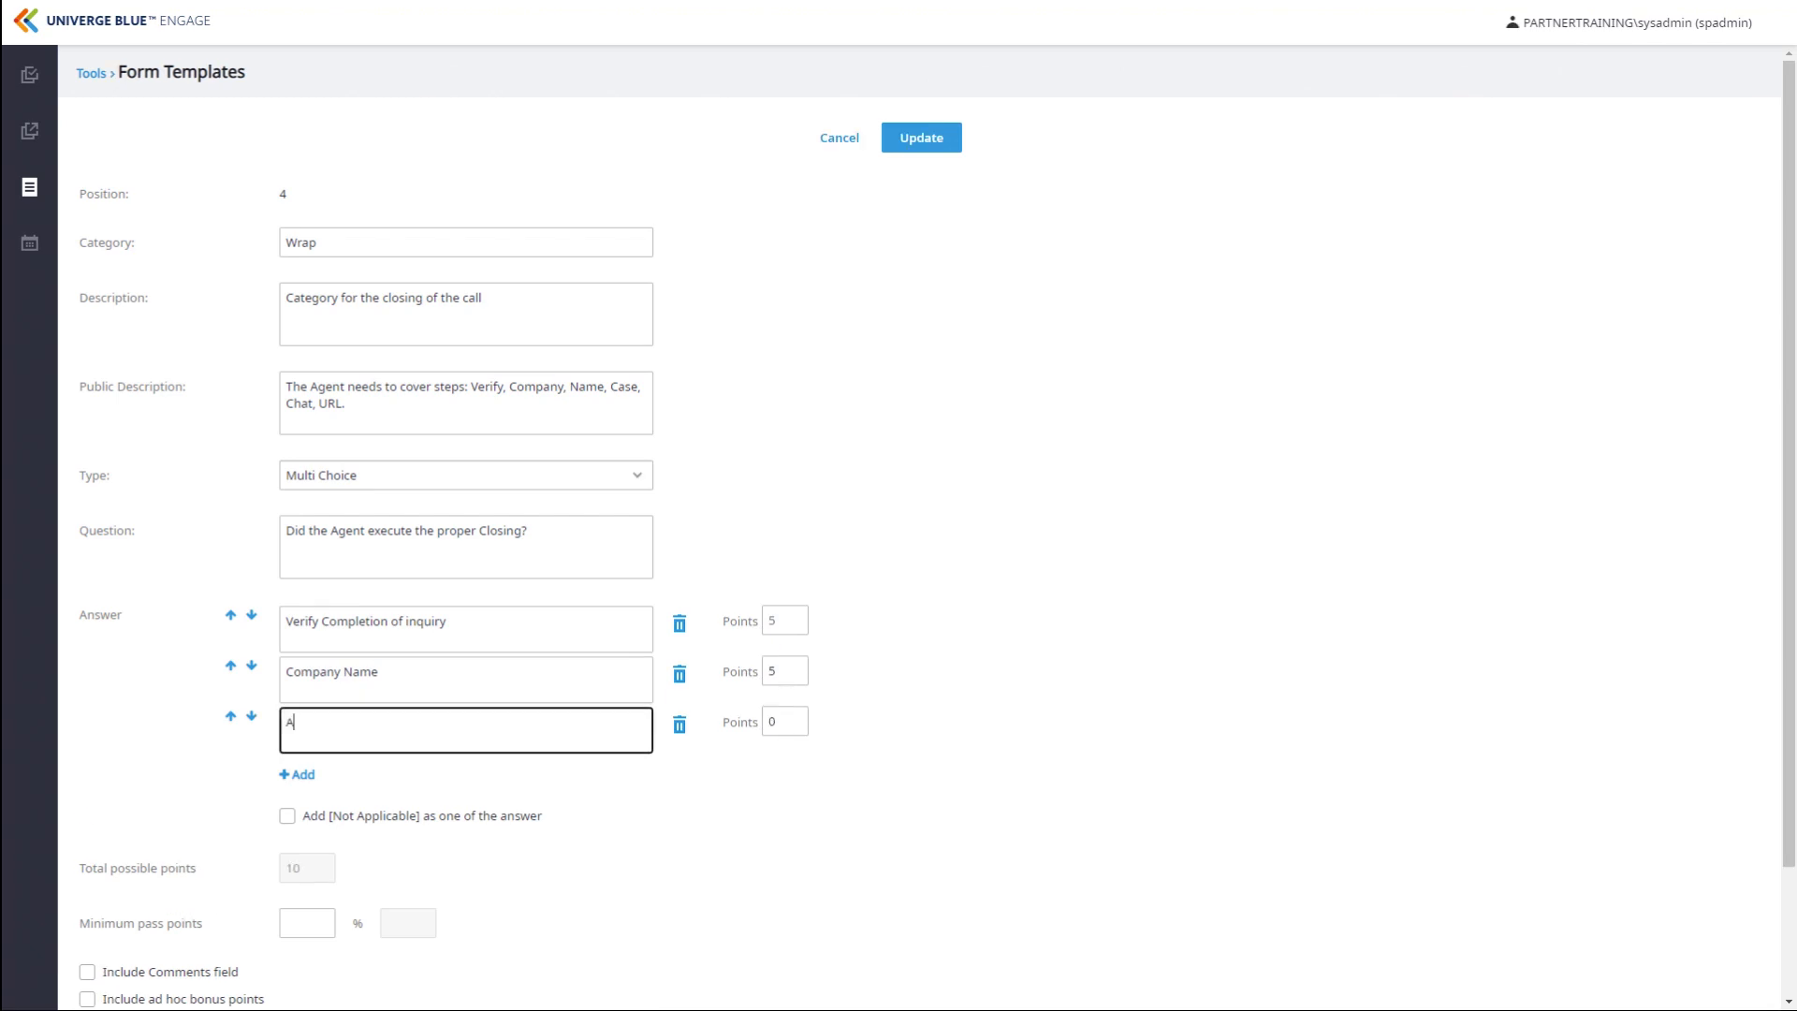
{"action": "type", "text": "gent Name"}
{"action": "key", "text": "Tab"}
{"action": "type", "text": "5"}
Add "Case #" and "URL" as the fourth and fifth answers, worth 5 points each
{"action": "key", "text": "Tab"}
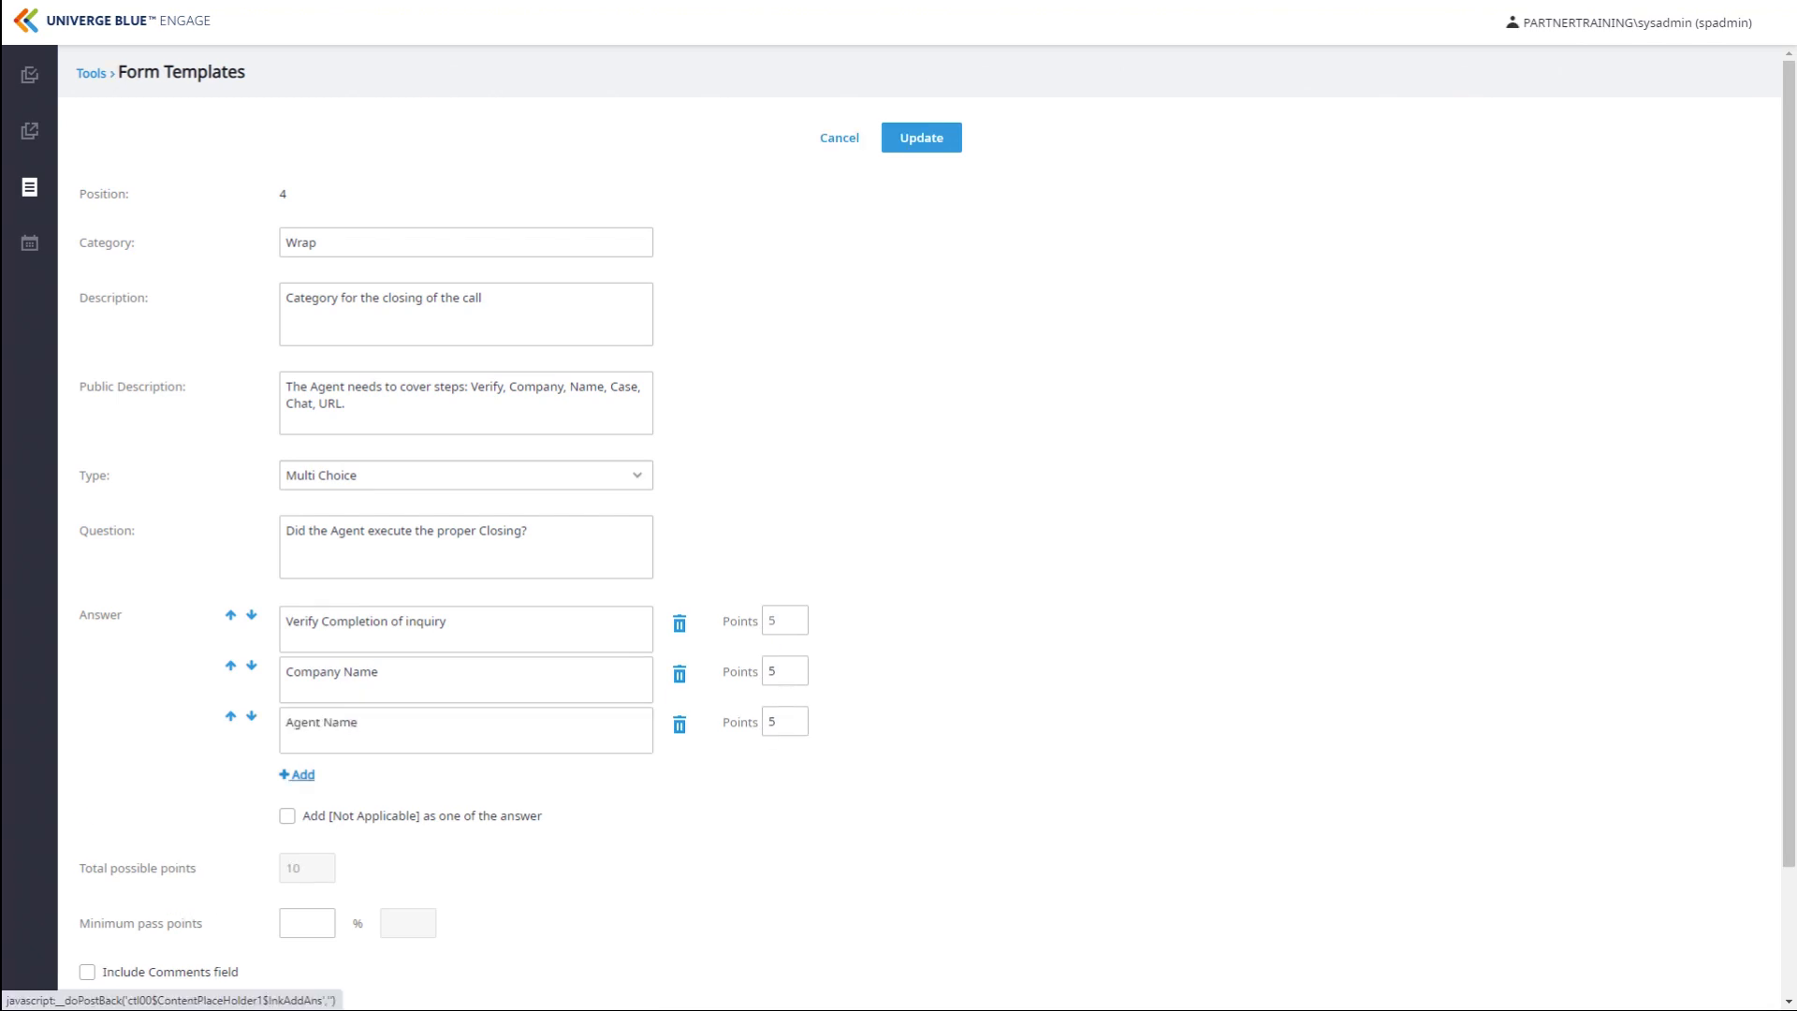
{"action": "key", "text": "Return"}
{"action": "type", "text": "Case #"}
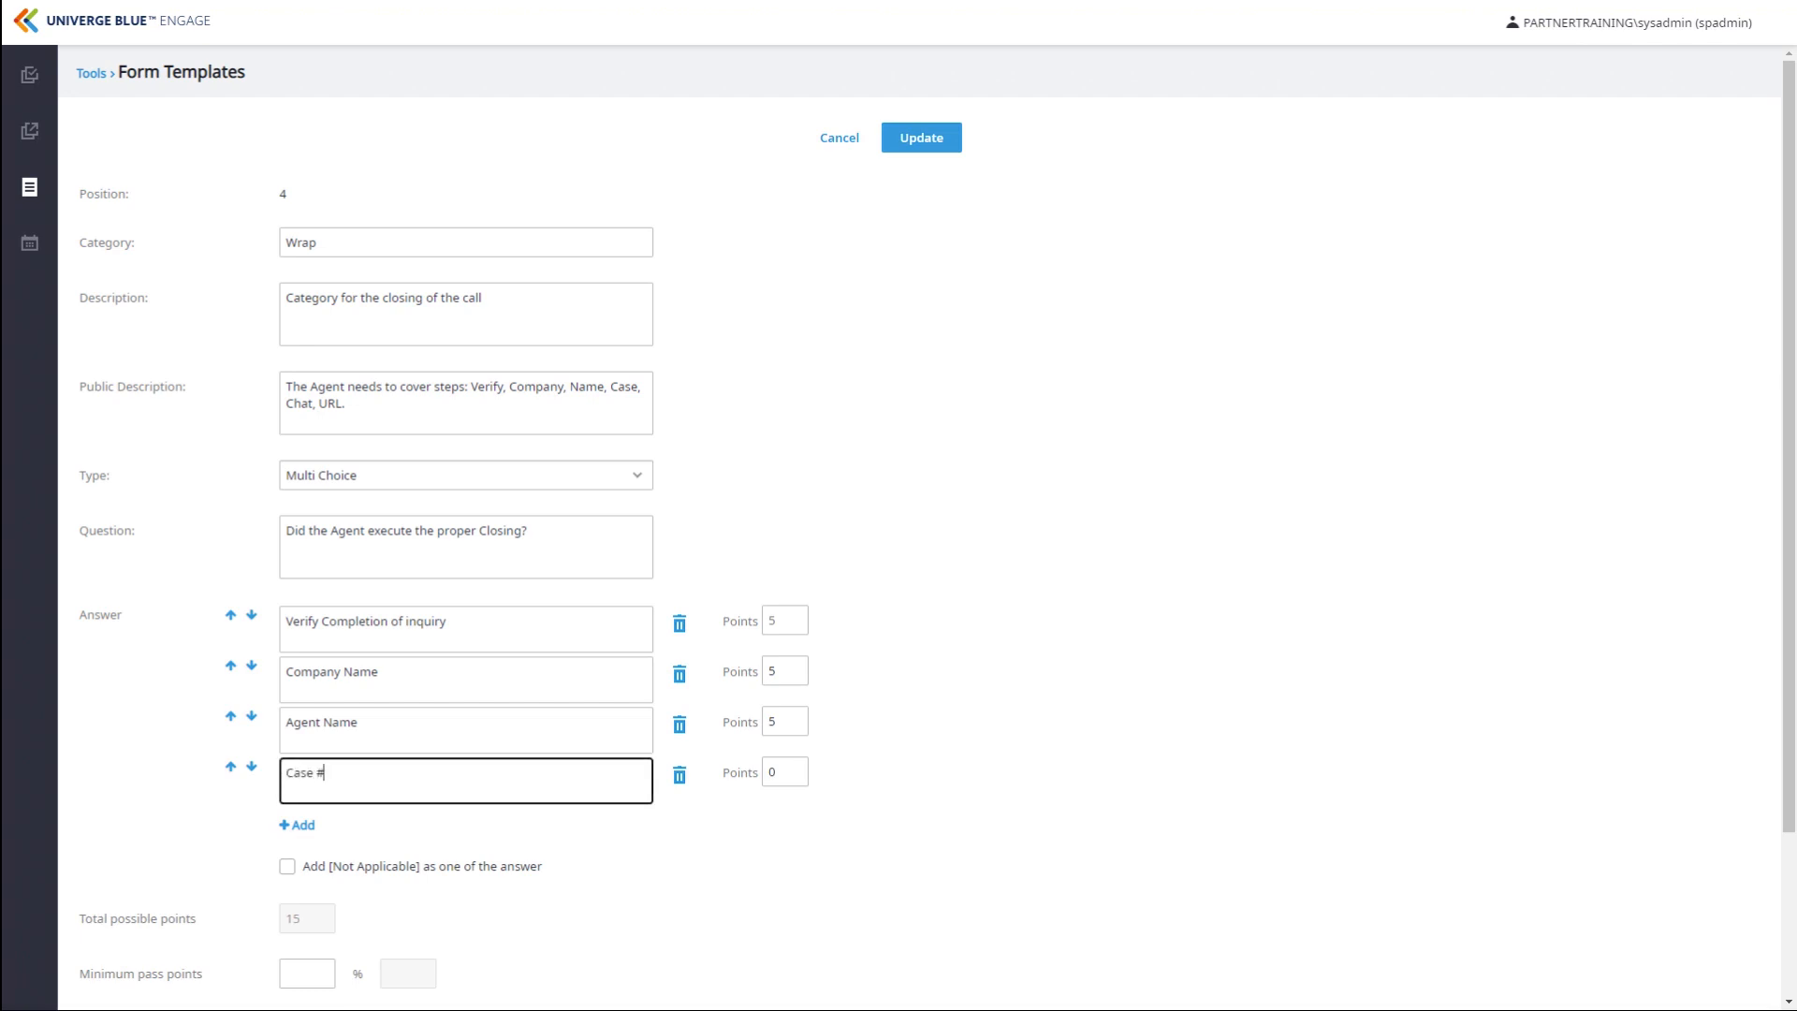
{"action": "key", "text": "Tab"}
{"action": "type", "text": "5"}
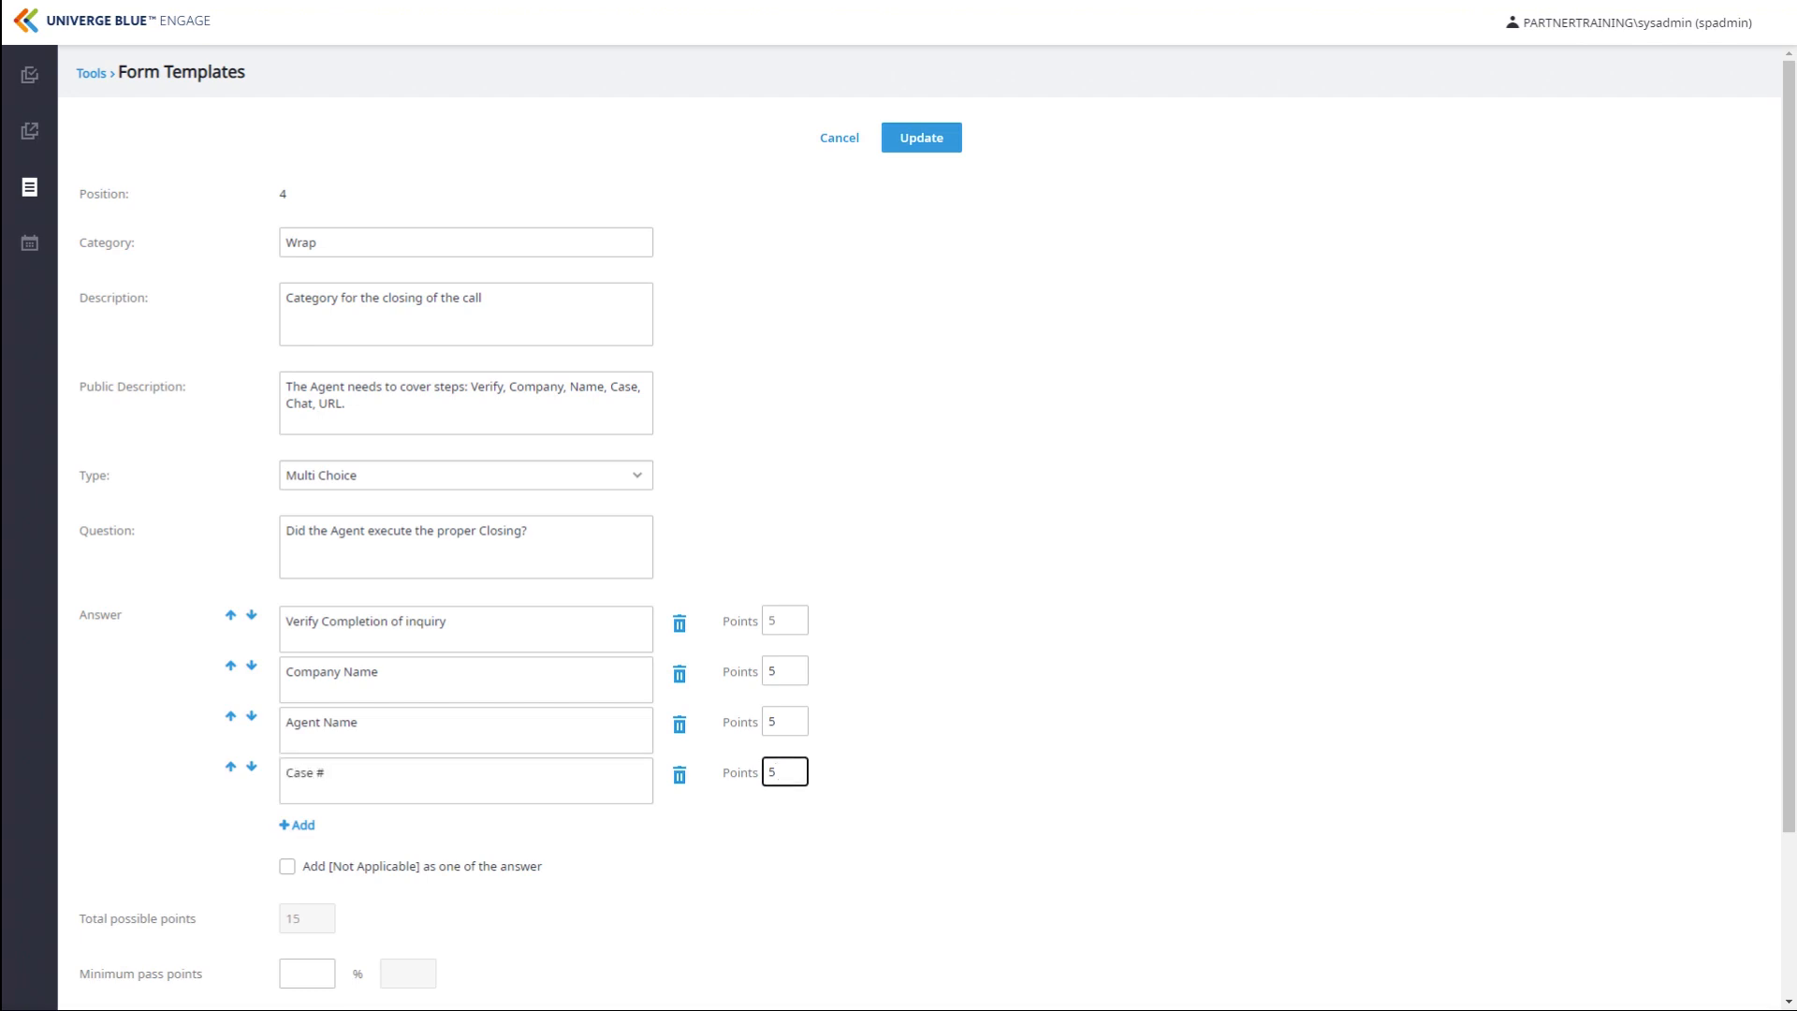
{"action": "key", "text": "Tab"}
{"action": "key", "text": "Return"}
{"action": "type", "text": "URL"}
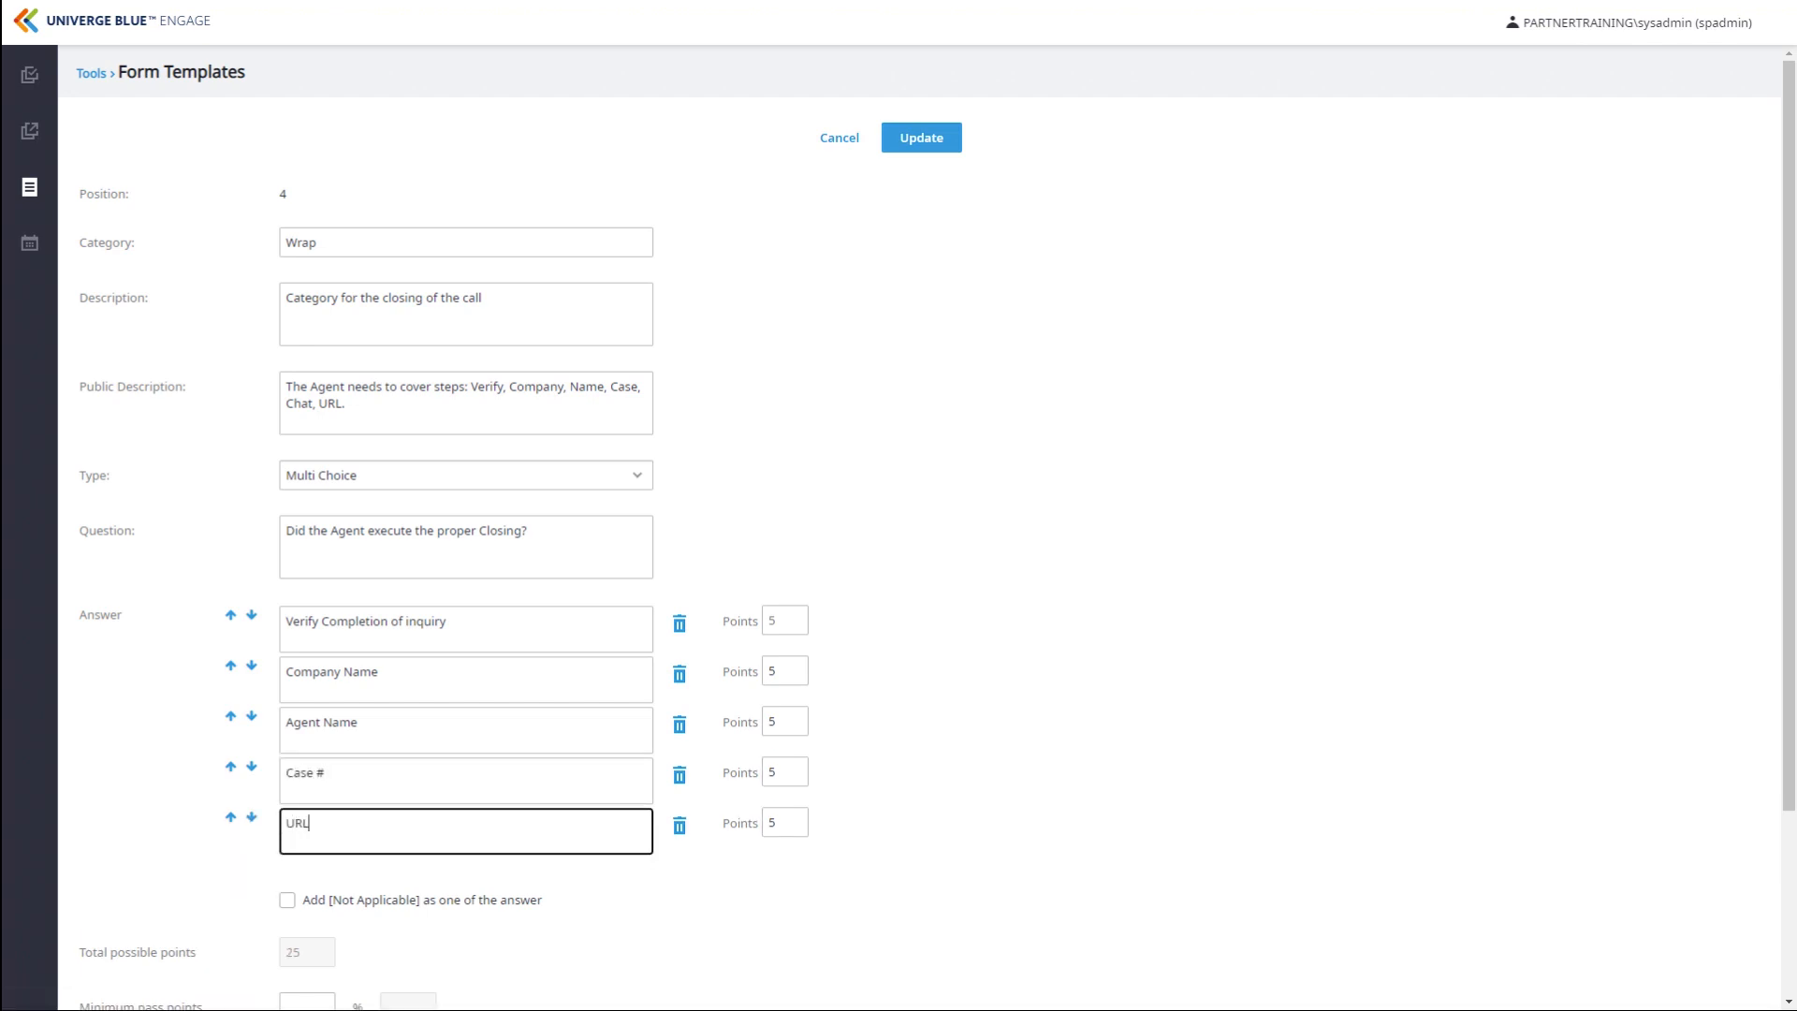
{"action": "key", "text": "Tab"}
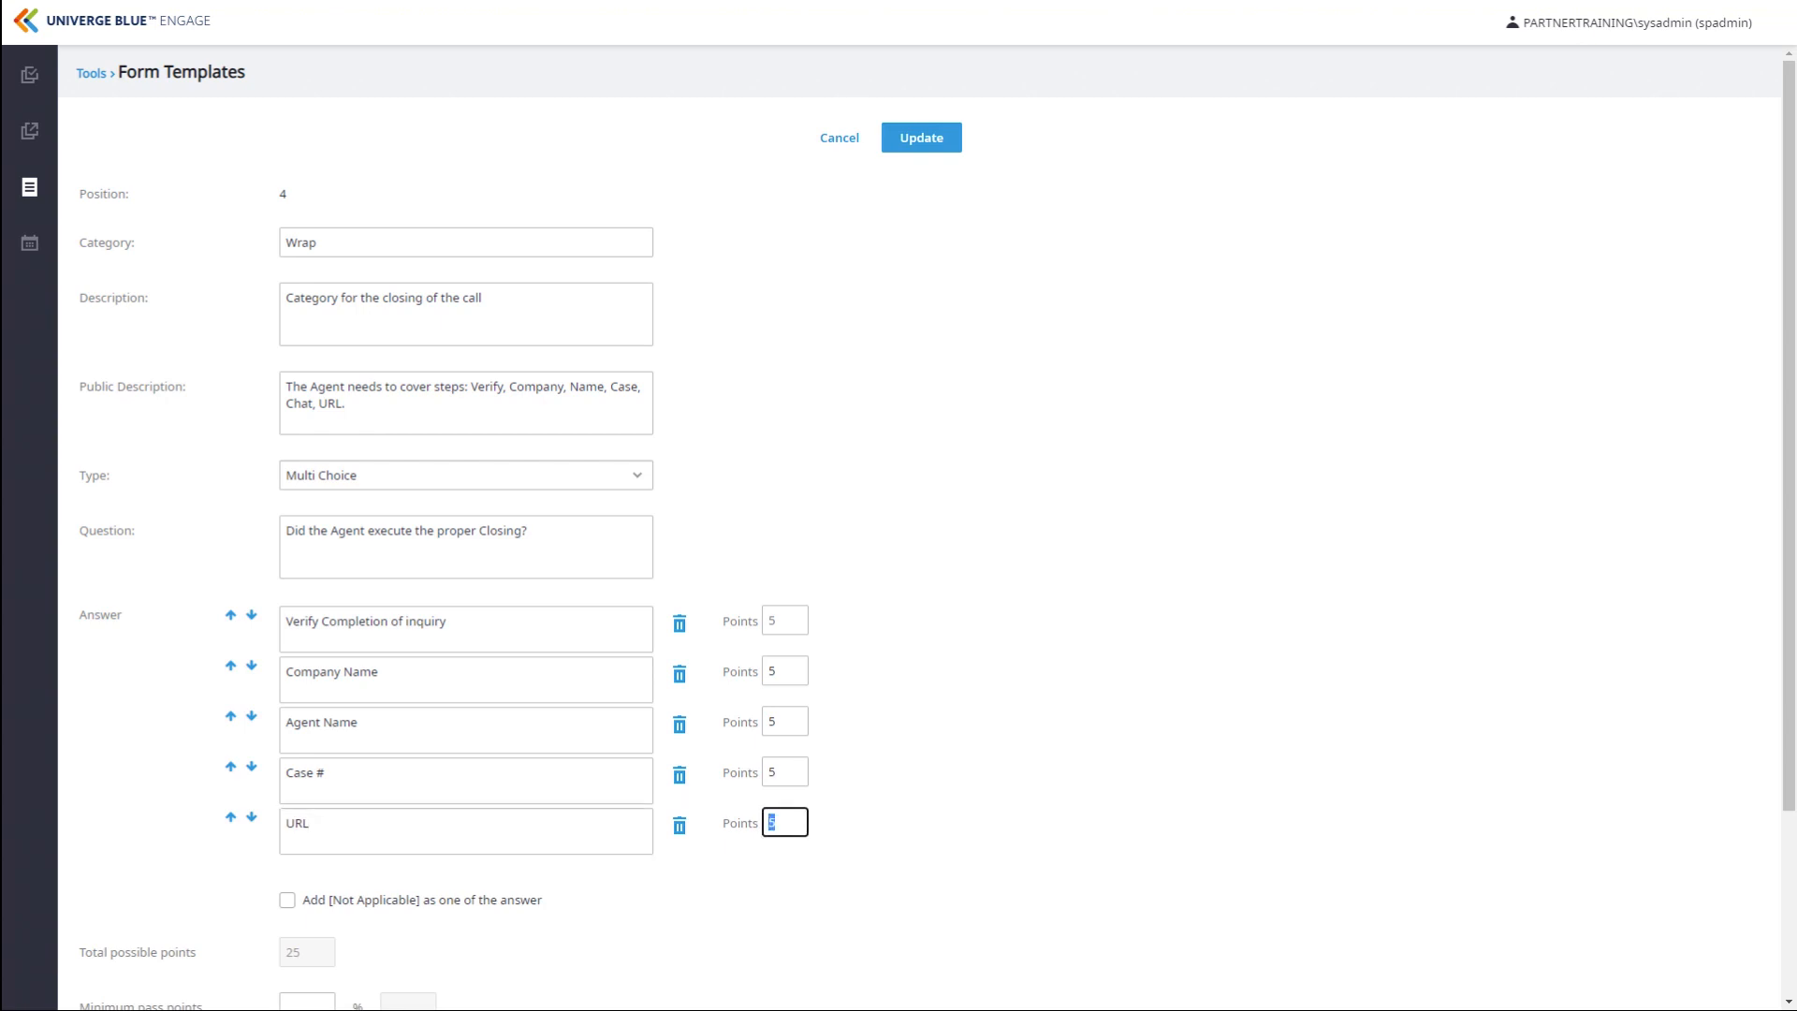
{"action": "type", "text": "5"}
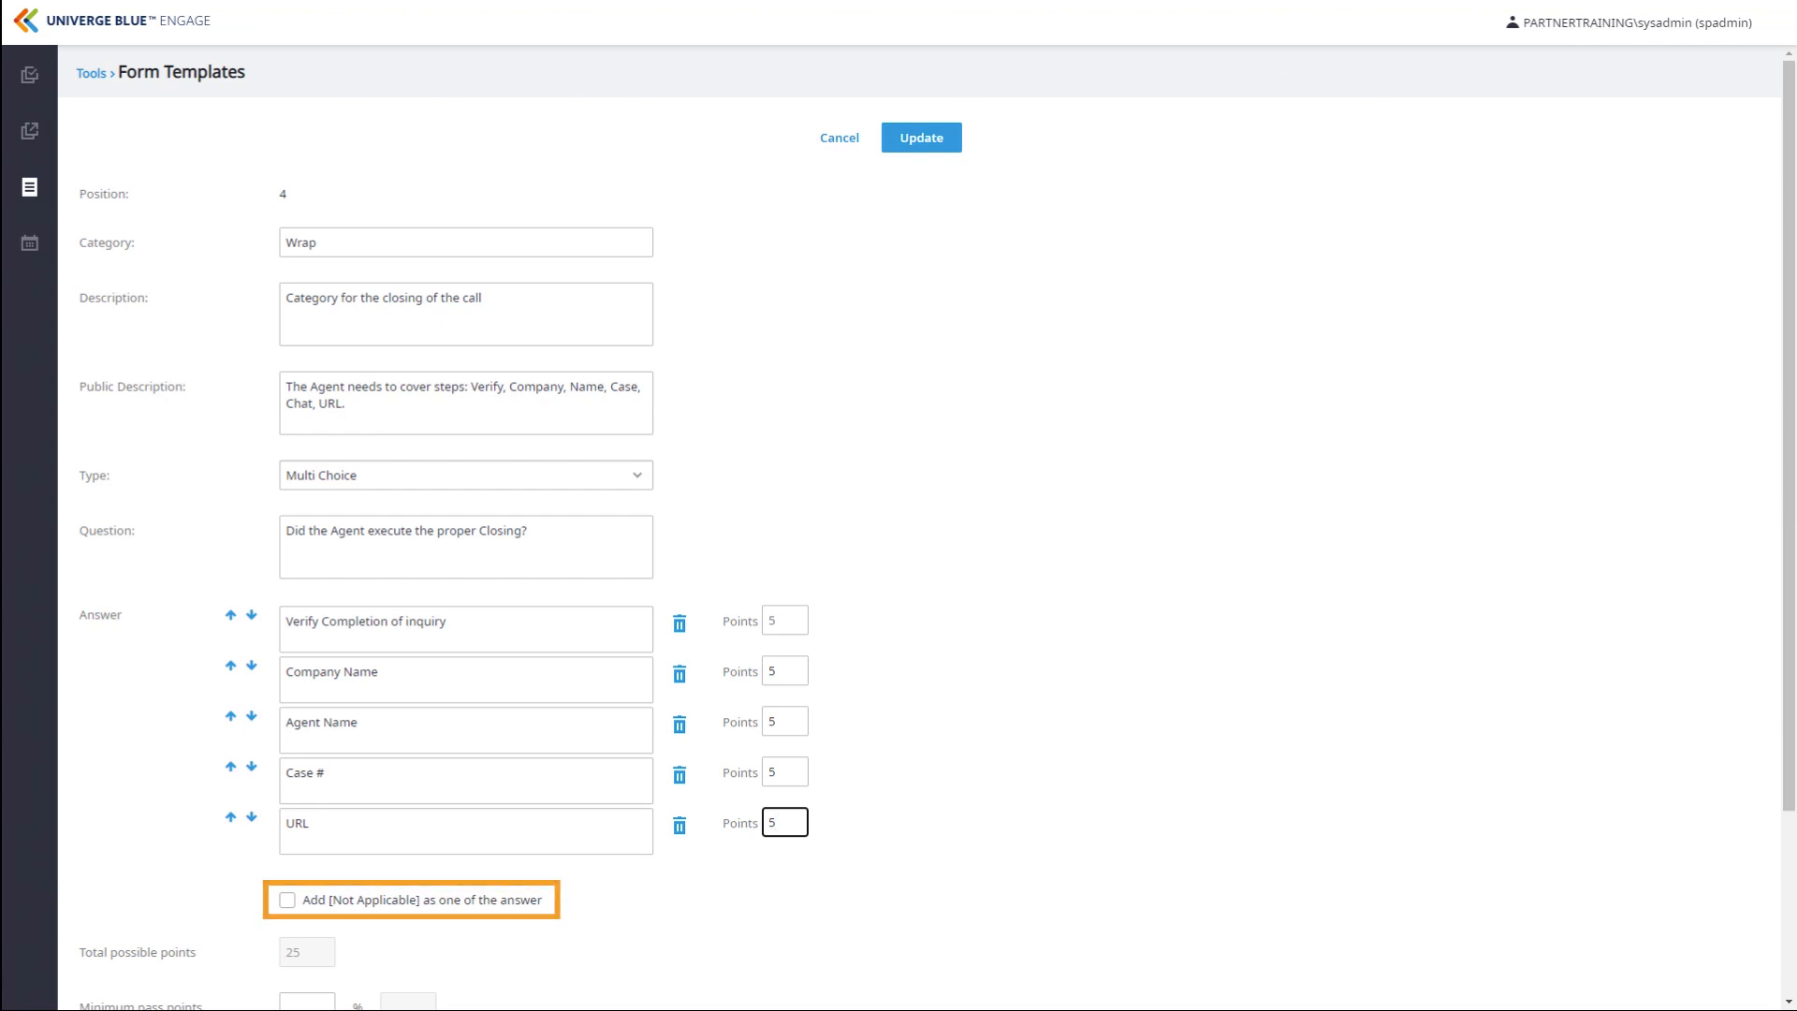
Add [Not Applicable] as one of the answers and set the minimum pass points to 15
{"action": "scroll", "coordinate": [754, 842], "scroll_direction": "down", "scroll_amount": 2}
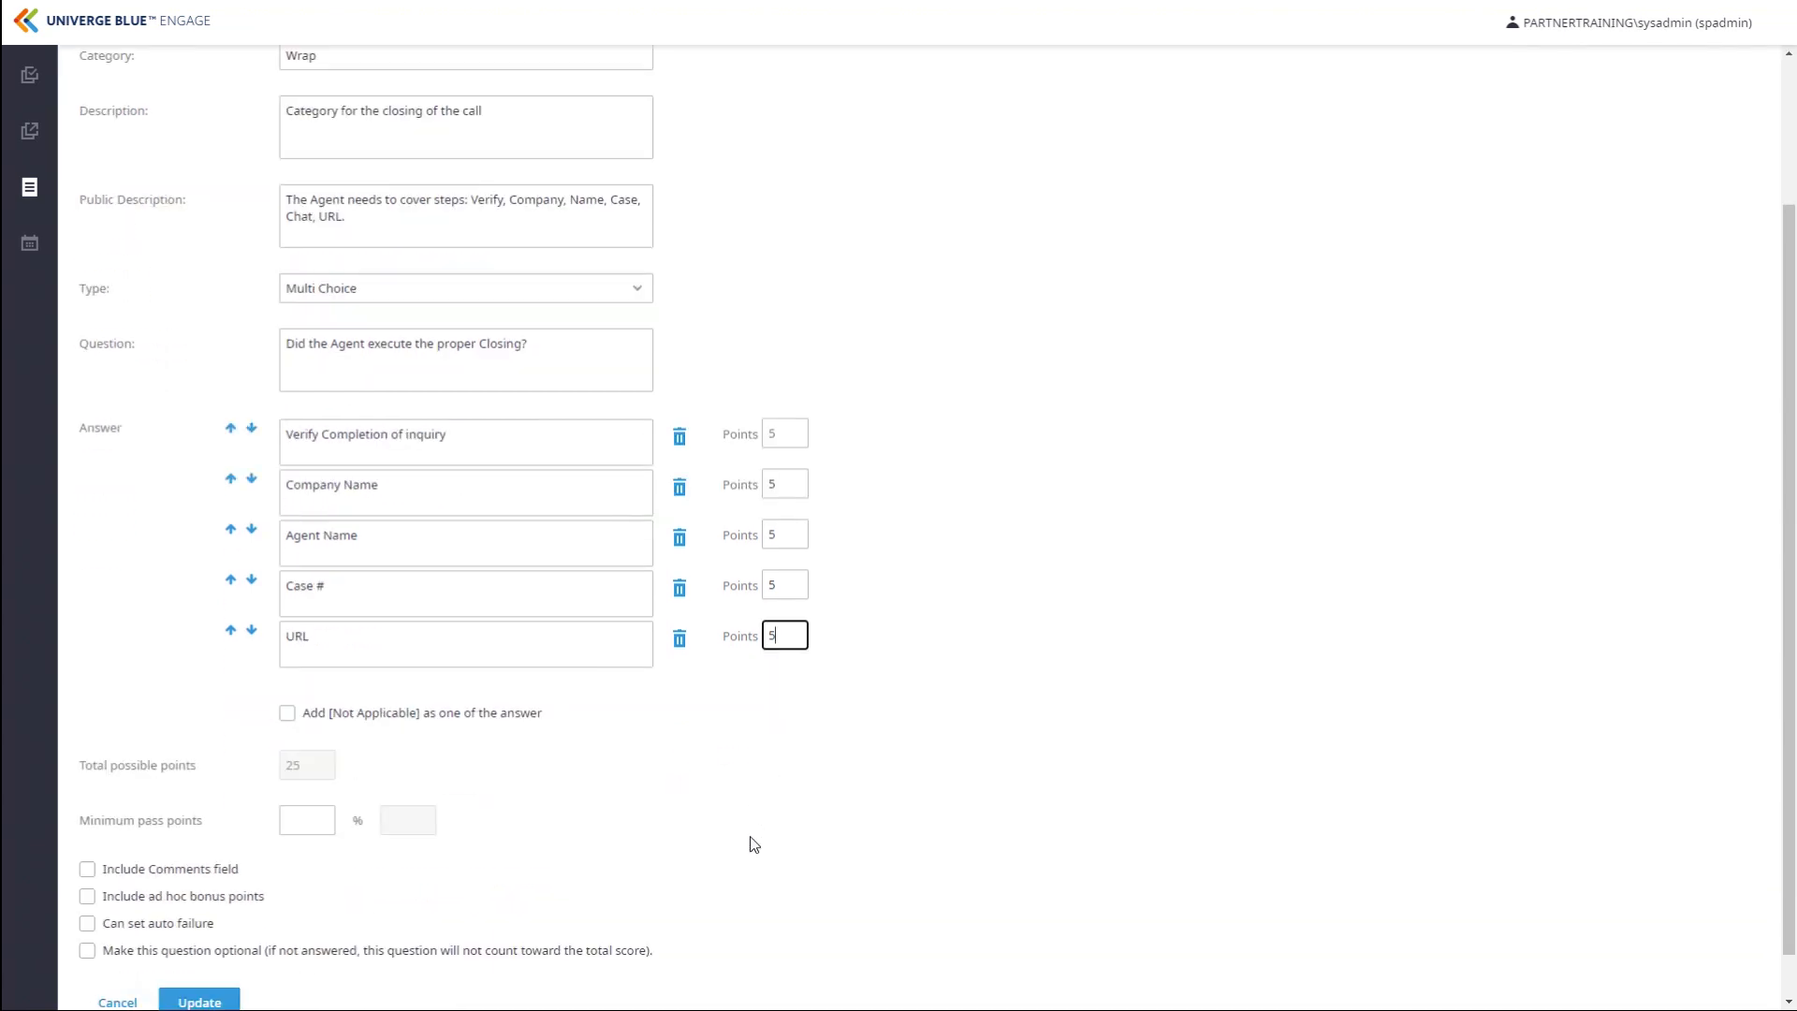
{"action": "scroll", "coordinate": [755, 842], "scroll_direction": "down", "scroll_amount": 1}
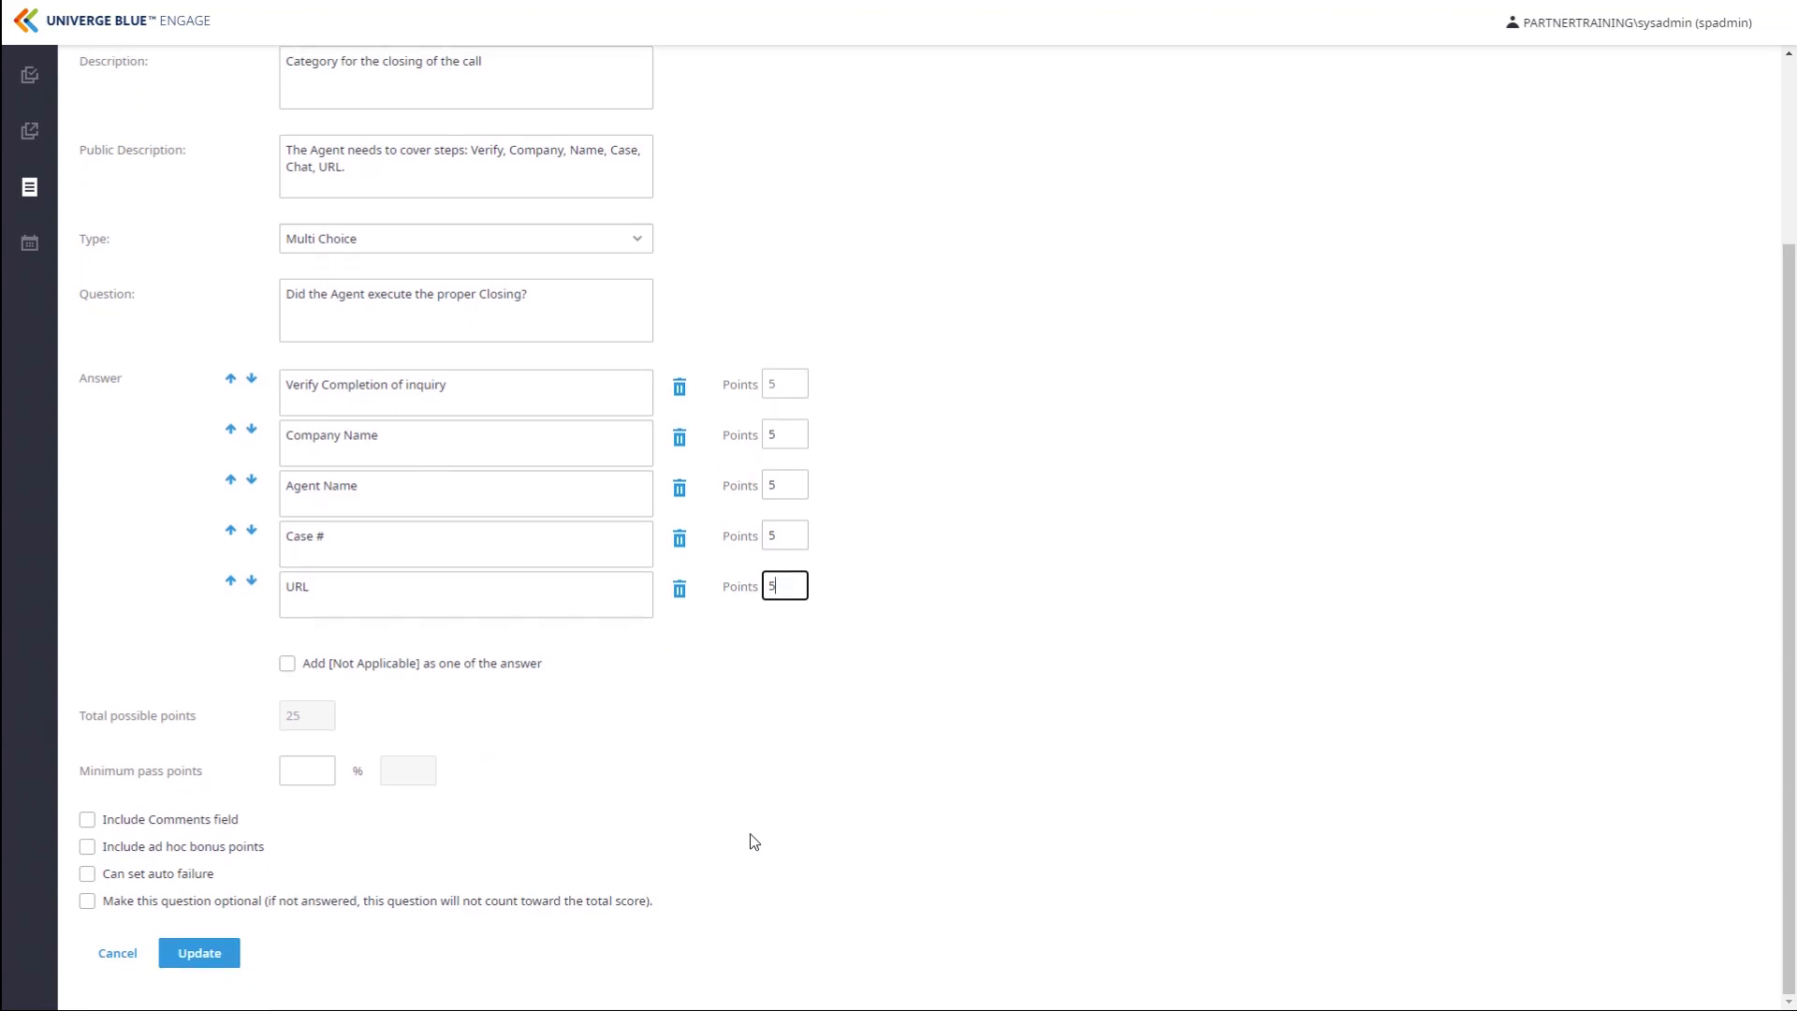
{"action": "left_click", "coordinate": [287, 664]}
{"action": "left_click", "coordinate": [316, 770]}
{"action": "type", "text": "15"}
Include the comments field and ad hoc bonus points, and save the Wrap category
{"action": "left_click", "coordinate": [352, 825]}
{"action": "left_click", "coordinate": [87, 820]}
{"action": "left_click", "coordinate": [89, 849]}
{"action": "left_click", "coordinate": [207, 964]}
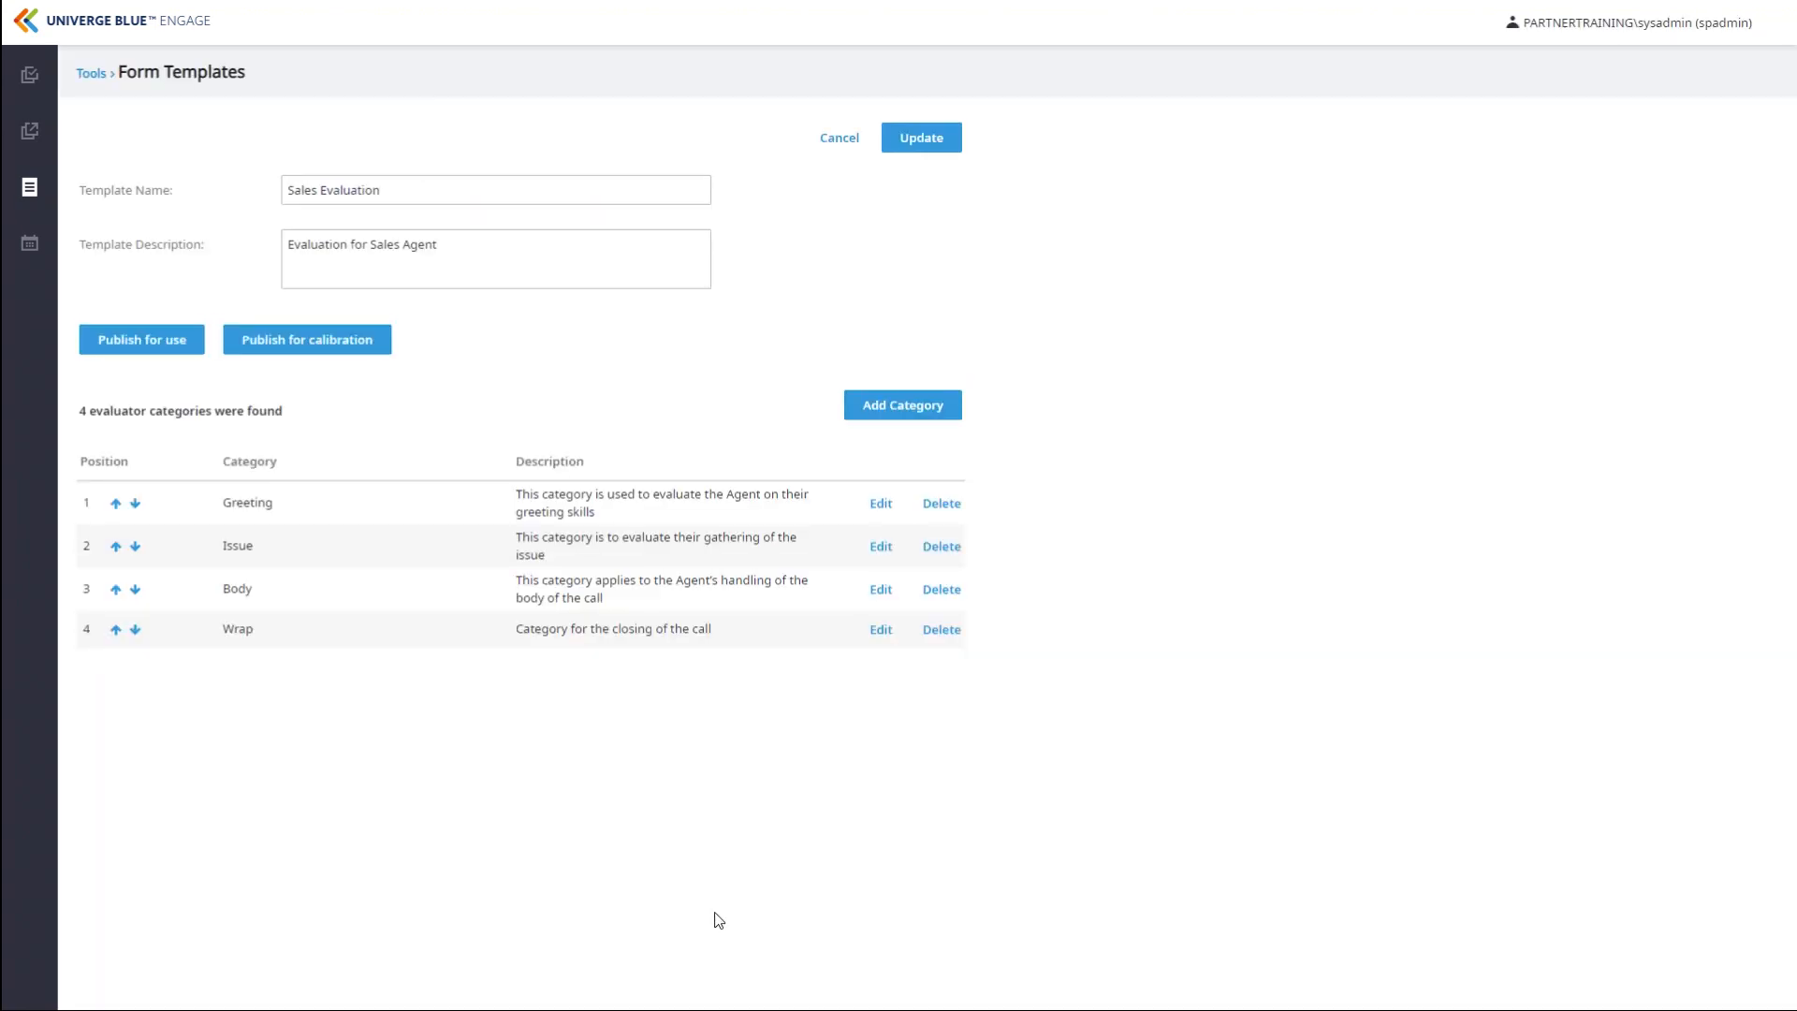
Add another category to the template and name it "Auto-Fail"
{"action": "left_click", "coordinate": [906, 408]}
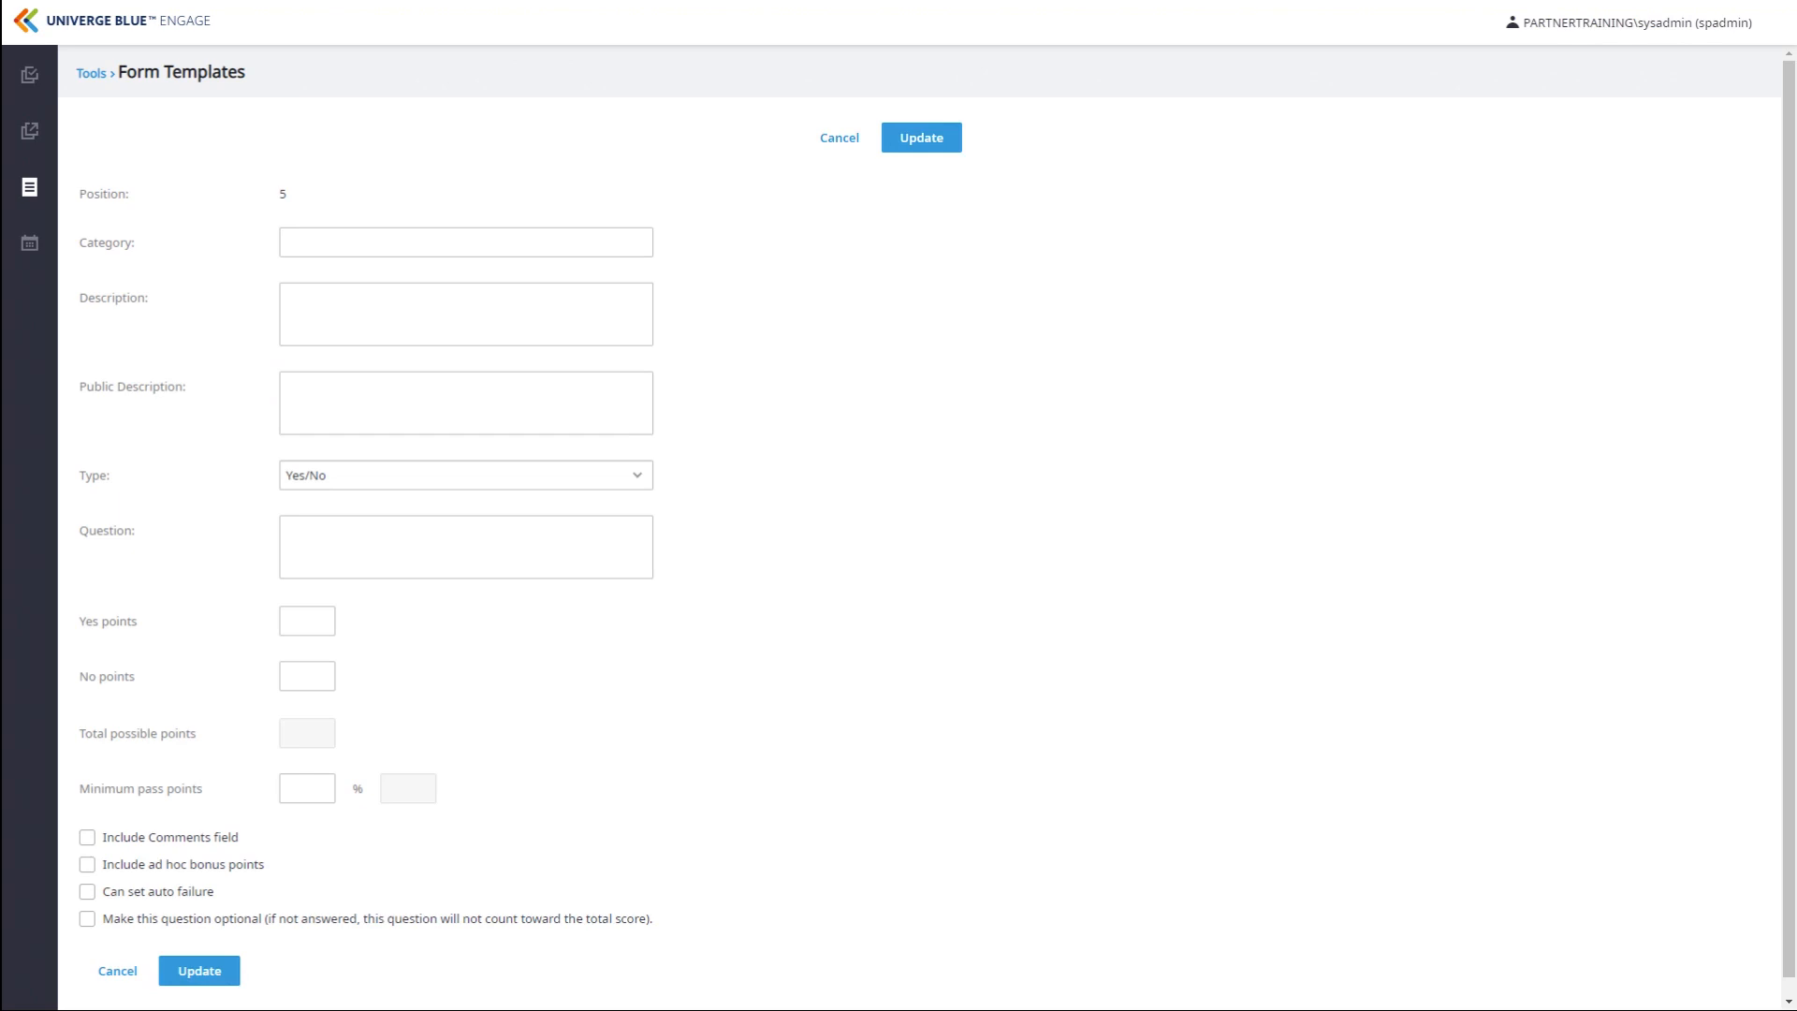
{"action": "left_click", "coordinate": [466, 243]}
{"action": "type", "text": "Auto"}
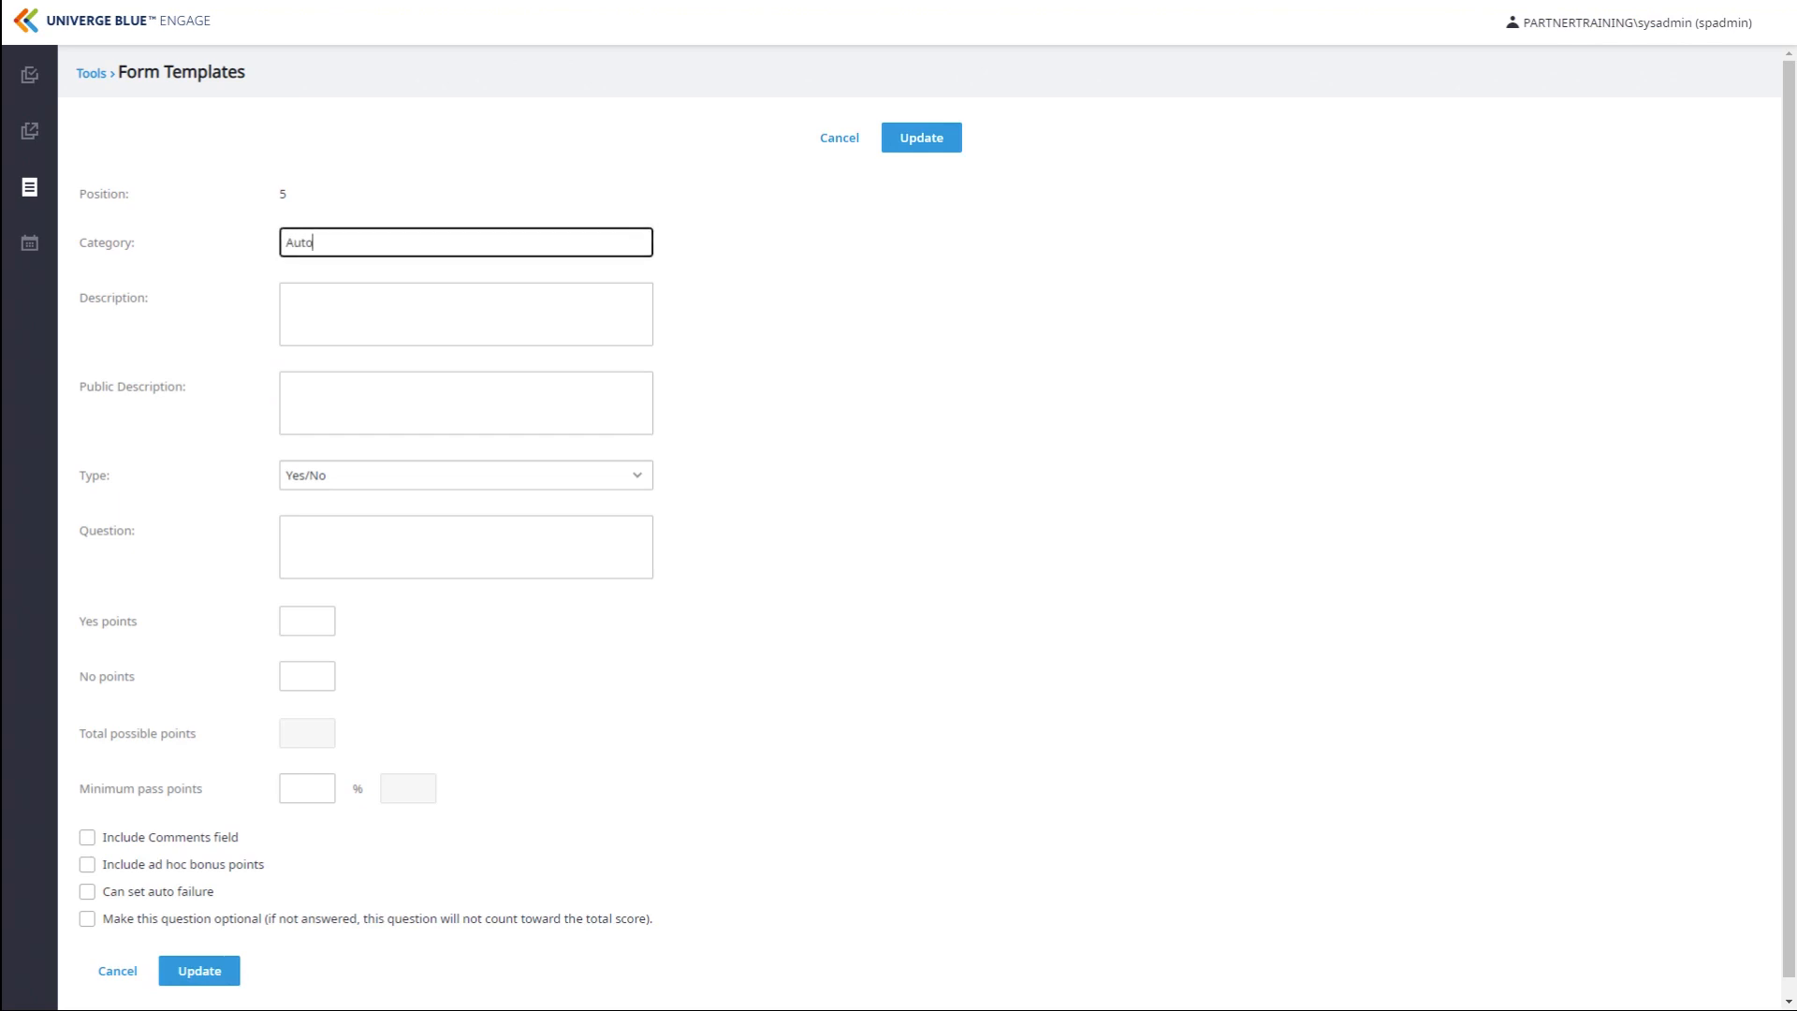
{"action": "type", "text": "-Fail"}
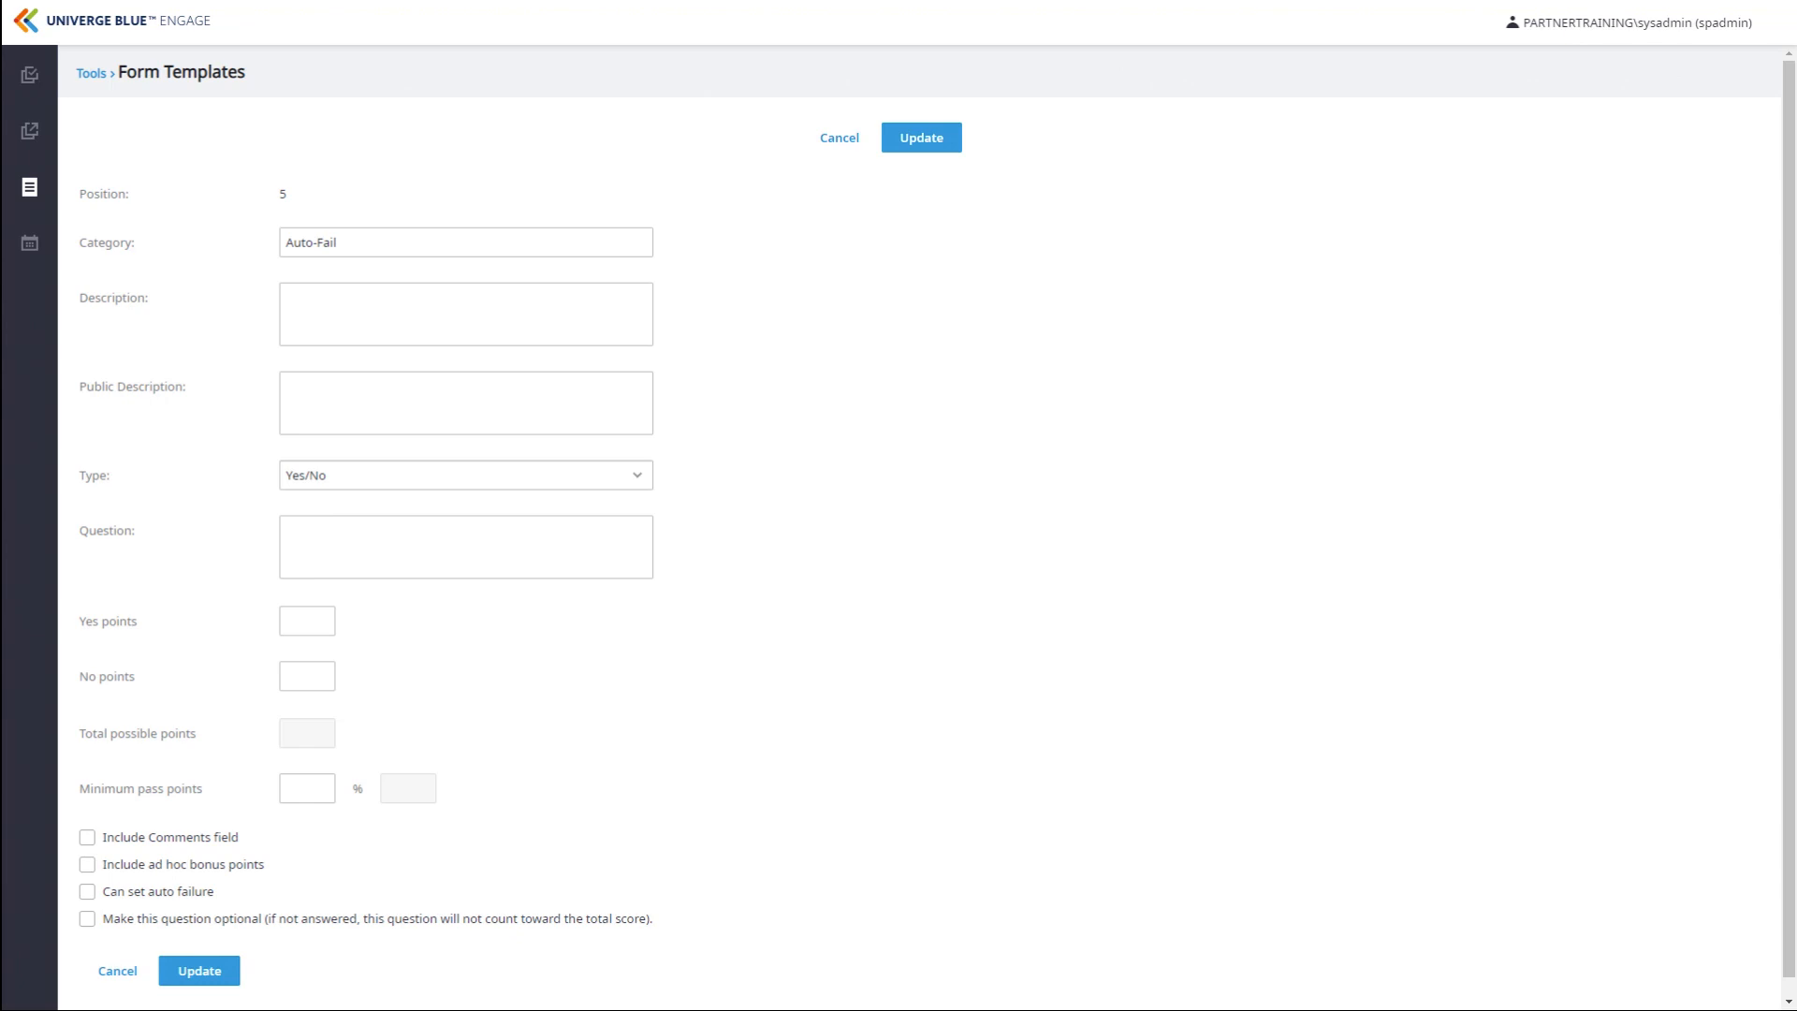
Fill the description and public description with the copied bullet list of failure reasons, from Cursing and Rudeness to Hanging up
{"action": "left_click", "coordinate": [466, 314]}
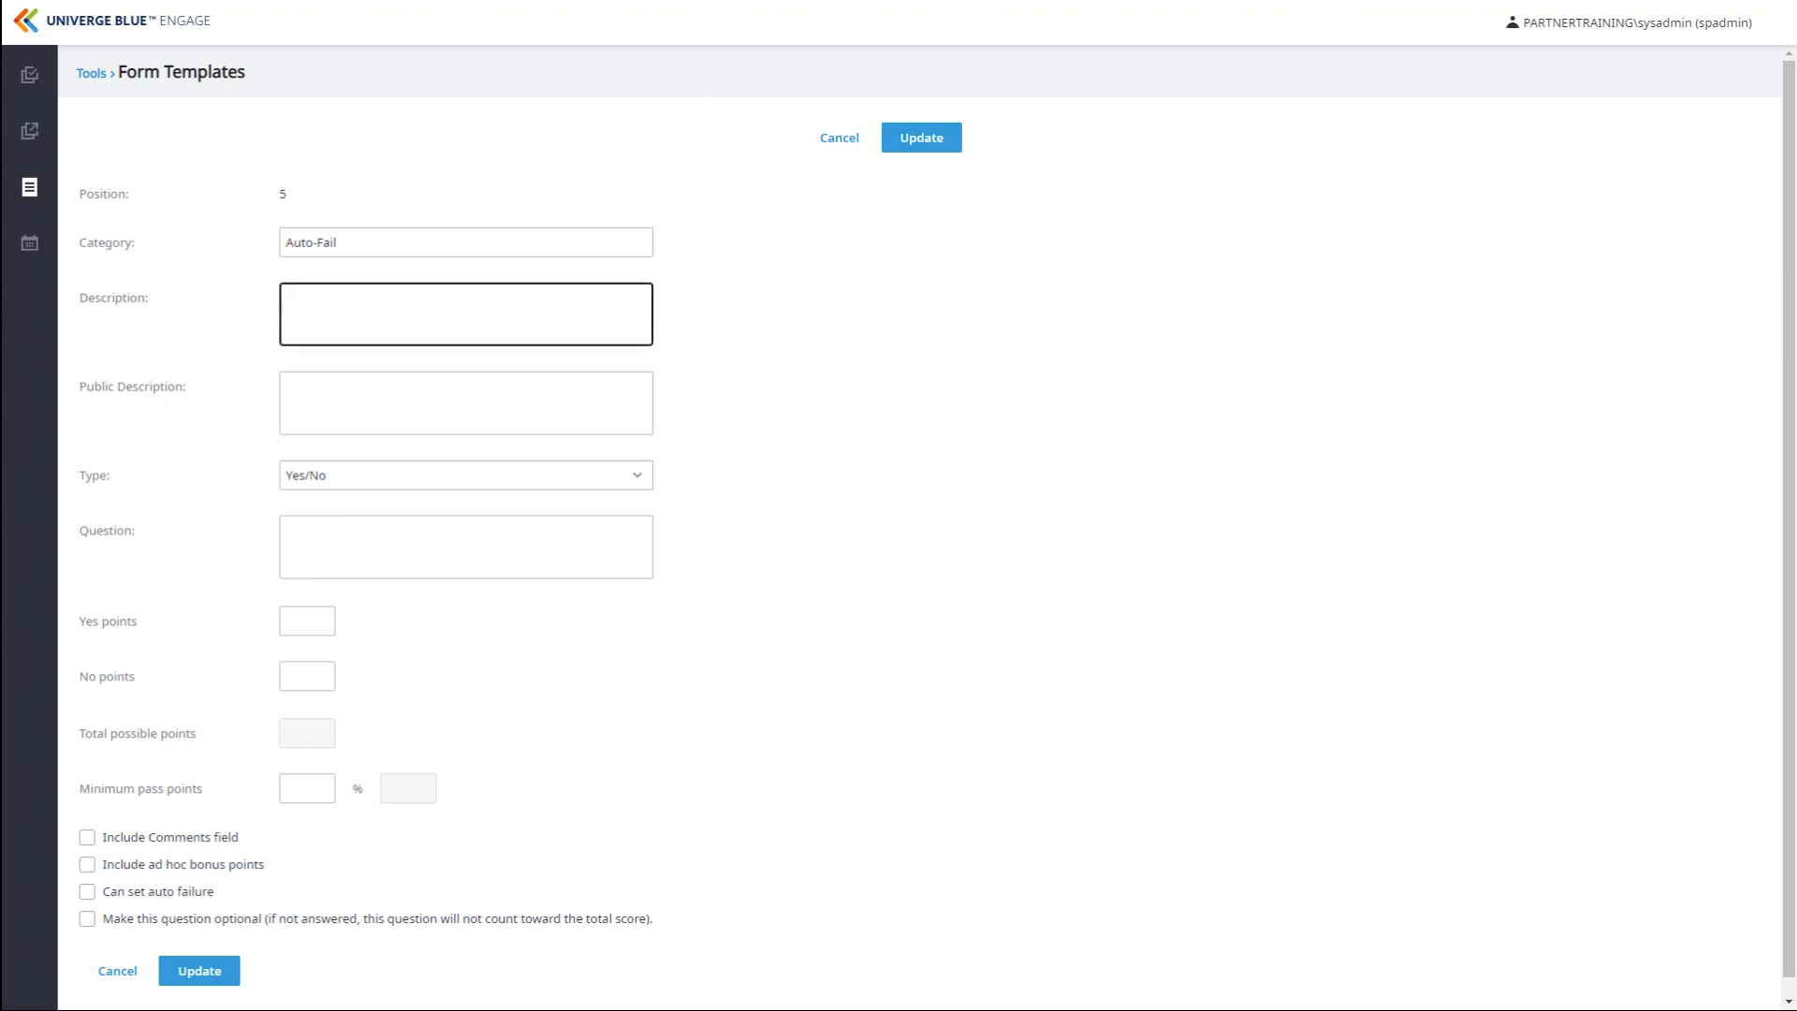
{"action": "key", "text": "ctrl+v"}
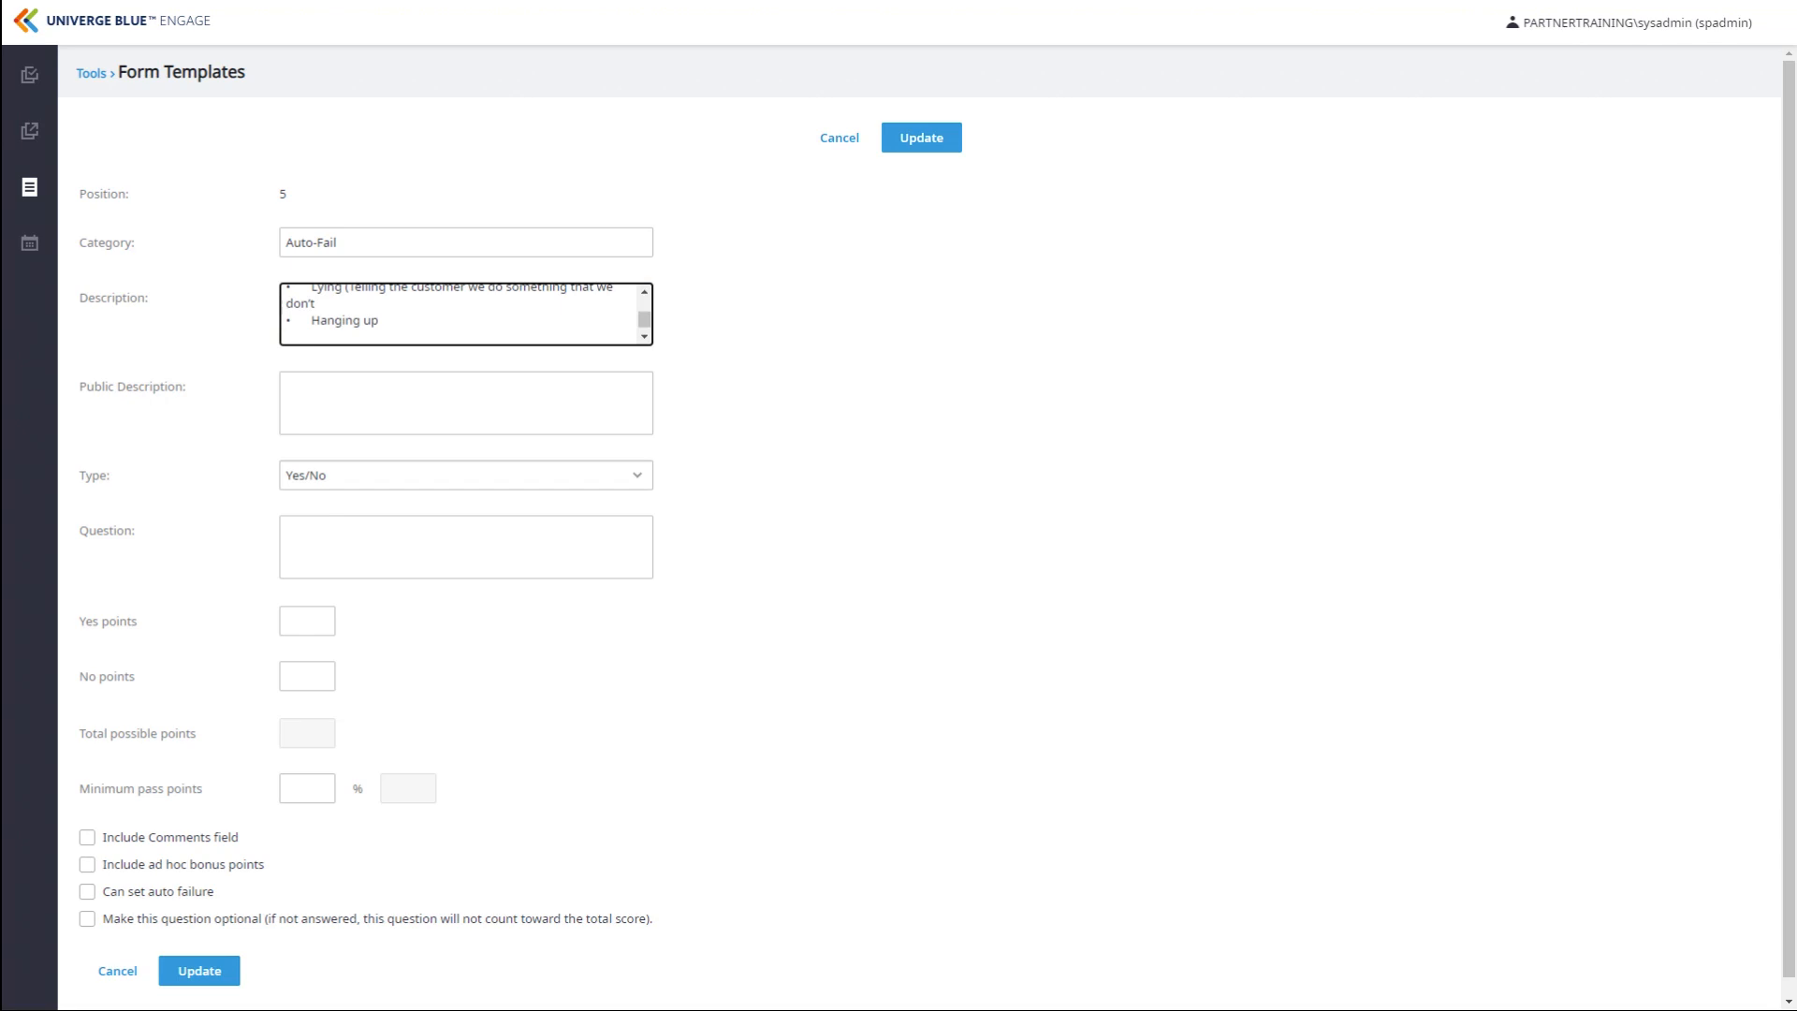
{"action": "scroll", "coordinate": [466, 314], "scroll_direction": "up", "scroll_amount": 3}
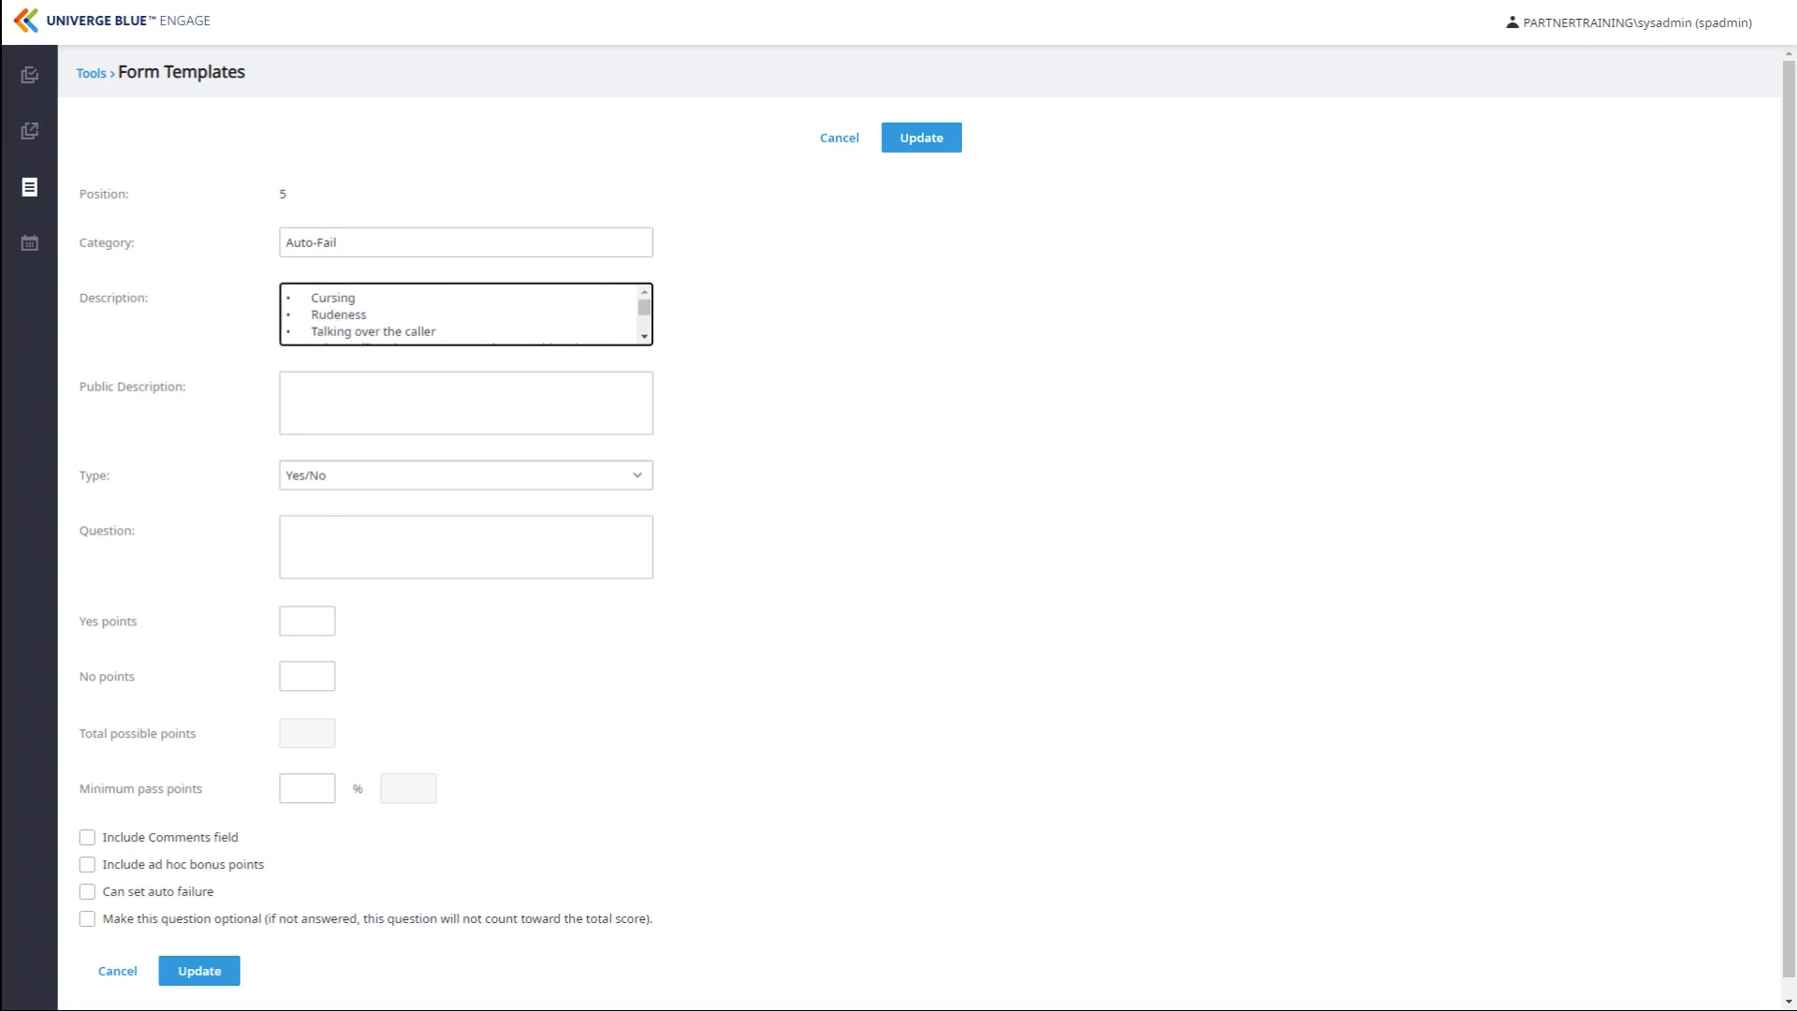
{"action": "left_click", "coordinate": [466, 403]}
{"action": "type", "text": "•\tCursing •\tRudeness •\tTalking over the caller •\tLying (Telling the customer we do something that we don’t •\tHanging up"}
{"action": "scroll", "coordinate": [466, 403], "scroll_direction": "up", "scroll_amount": 3}
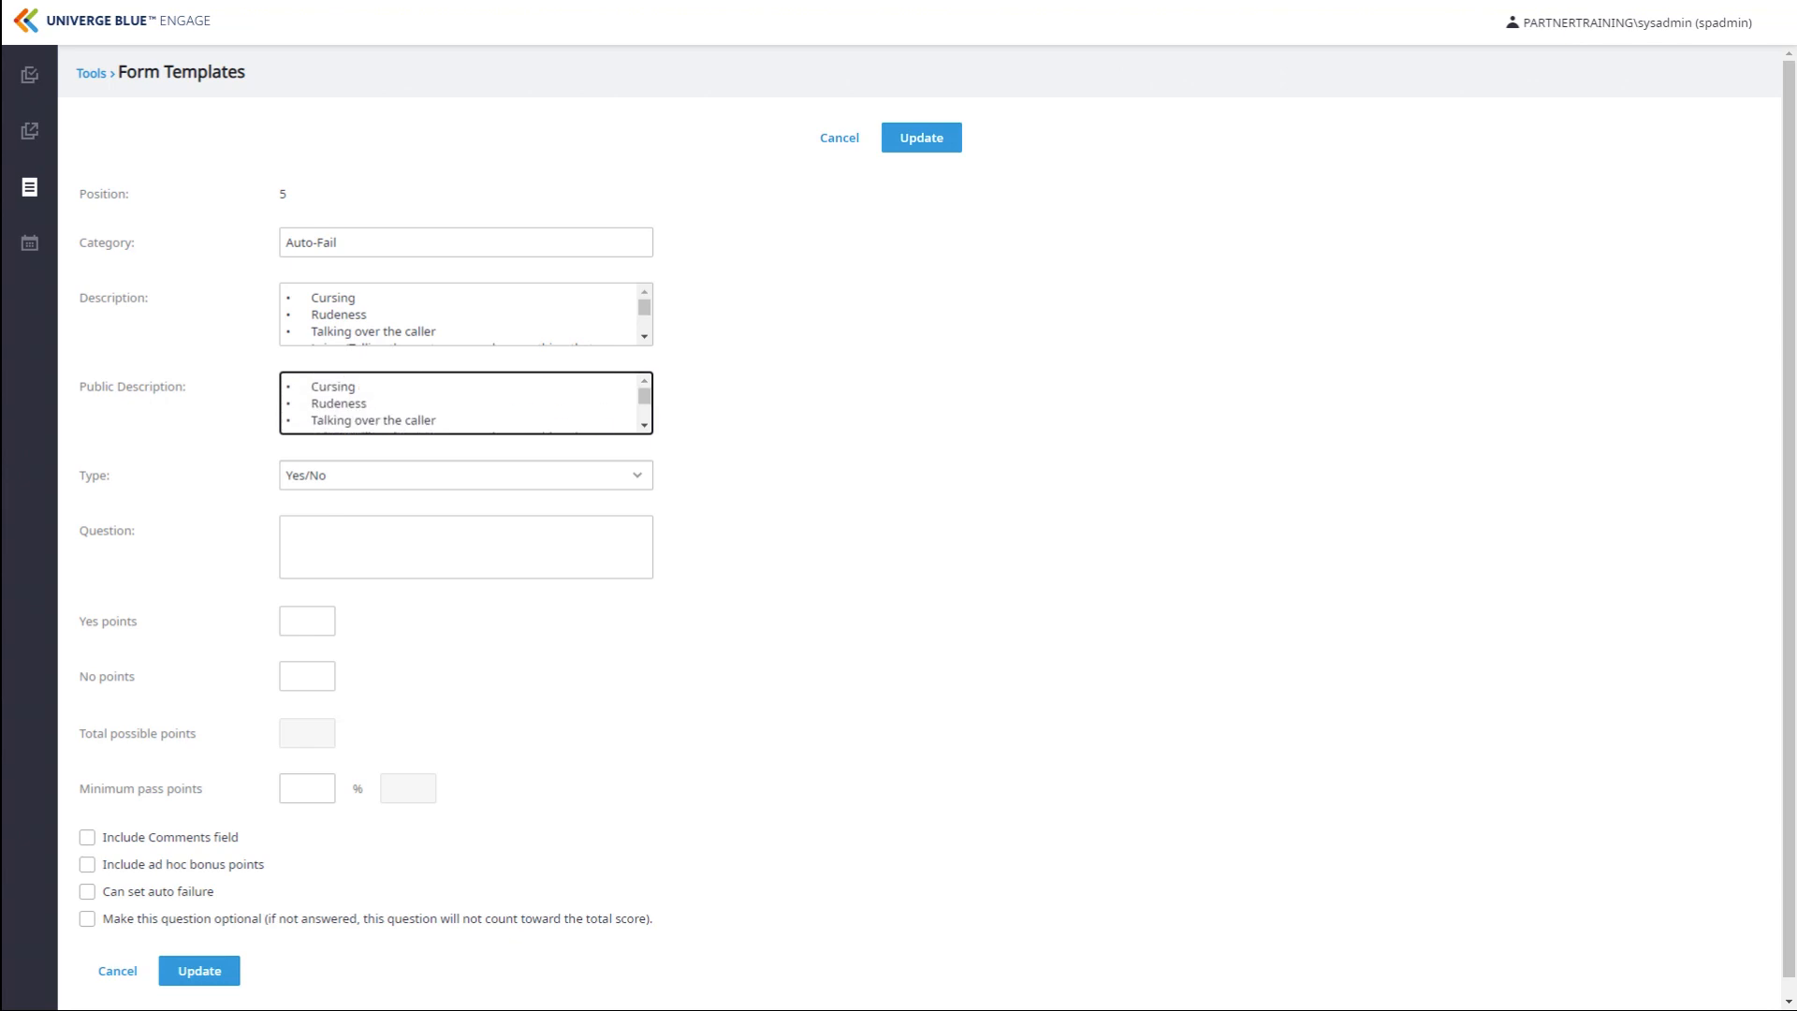
Enter the question "Is this an Auto Fail?" with 20 points for No and 0 points for Yes
{"action": "left_click", "coordinate": [466, 546]}
{"action": "type", "text": "Is th"}
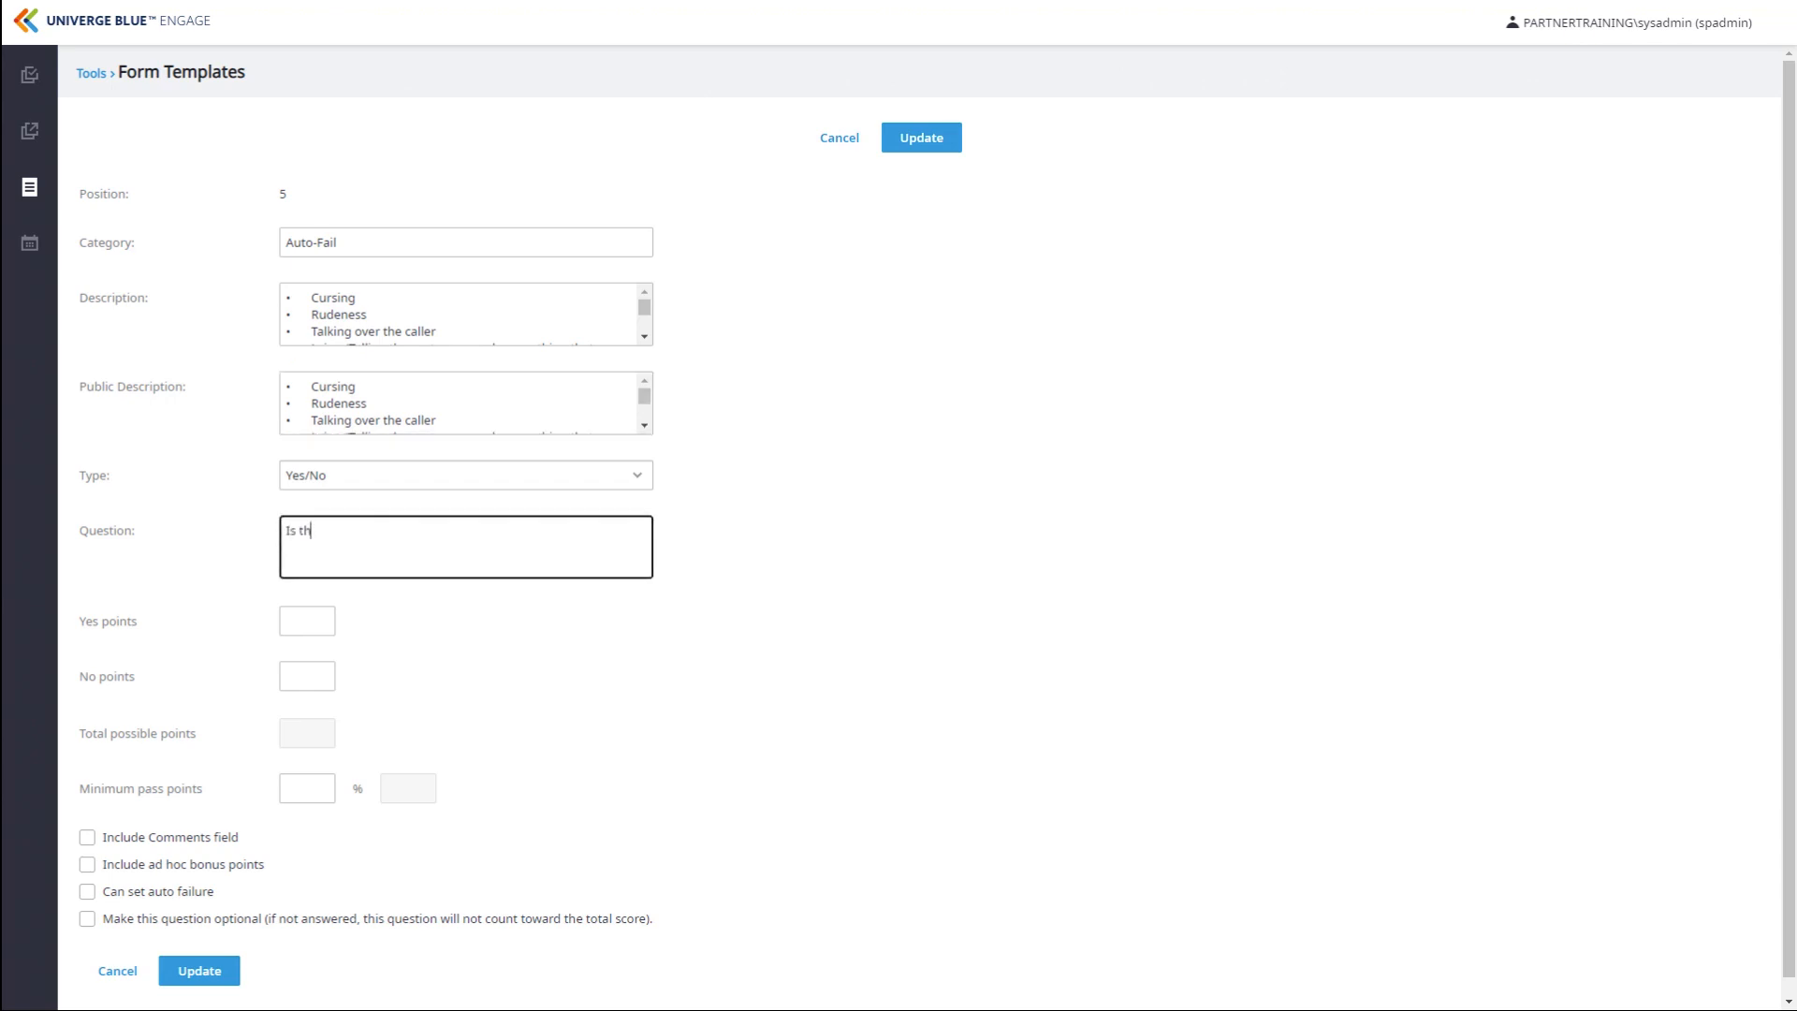
{"action": "type", "text": "is an Auto Fail?"}
{"action": "left_click", "coordinate": [307, 676]}
{"action": "type", "text": "20"}
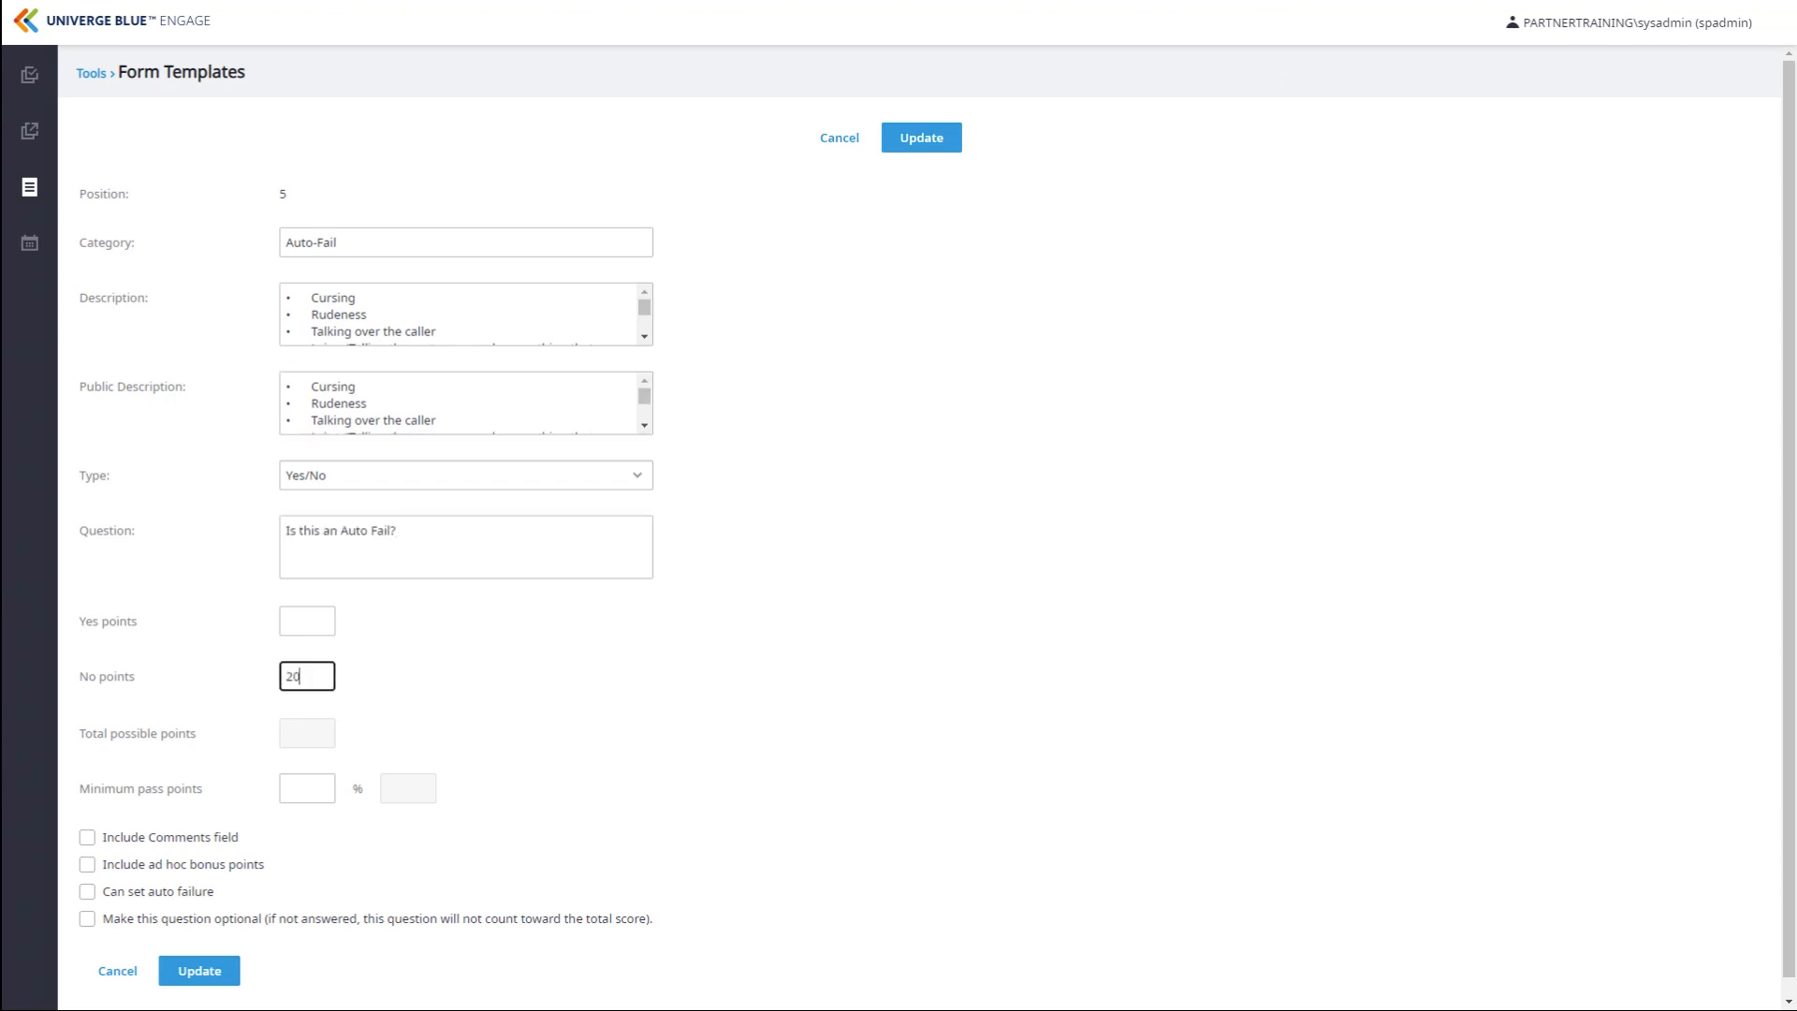
{"action": "left_click", "coordinate": [306, 622]}
{"action": "left_click", "coordinate": [199, 970]}
{"action": "left_click", "coordinate": [306, 621]}
{"action": "type", "text": "0"}
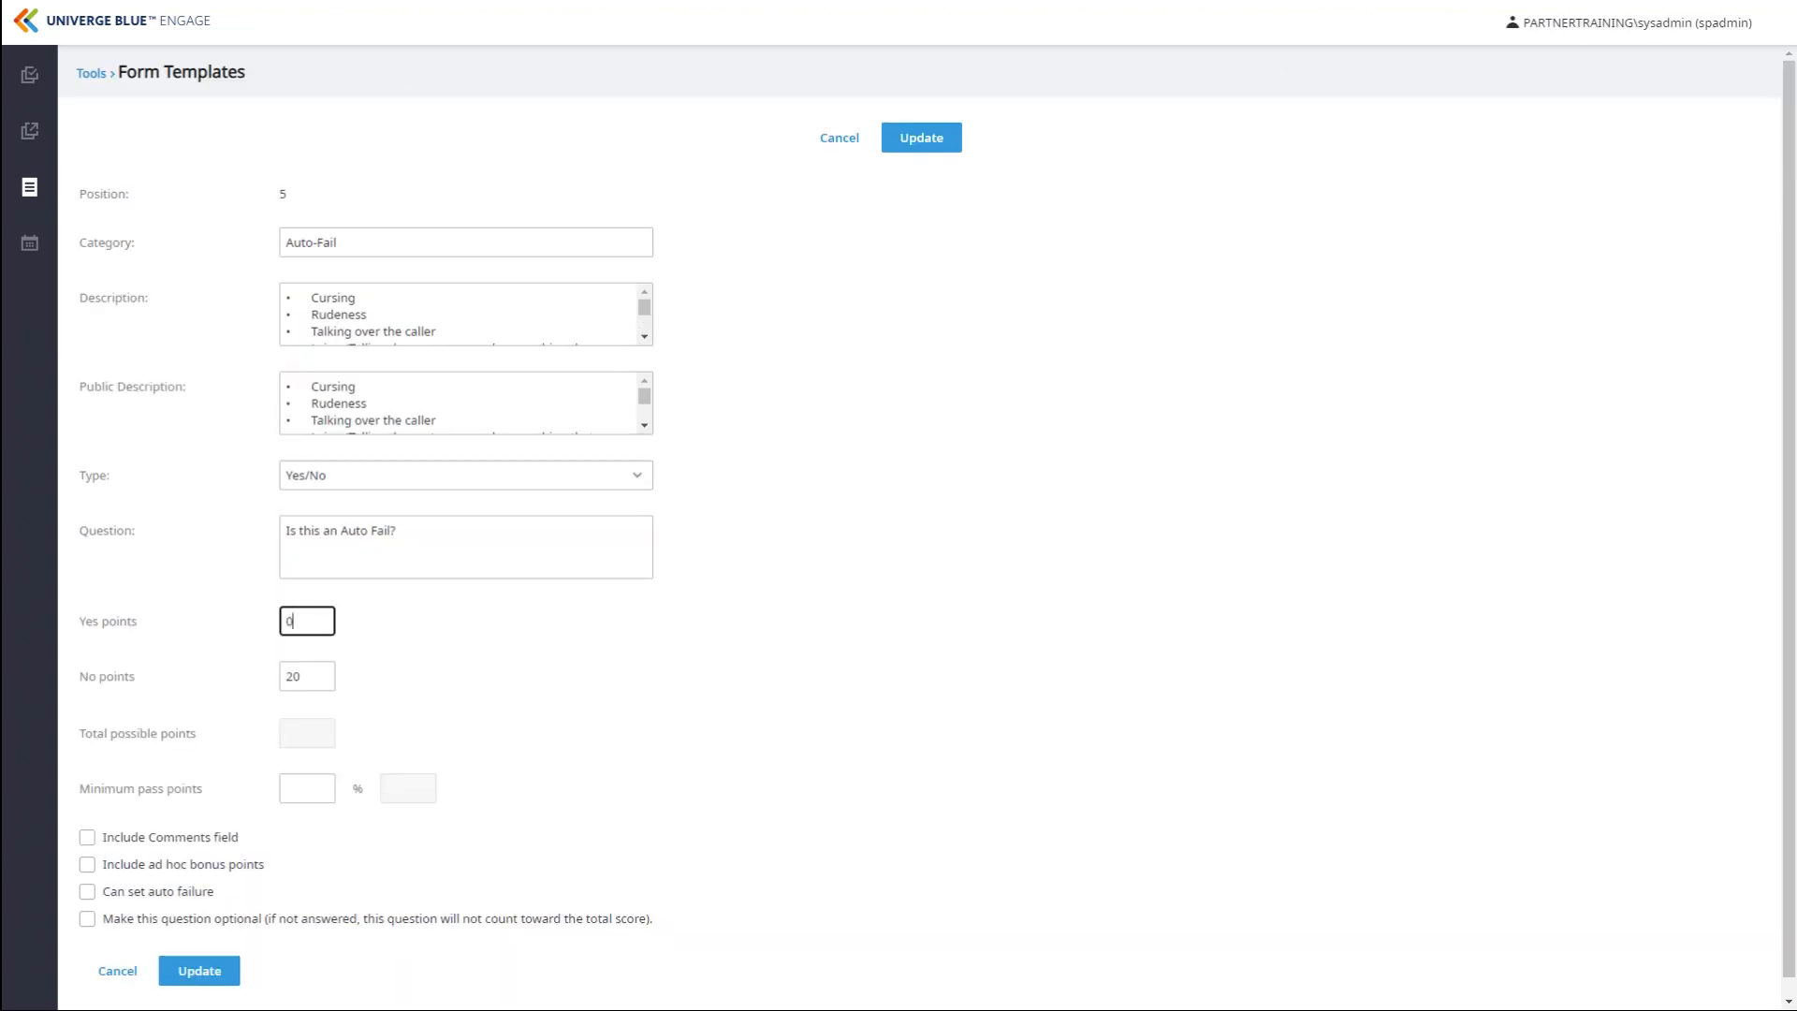
Set the minimum pass points to 20, include the comments field, allow auto failure, and save the Auto-Fail category
{"action": "left_click", "coordinate": [307, 789]}
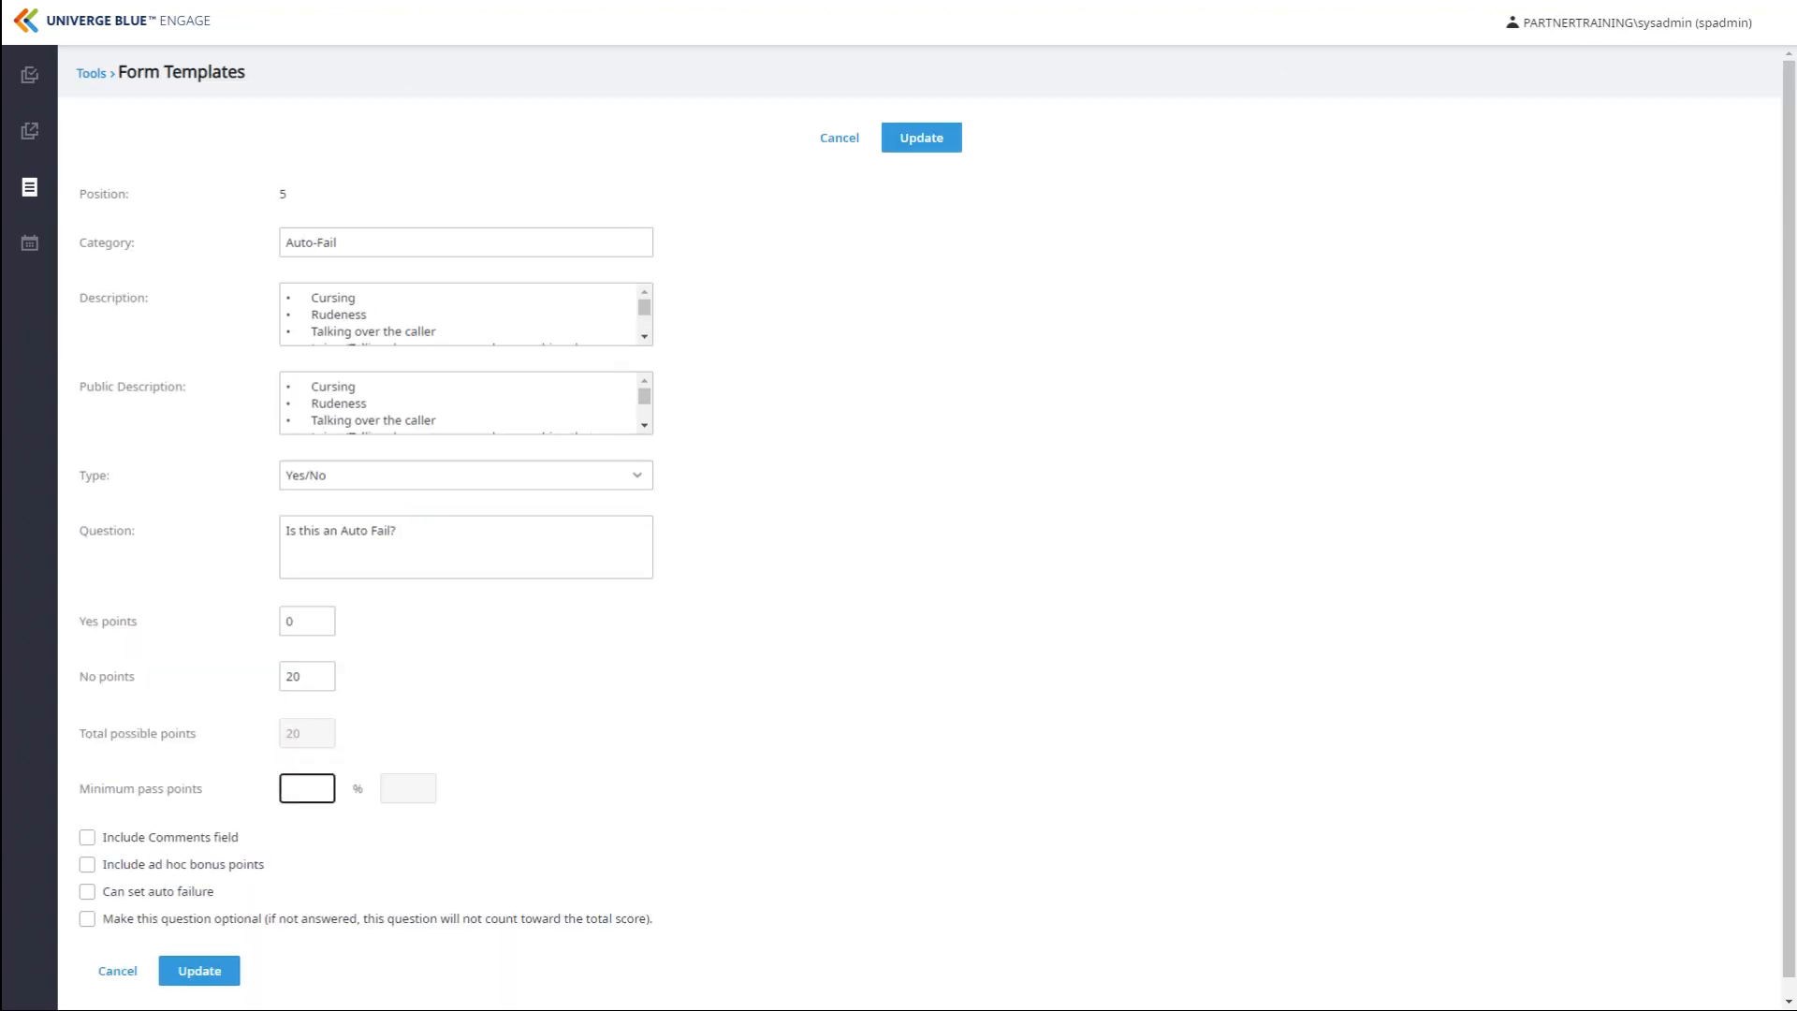
{"action": "type", "text": "20"}
{"action": "left_click", "coordinate": [87, 837]}
{"action": "left_click", "coordinate": [87, 837]}
{"action": "left_click", "coordinate": [87, 891]}
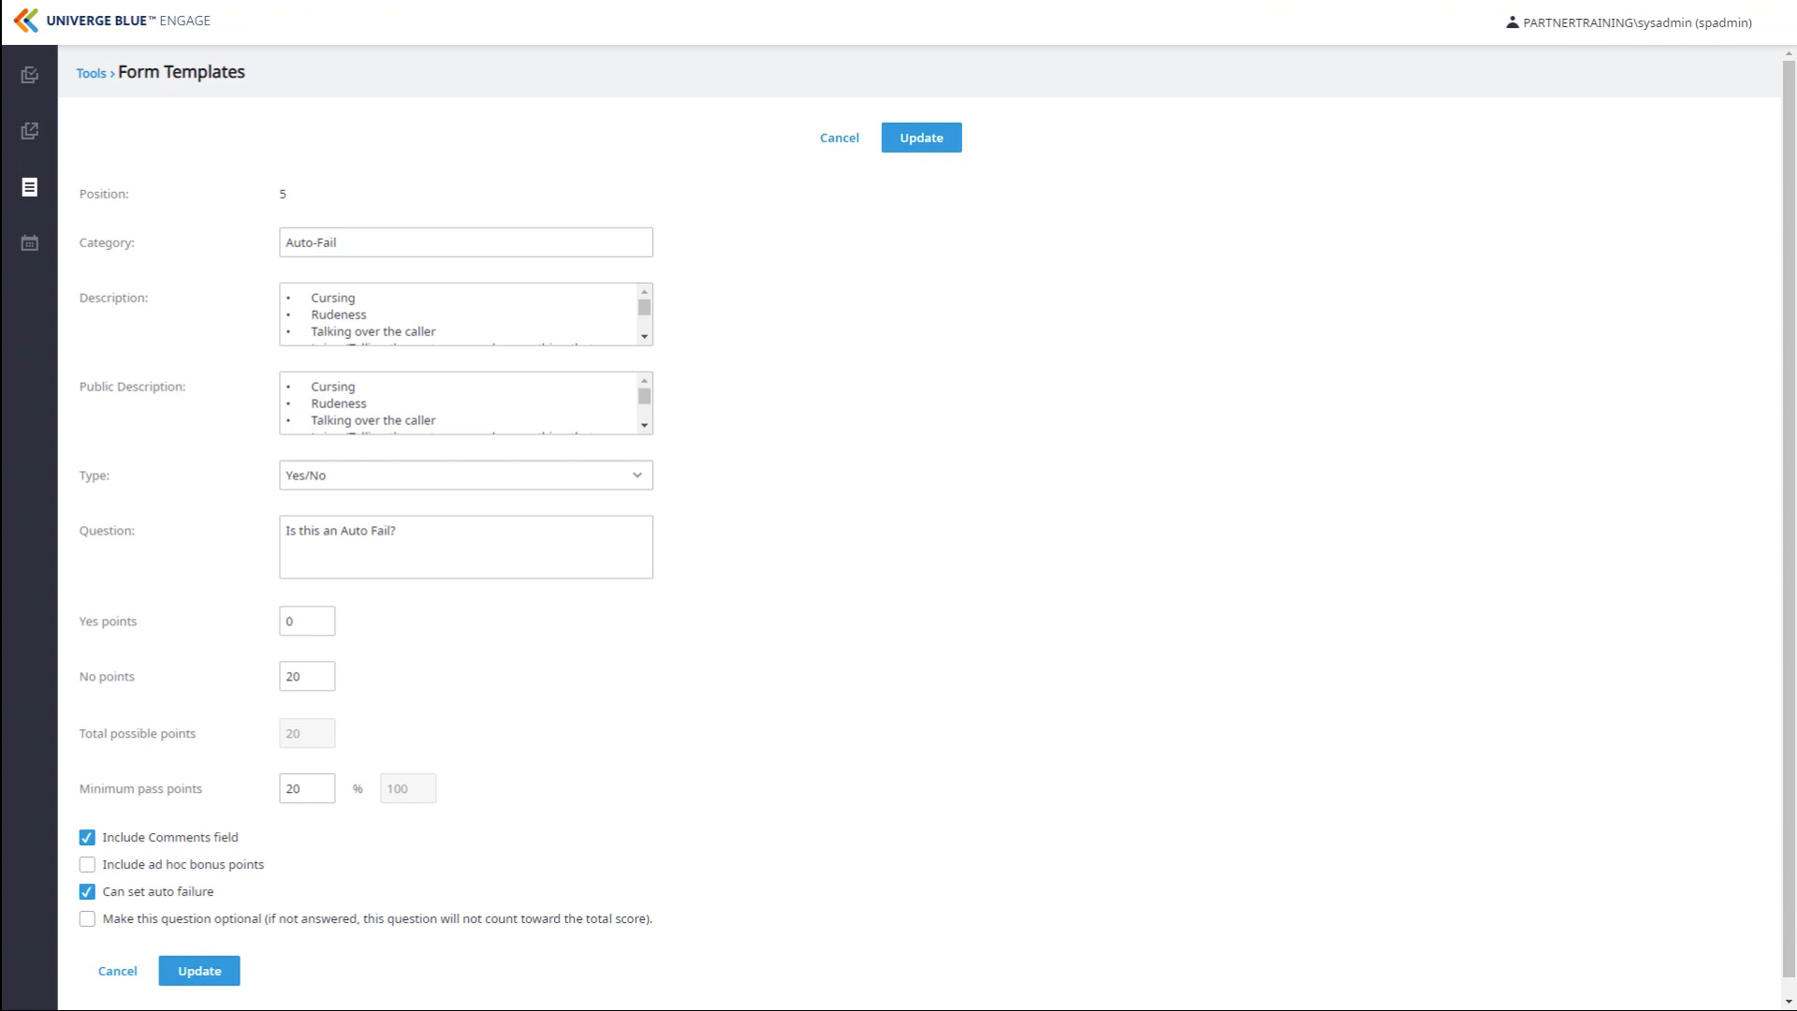
{"action": "left_click", "coordinate": [200, 972]}
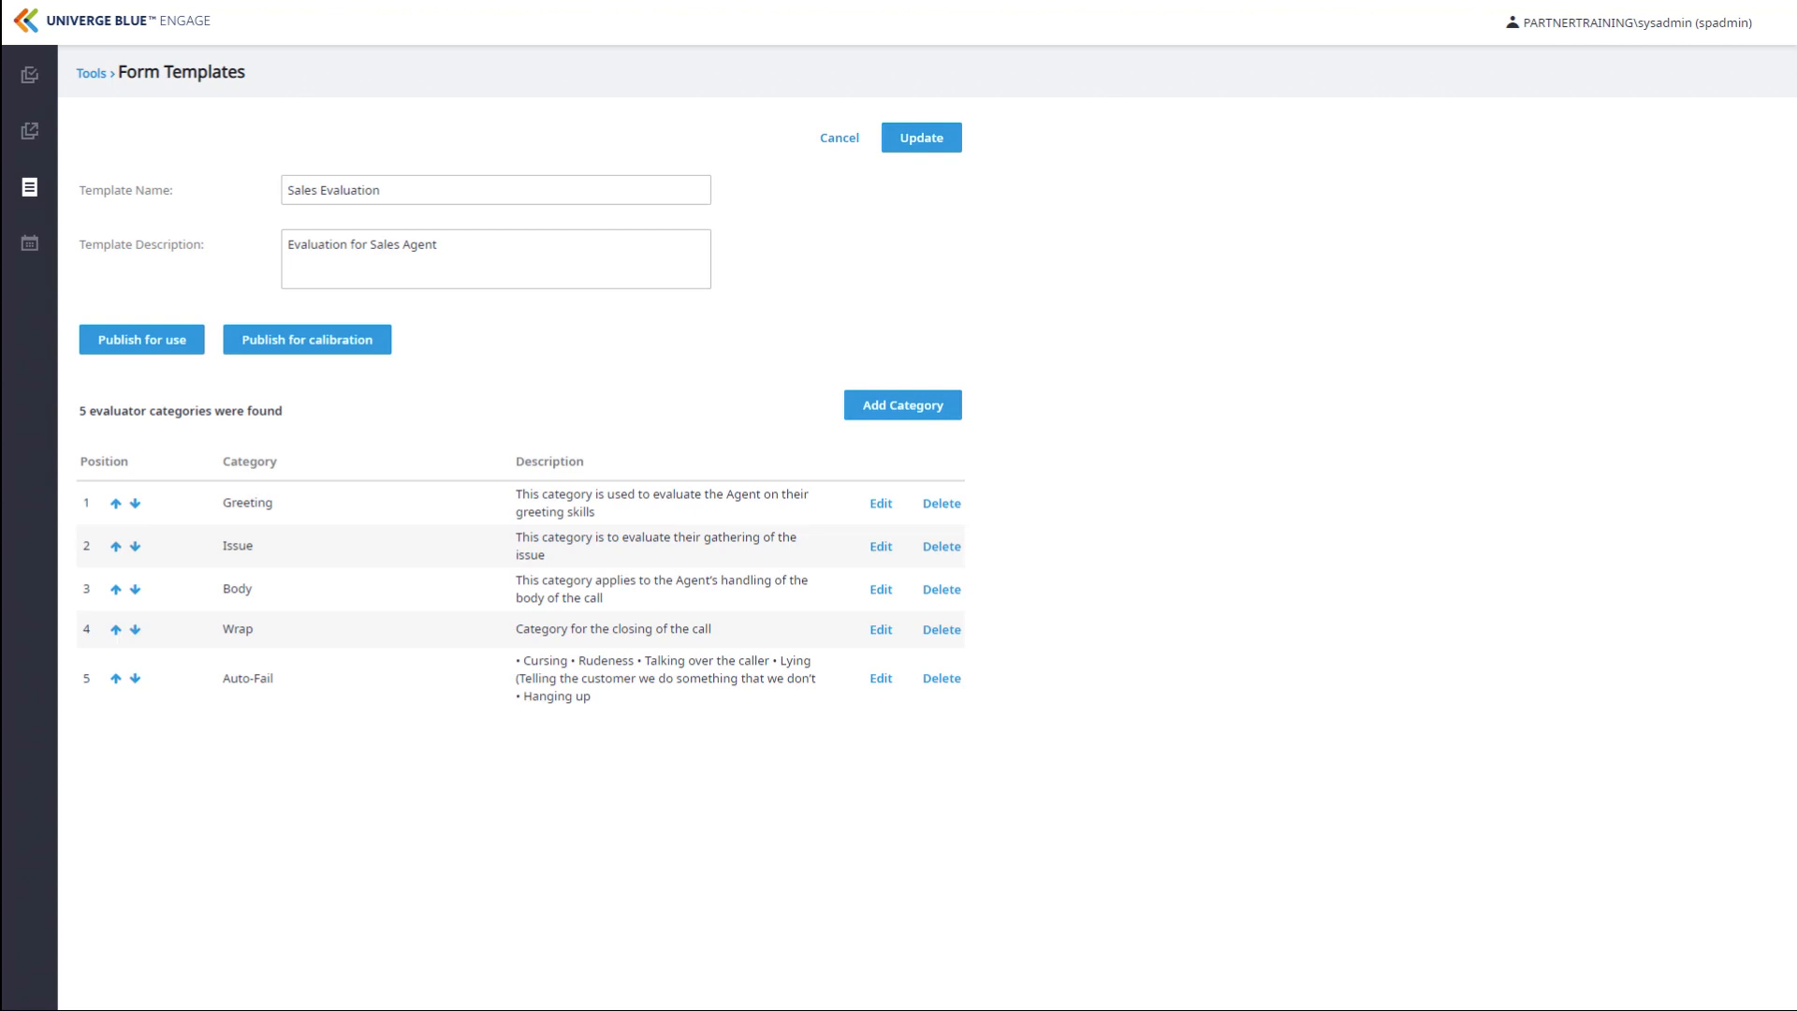
Edit the Greeting category to allow auto failure and save the category
{"action": "left_click", "coordinate": [880, 505]}
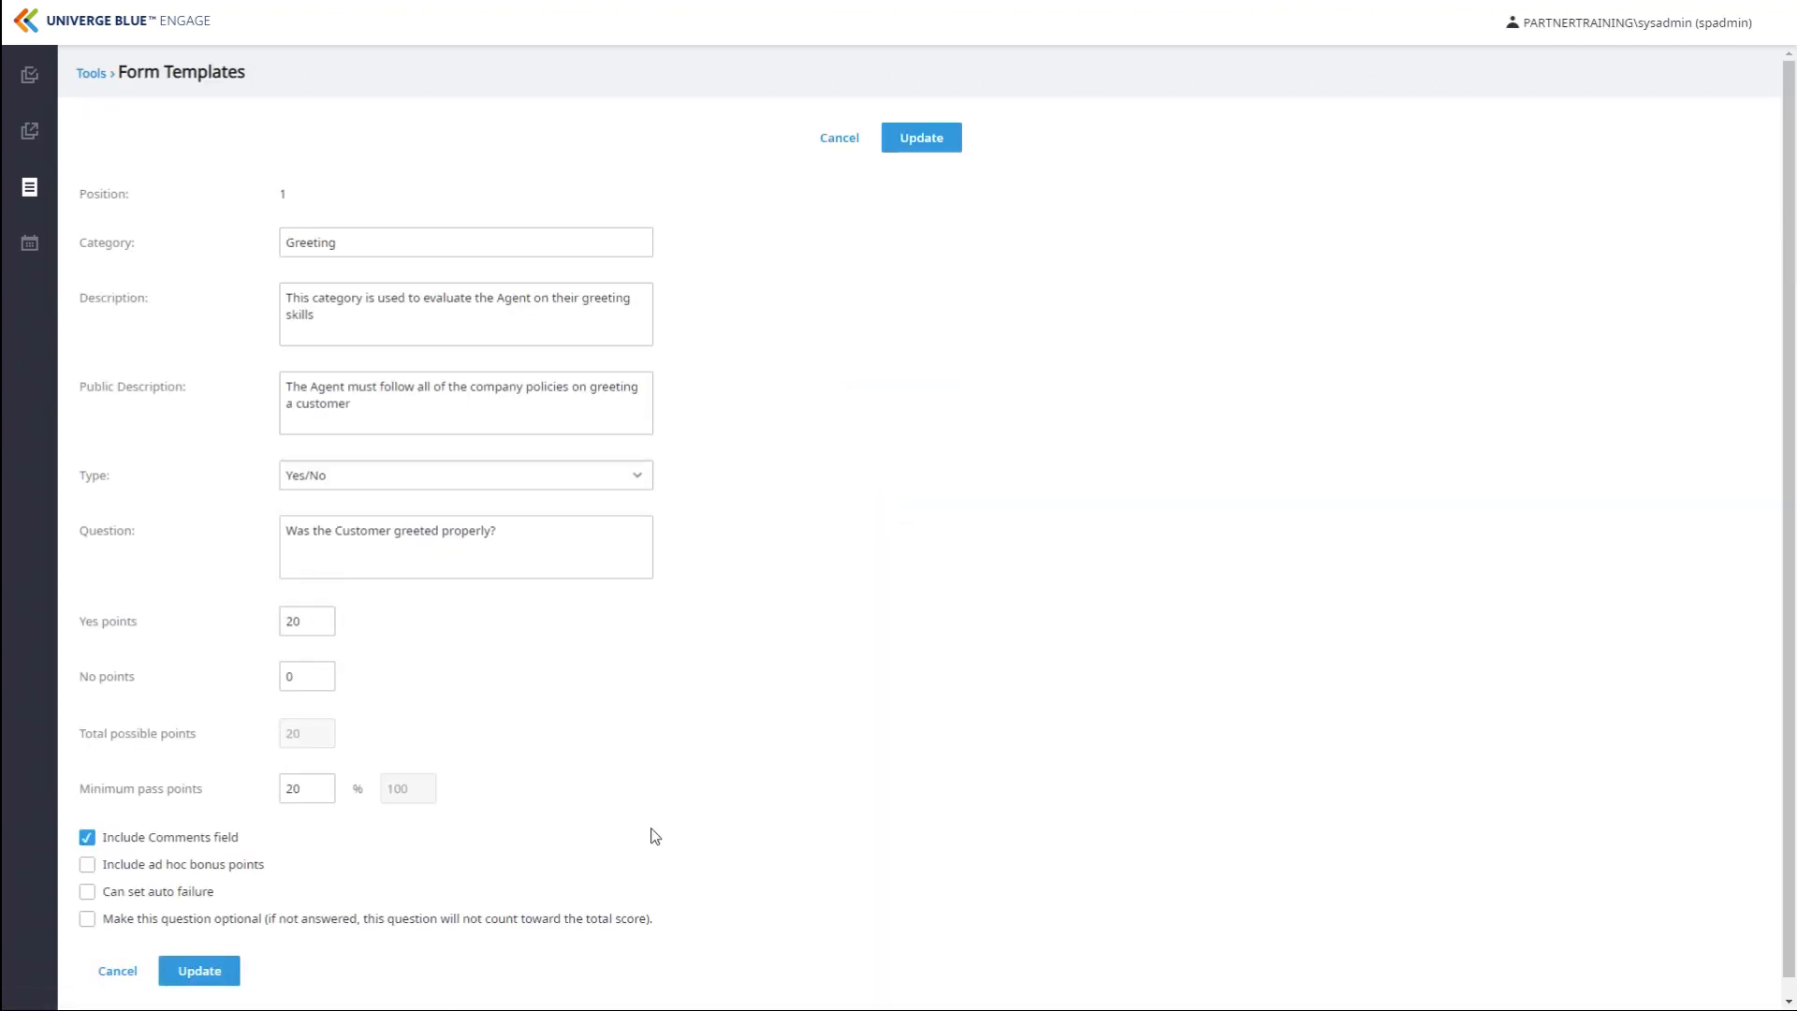
{"action": "left_click", "coordinate": [87, 892]}
{"action": "left_click", "coordinate": [208, 971]}
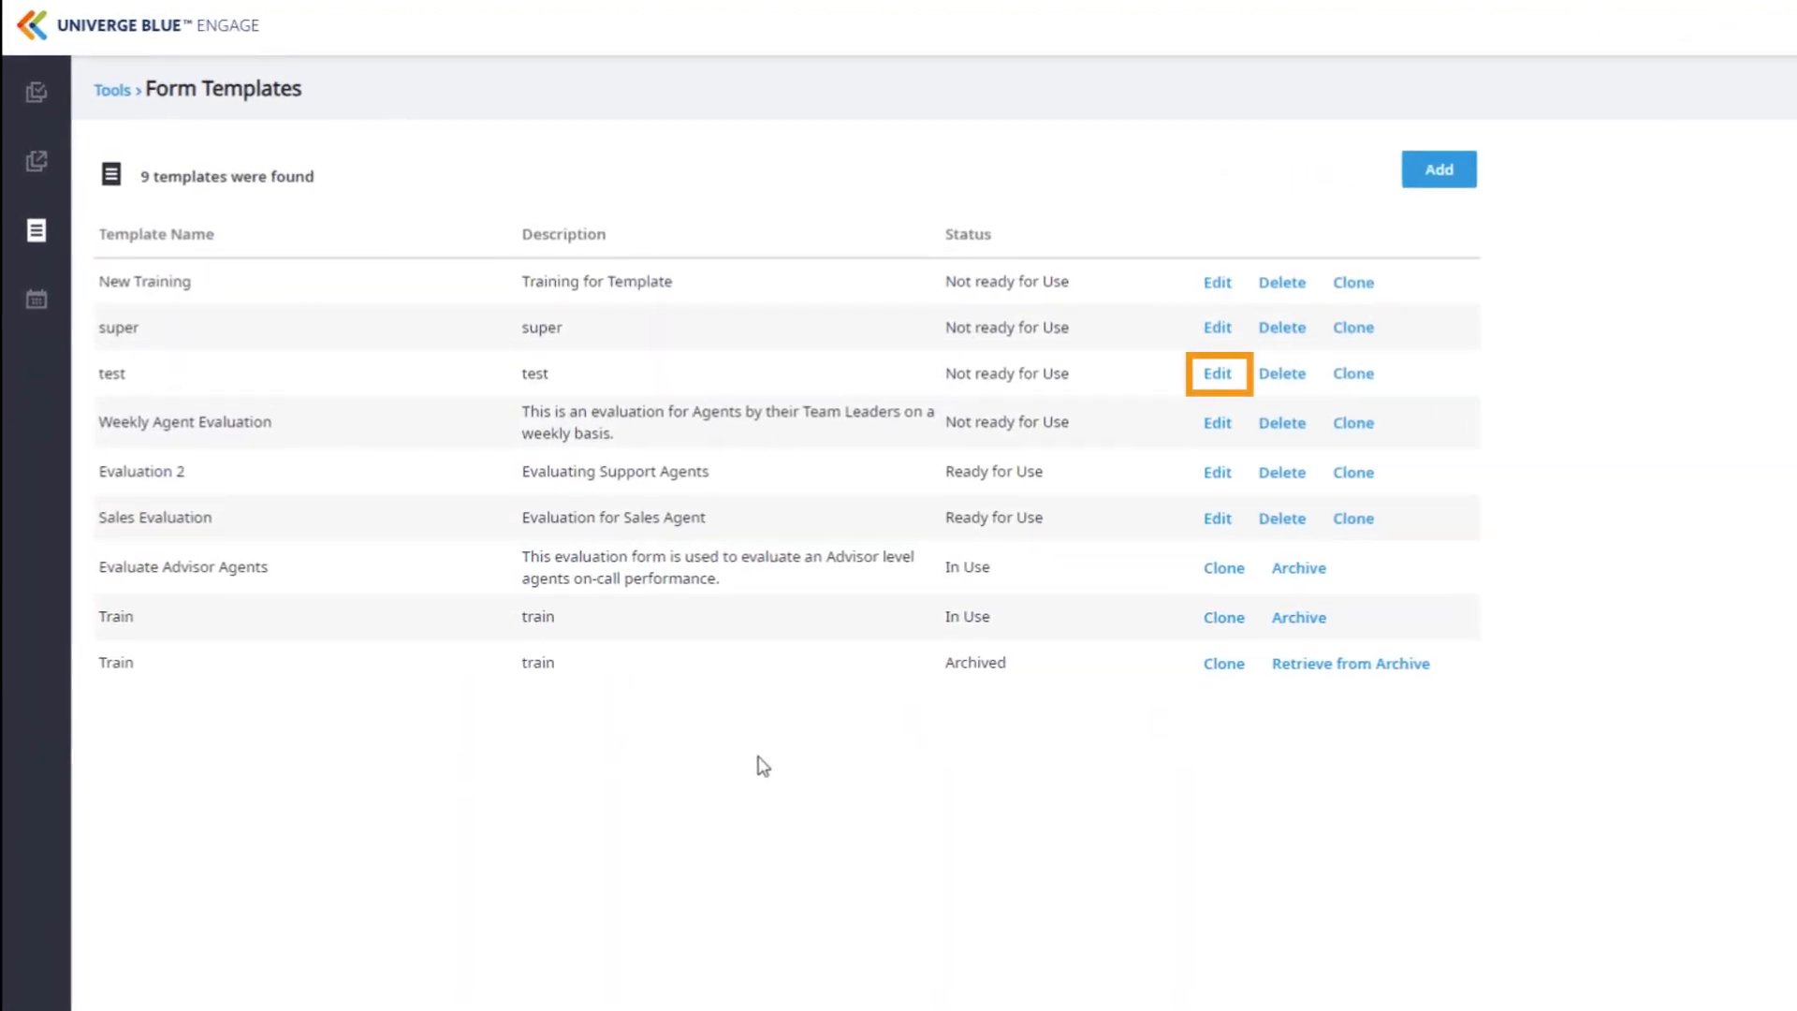
Open the "test" form template and publish it for use
{"action": "left_click", "coordinate": [1216, 377]}
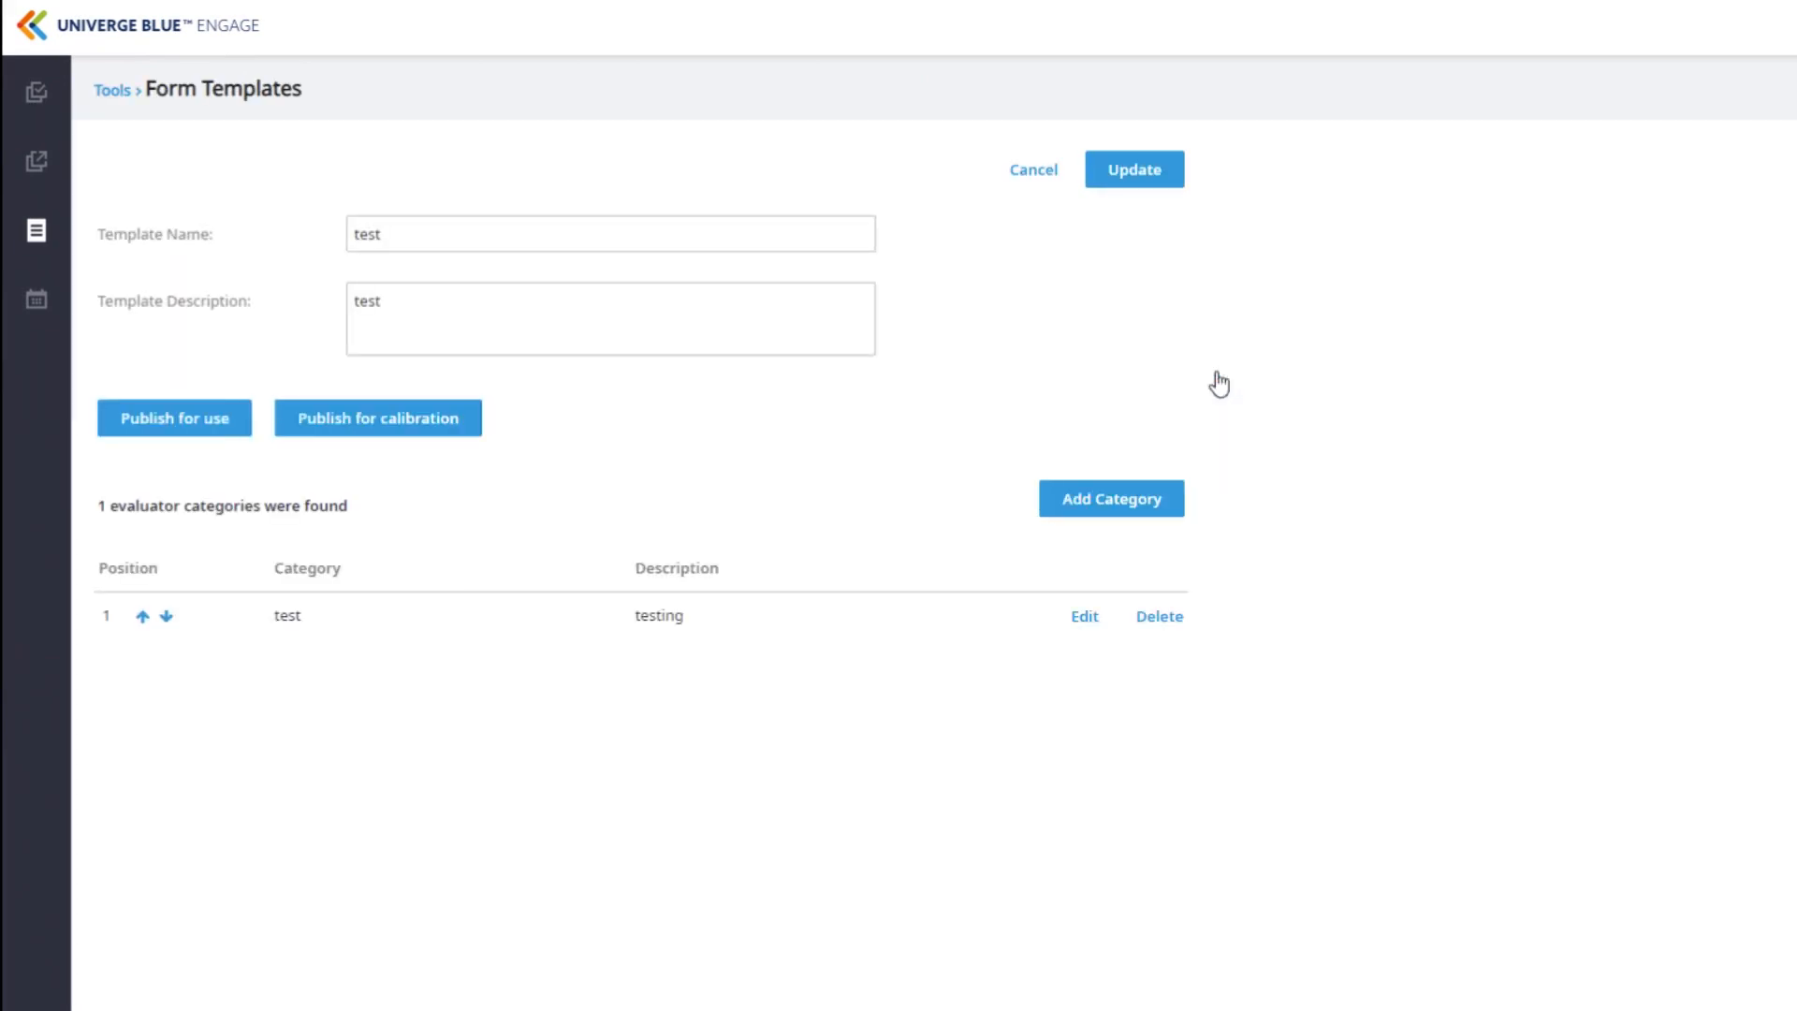
{"action": "left_click", "coordinate": [218, 430]}
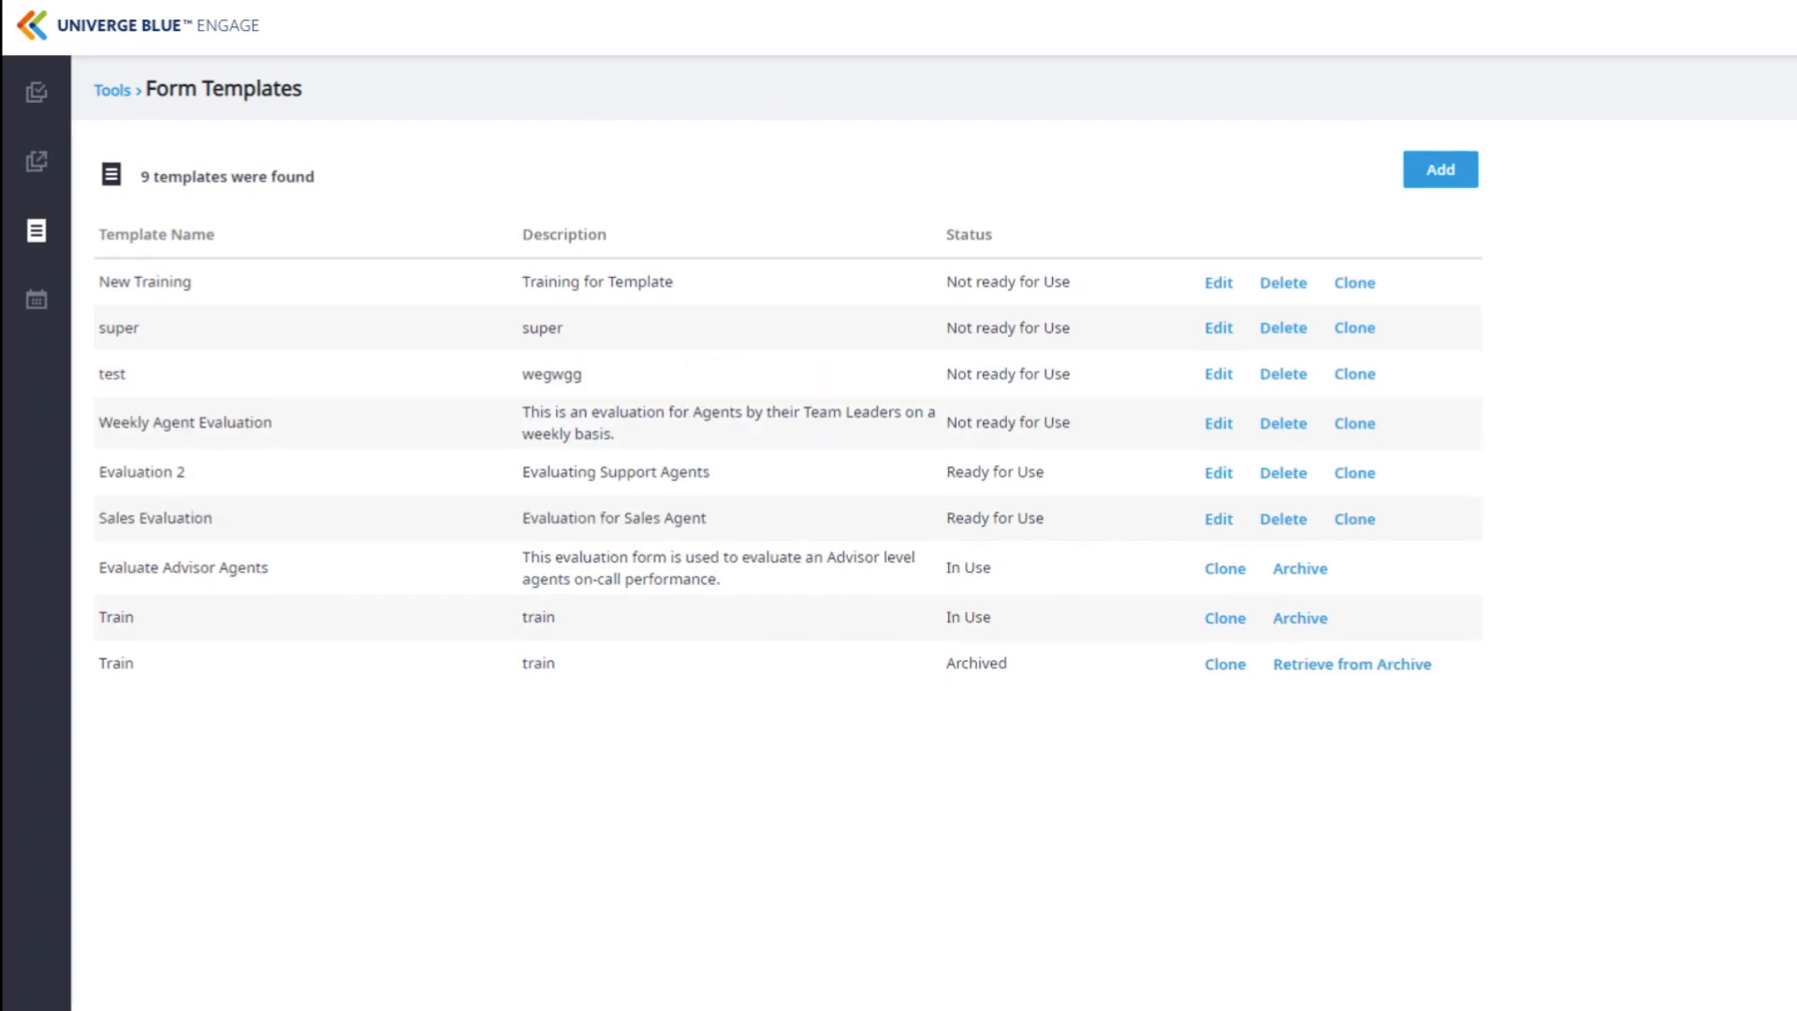
Create a new evaluation automation rule titled "Weekly Evalution"
{"action": "left_click", "coordinate": [37, 301]}
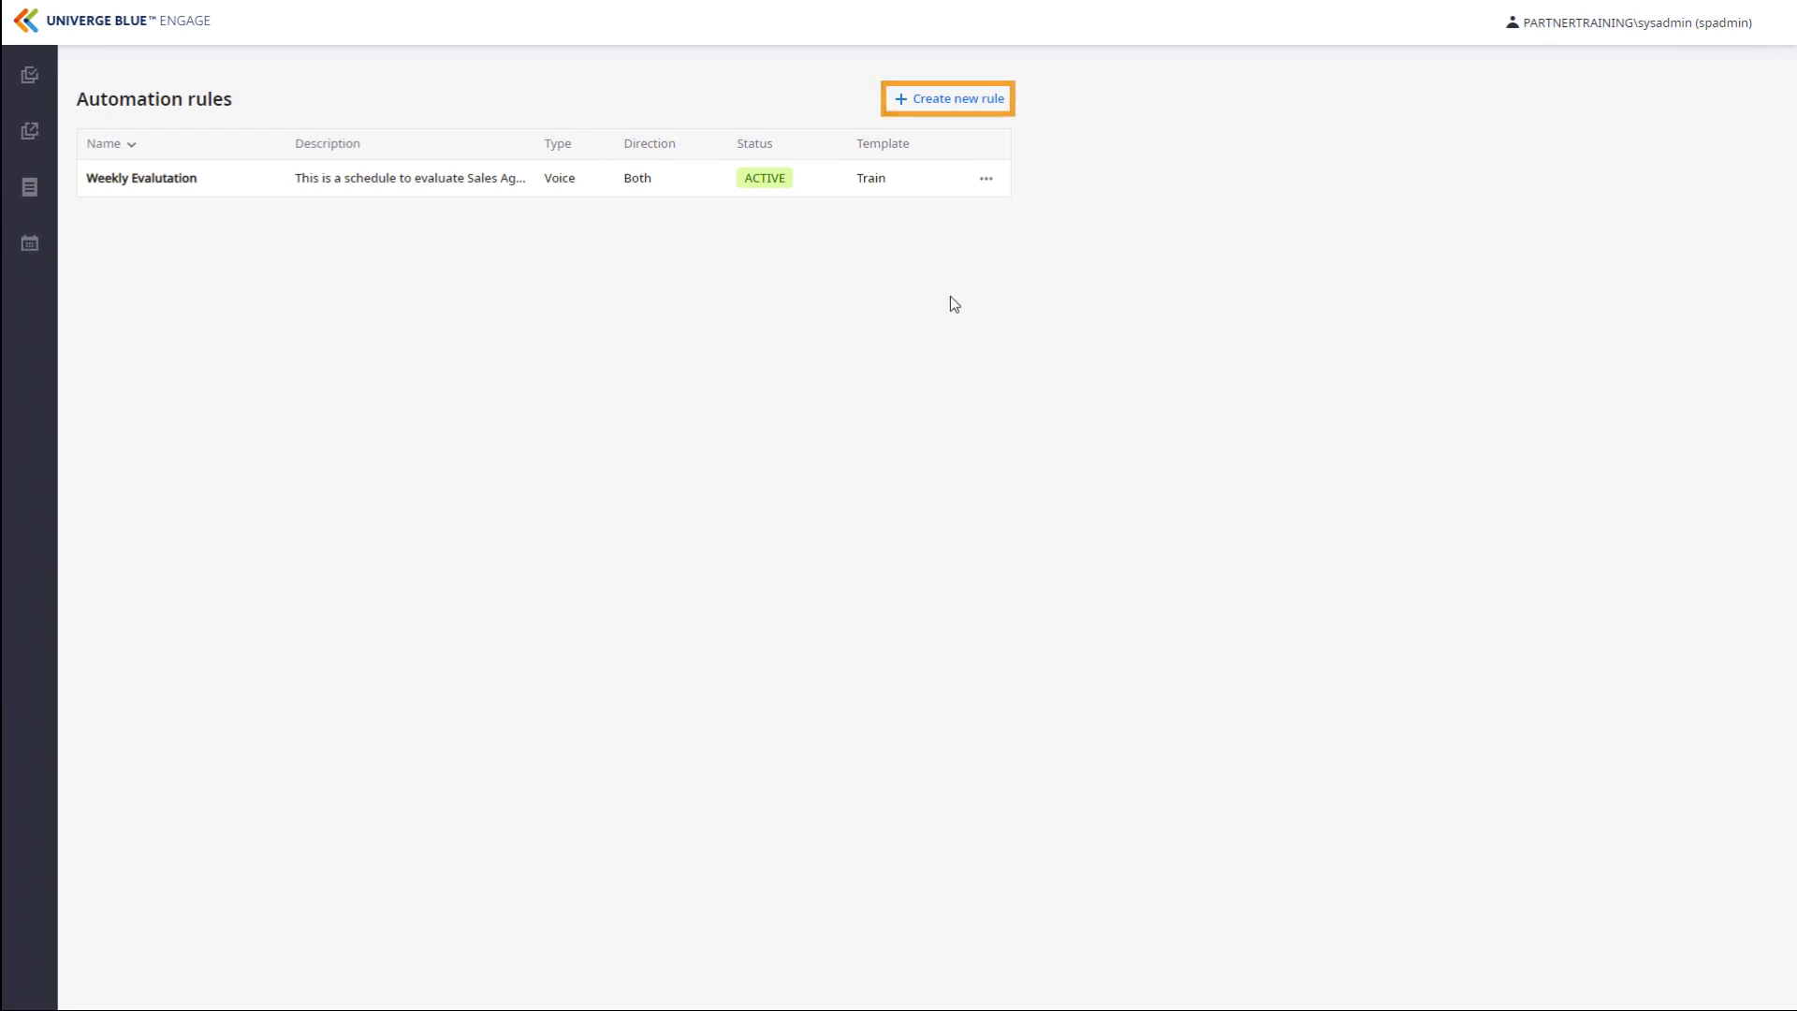
{"action": "left_click", "coordinate": [956, 99]}
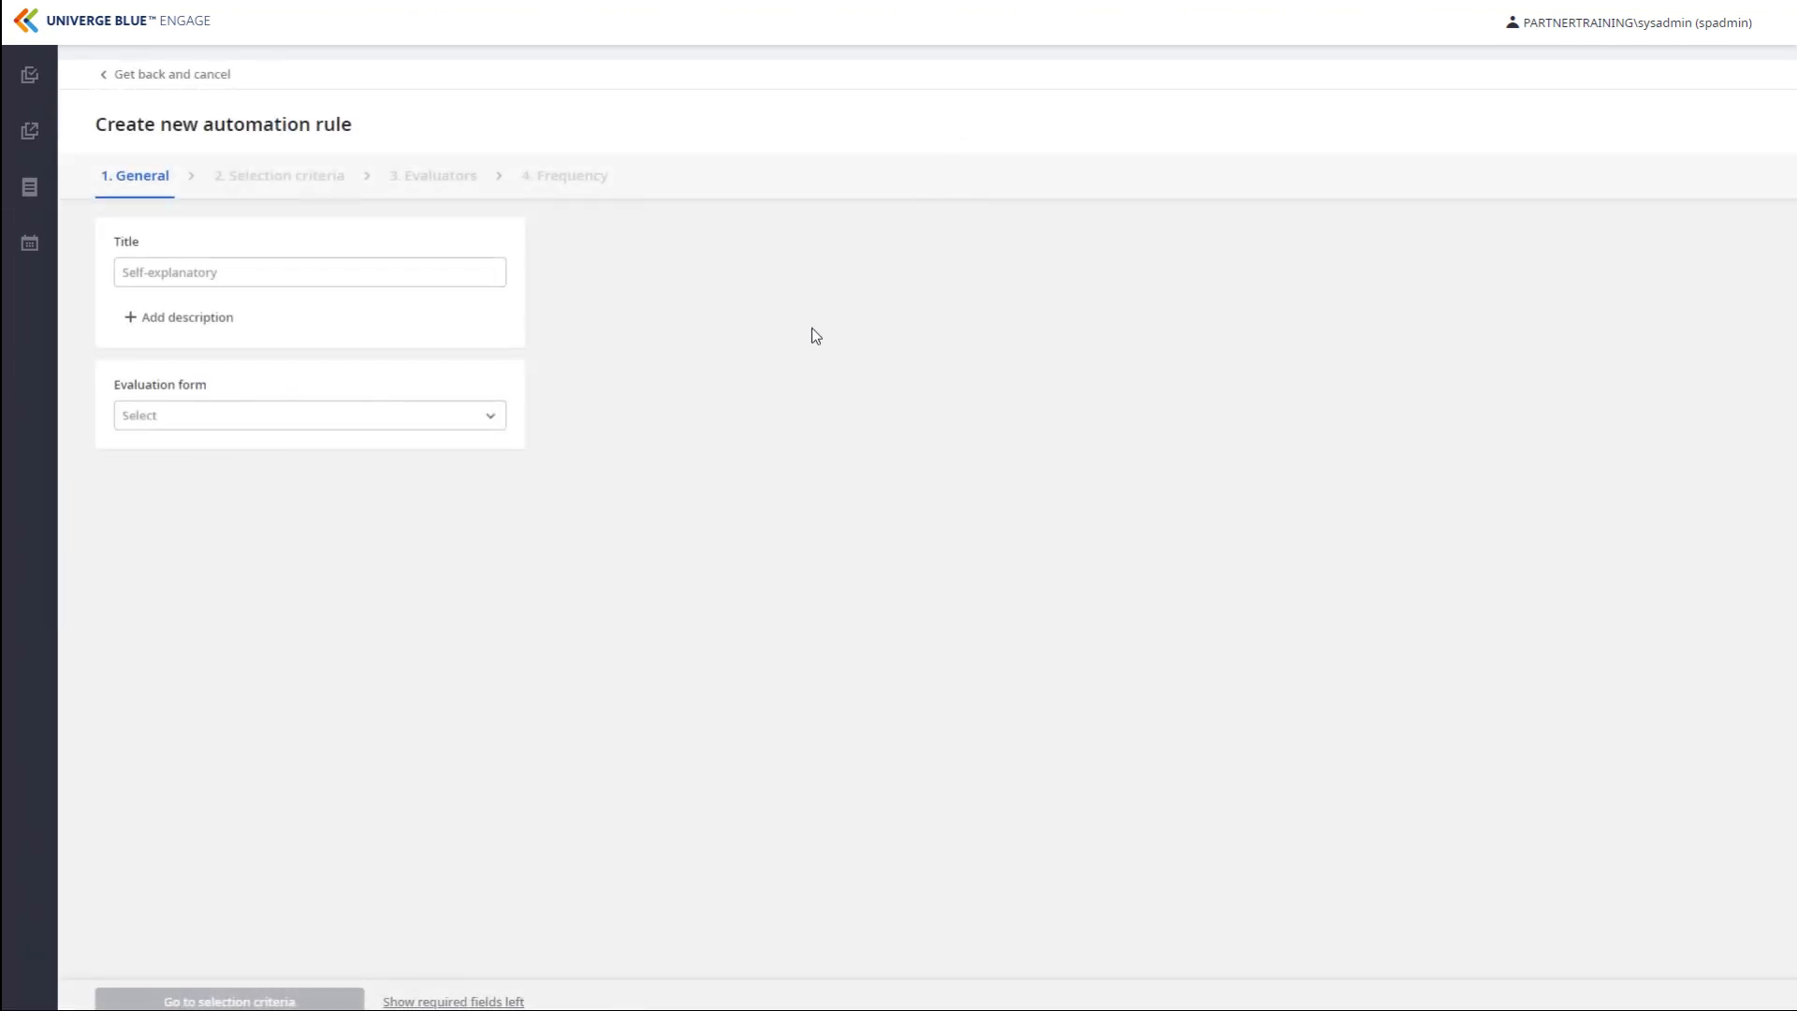
{"action": "left_click", "coordinate": [232, 272]}
{"action": "type", "text": "We"}
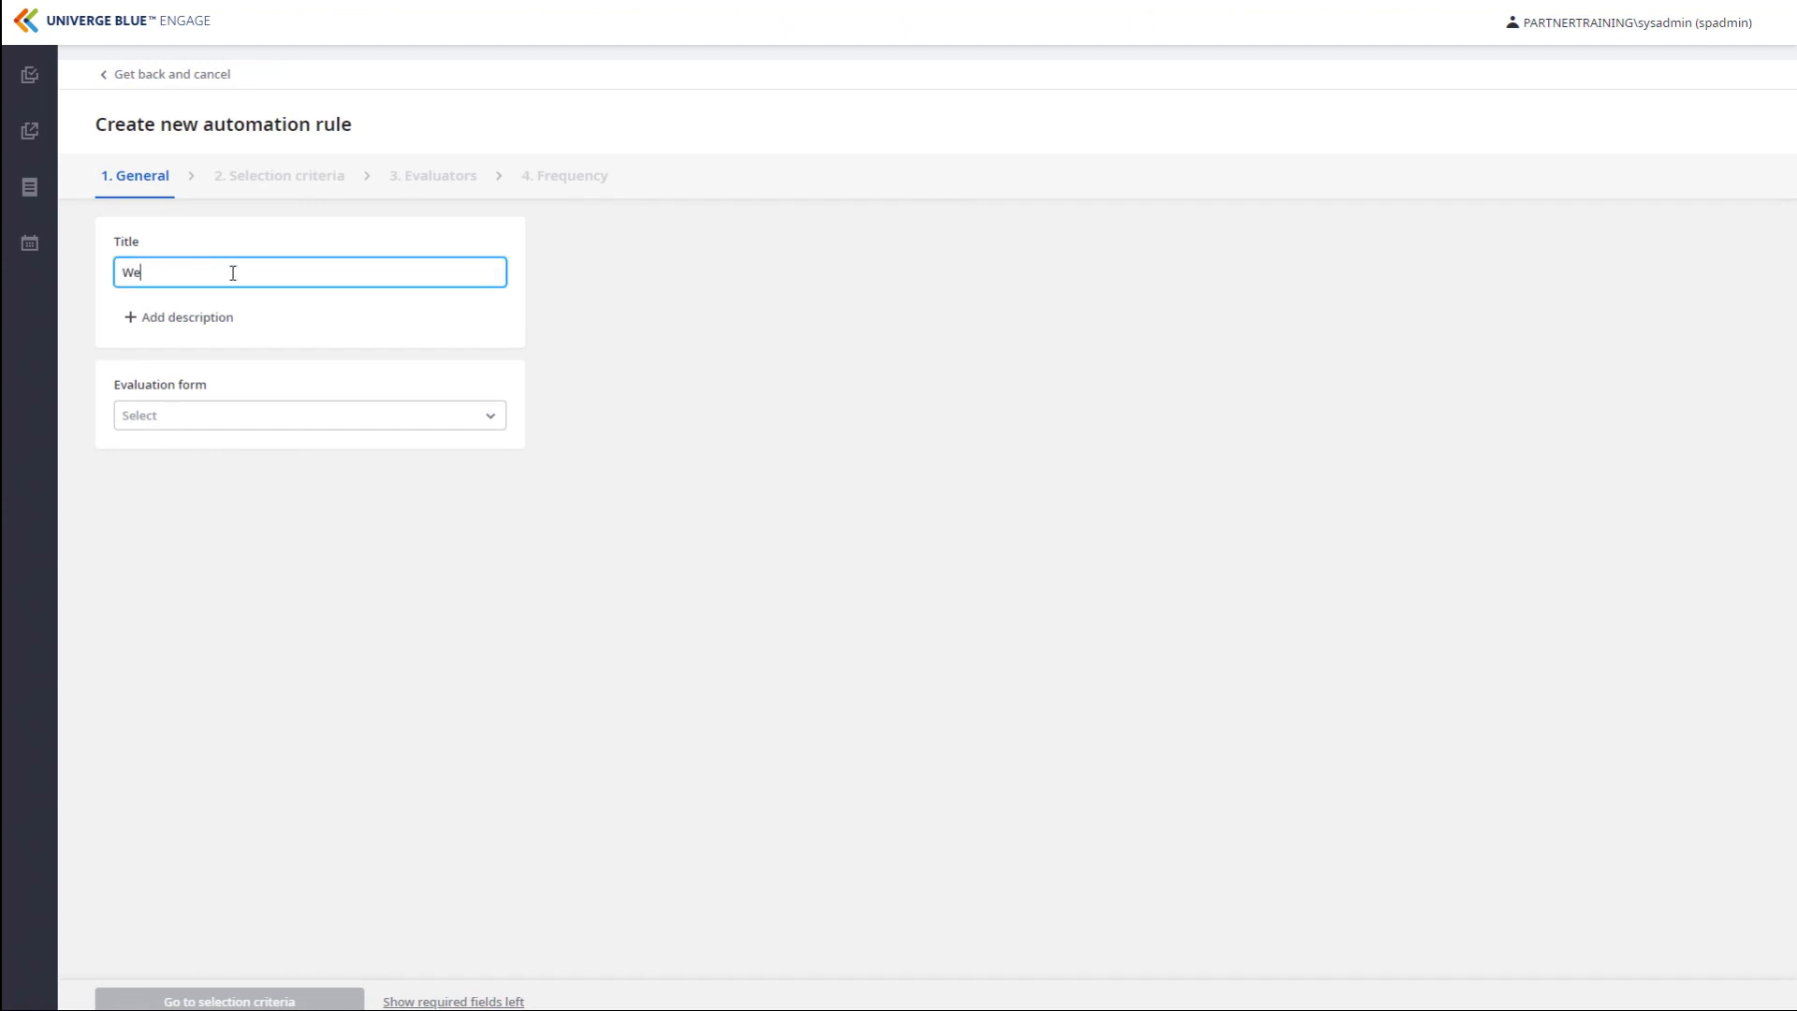
{"action": "type", "text": "ekly Evalution"}
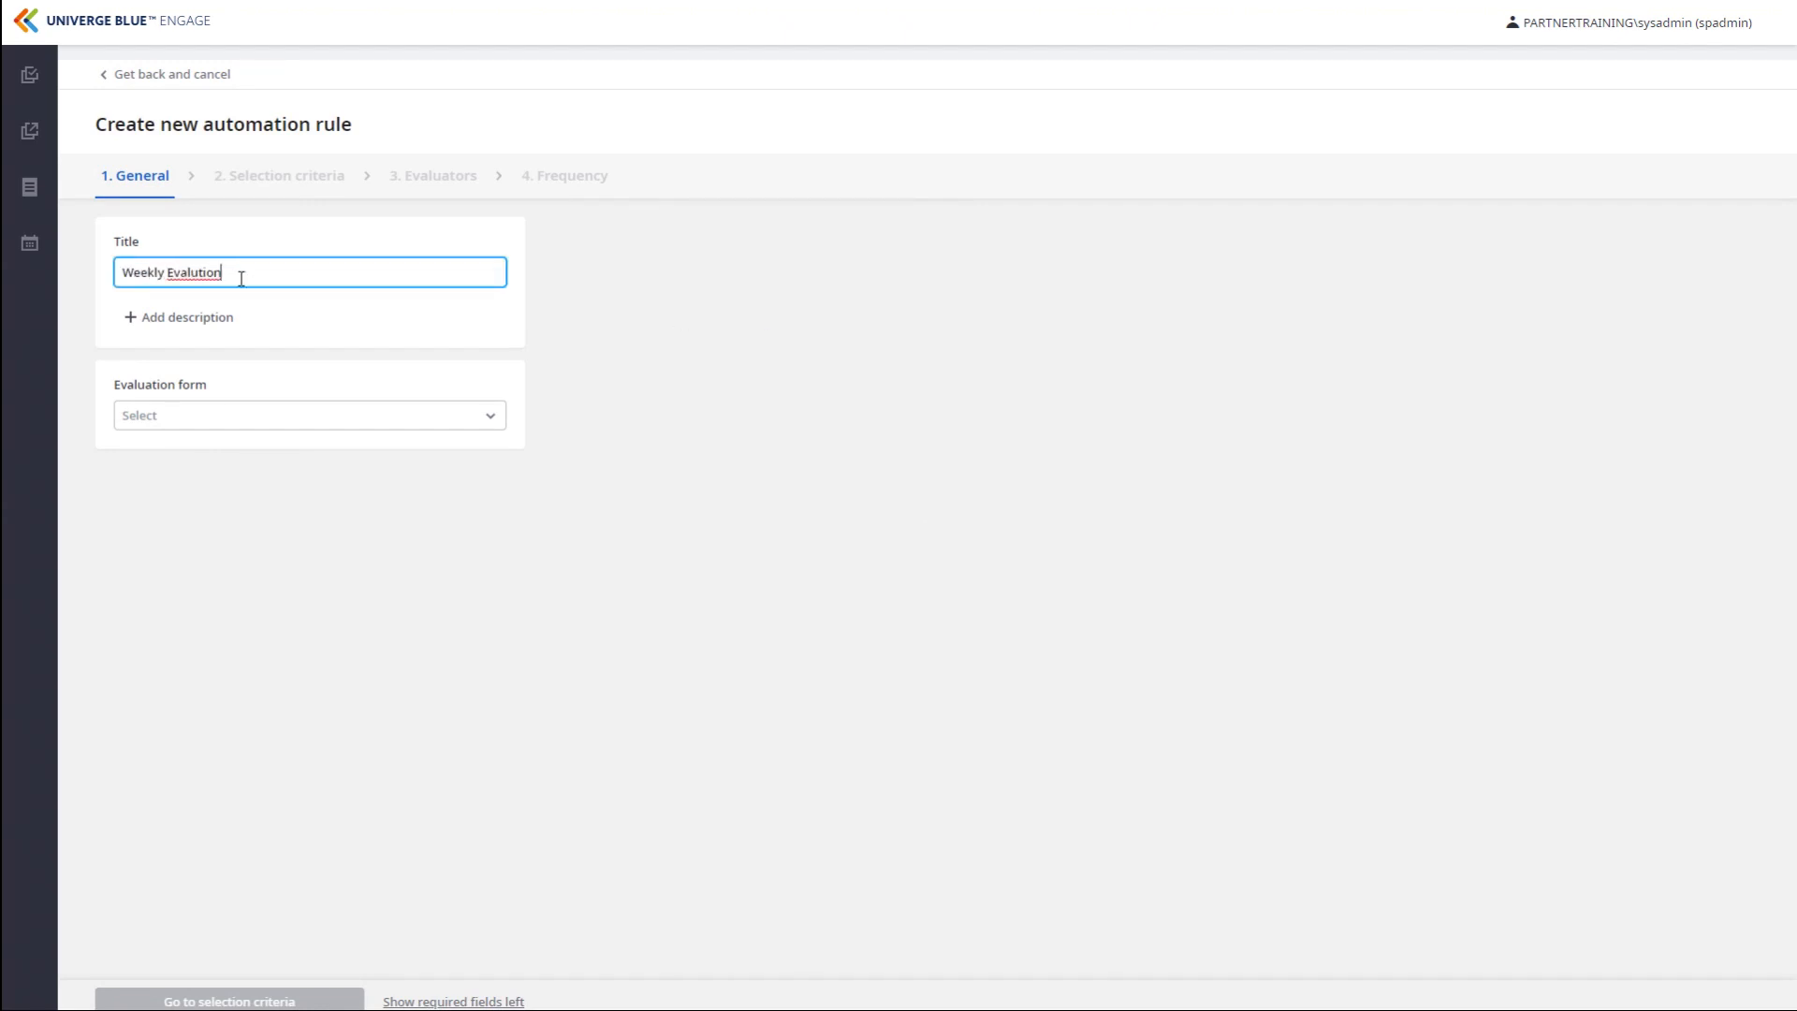
Describe the rule as "This is a schedule to evaluate Sales Agents on a weekly basis" and choose the Sales Evaluation form
{"action": "left_click", "coordinate": [209, 316]}
{"action": "type", "text": "This is a schedule to evaluate Sales Agents on a weekly basis"}
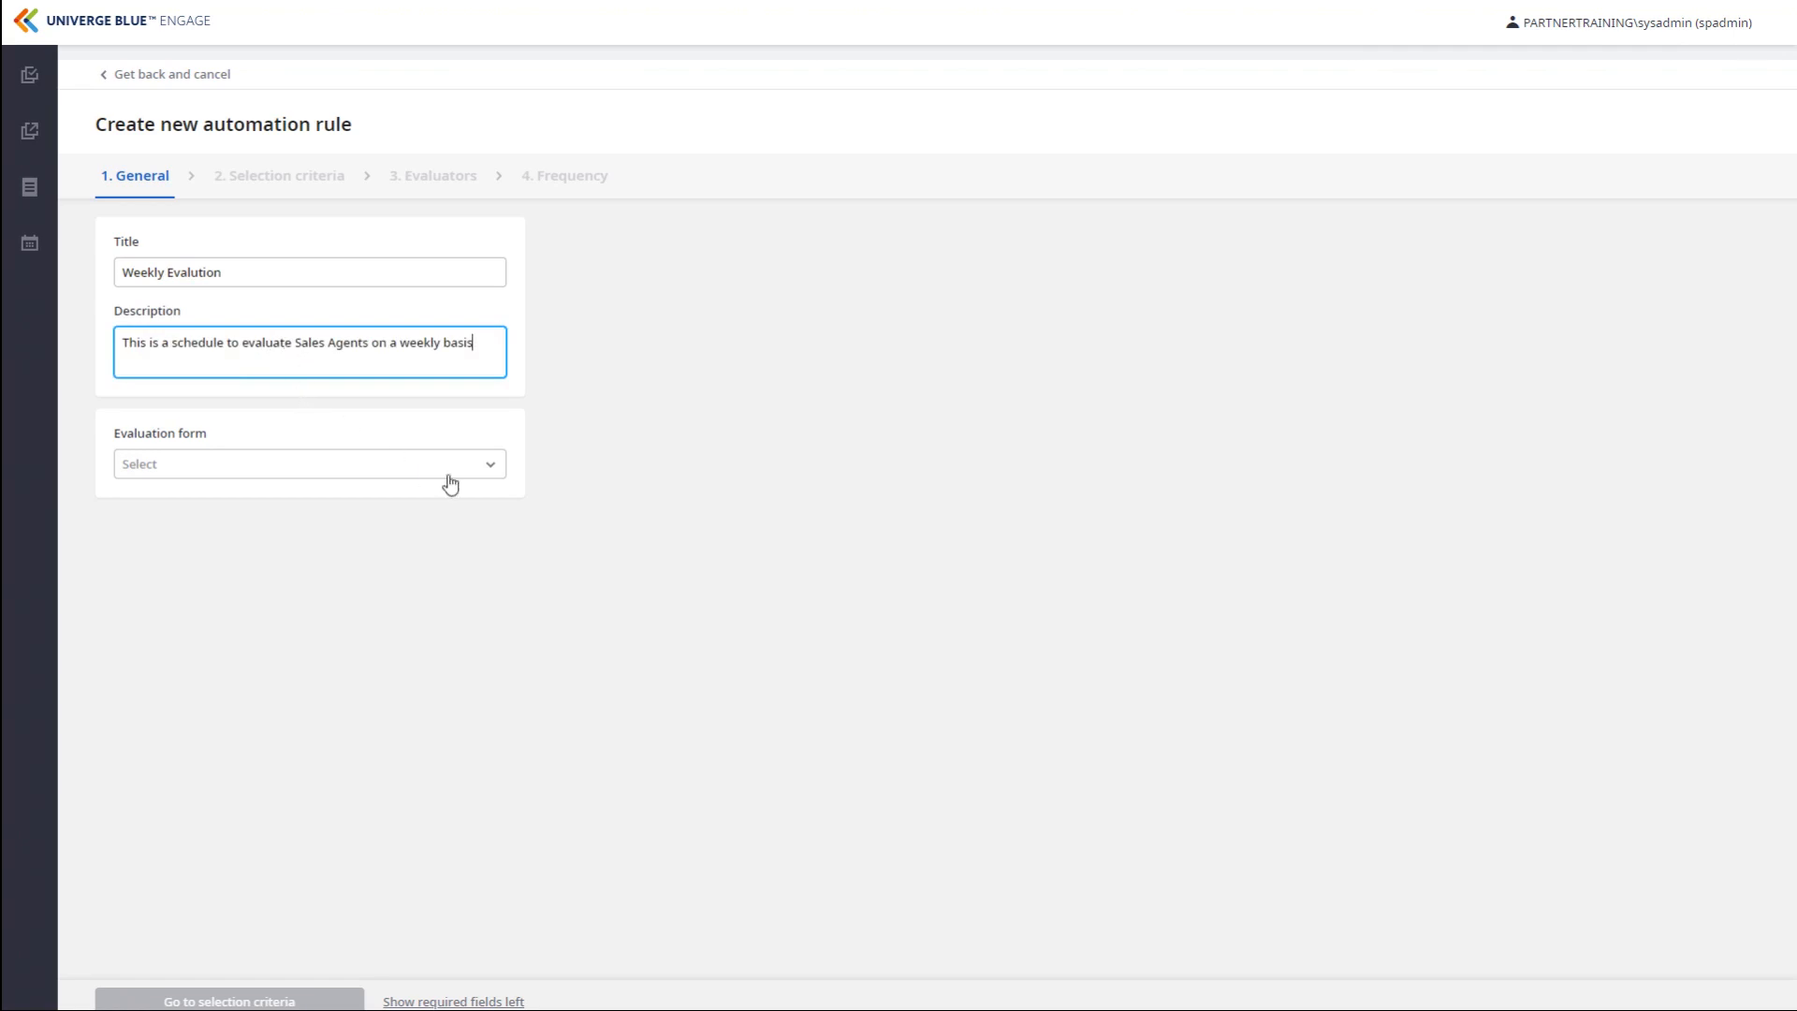
{"action": "left_click", "coordinate": [487, 473]}
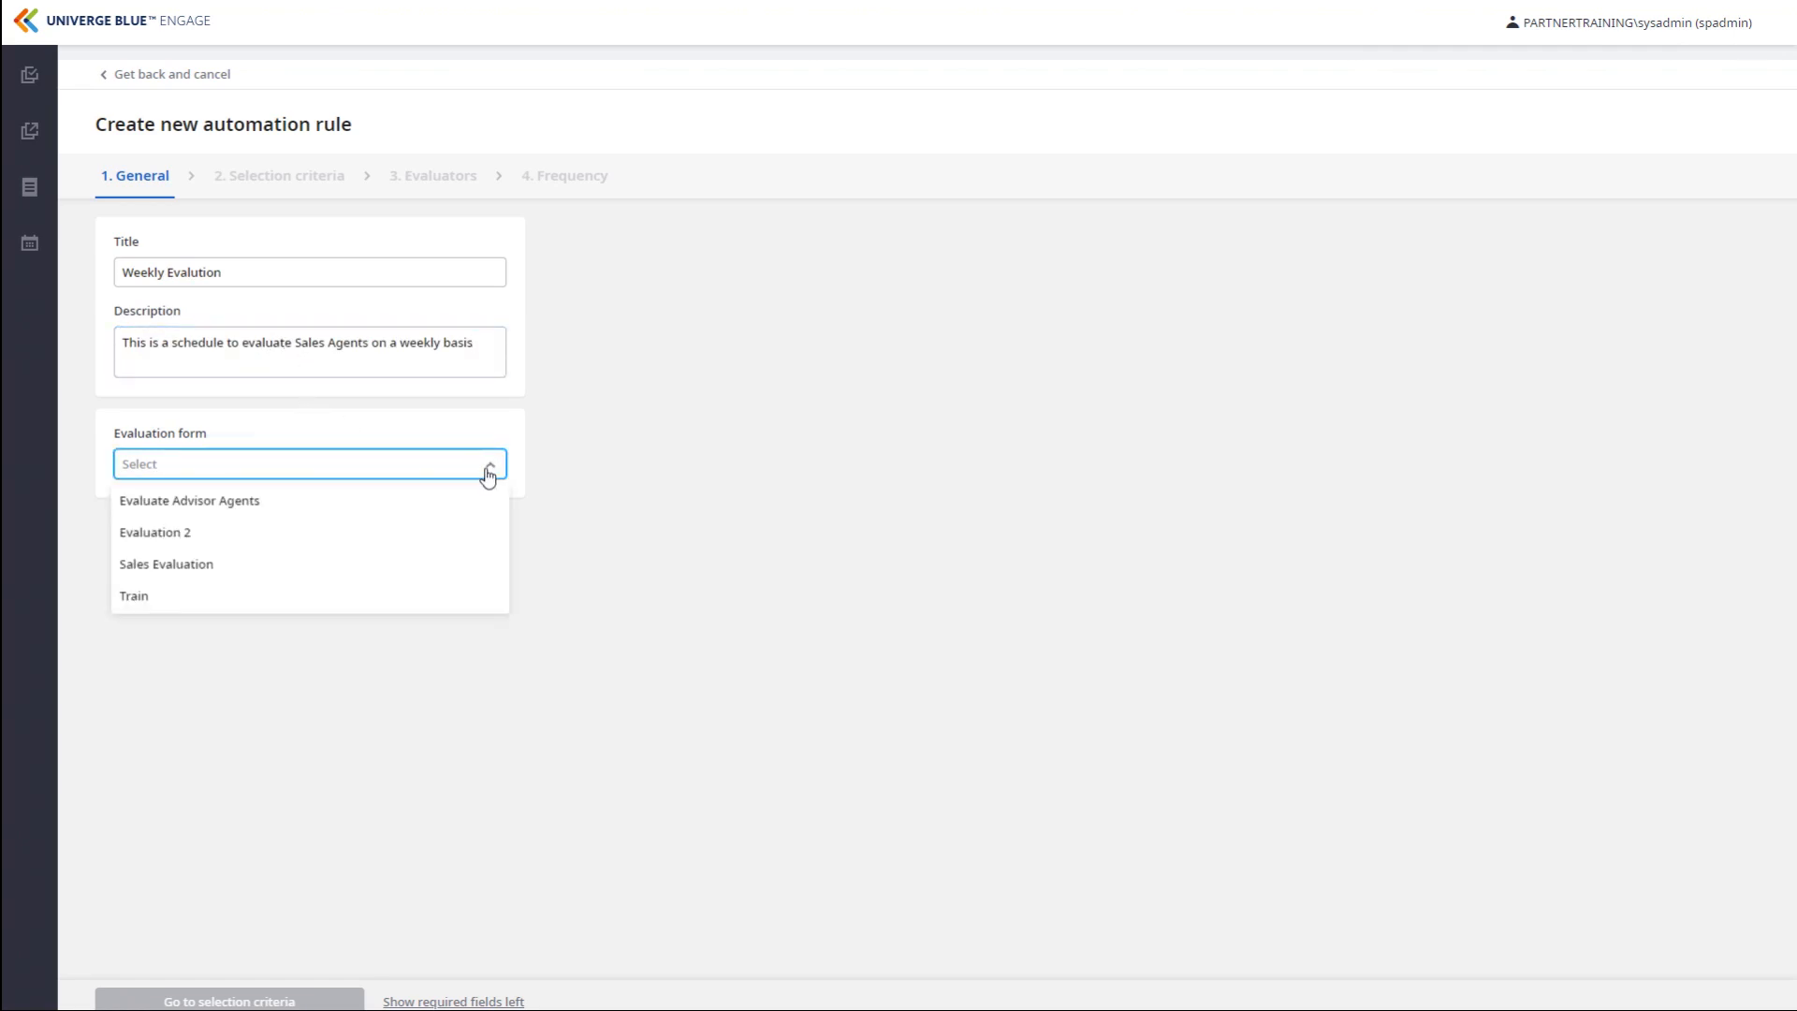
{"action": "left_click", "coordinate": [244, 563]}
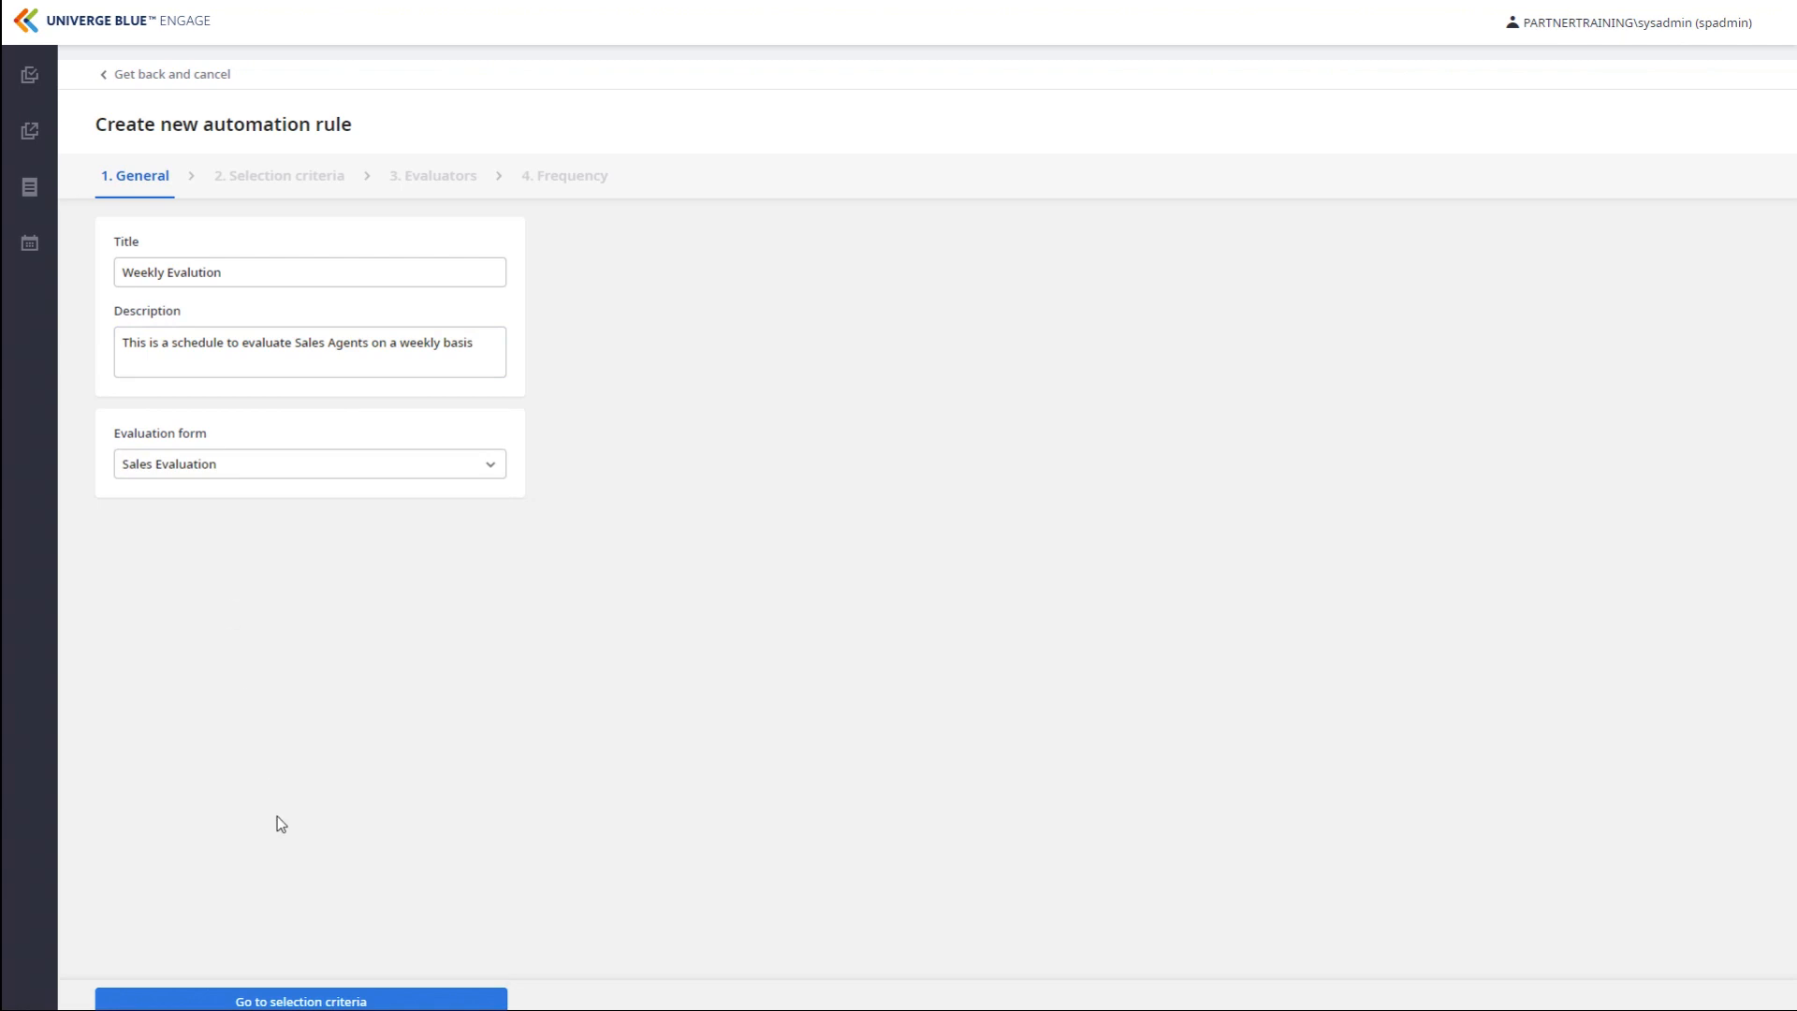
{"action": "left_click", "coordinate": [303, 1002]}
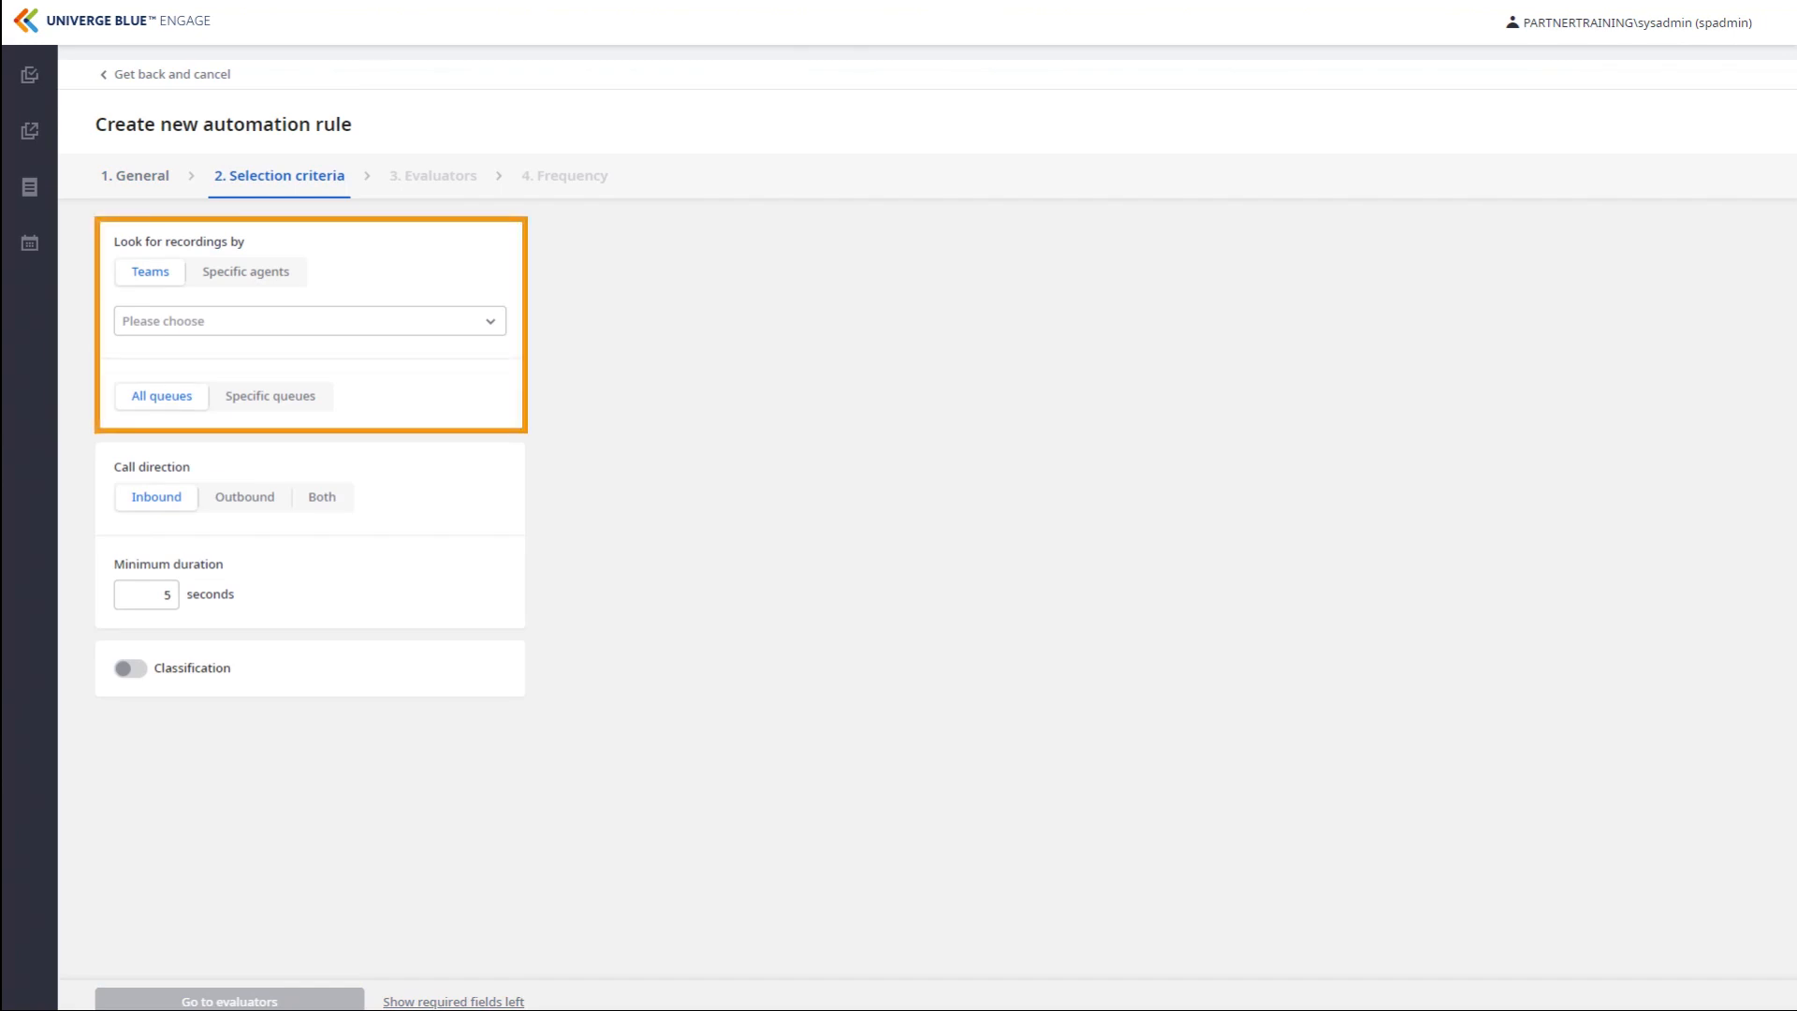
Set the rule's selection criteria to look for recordings by the Sales team
{"action": "left_click", "coordinate": [310, 321]}
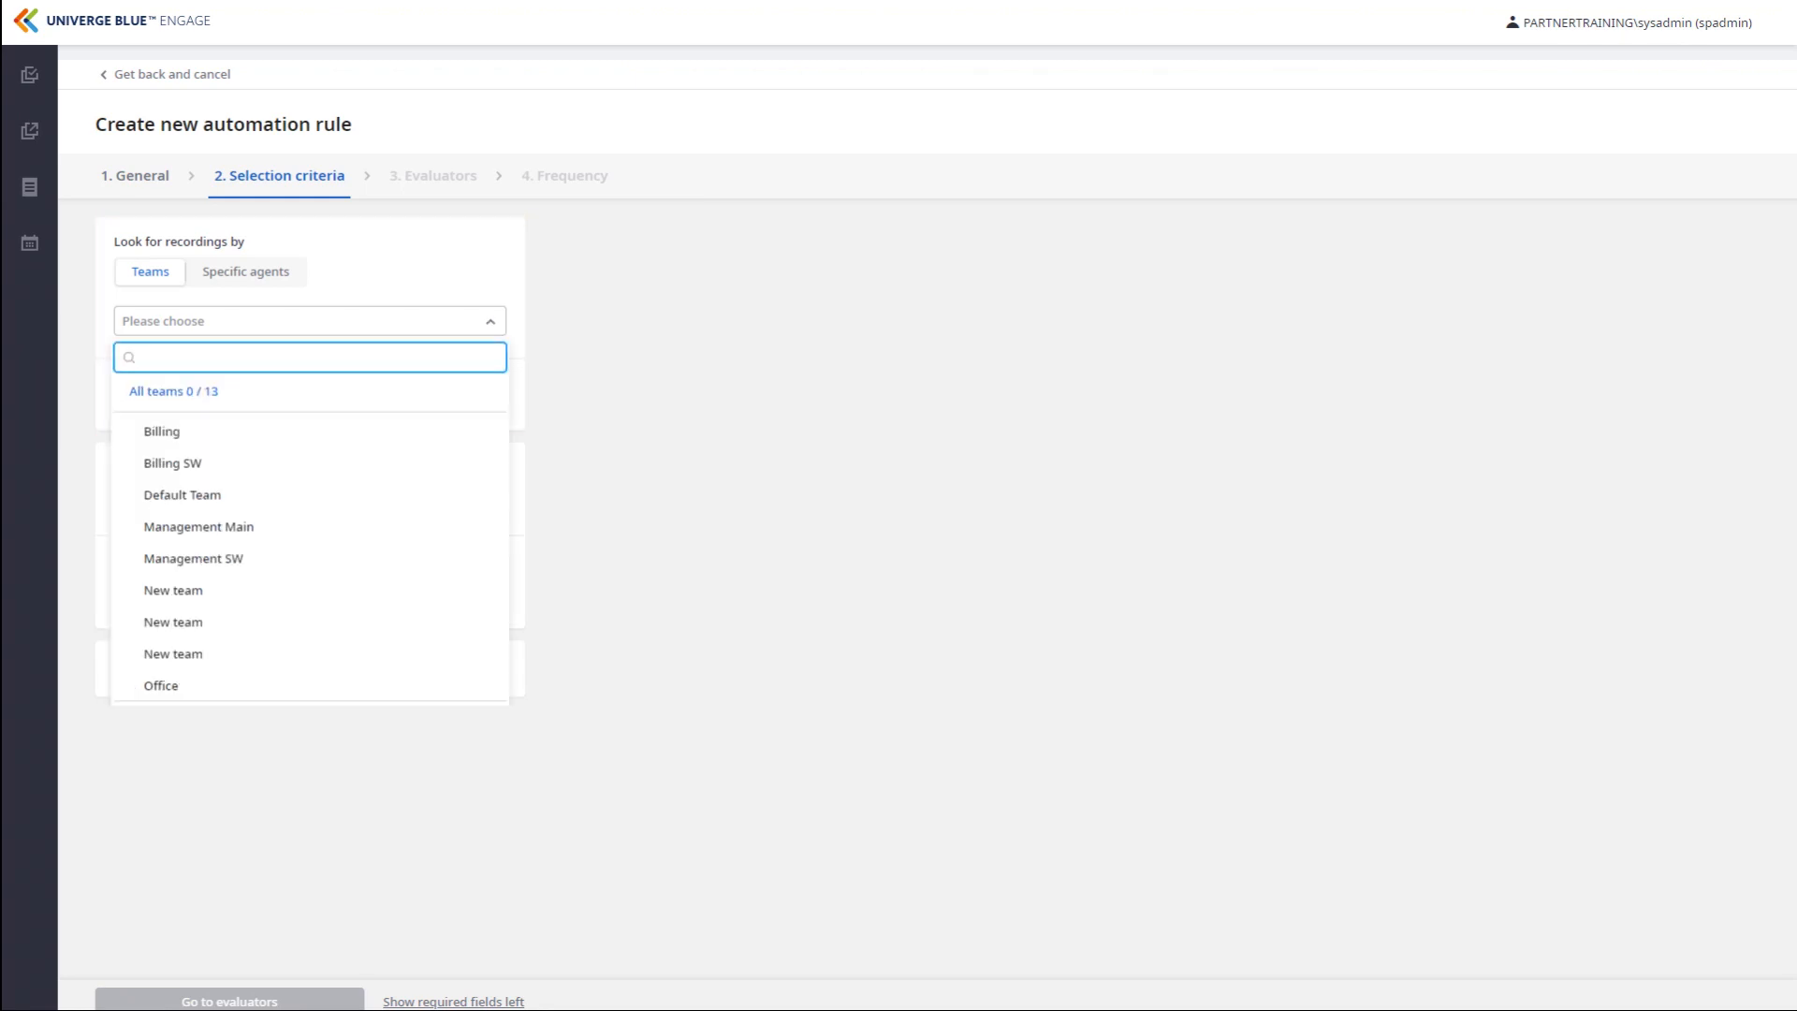
{"action": "scroll", "coordinate": [309, 557], "scroll_direction": "down", "scroll_amount": 2}
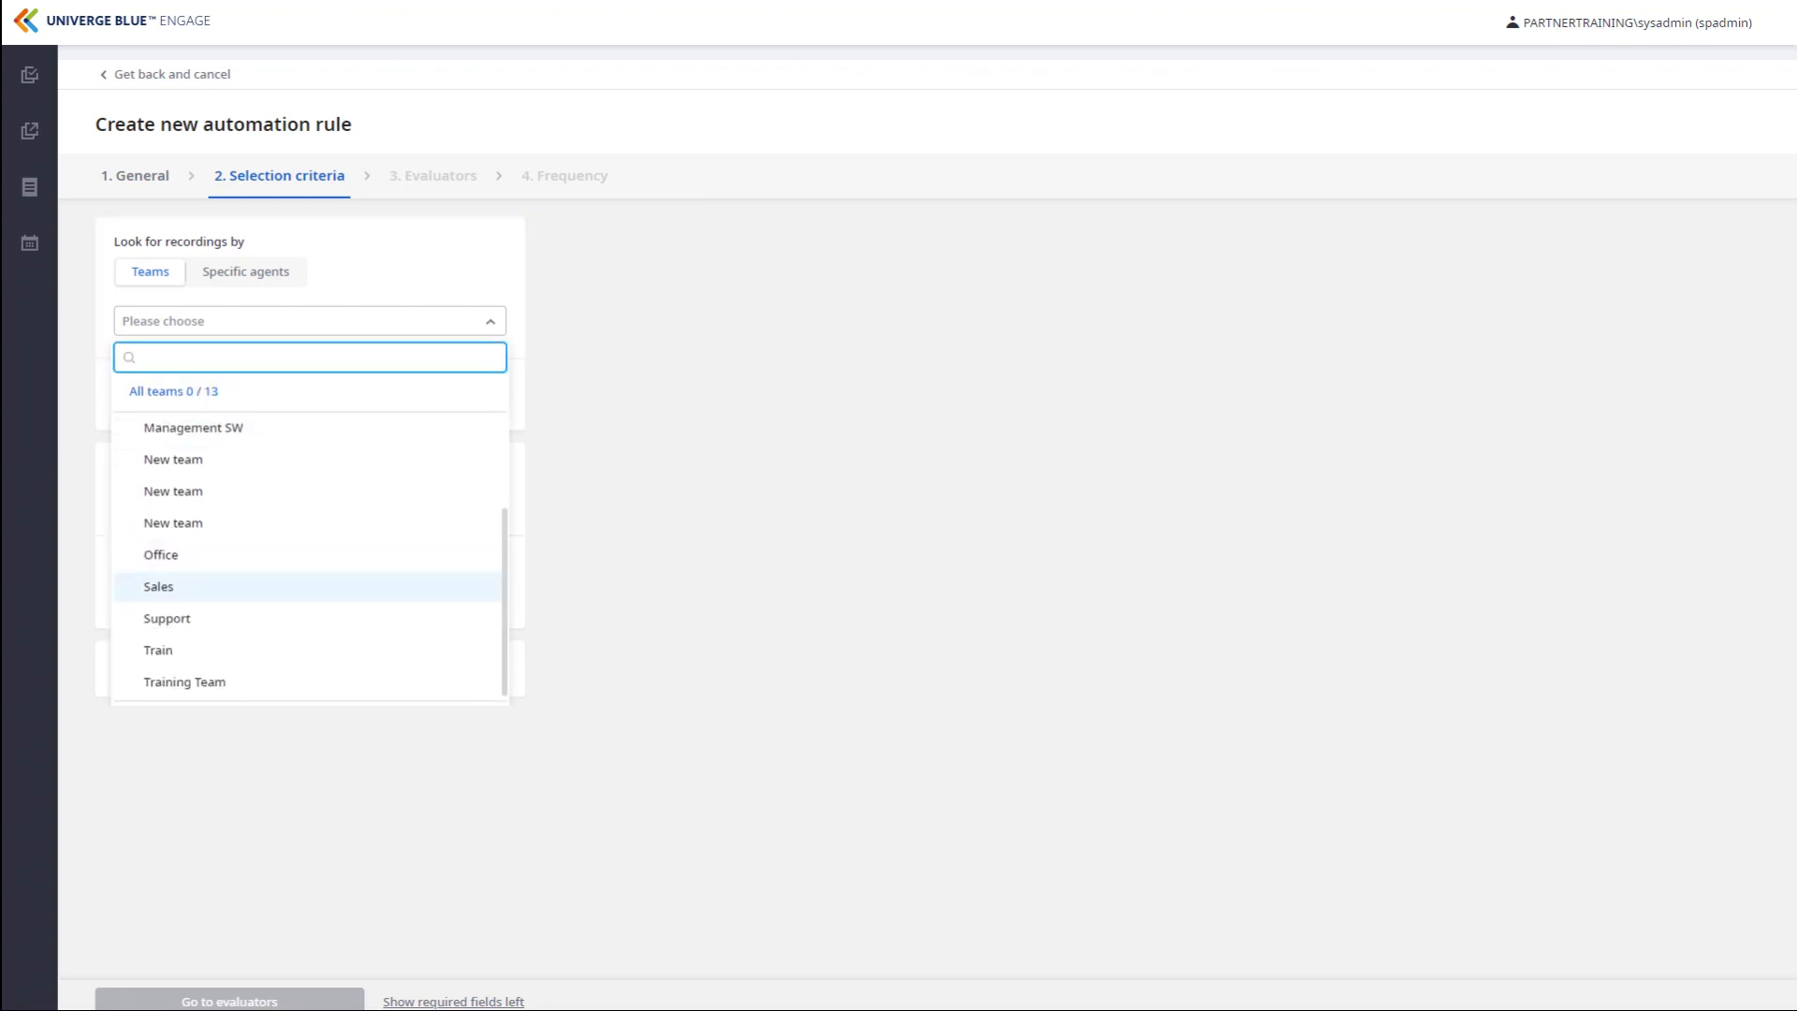
{"action": "left_click", "coordinate": [158, 586]}
{"action": "left_click", "coordinate": [310, 796]}
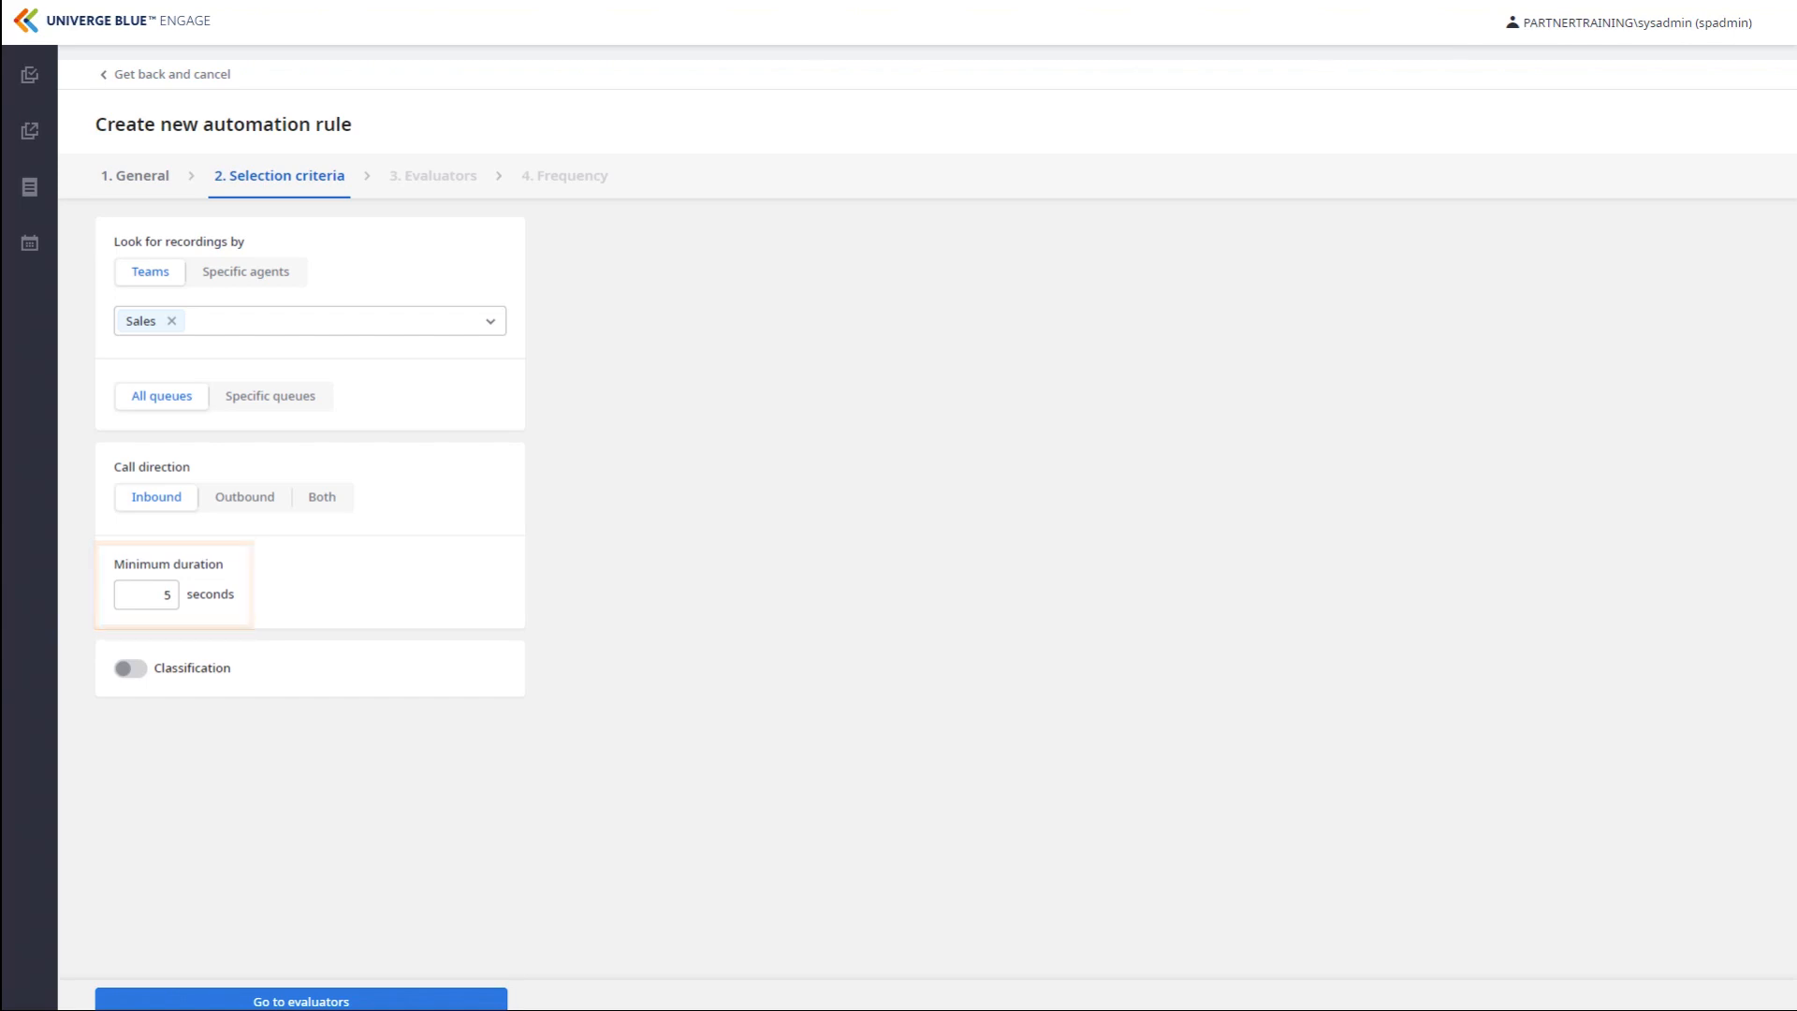
{"action": "left_click", "coordinate": [130, 668]}
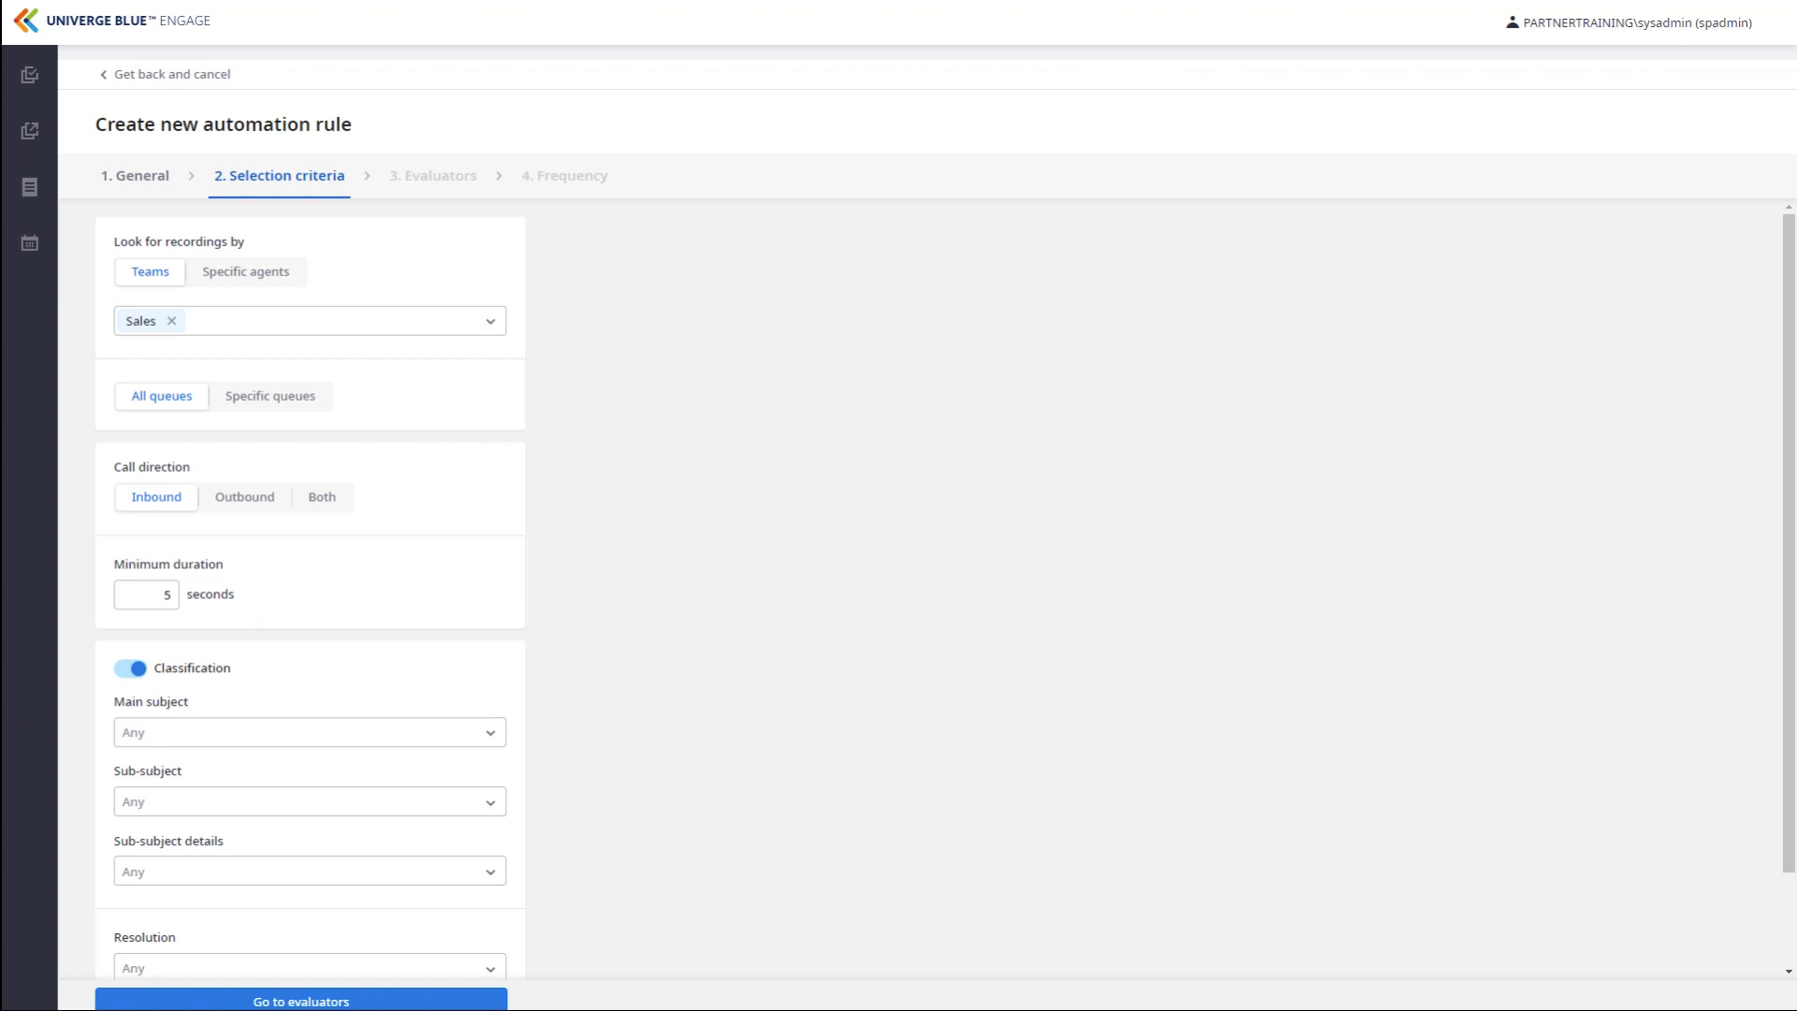
{"action": "scroll", "coordinate": [309, 590], "scroll_direction": "down", "scroll_amount": 1}
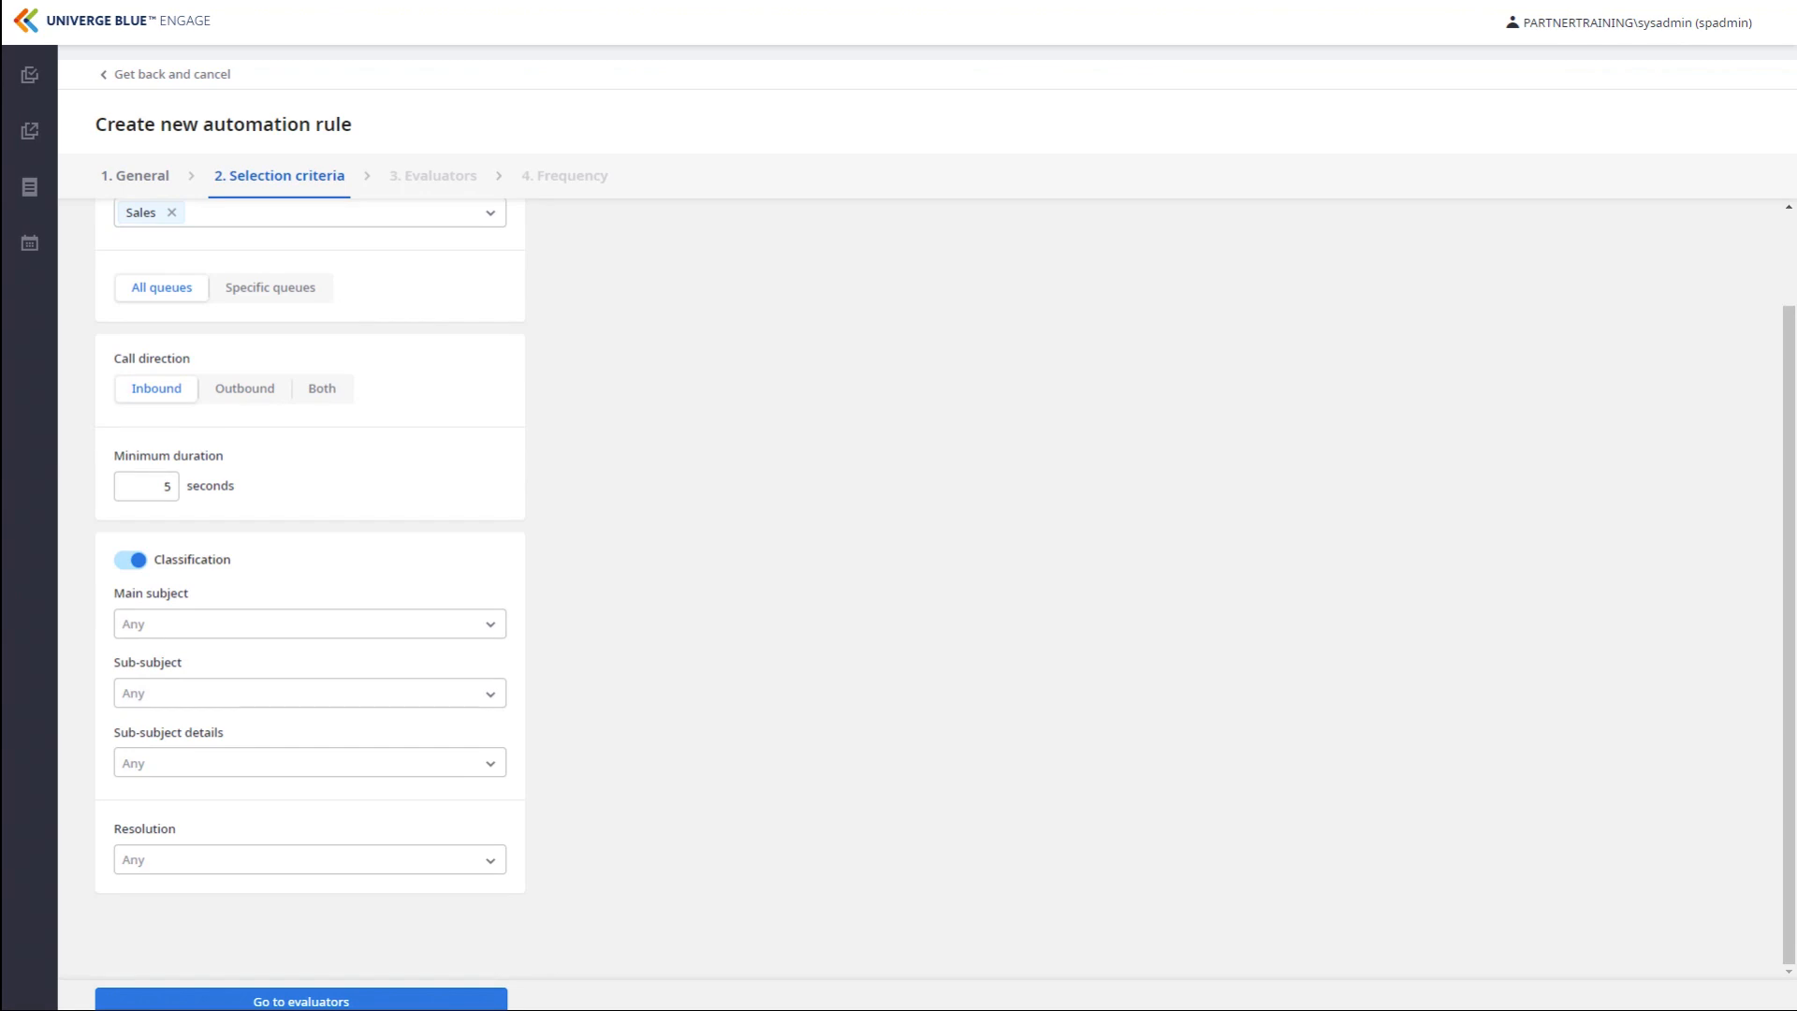
{"action": "left_click", "coordinate": [130, 560]}
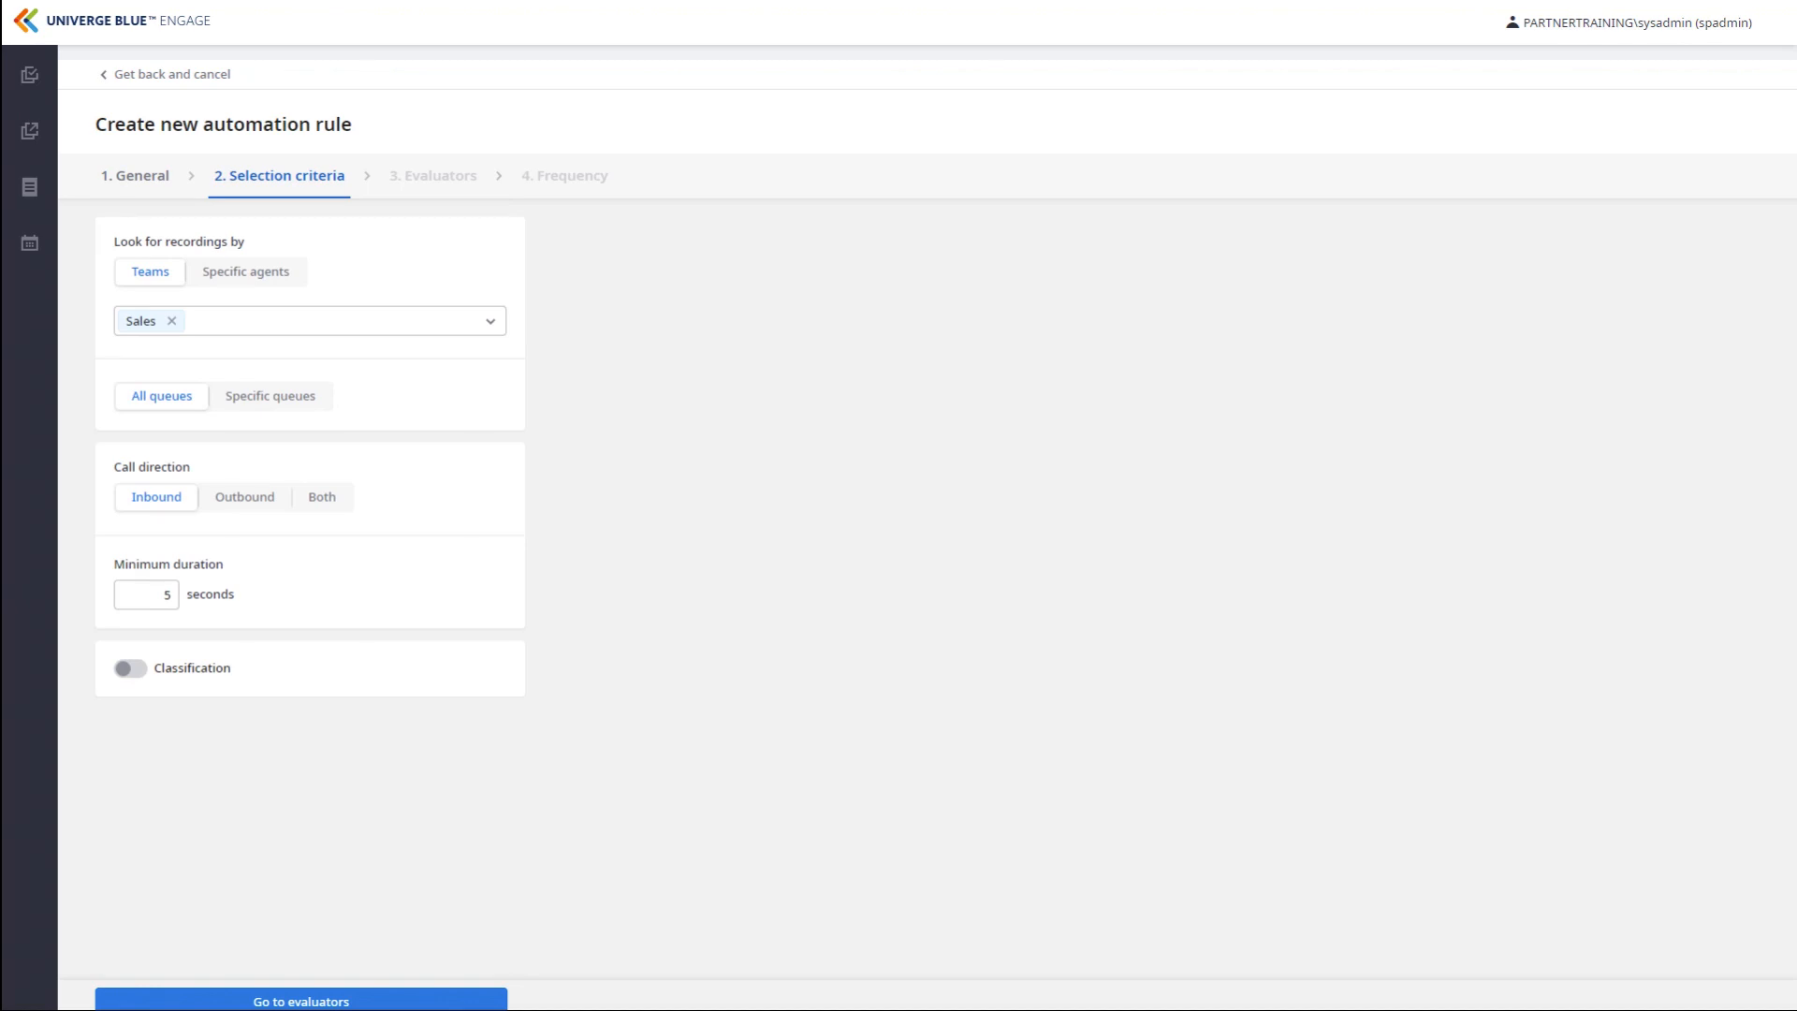
Assign TrainerPlus as the rule's evaluator with 10 evaluations per evaluator
{"action": "left_click", "coordinate": [300, 1001]}
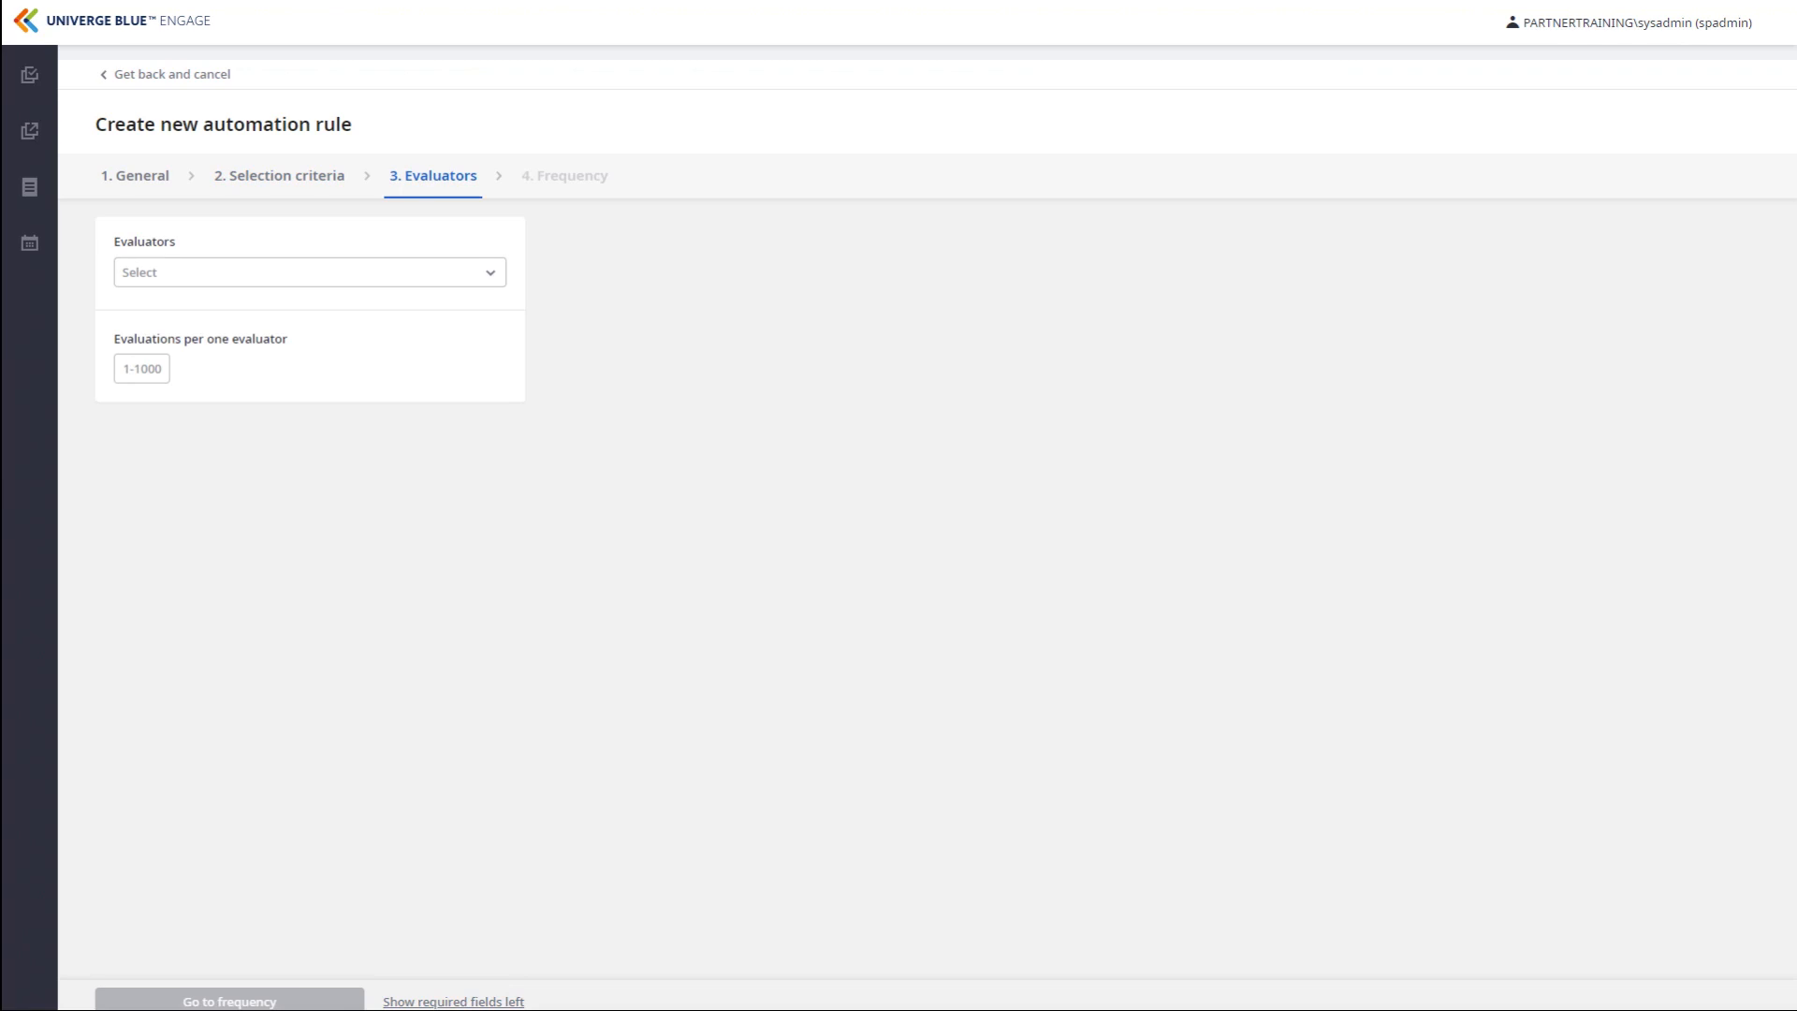
{"action": "left_click", "coordinate": [310, 272]}
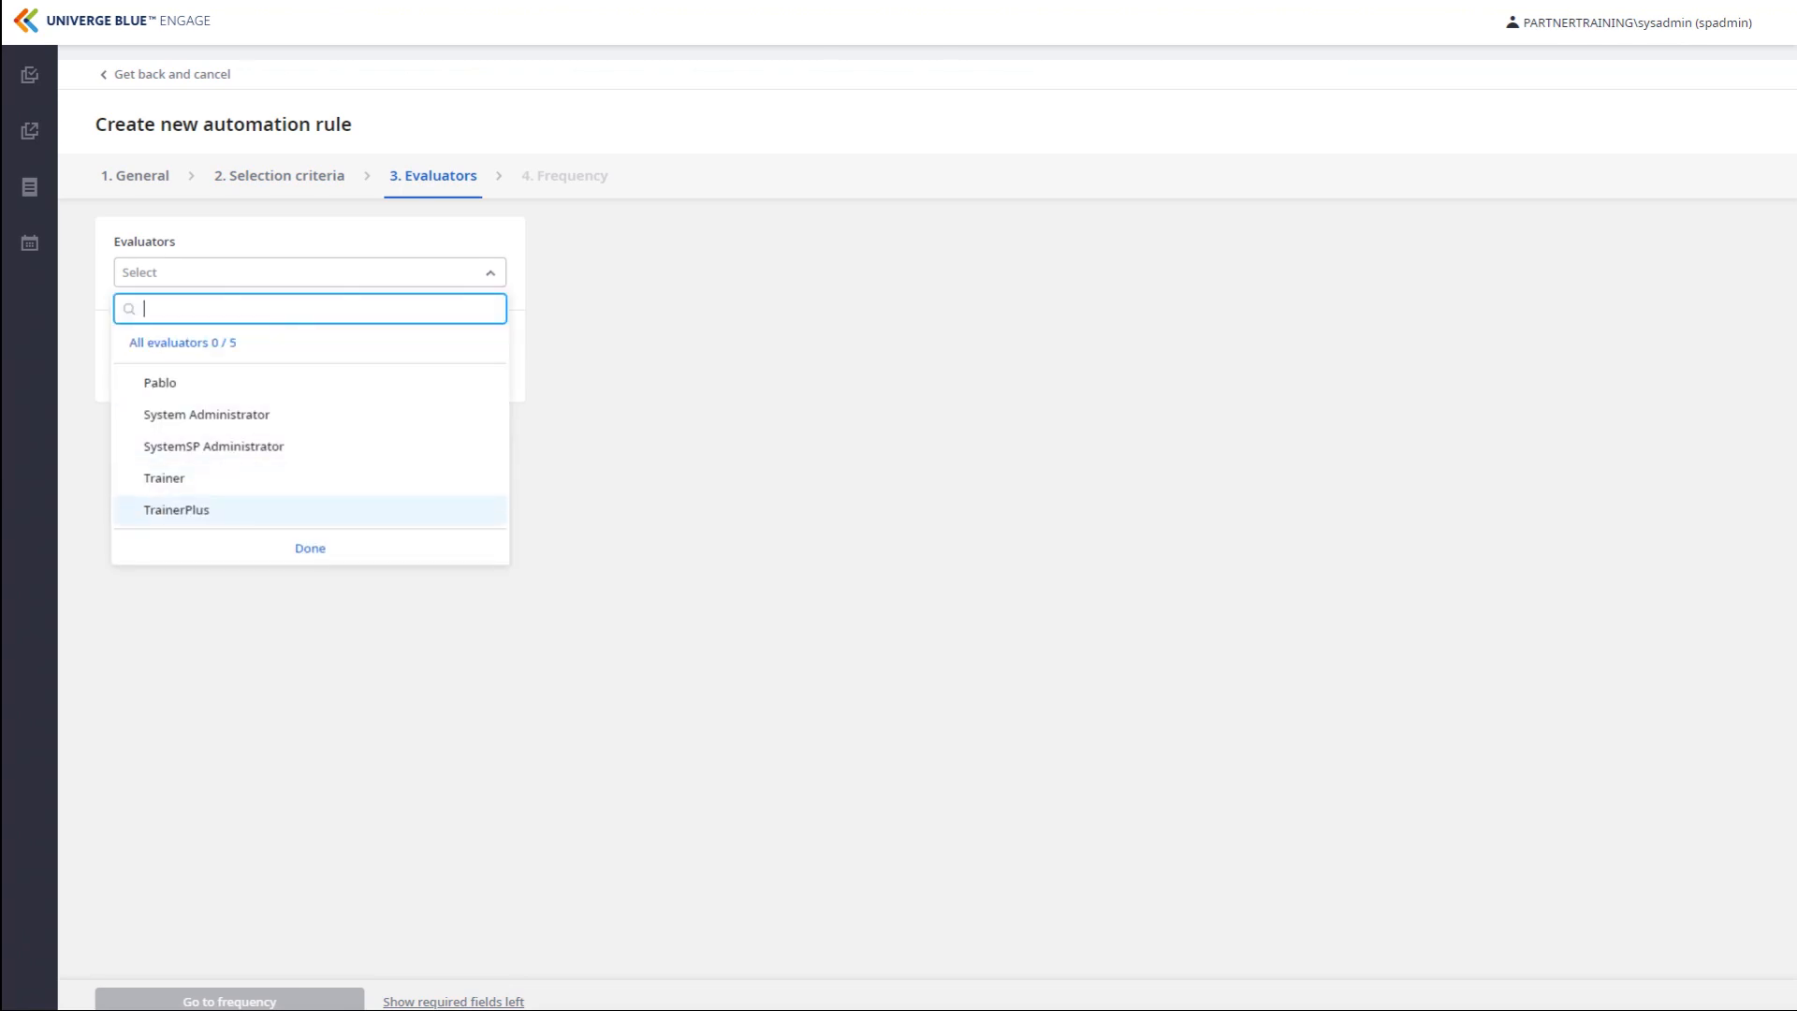
{"action": "left_click", "coordinate": [176, 509]}
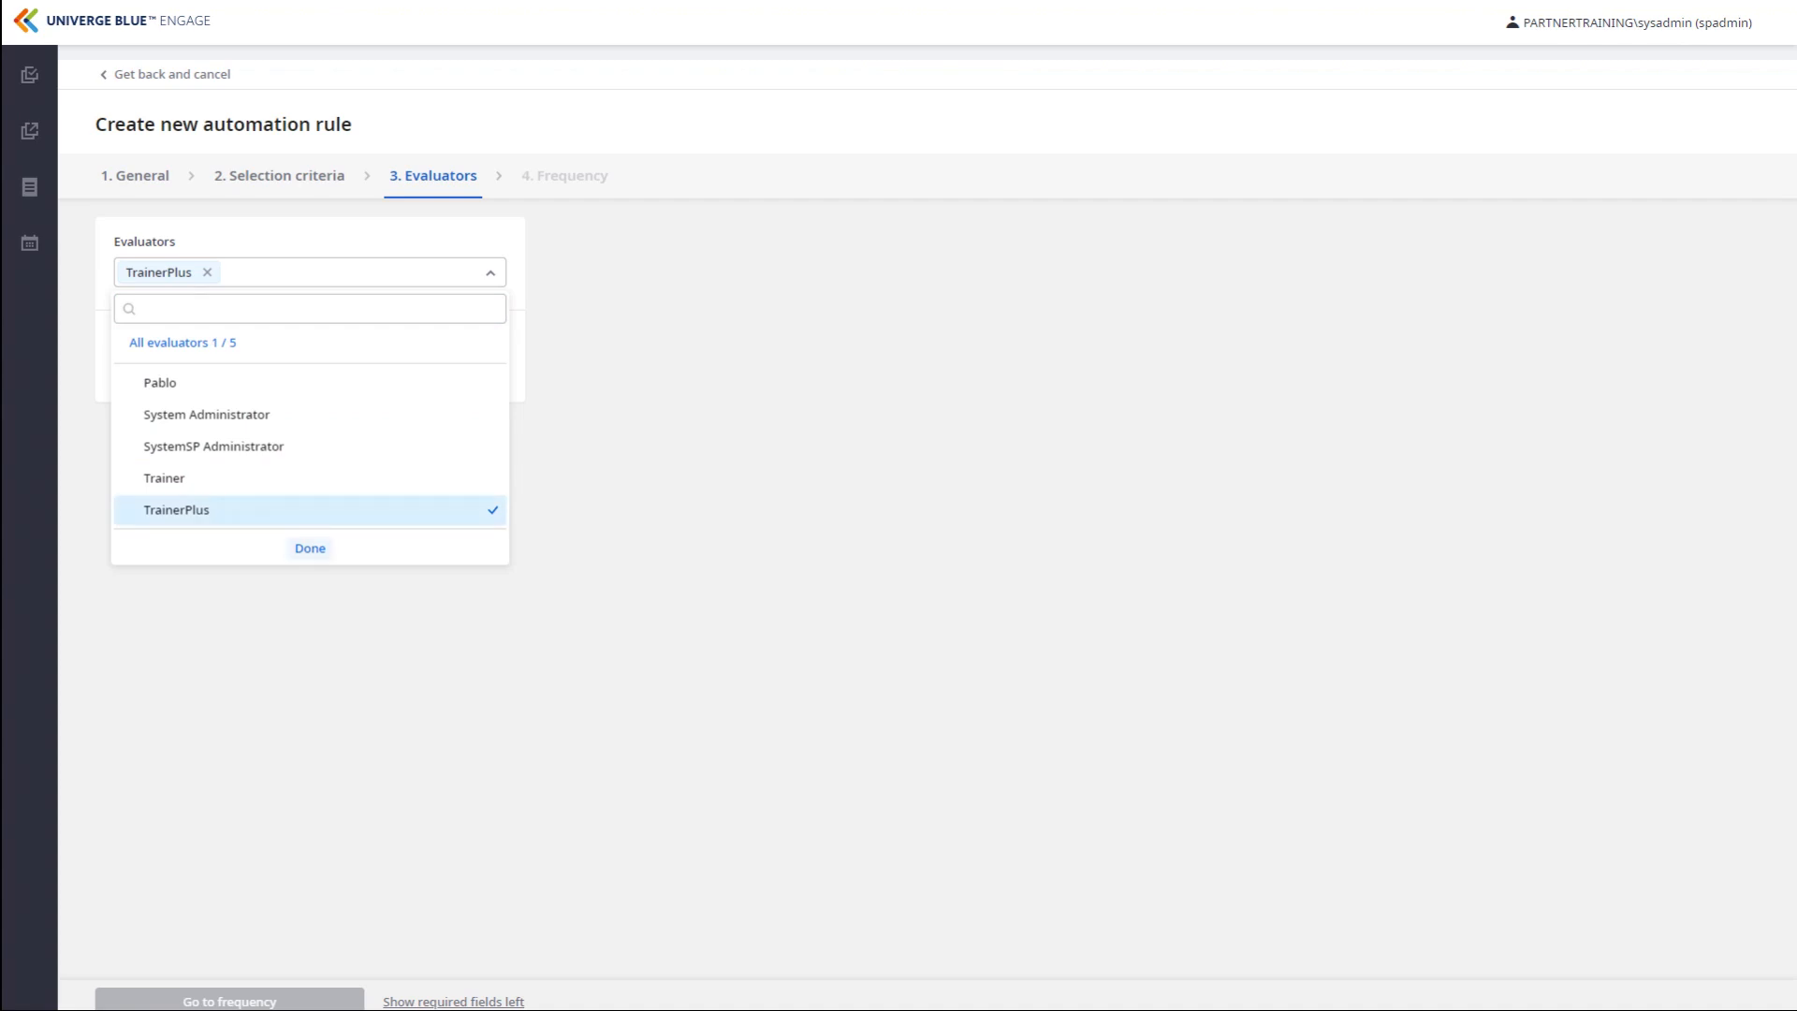
{"action": "left_click", "coordinate": [310, 547]}
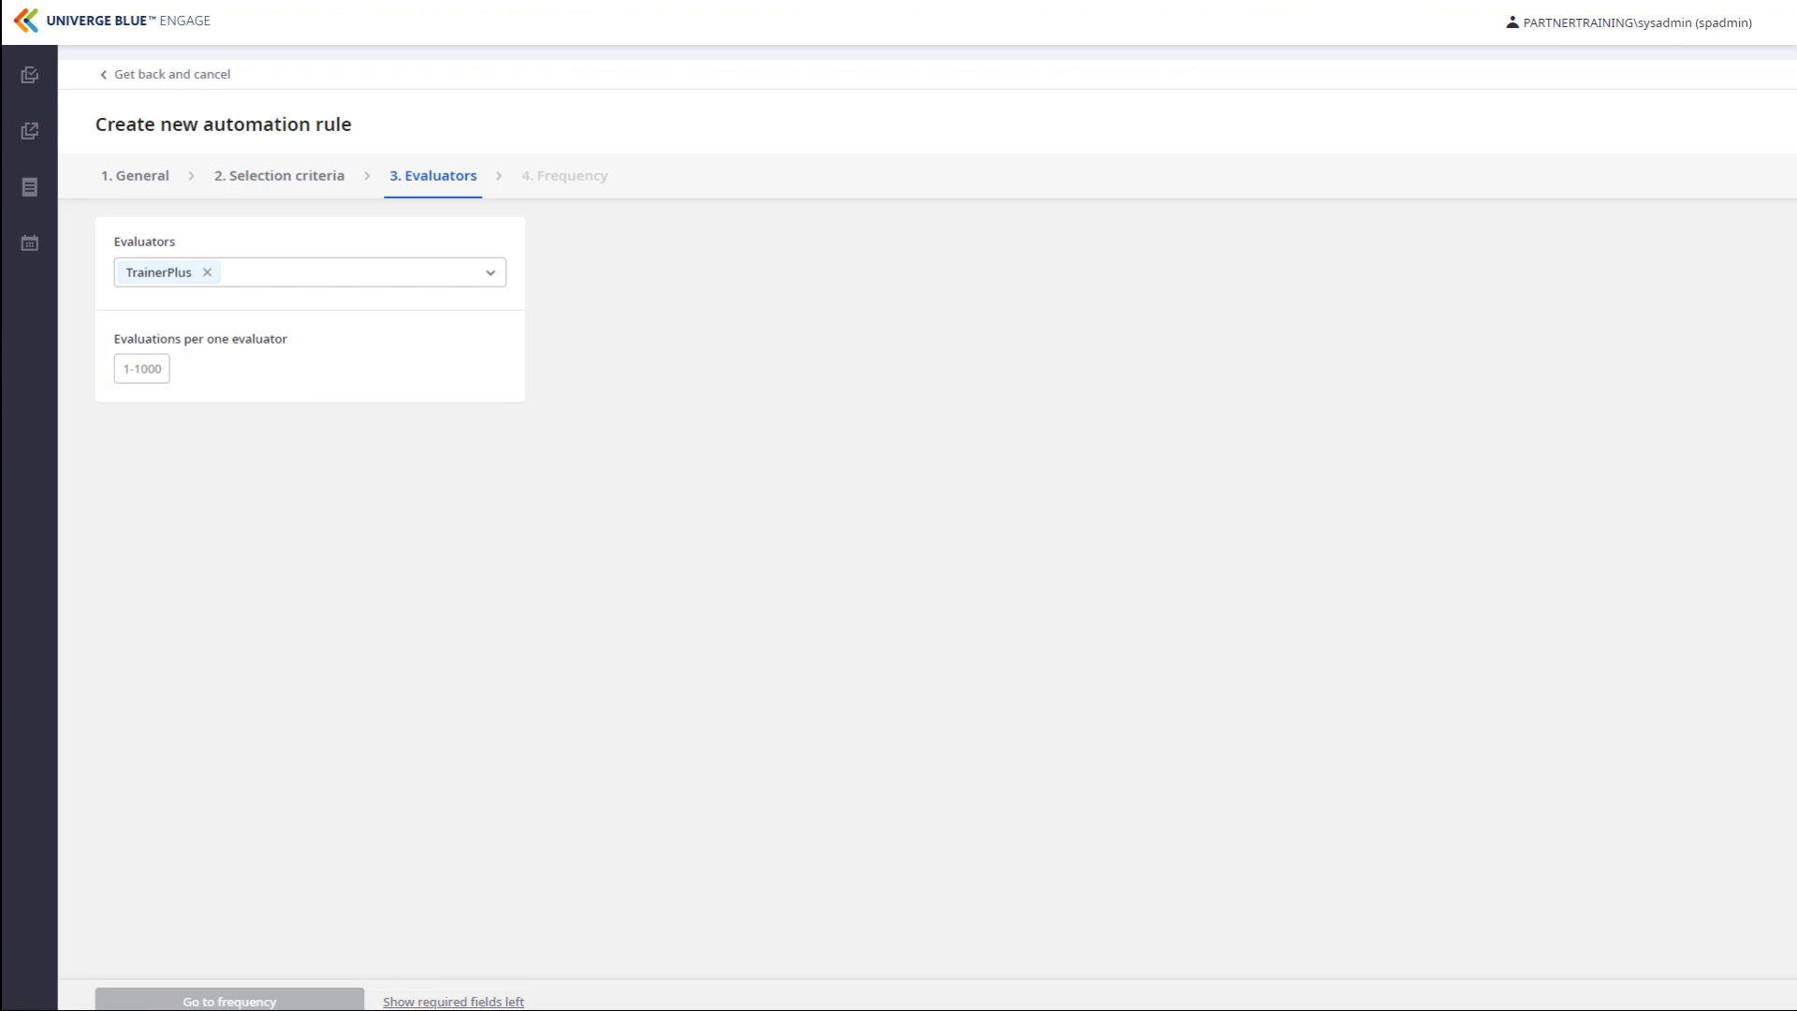
{"action": "left_click", "coordinate": [157, 369]}
{"action": "type", "text": "10"}
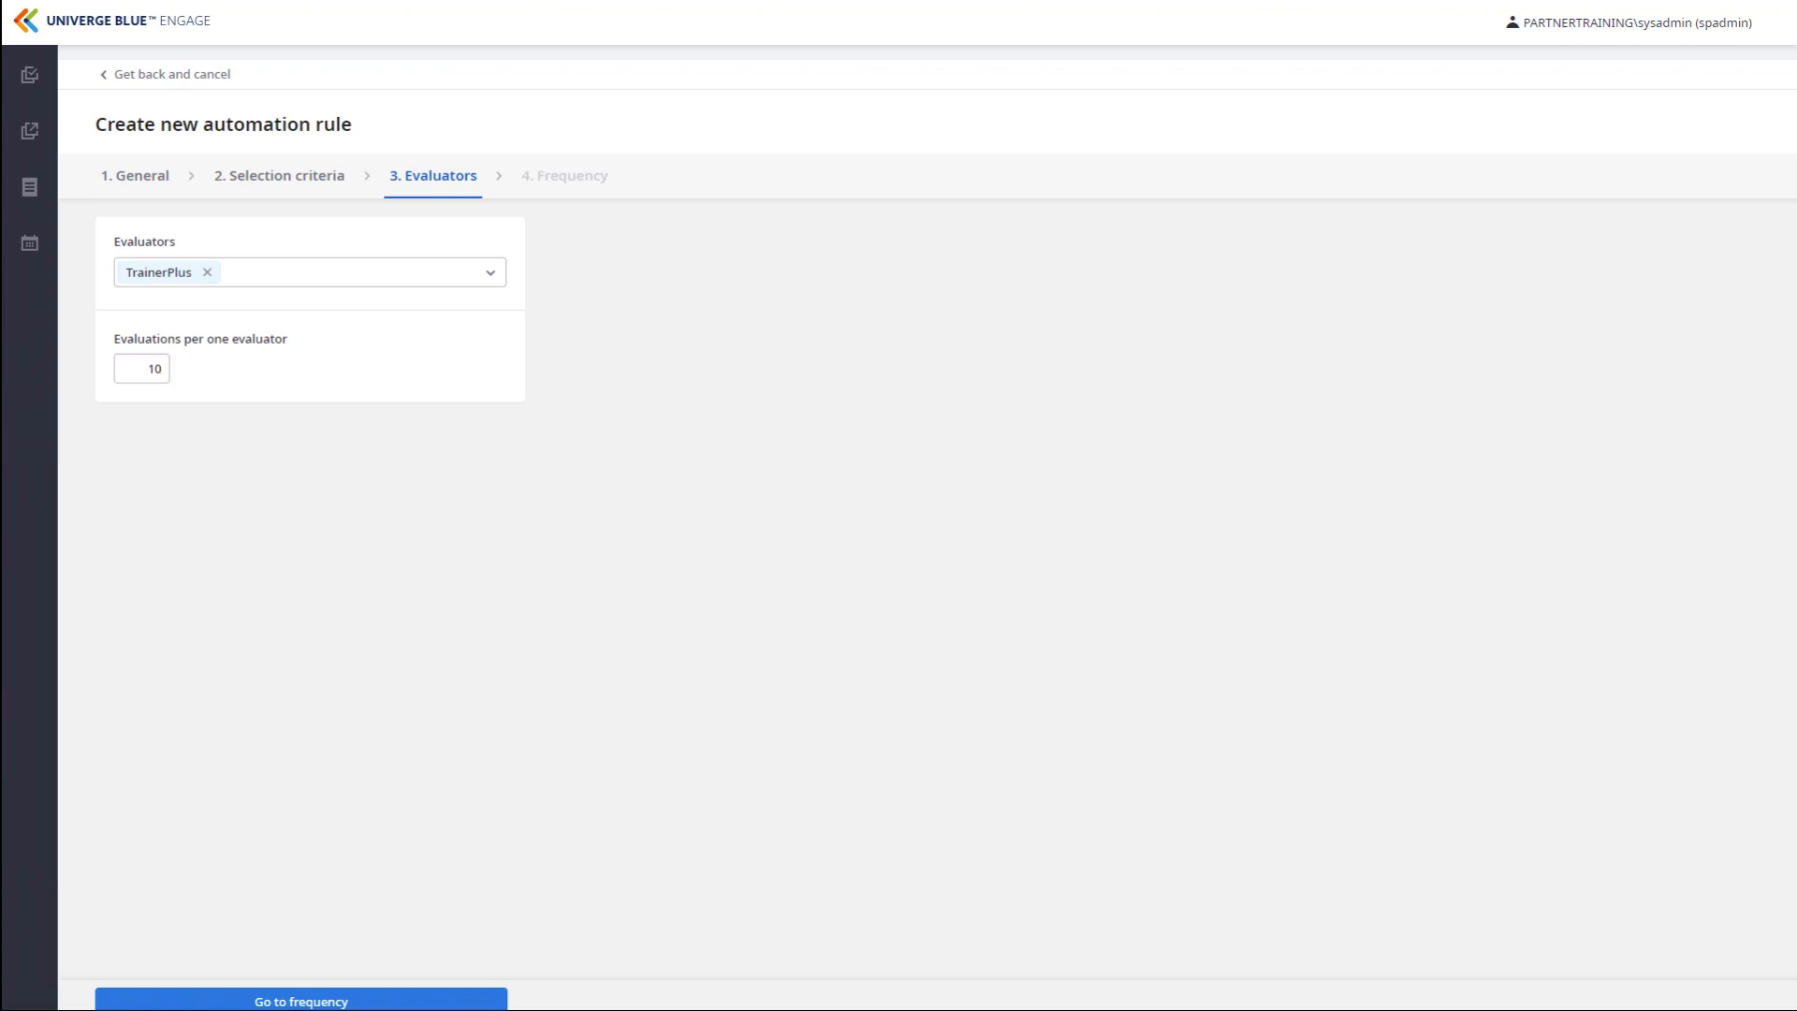
{"action": "left_click", "coordinate": [301, 1001]}
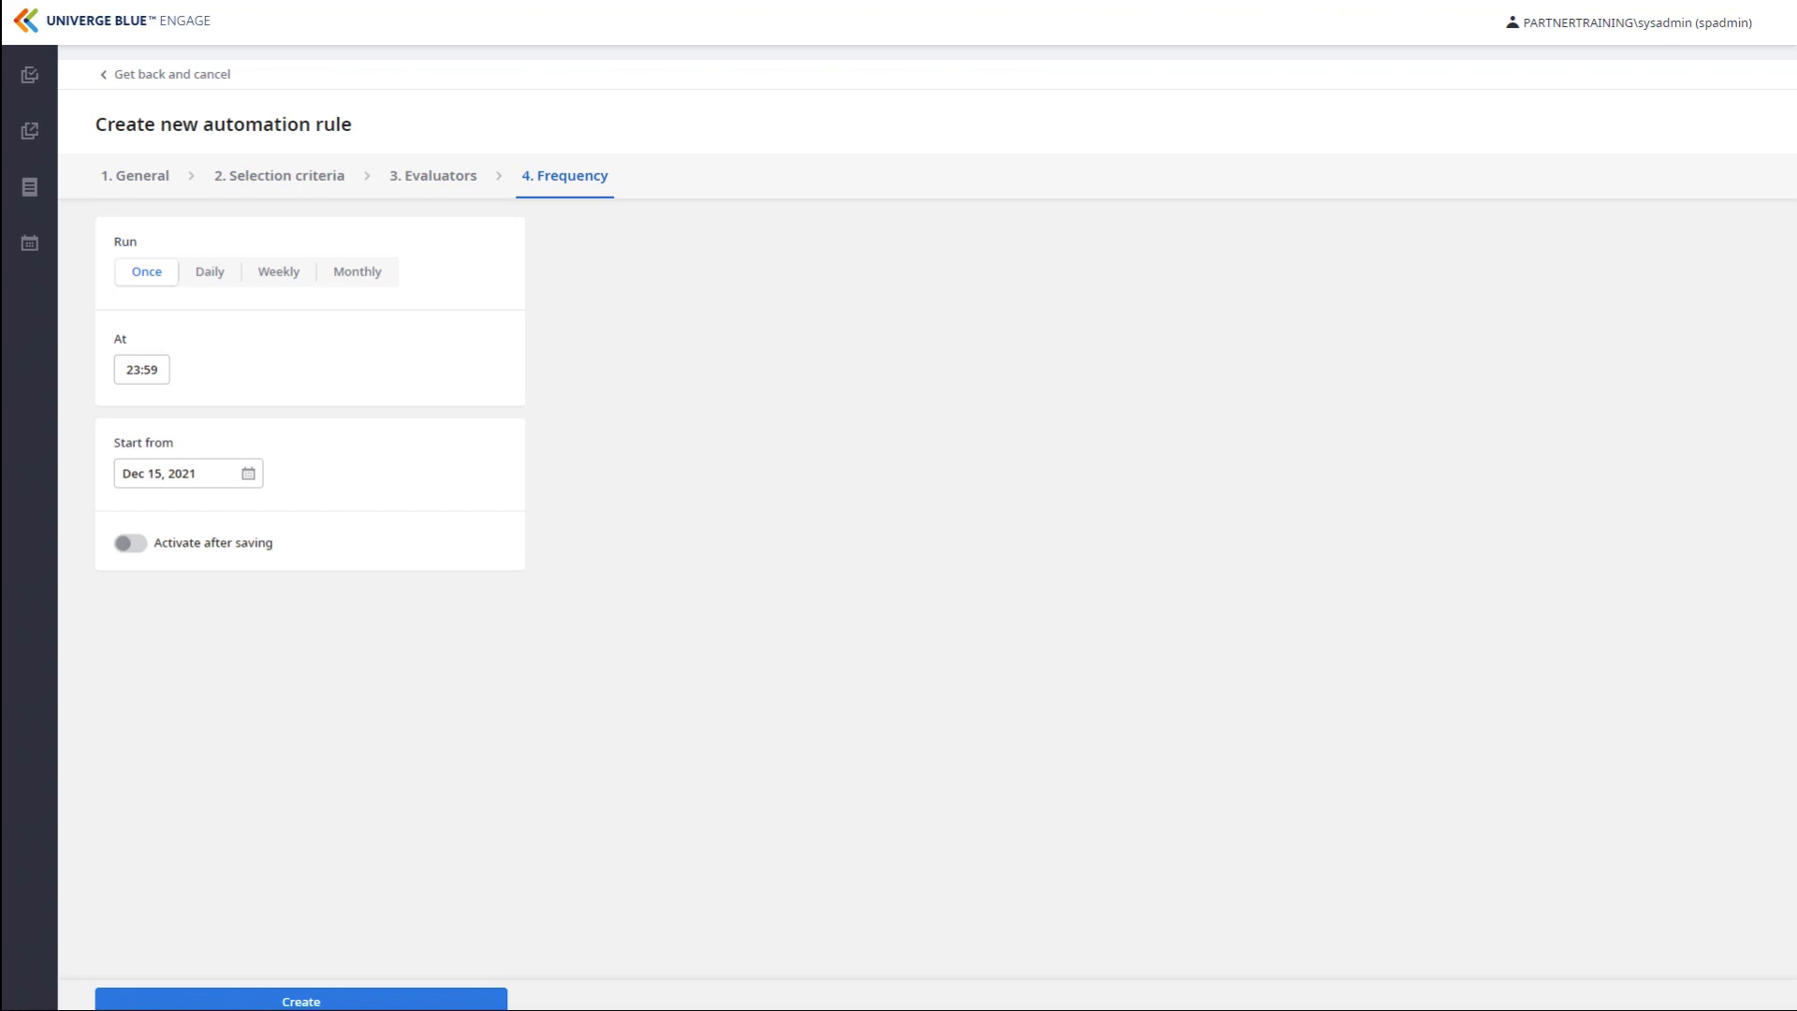
Schedule the rule to run weekly on Sundays and create it
{"action": "left_click", "coordinate": [279, 271]}
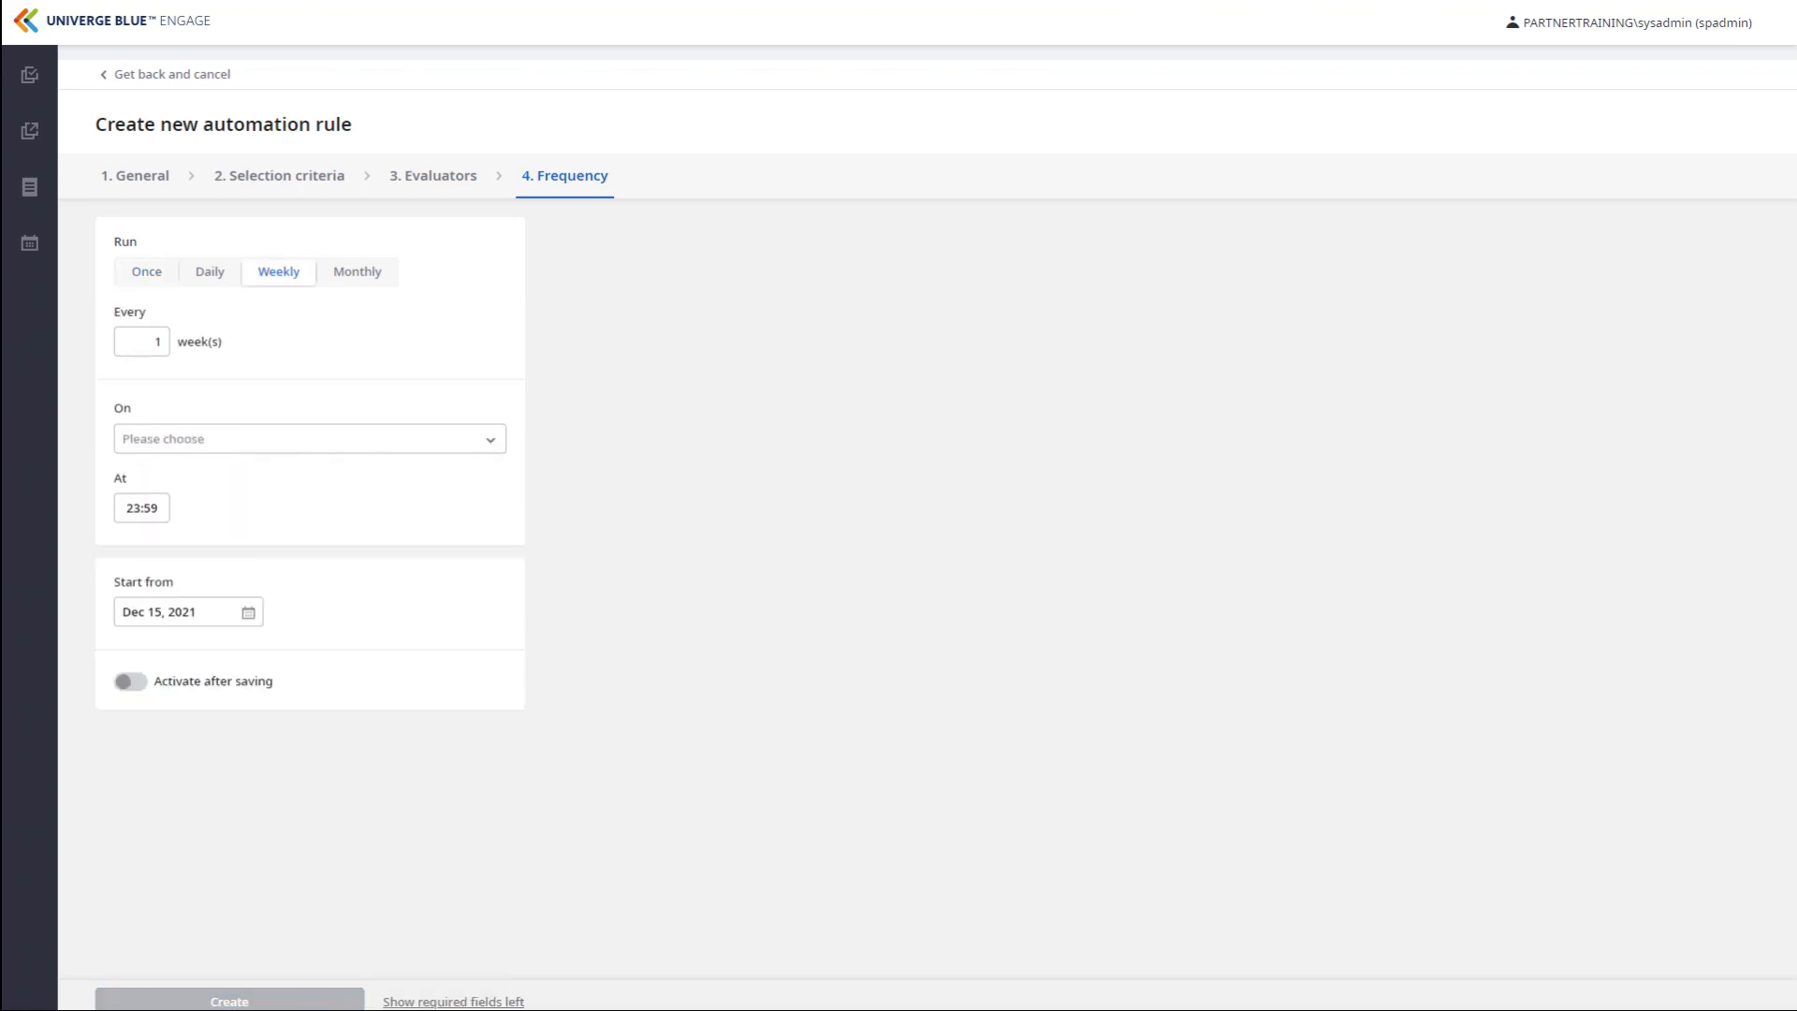
{"action": "left_click", "coordinate": [310, 439]}
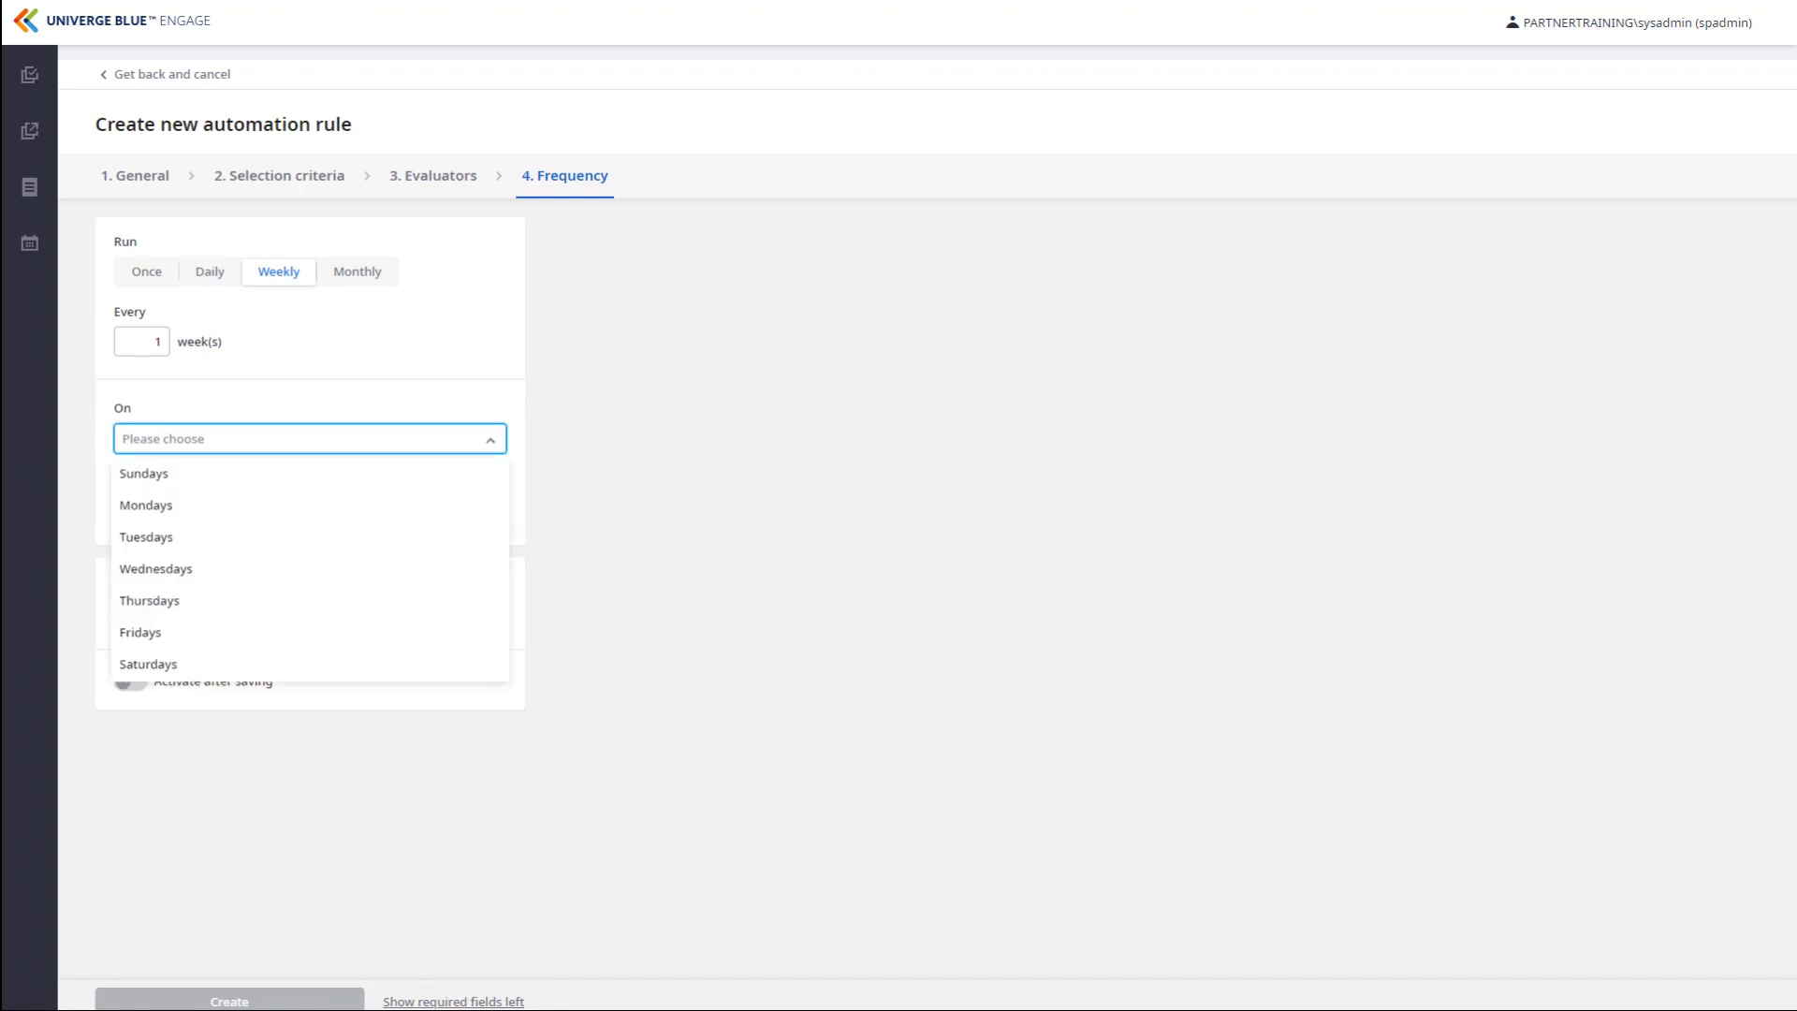
{"action": "left_click", "coordinate": [150, 474]}
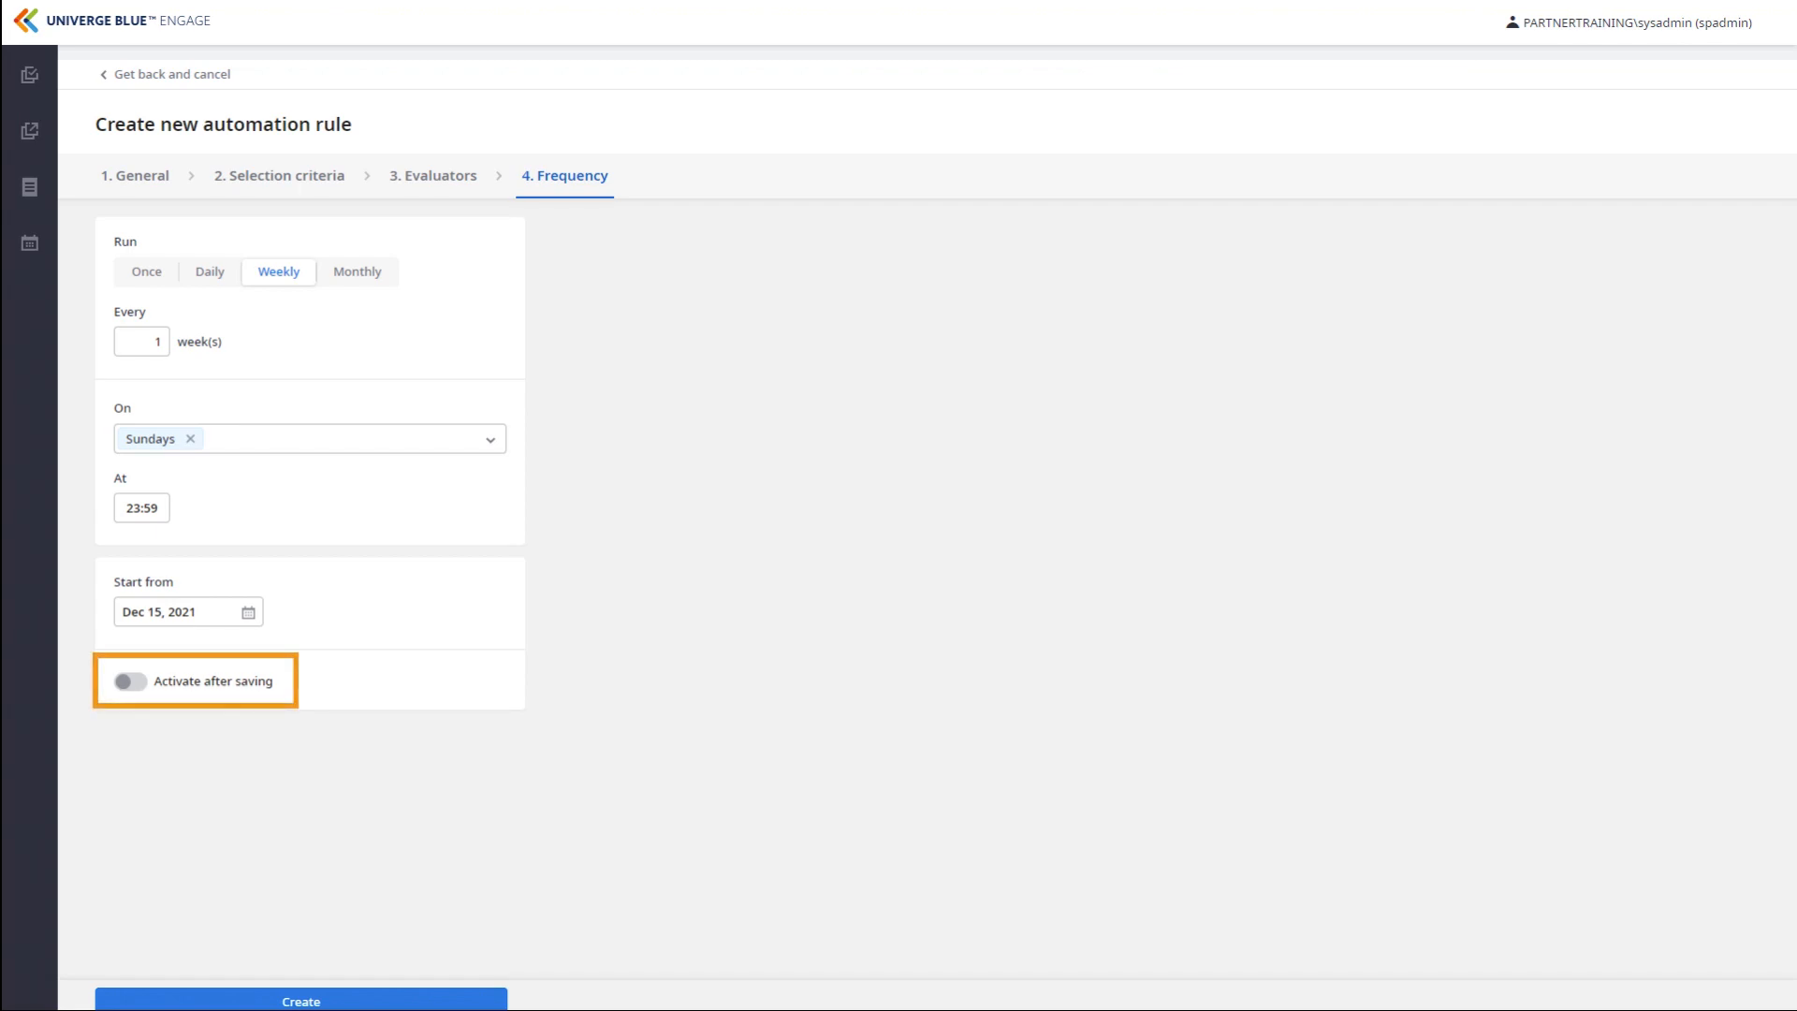
{"action": "left_click", "coordinate": [130, 682]}
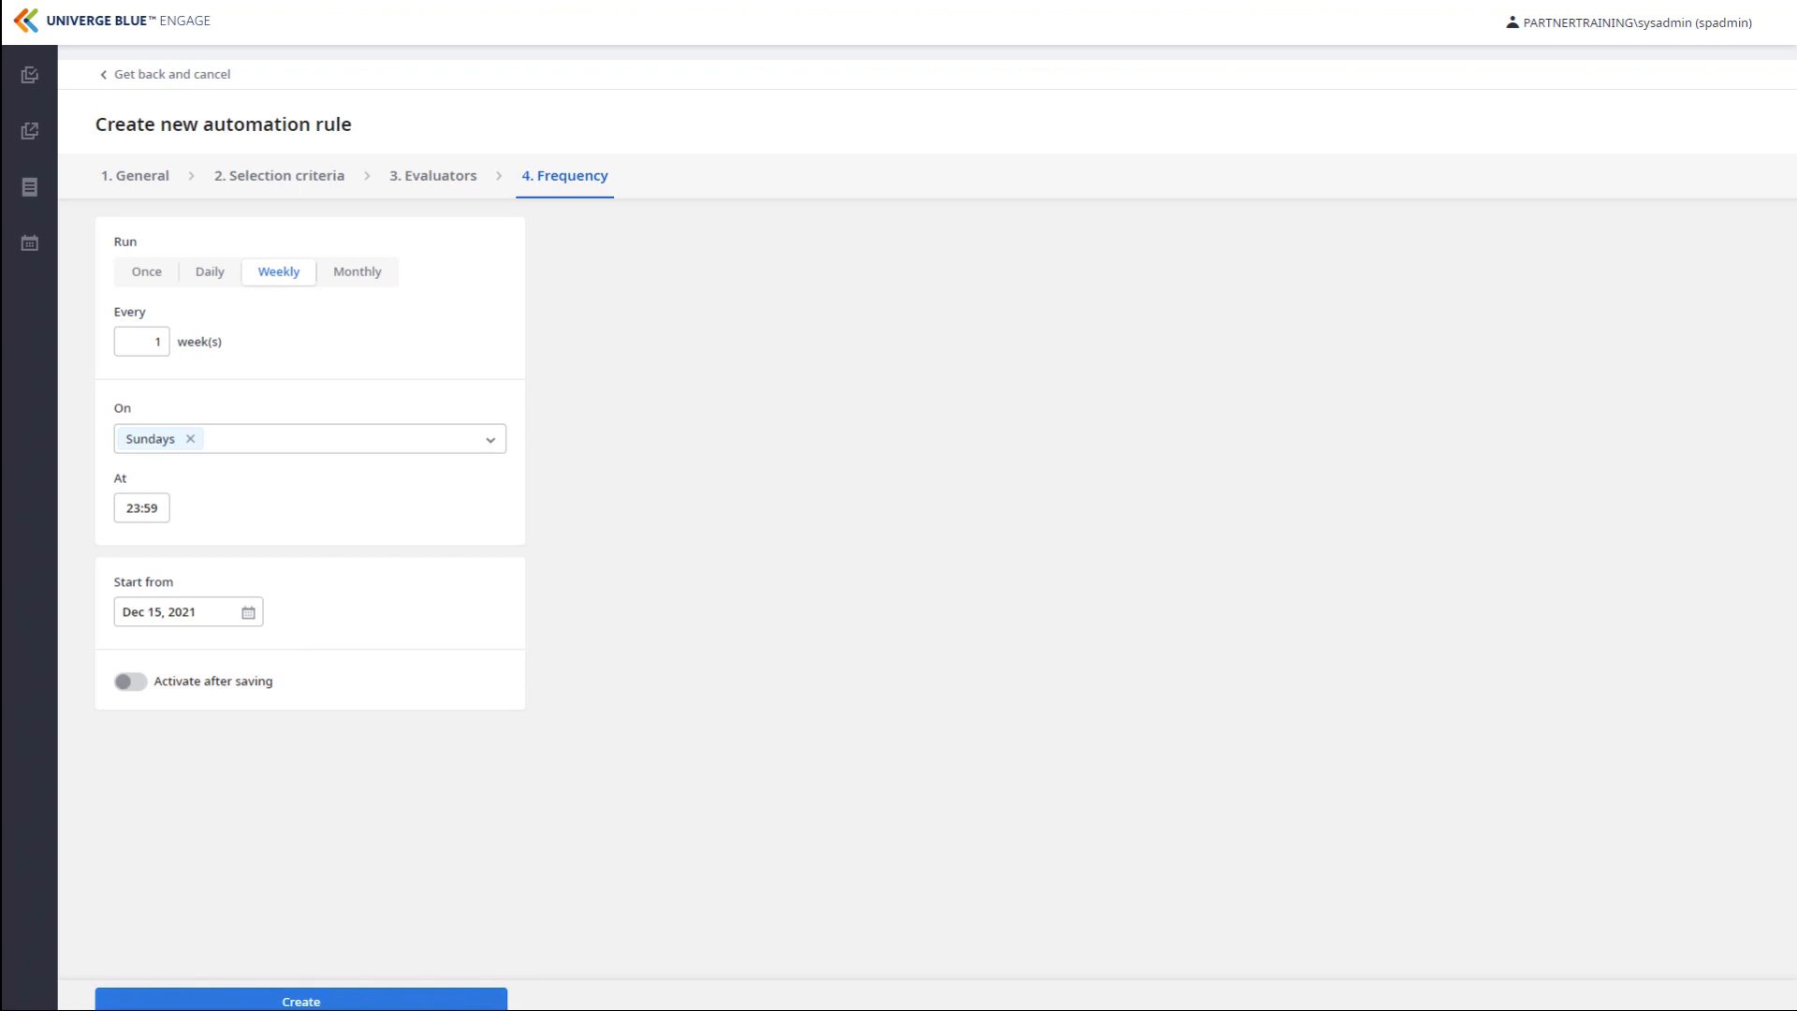
{"action": "left_click", "coordinate": [300, 1001]}
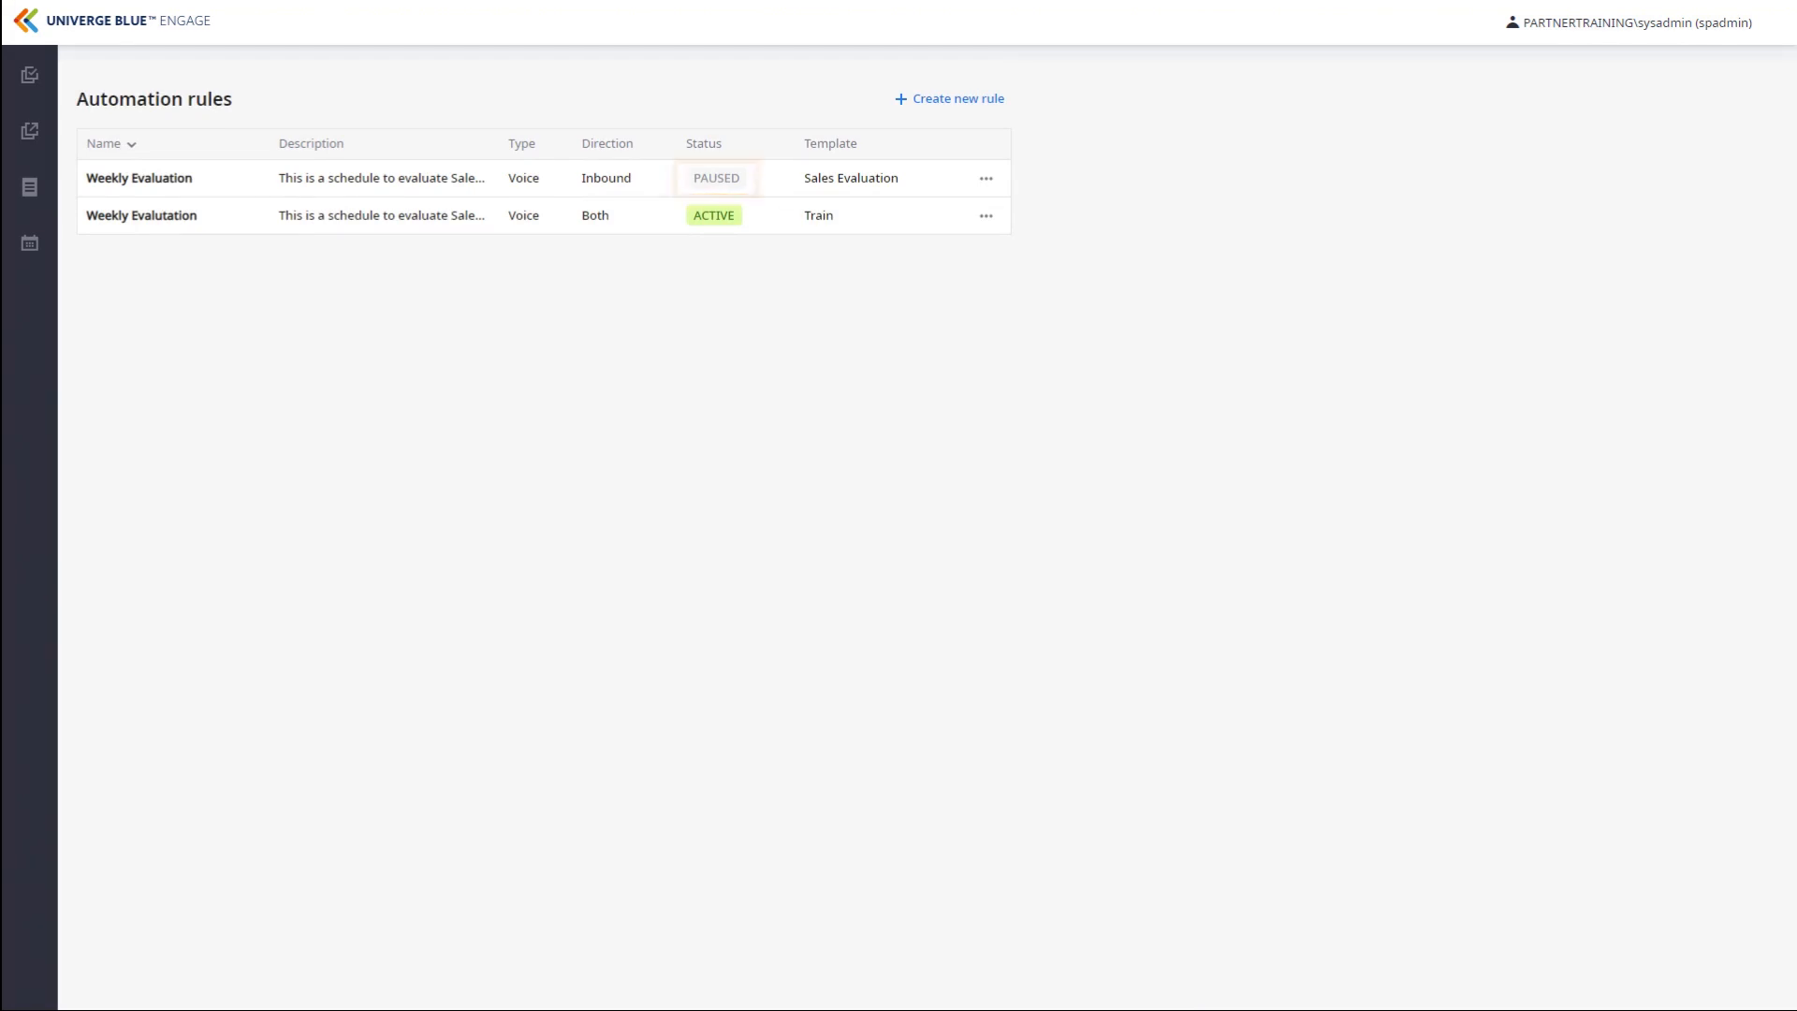
Activate the paused "Weekly Evaluation" rule that uses the Sales Evaluation template
{"action": "left_click", "coordinate": [986, 179]}
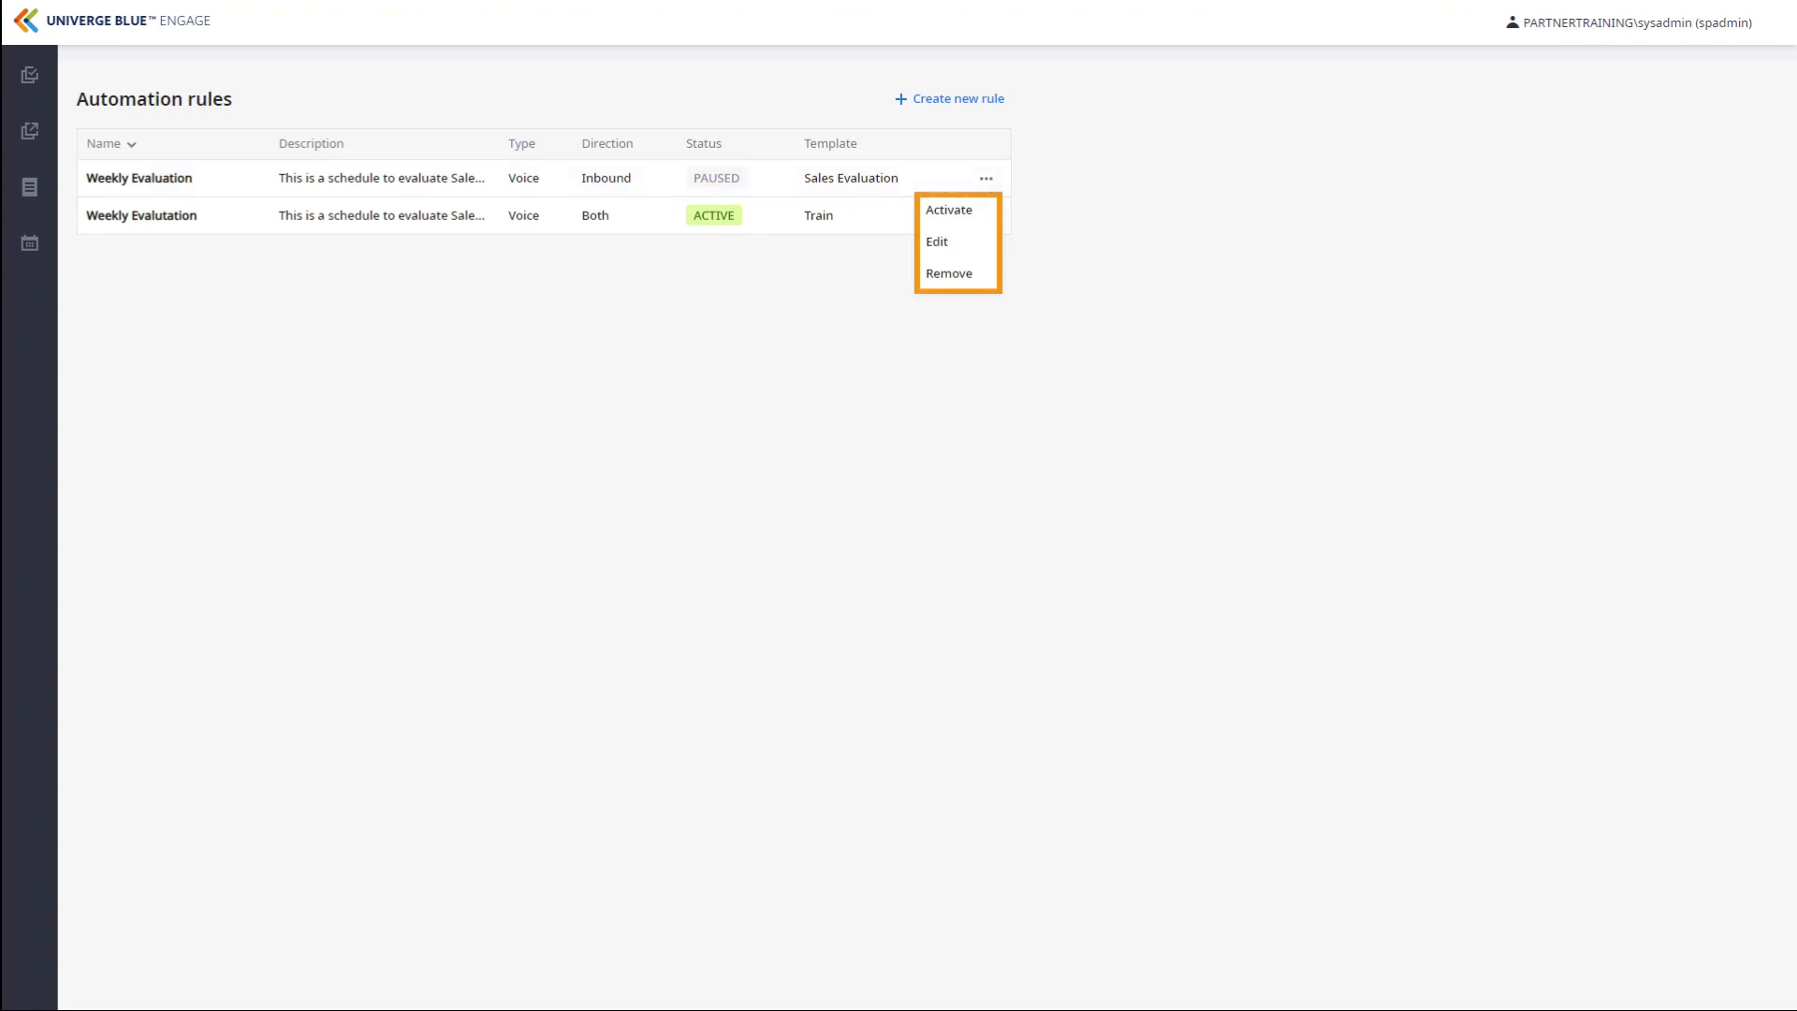
{"action": "left_click", "coordinate": [951, 213]}
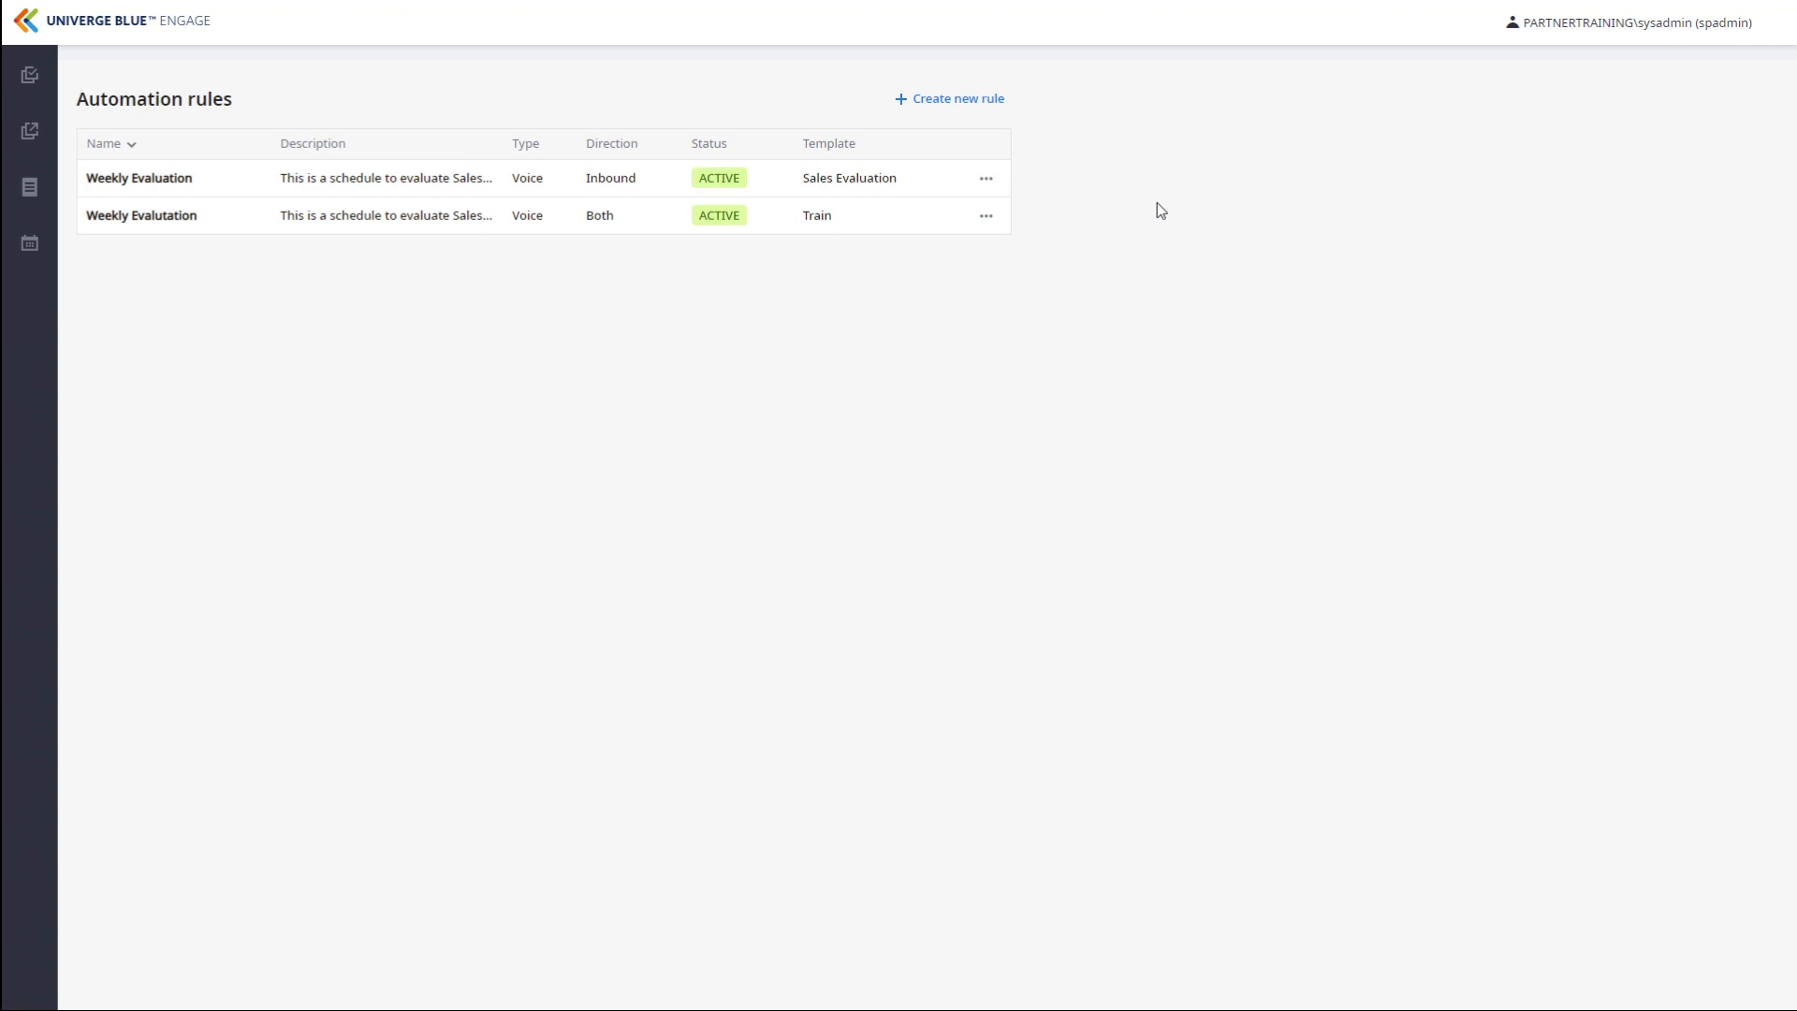